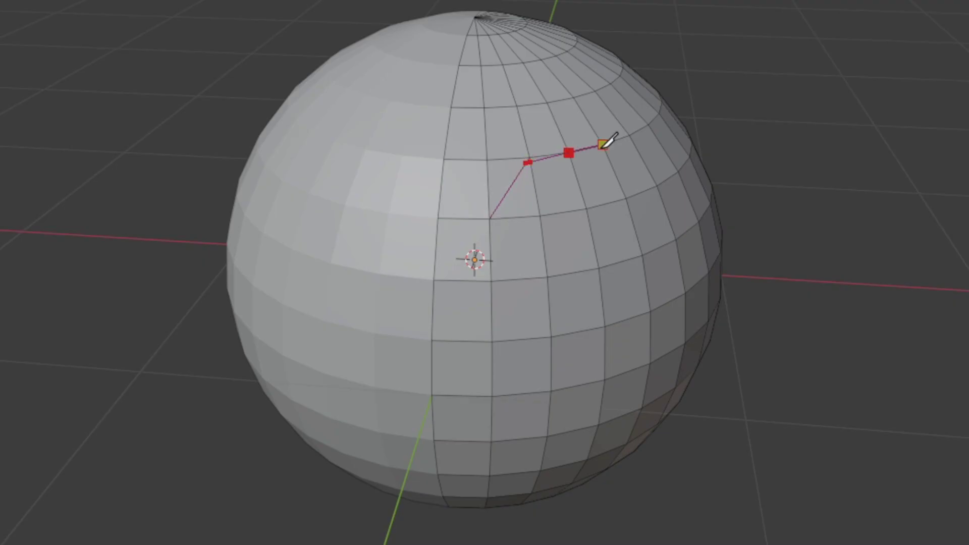
Continue the knife cut around the eye-shaped outline on the sphere's editable half.
click(649, 181)
click(651, 248)
click(547, 275)
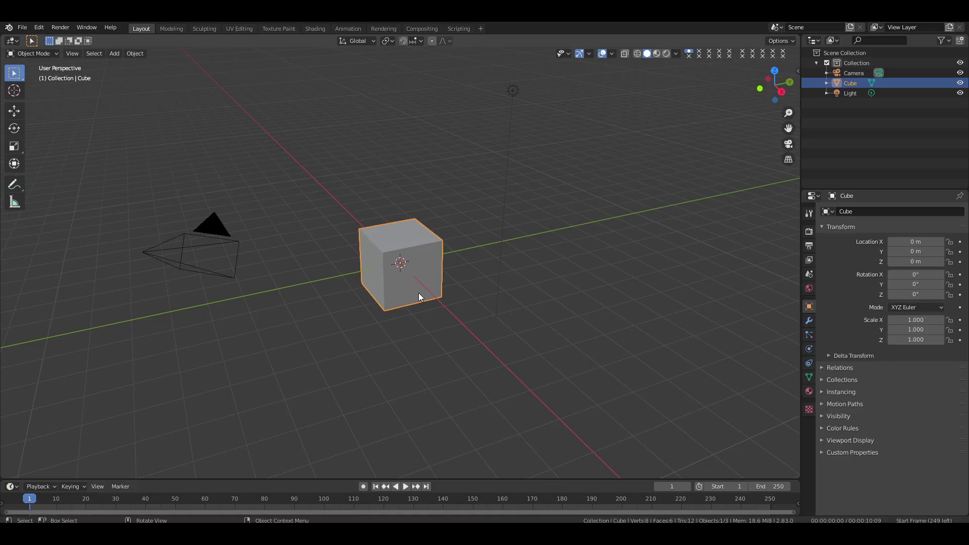
Delete the default cube and add a UV sphere in its place.
key(x)
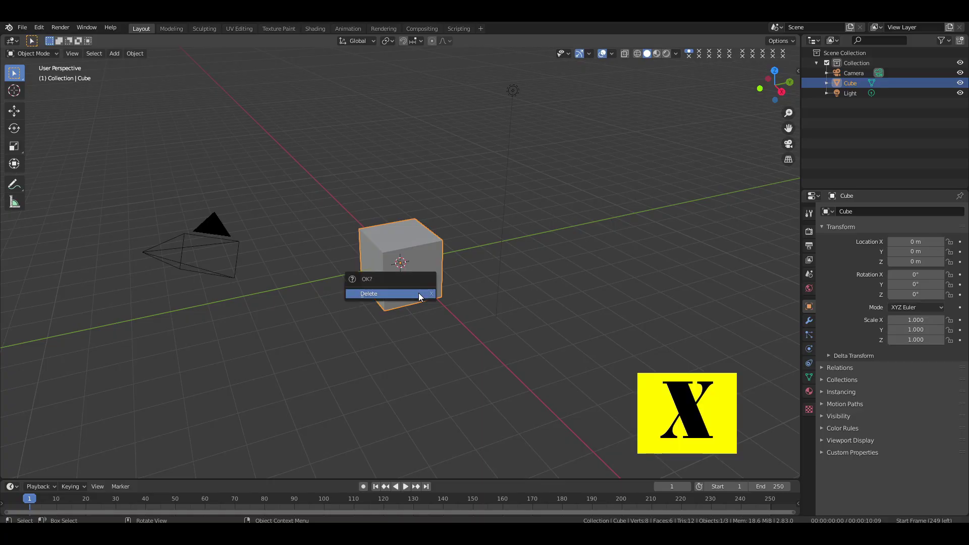
click(419, 294)
key(shift+a)
mouse_move(486, 111)
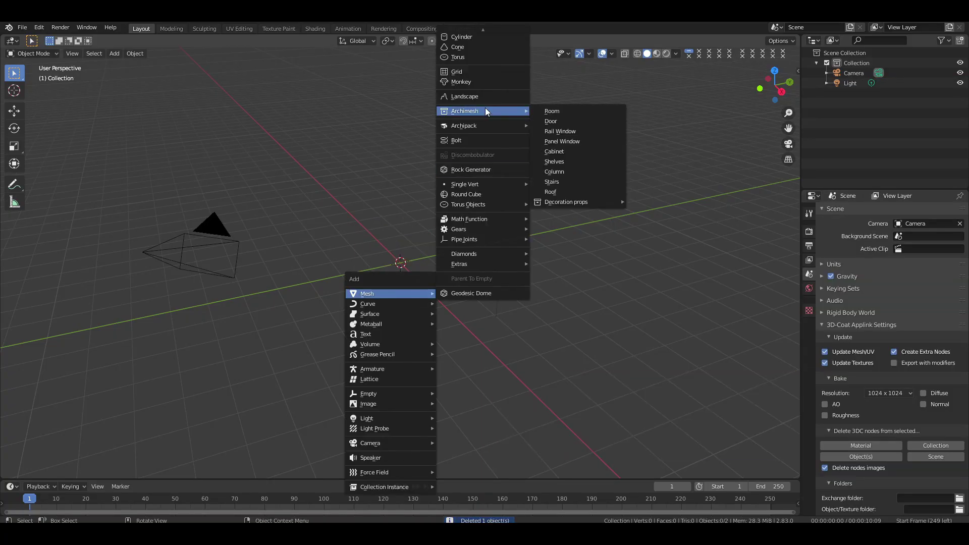
scroll(472, 49, up, 3)
click(471, 64)
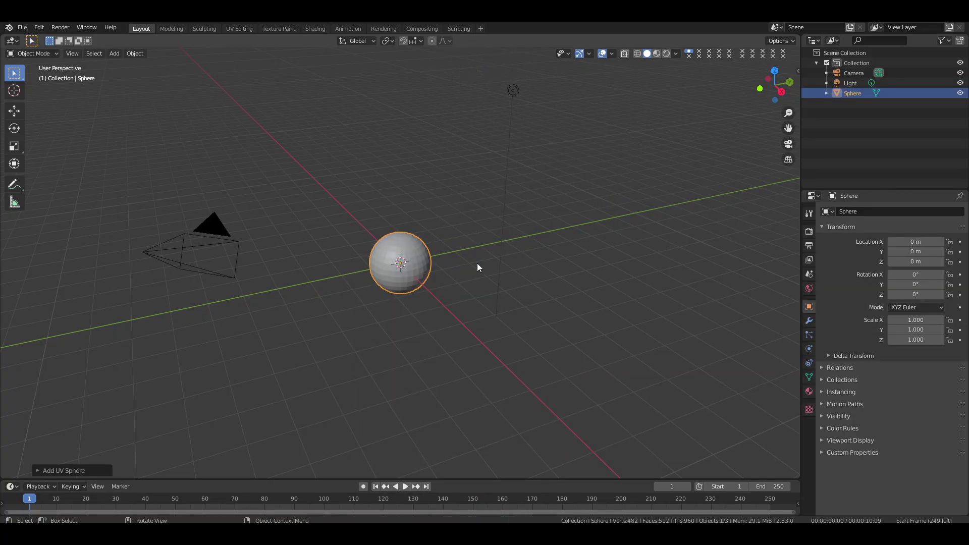
Put the sphere in Edit Mode with nothing selected and switch to face selection.
scroll(477, 263, up, 5)
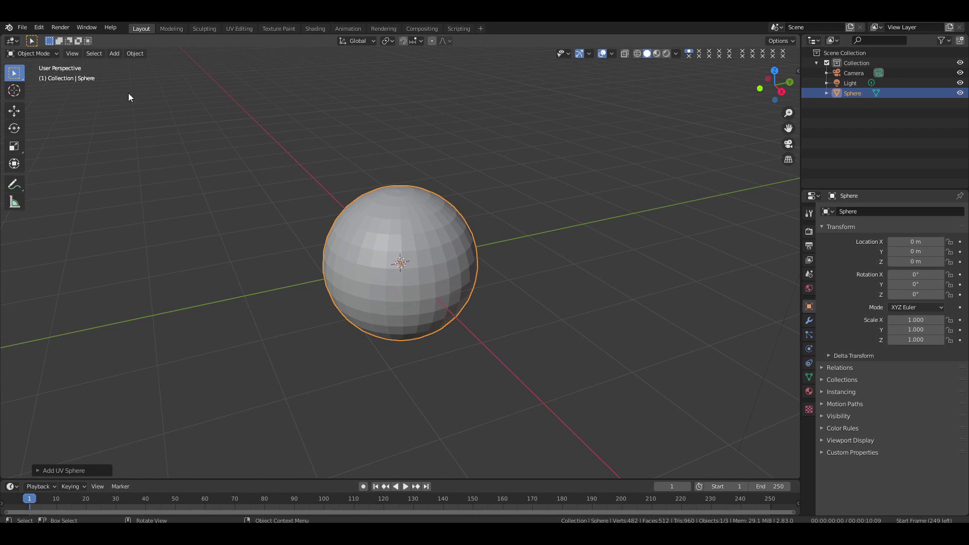
click(38, 54)
click(39, 76)
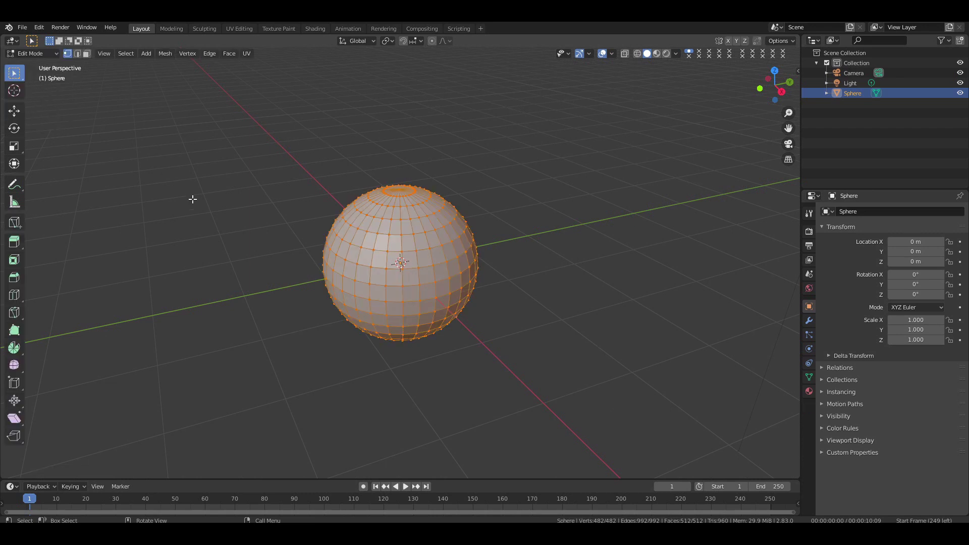
click(195, 204)
click(87, 53)
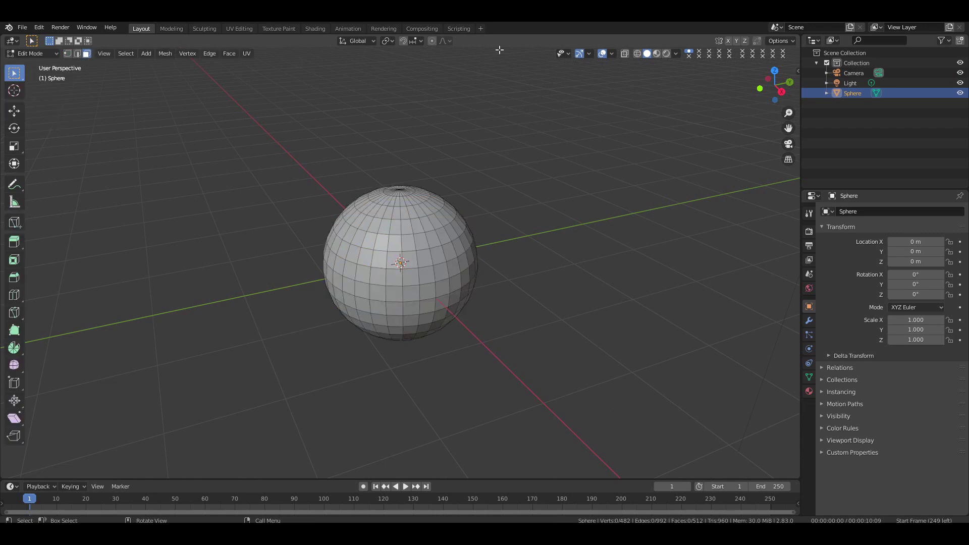
In wireframe shading and front view, select all faces on the sphere's negative X half and delete them.
click(636, 54)
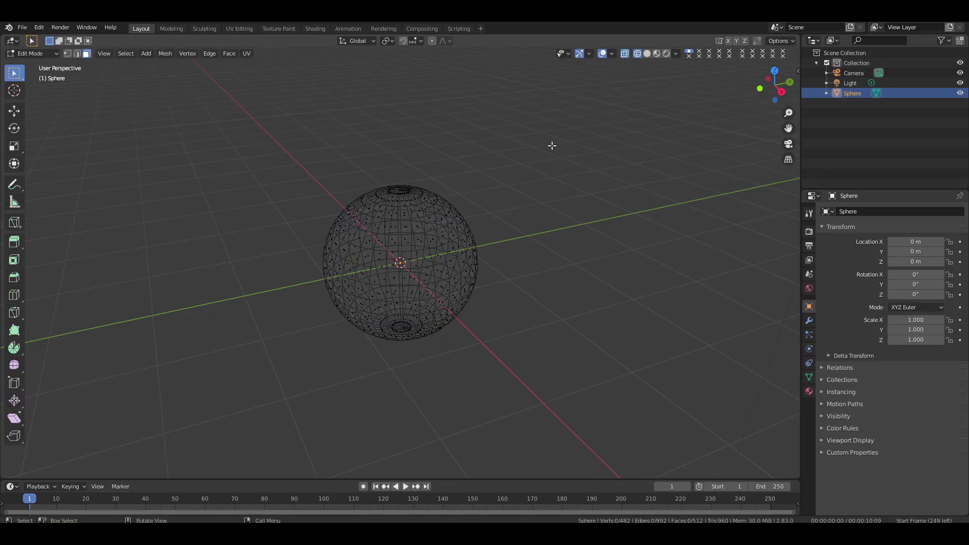
key(KP_1)
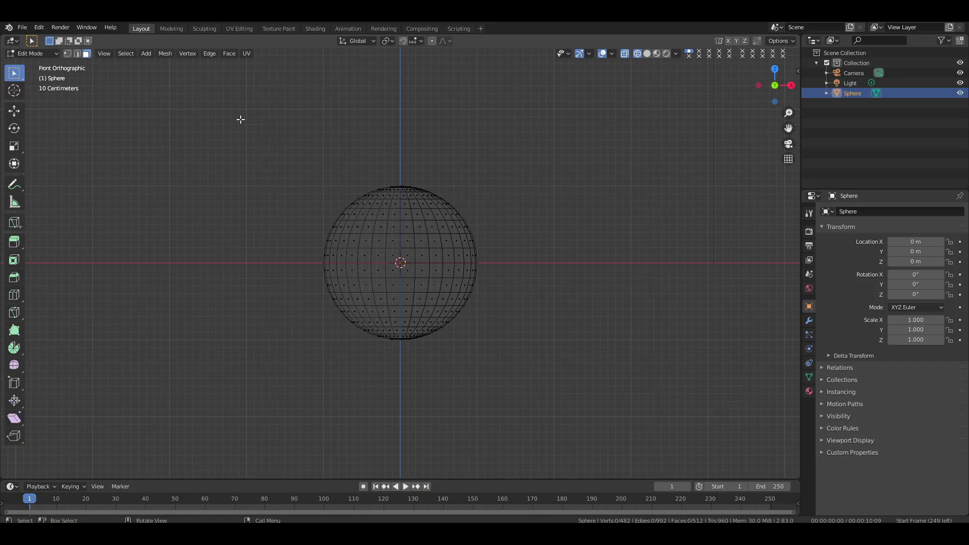
drag(240, 119, 400, 407)
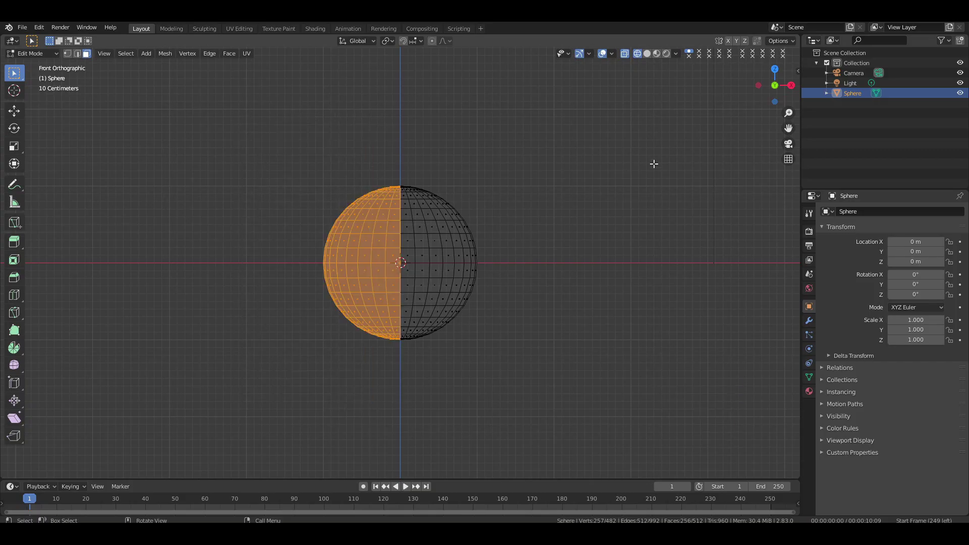
drag(761, 92, 760, 104)
click(626, 53)
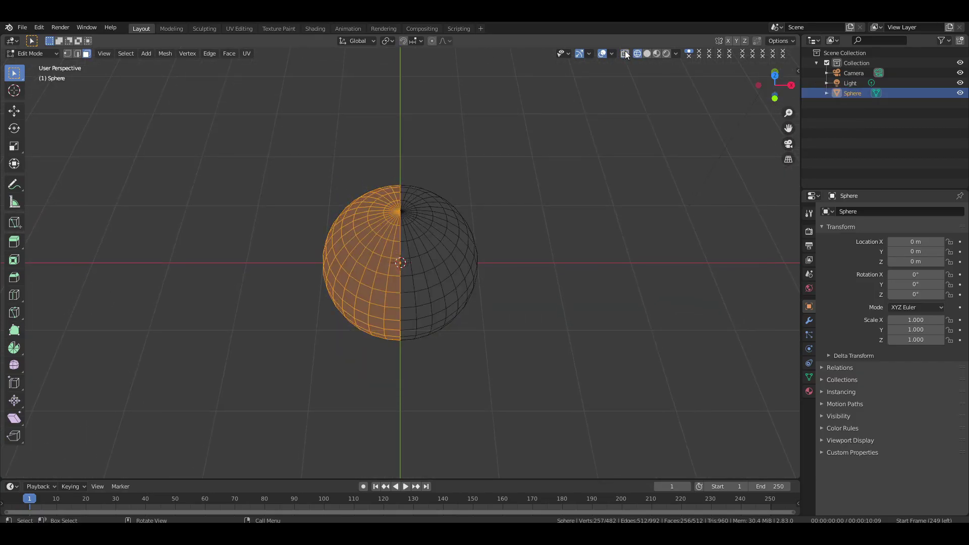
scroll(536, 182, up, 3)
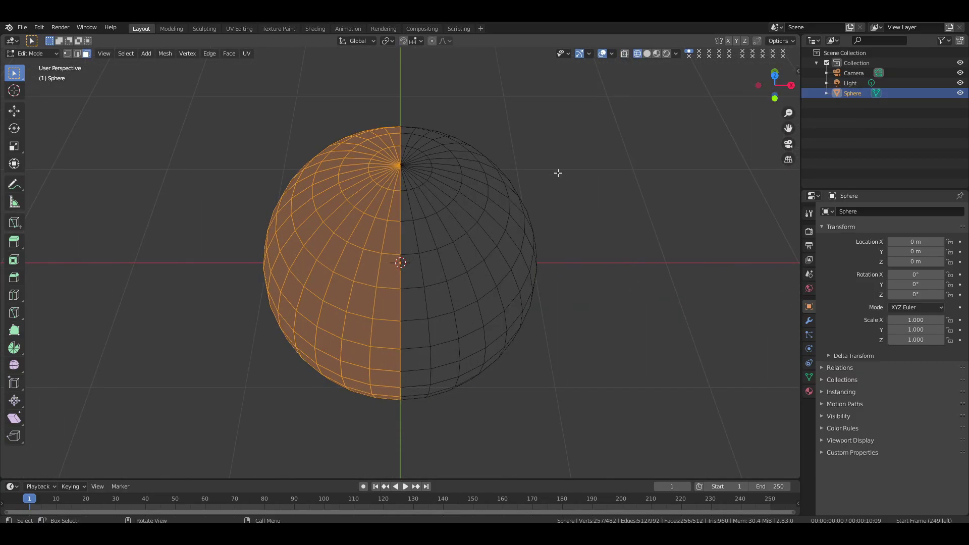
drag(774, 93, 774, 85)
key(KP_1)
key(x)
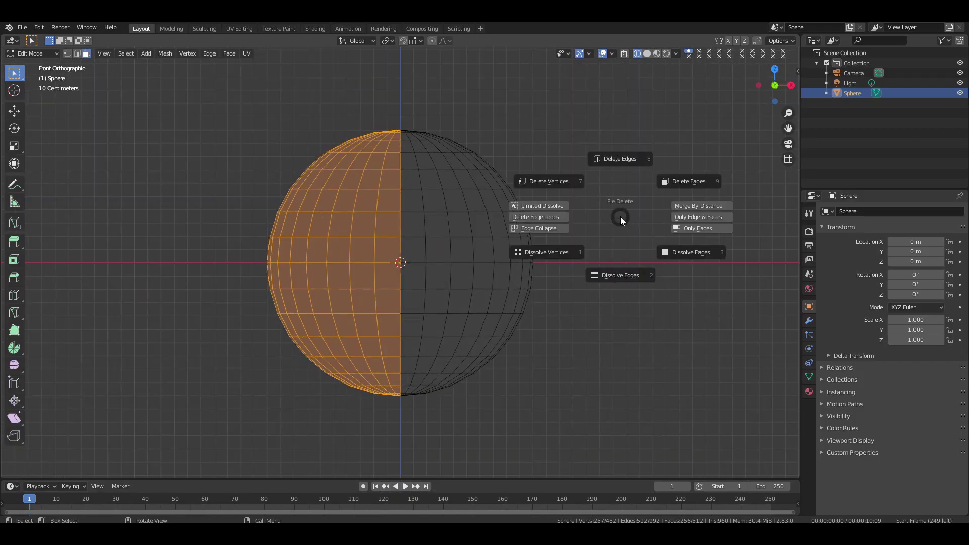
click(684, 181)
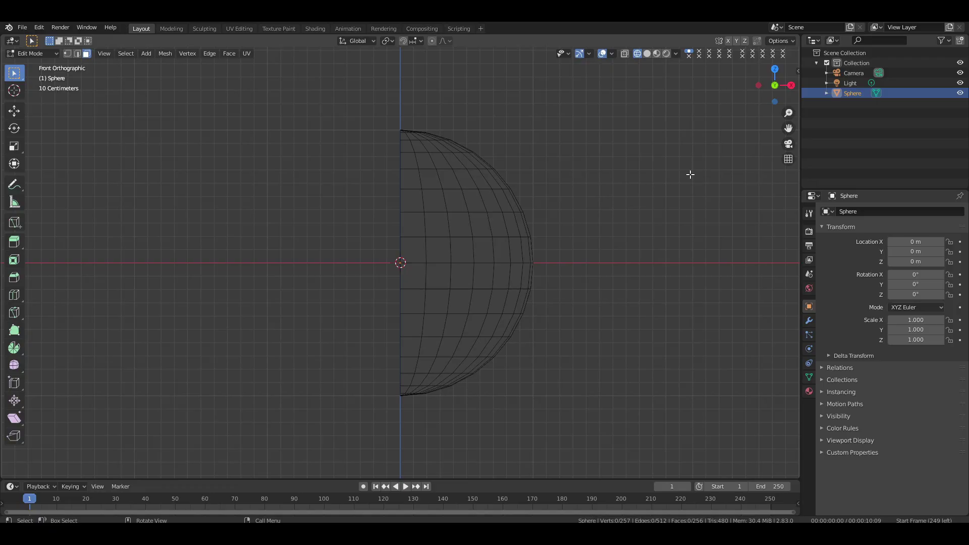
Add a Mirror modifier on the X axis to the half sphere with Clipping enabled.
click(809, 320)
click(844, 211)
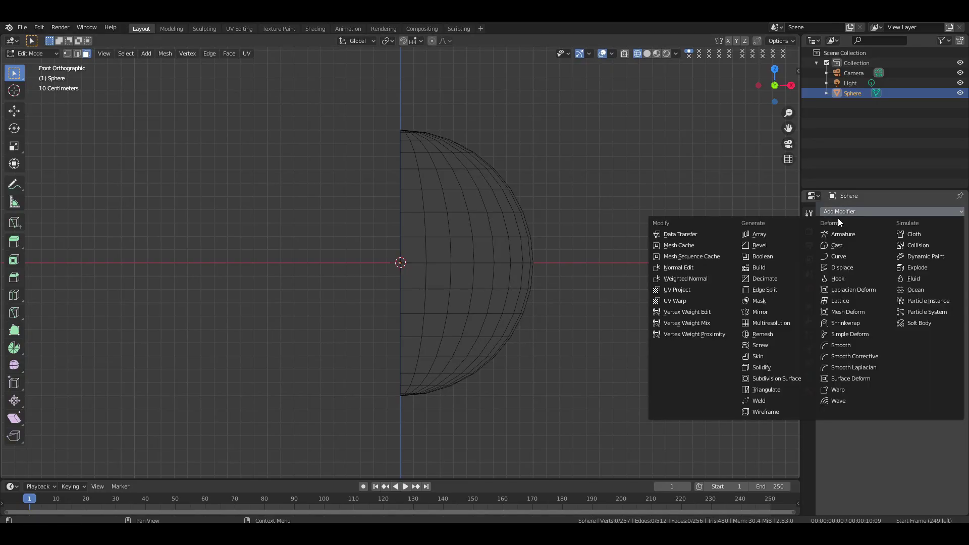
click(775, 311)
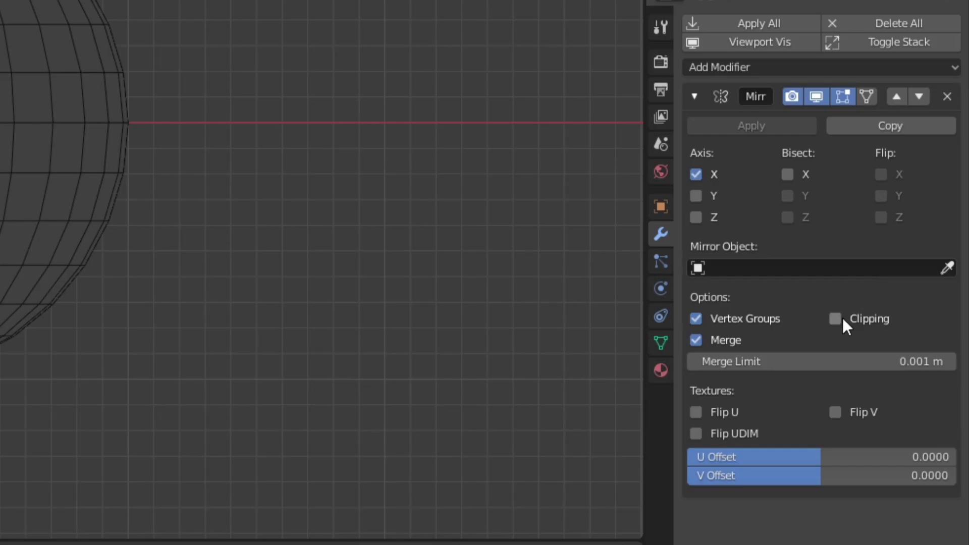
click(842, 319)
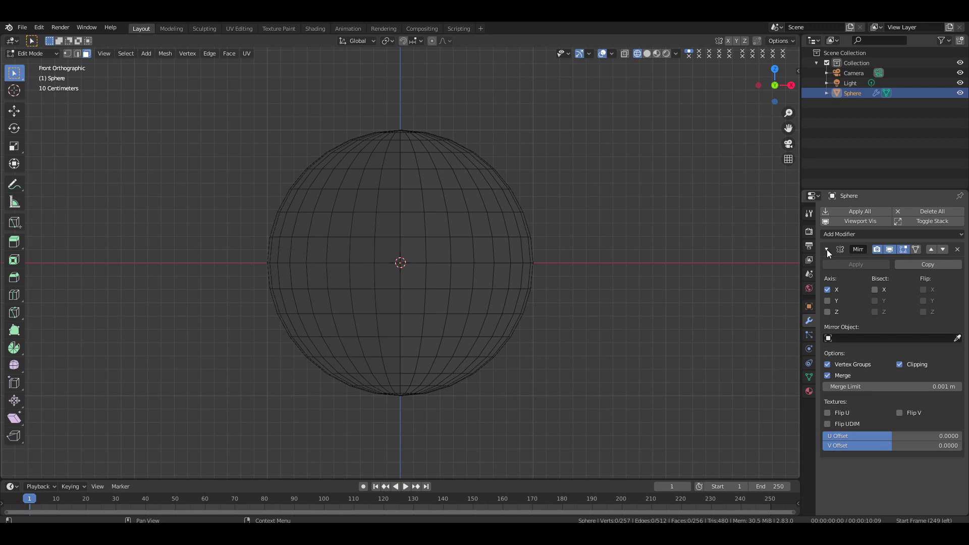
click(827, 249)
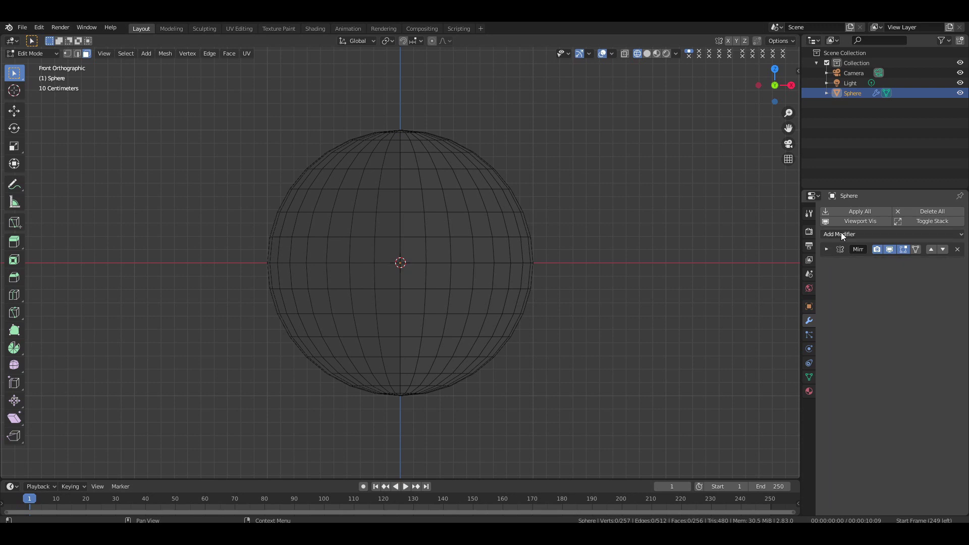
Add a Subdivision Surface modifier with 2 viewport subdivisions and turn off its viewport display.
click(840, 233)
click(759, 400)
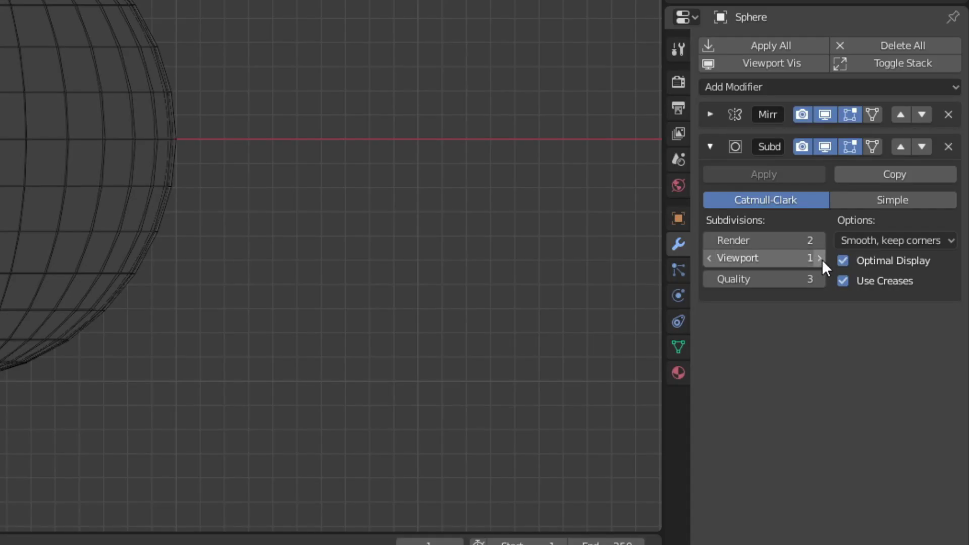
click(820, 258)
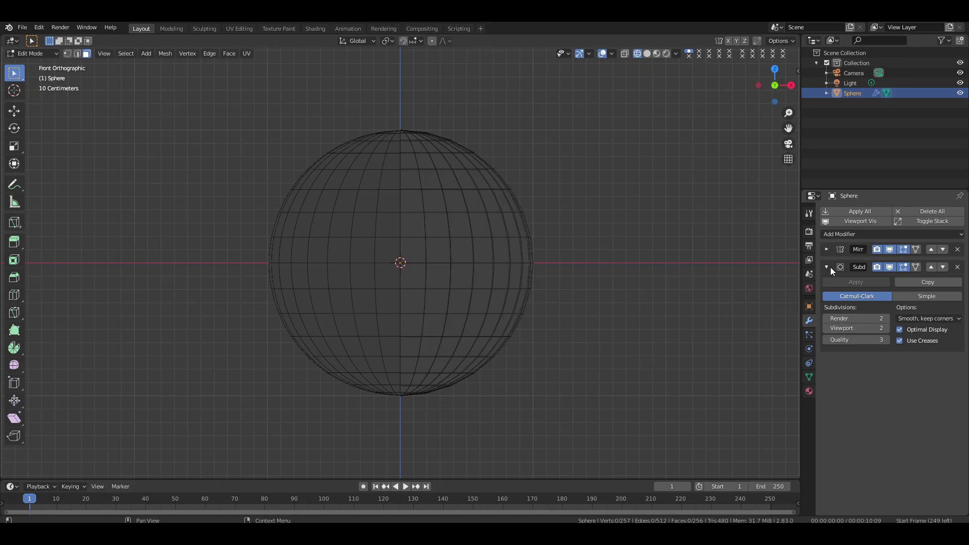
click(826, 267)
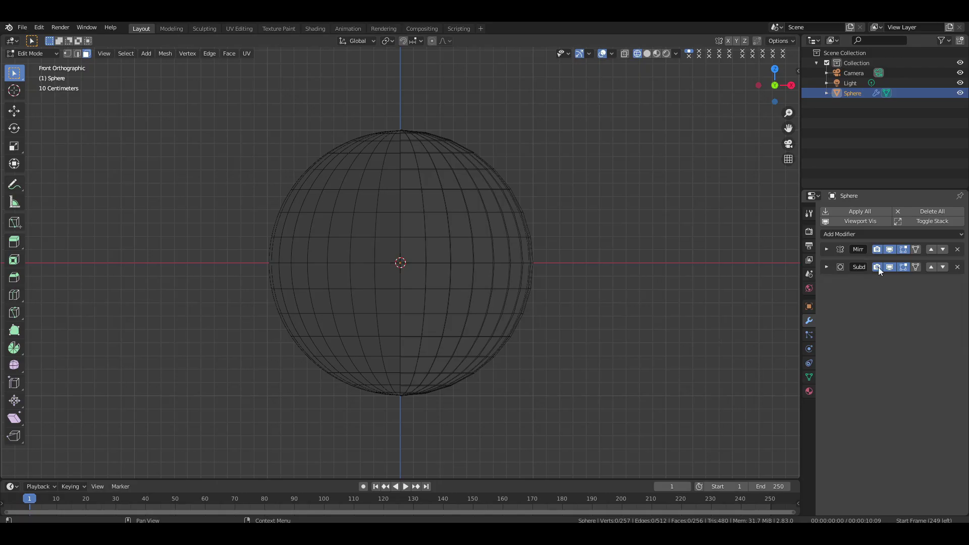
click(890, 267)
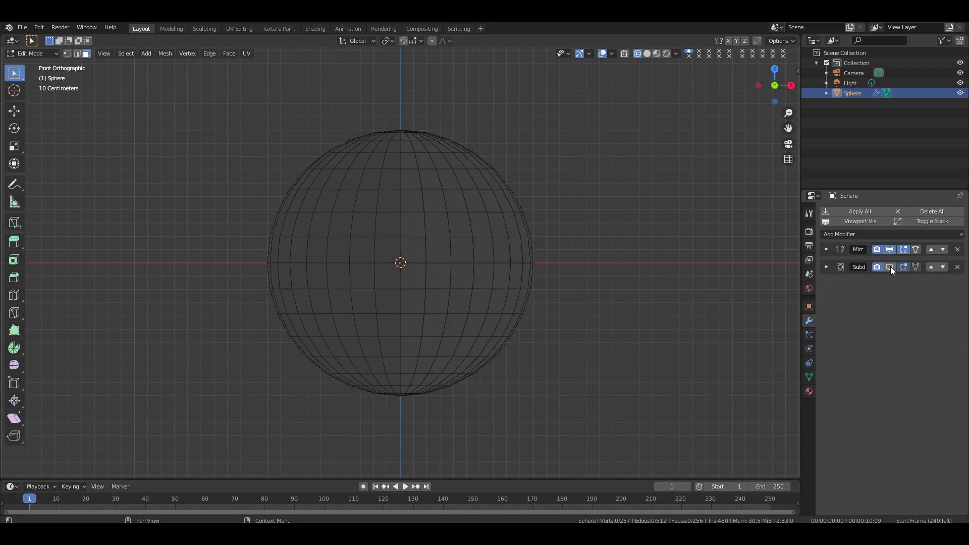
In solid shading, knife-cut a closed angular eye outline about three faces wide and two high on the sphere's upper front.
click(648, 53)
drag(777, 88, 785, 118)
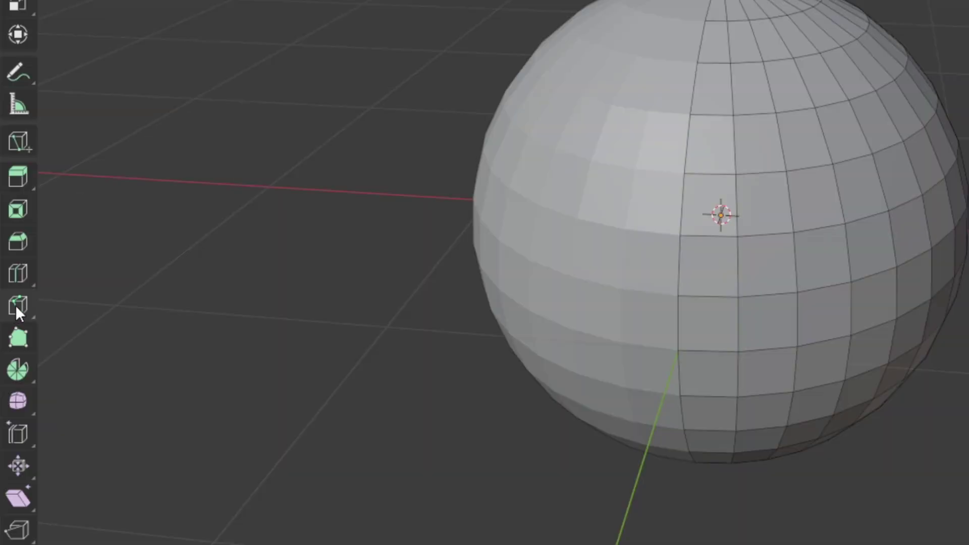
click(17, 305)
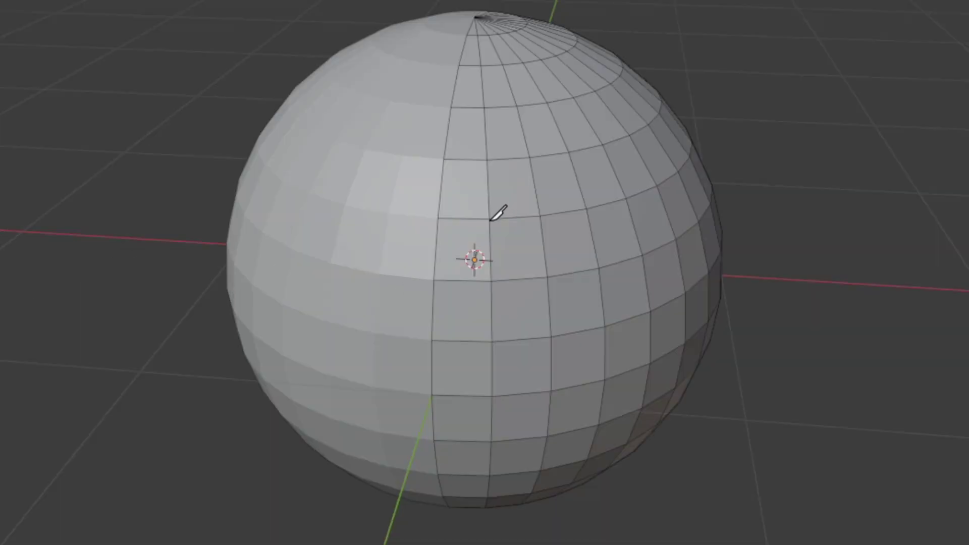
click(490, 219)
click(526, 163)
click(568, 153)
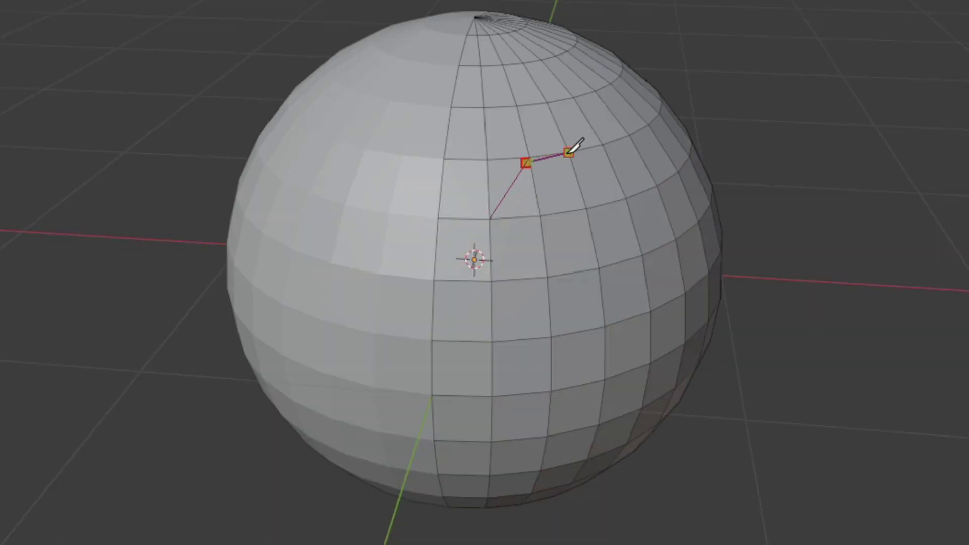
click(568, 152)
click(602, 144)
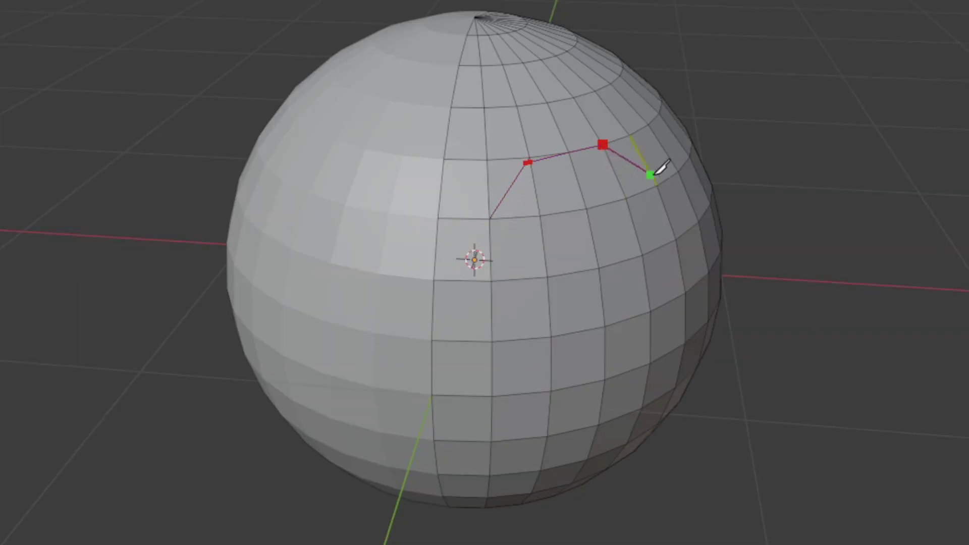
click(656, 186)
click(642, 256)
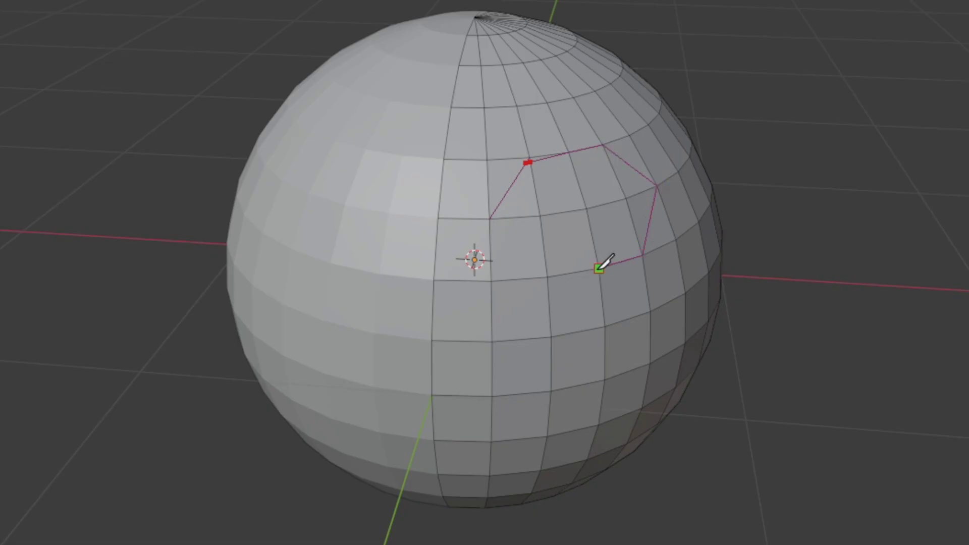
click(599, 268)
click(547, 277)
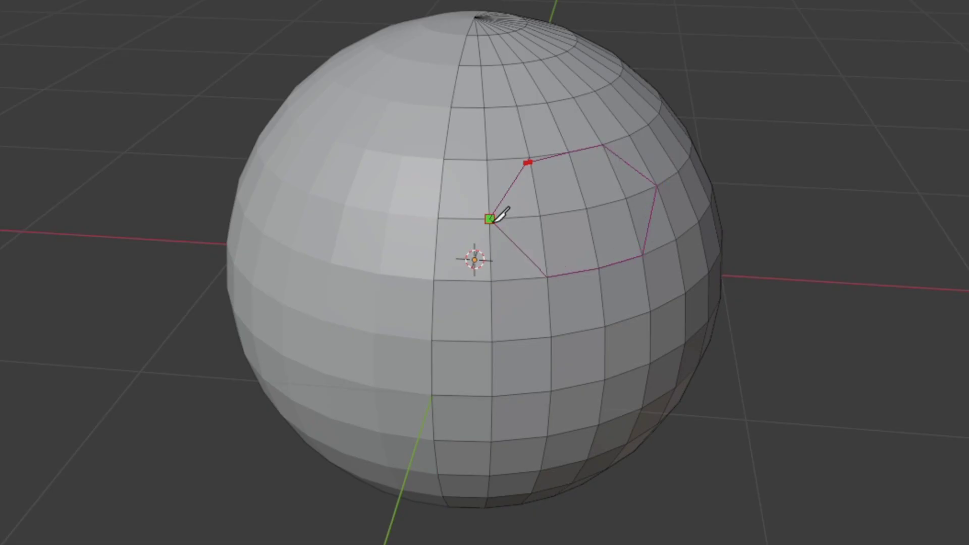
click(489, 218)
key(space)
Knife-cut a half nose outline from the mirror seam diagonally across one face, down one edge and back to the seam.
click(440, 219)
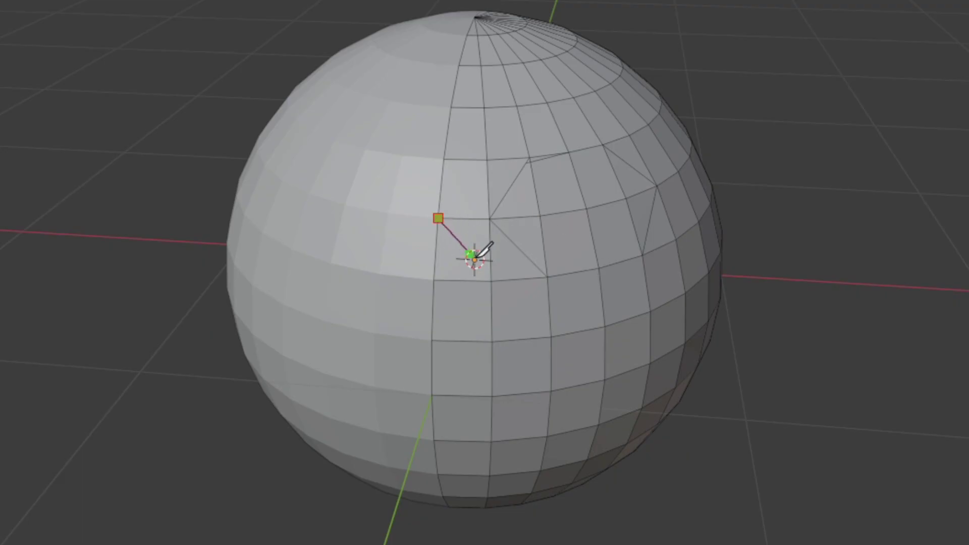
click(492, 281)
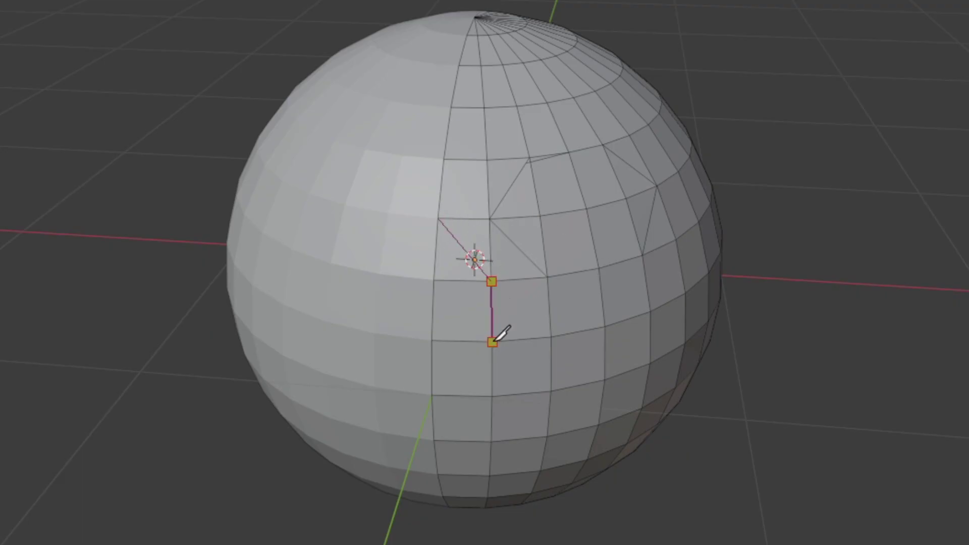
click(492, 342)
click(435, 341)
key(Return)
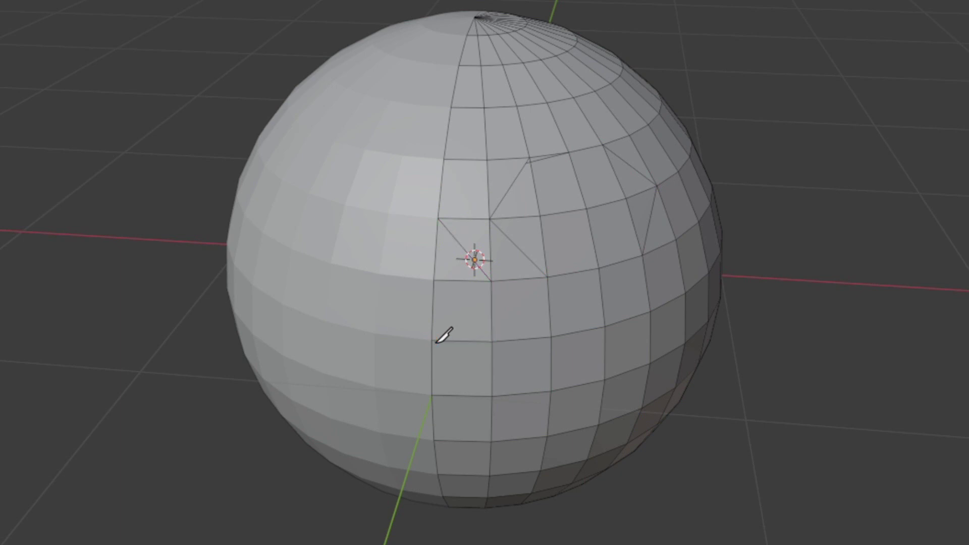
Knife-cut a half mouth outline below the nose, two faces wide from the mirror seam and ending in a pointed corner.
middle_drag(484, 272, 460, 237)
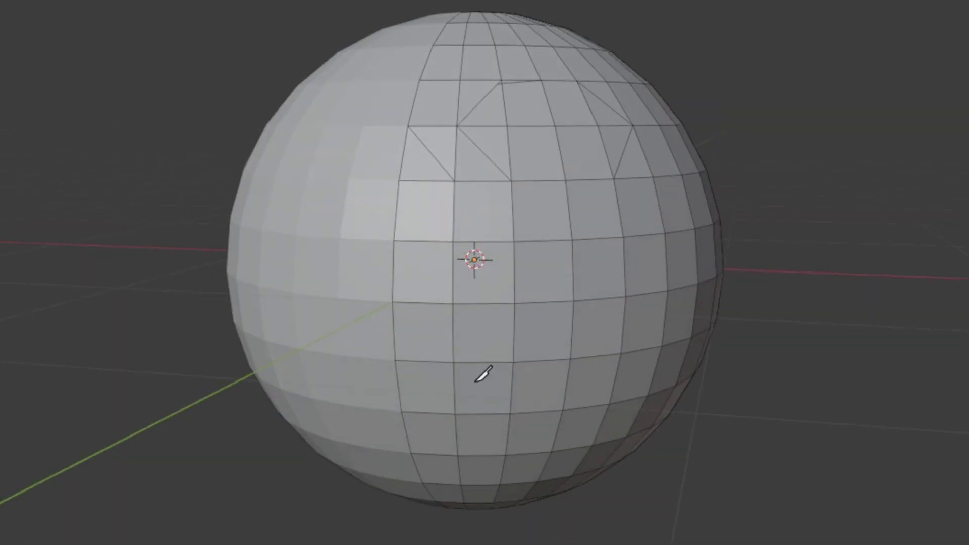
click(395, 362)
click(514, 362)
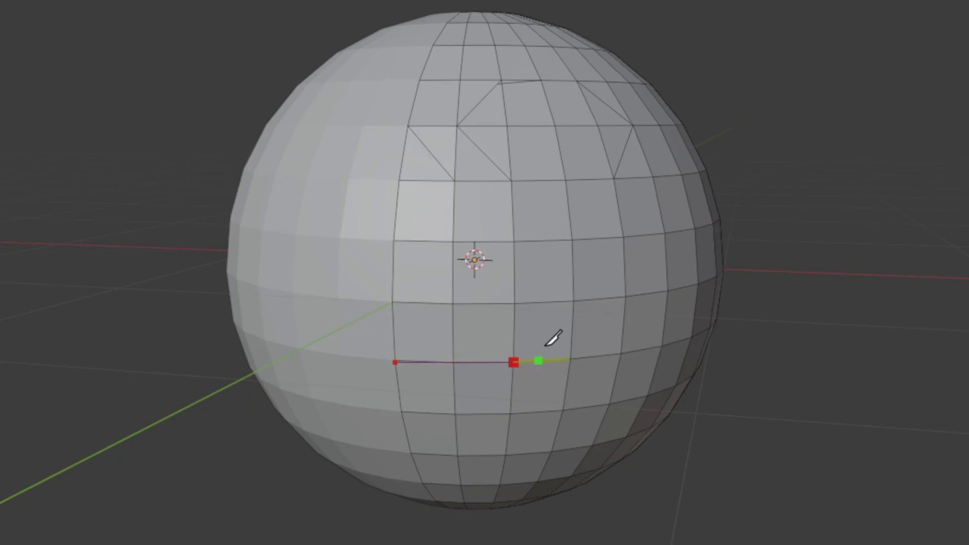
click(572, 338)
click(515, 303)
click(453, 303)
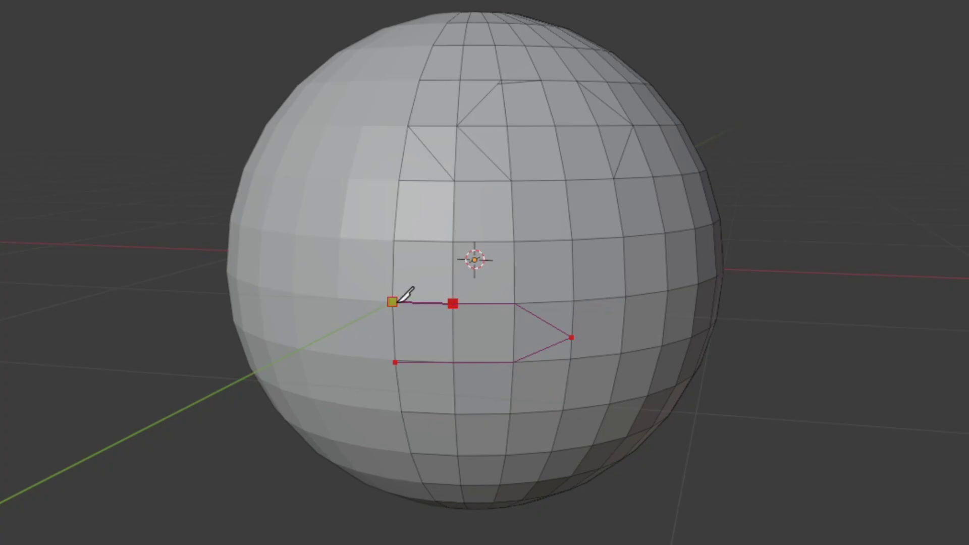
click(393, 302)
key(Return)
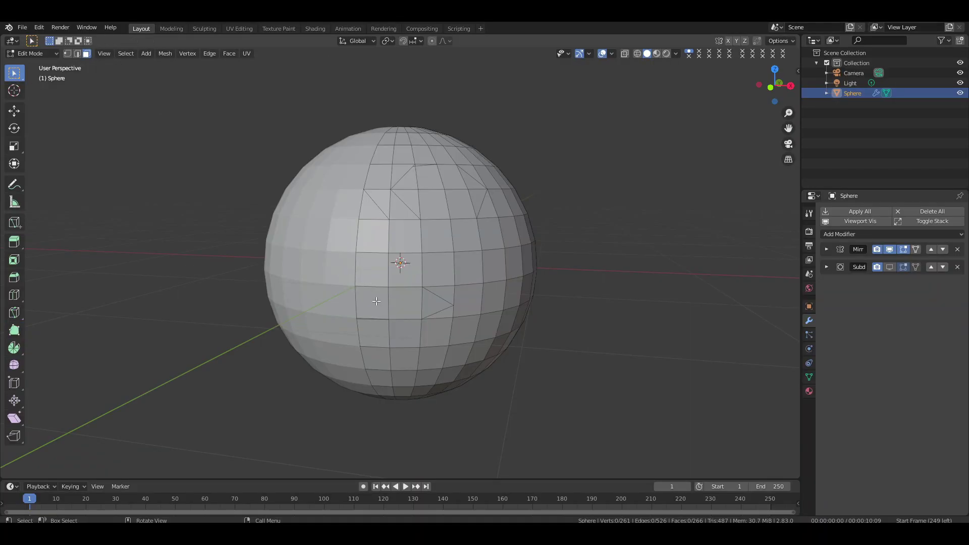
Delete the three faces inside the half mouth outline and all faces inside the eye outline.
click(425, 303)
key(x)
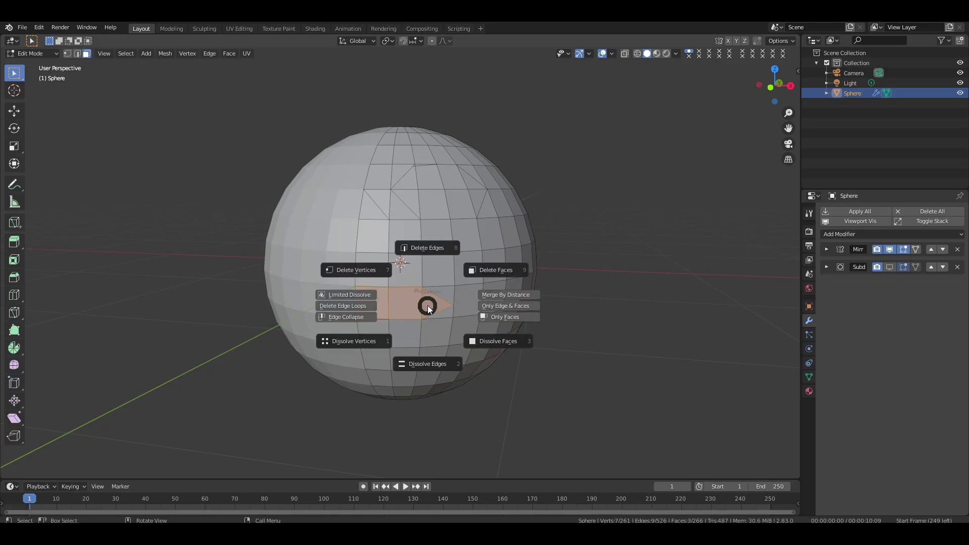
click(428, 306)
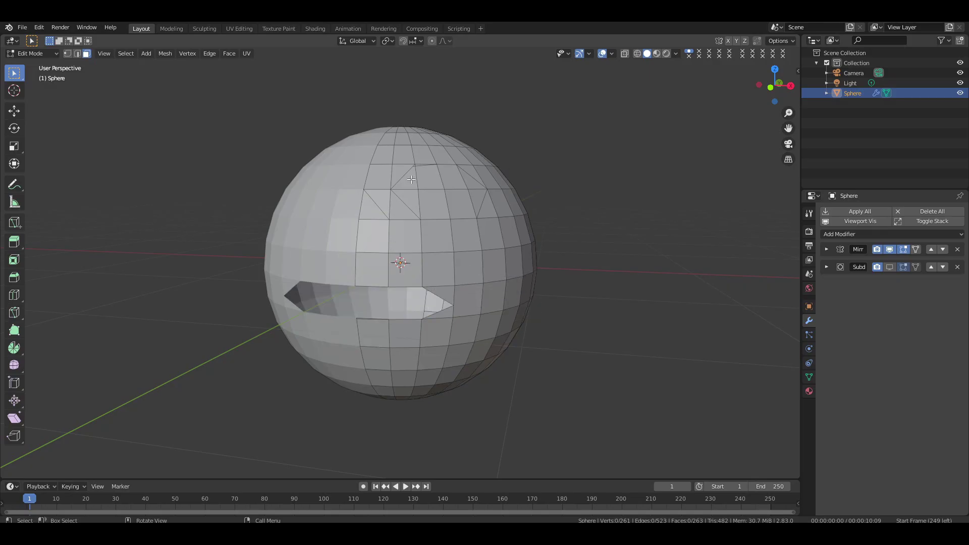
drag(412, 180, 471, 197)
key(x)
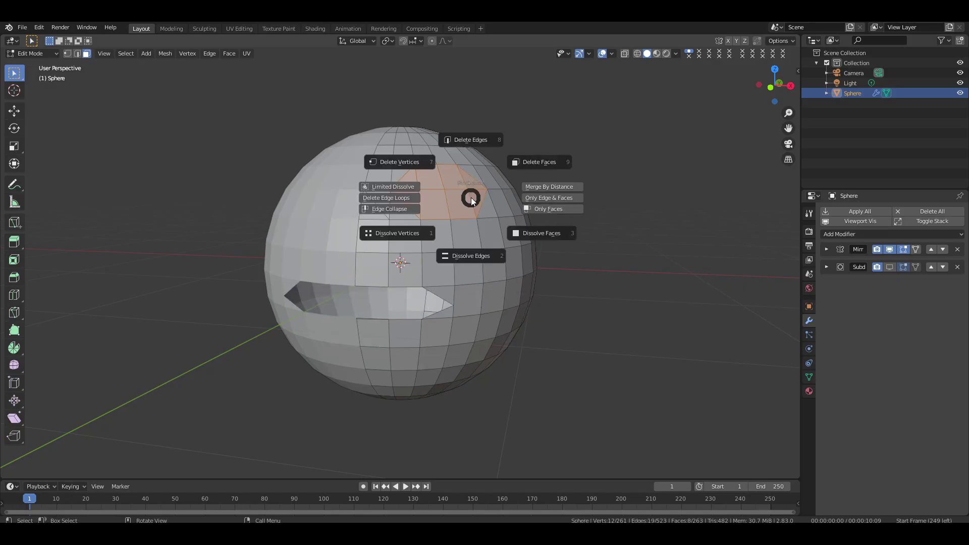
click(471, 197)
Merge the stray vertices at the eye hole's upper inner corner At Last onto the neighbouring grid vertex.
mouse_move(773, 85)
mouse_down()
mouse_move(754, 93)
mouse_move(772, 86)
mouse_up()
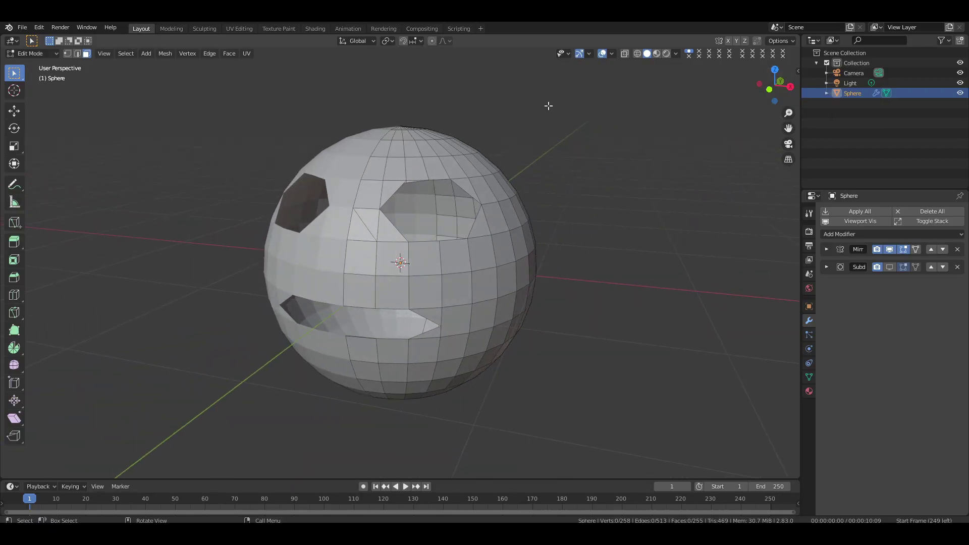
scroll(549, 105, up, 4)
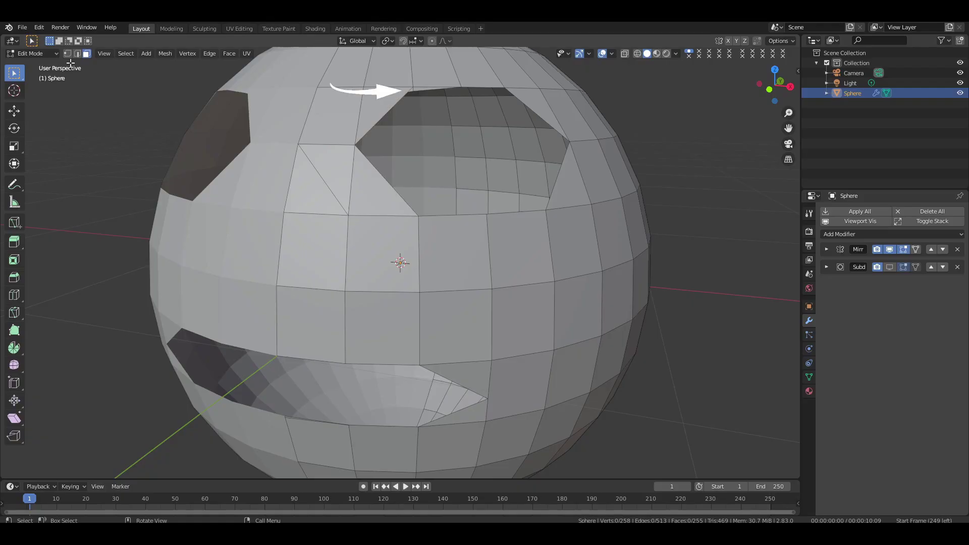
click(67, 55)
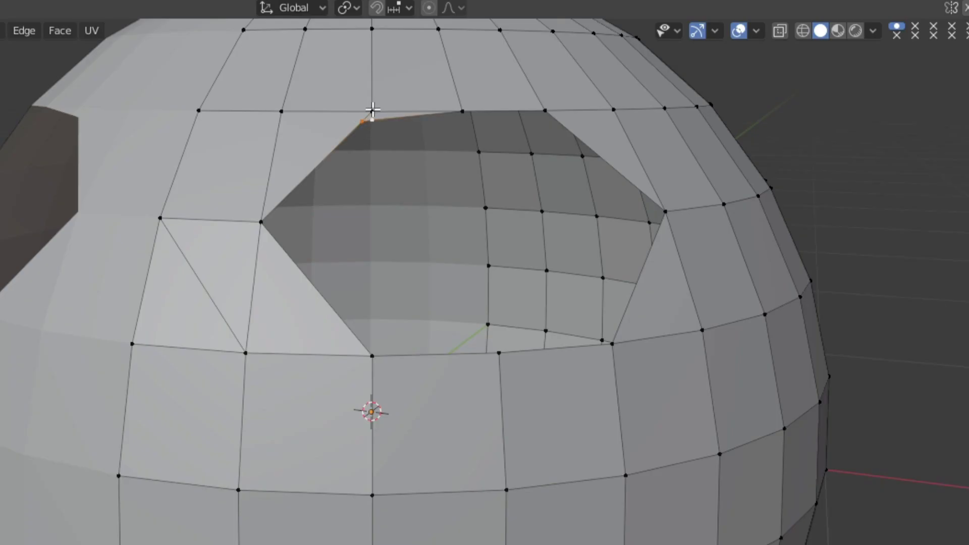
key(m)
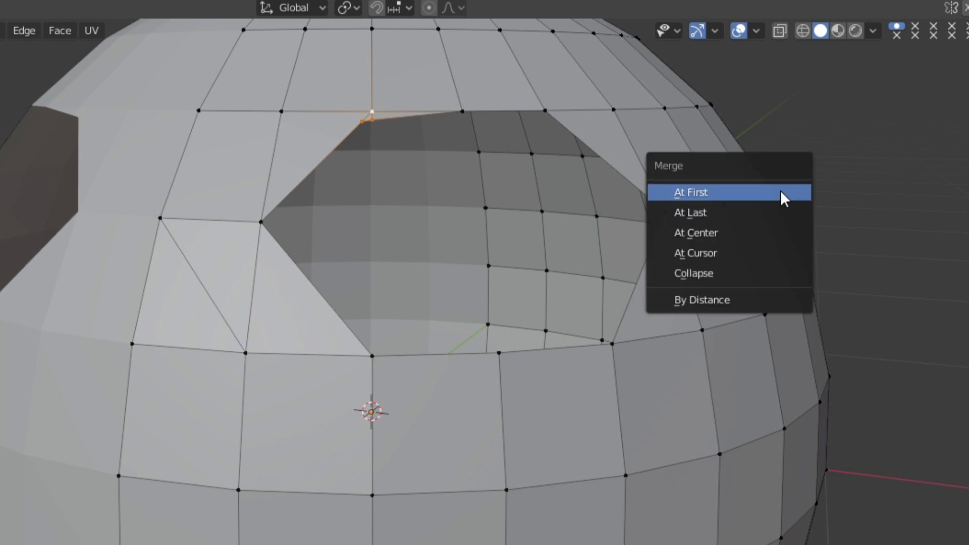
click(738, 210)
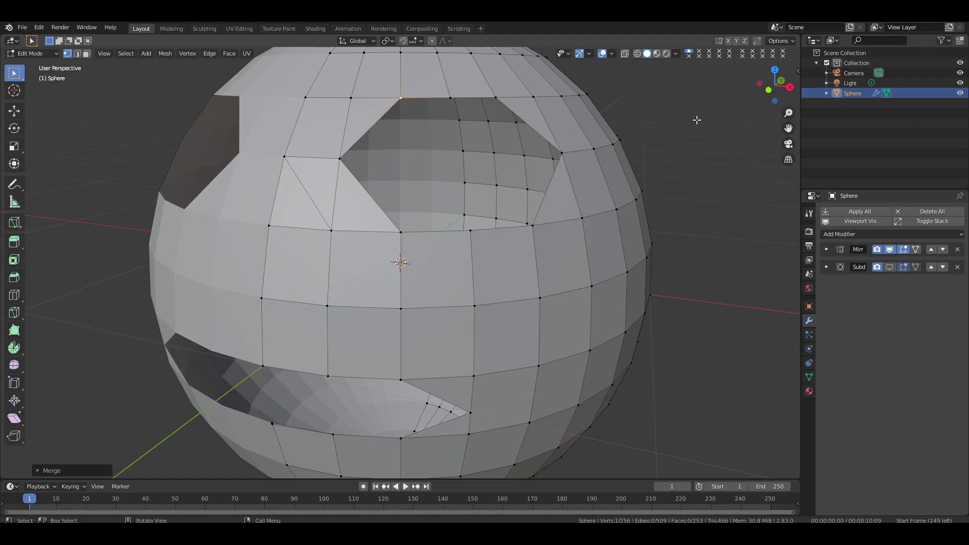
Merge the doubled vertices at the mouth hole's lower edge on the mirror seam using At Last.
mouse_move(768, 90)
mouse_down()
mouse_move(762, 50)
mouse_move(772, 93)
mouse_up()
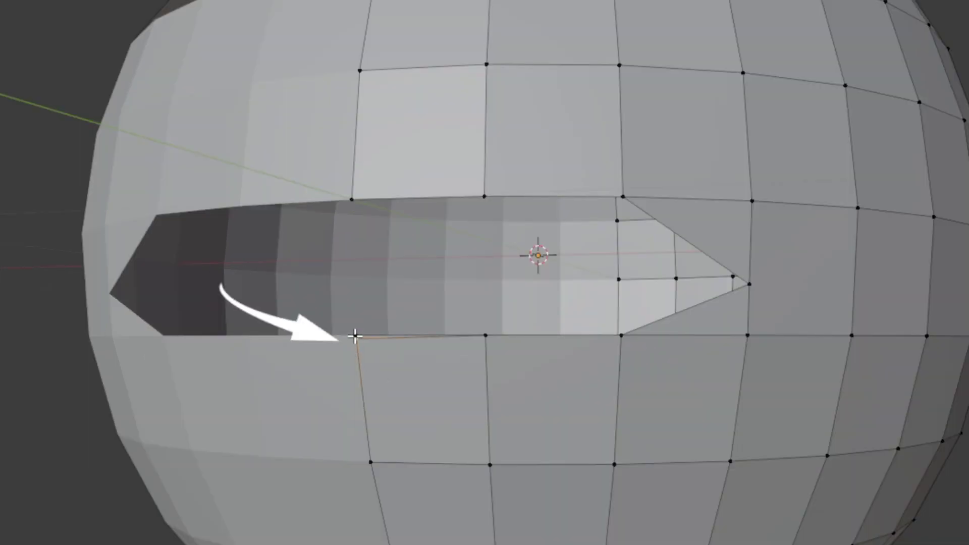
key(m)
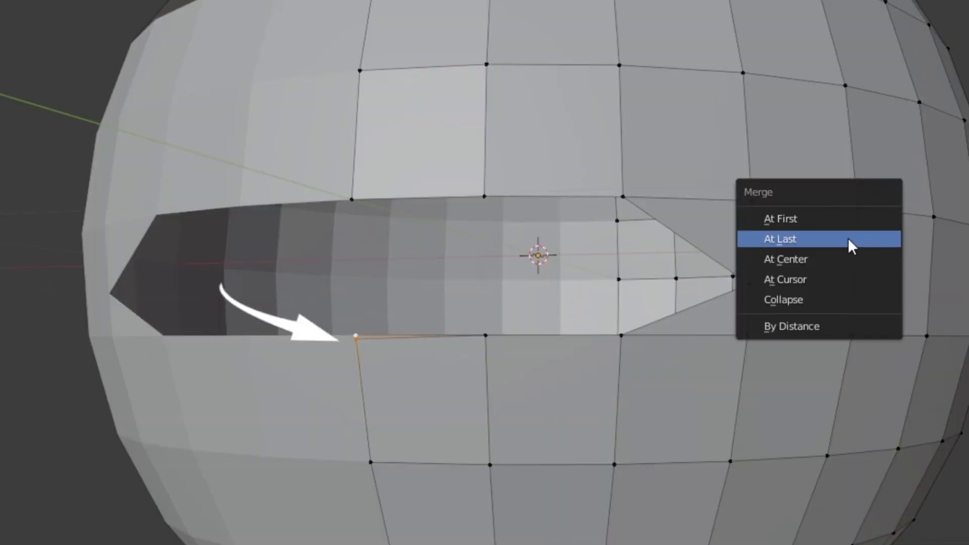
click(852, 246)
Extrude the square and triangular nose faces beside the mirror seam about 0.15 m outward along the Y axis.
drag(775, 85, 752, 104)
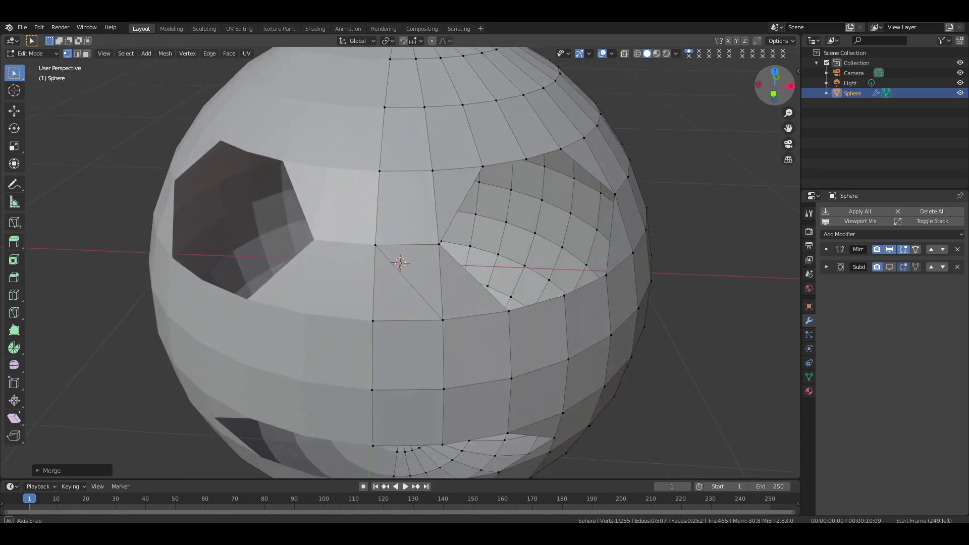
scroll(643, 165, down, 4)
click(86, 54)
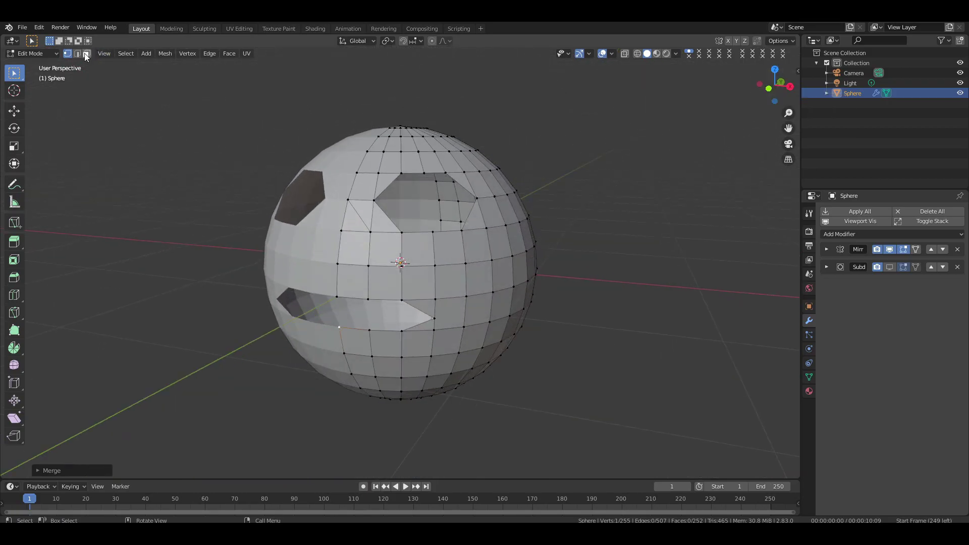
click(356, 249)
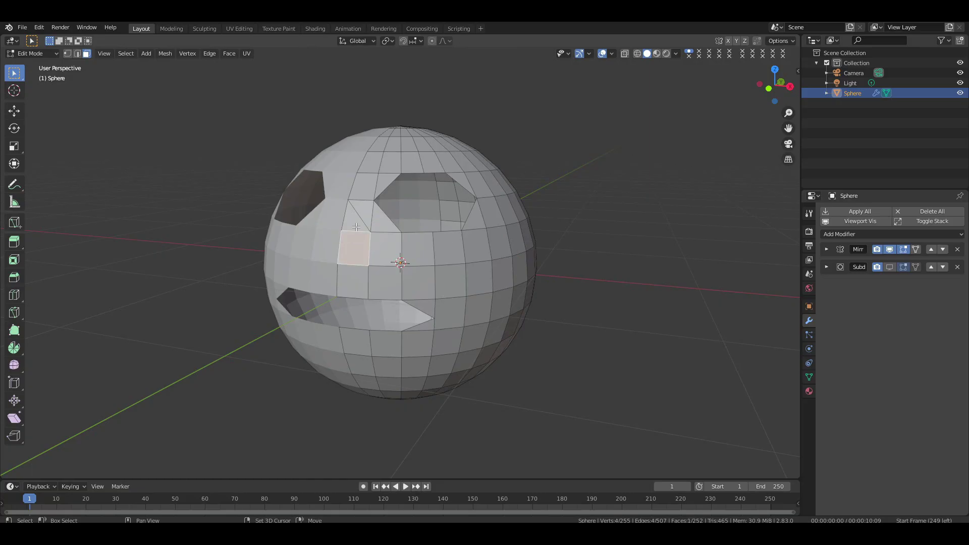
shift+click(356, 223)
key(e)
key(y)
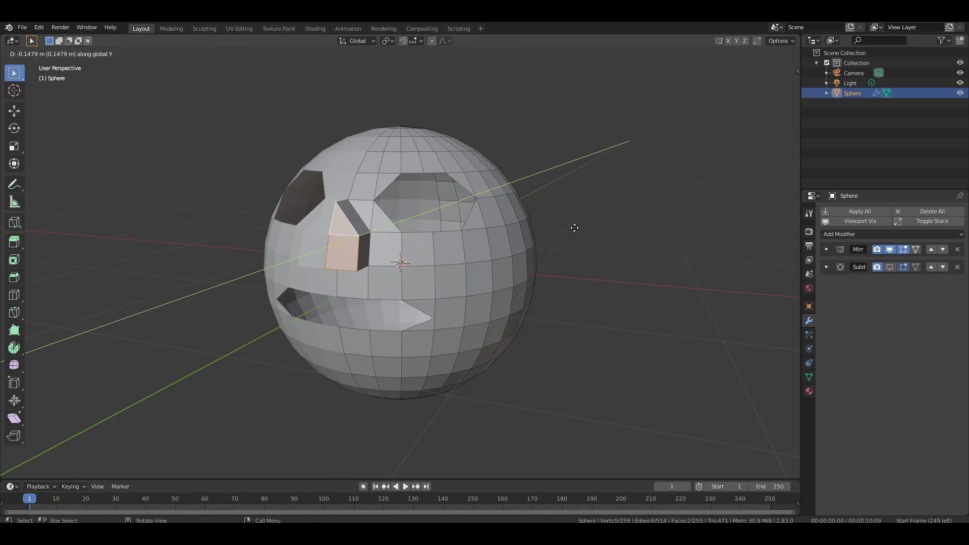
click(573, 228)
Move the nose's lower square face about 0.09 m further outward along the Y axis.
click(331, 254)
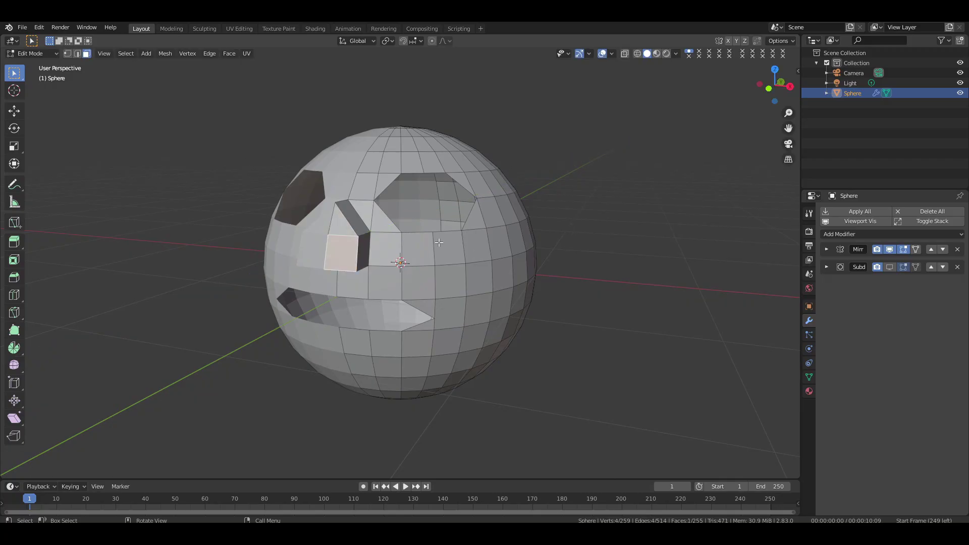
key(g)
key(y)
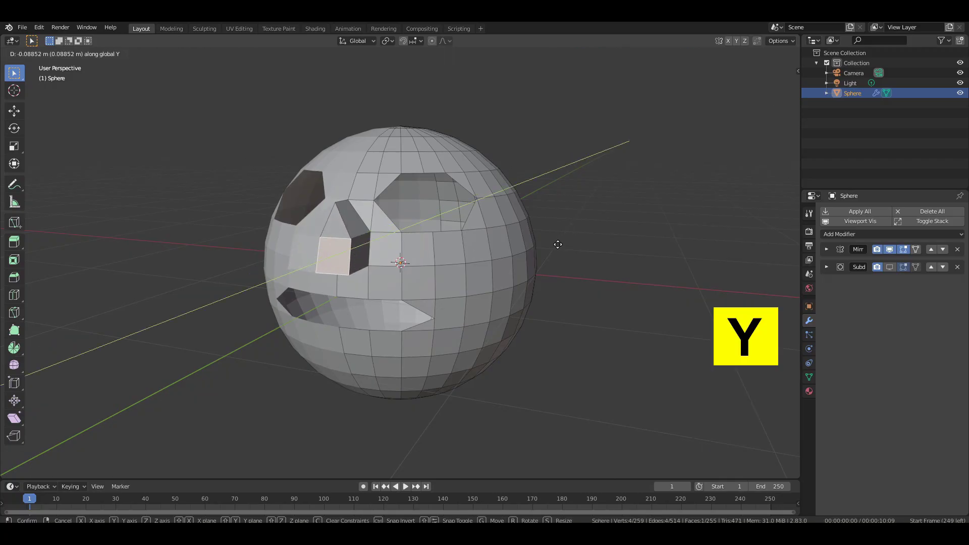
click(559, 243)
Extrude three vertically stacked faces on the head's side about 0.4 m outward along X to form an ear.
drag(783, 89, 700, 79)
click(388, 176)
shift+click(386, 210)
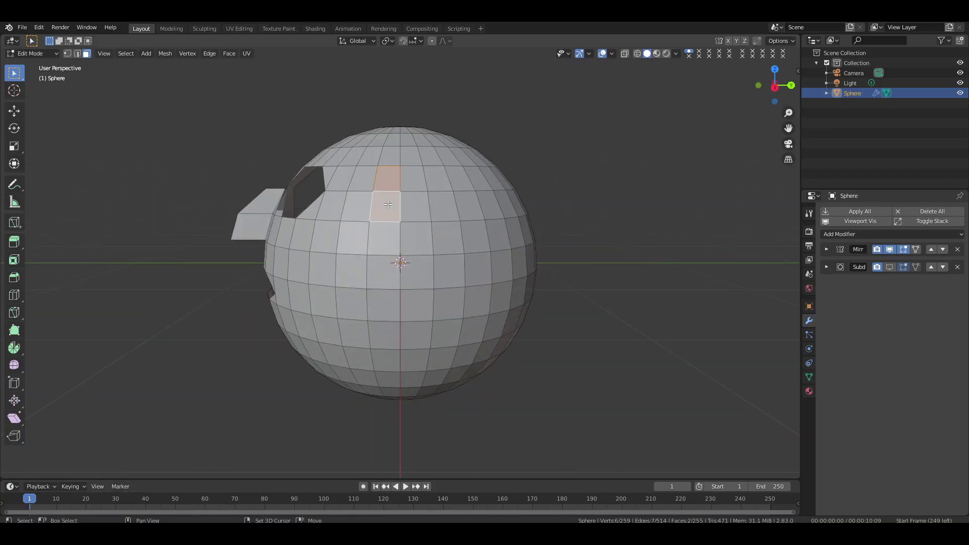
shift+click(389, 244)
key(KP_1)
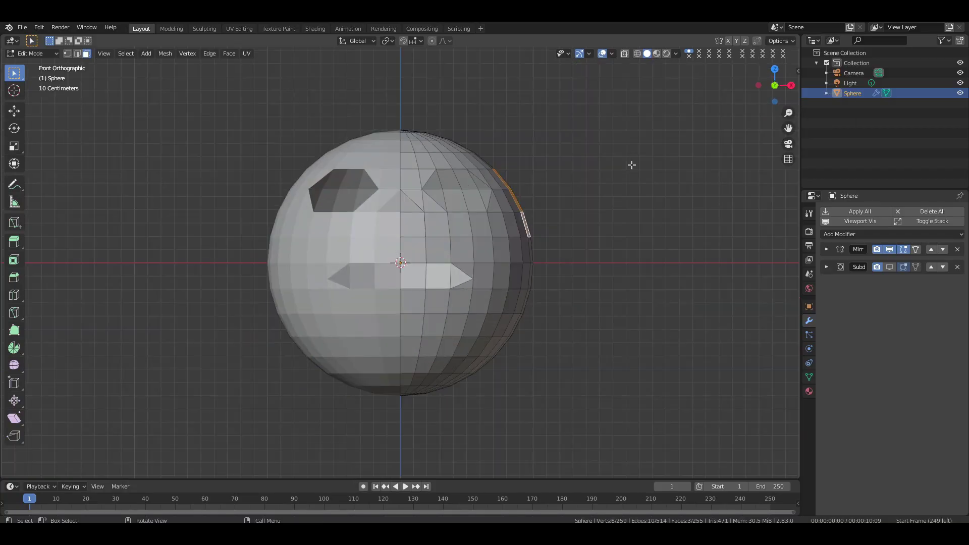
key(e)
key(x)
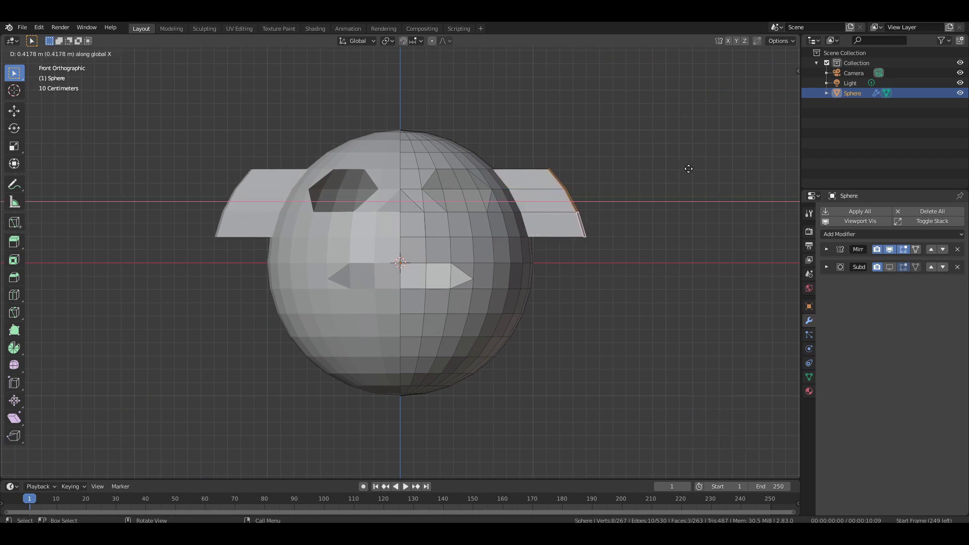
click(691, 169)
Rotate the ear's end faces about the Y axis until nearly vertical and shift them slightly toward the head.
key(r)
key(y)
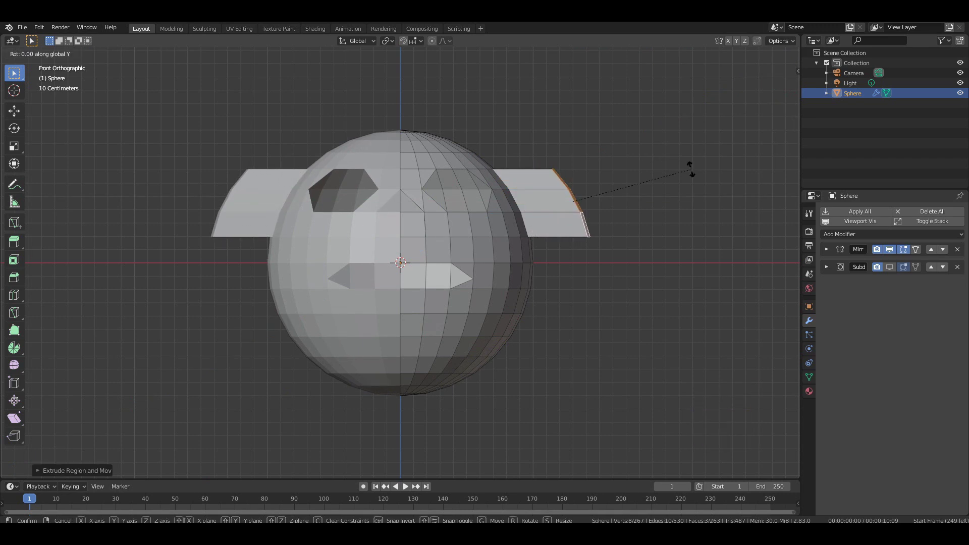
click(670, 221)
Add an edge loop around the ear, slide it about 0.79 toward the head, and enlarge it along Z.
drag(772, 80, 653, 151)
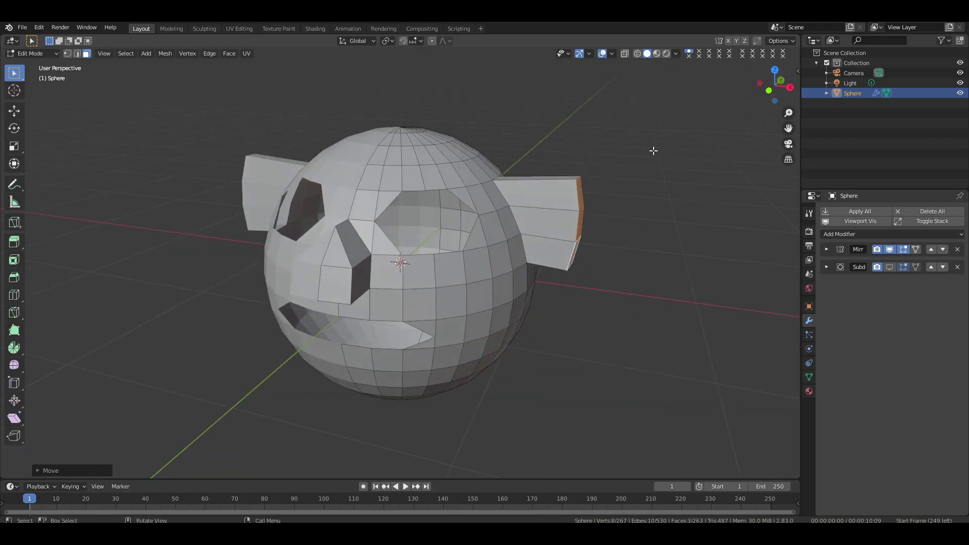
key(ctrl+r)
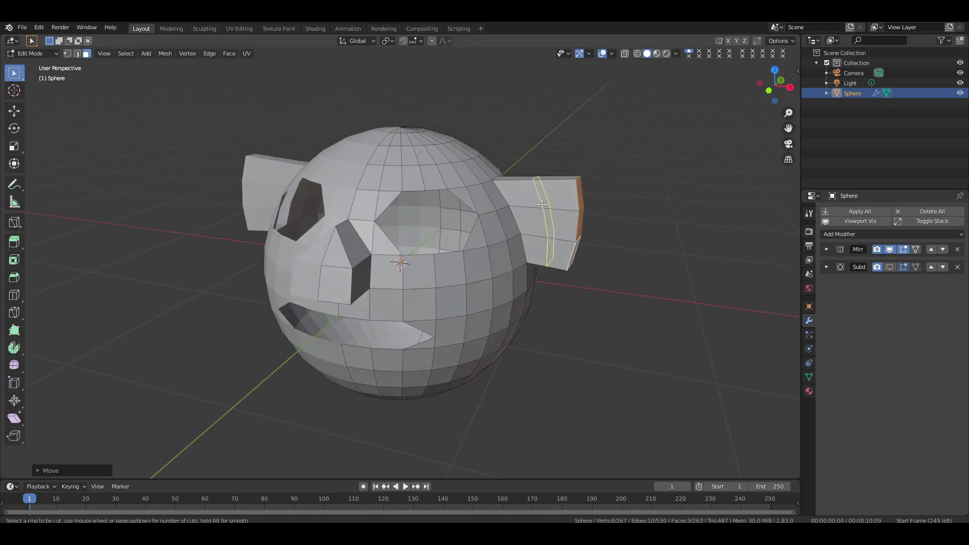
click(541, 204)
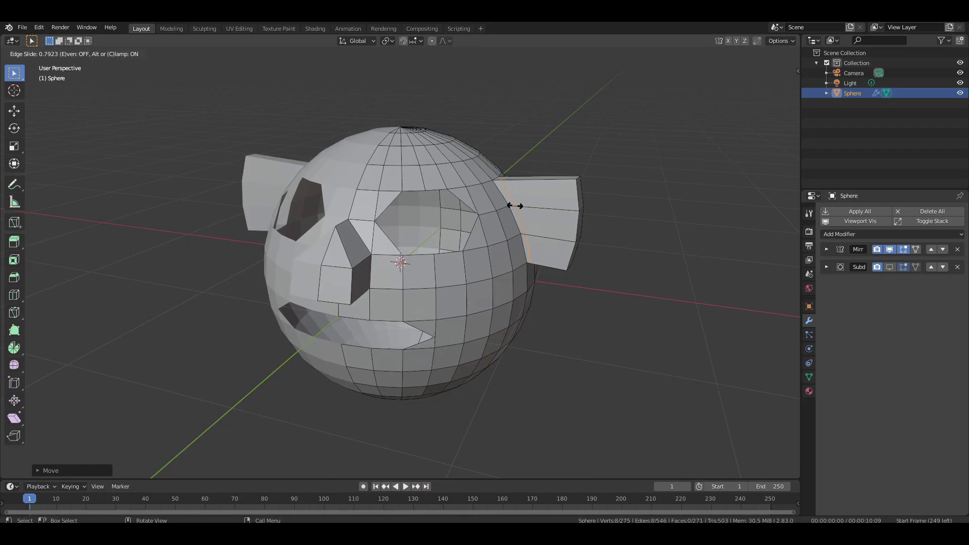
click(515, 206)
key(KP_1)
key(s)
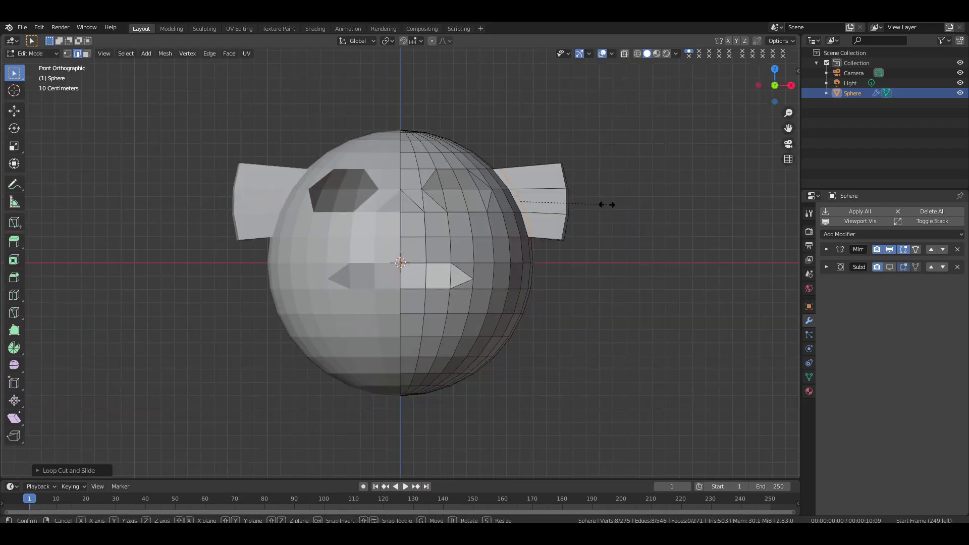
key(z)
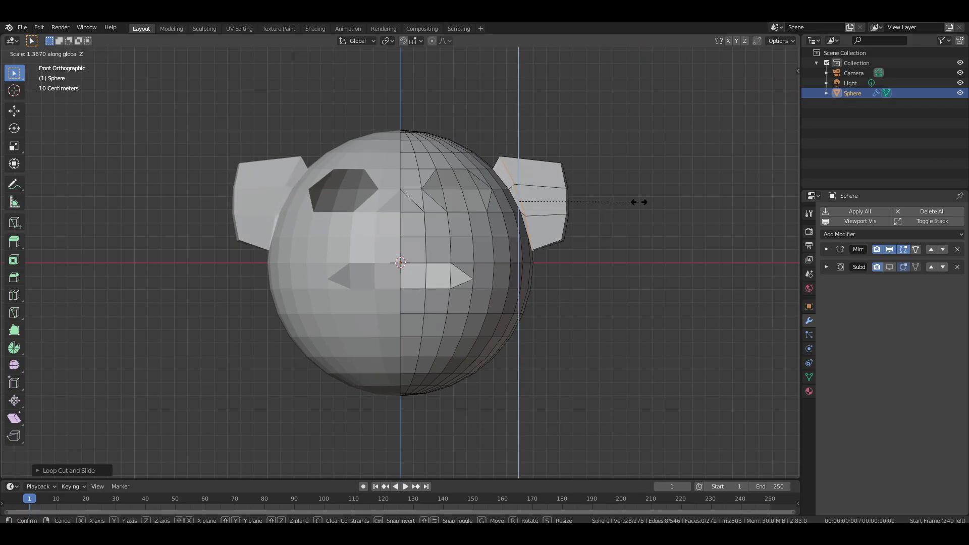
click(627, 204)
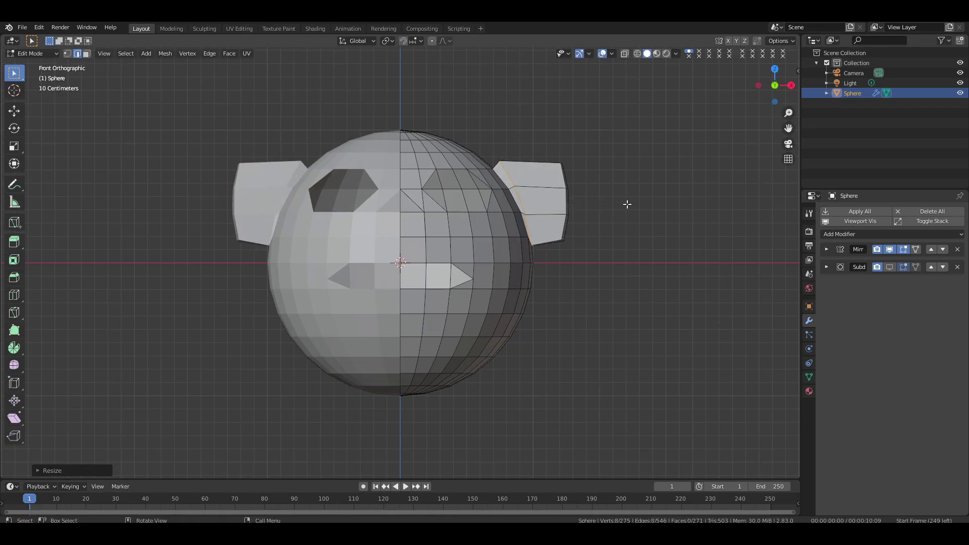
Add a second, centred edge loop around the ear and scale it by about 1.29 along Z.
key(ctrl+r)
click(540, 173)
right_click(540, 174)
key(s)
key(z)
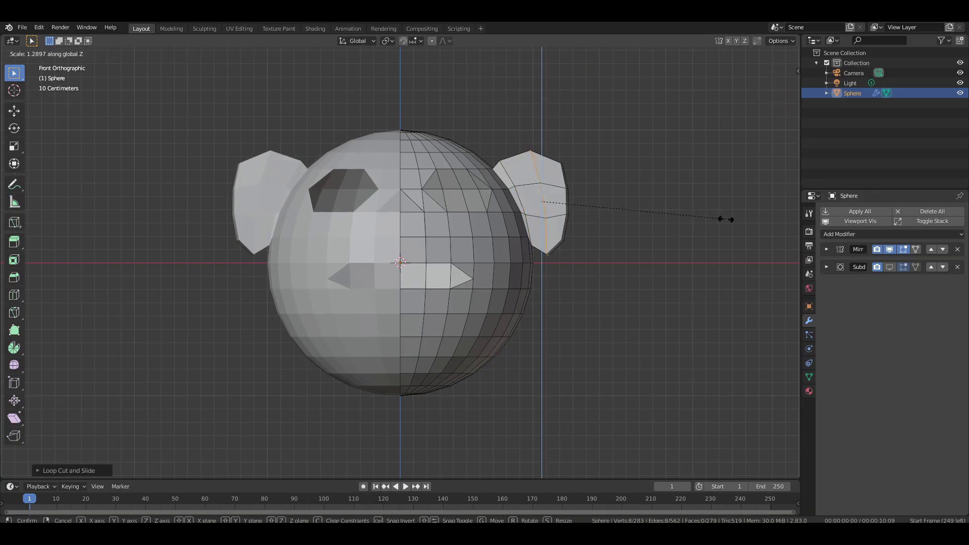
click(726, 218)
Preview the head with the Subdivision Surface modifier's viewport display on, and switch the display off again.
drag(773, 86, 724, 82)
click(889, 268)
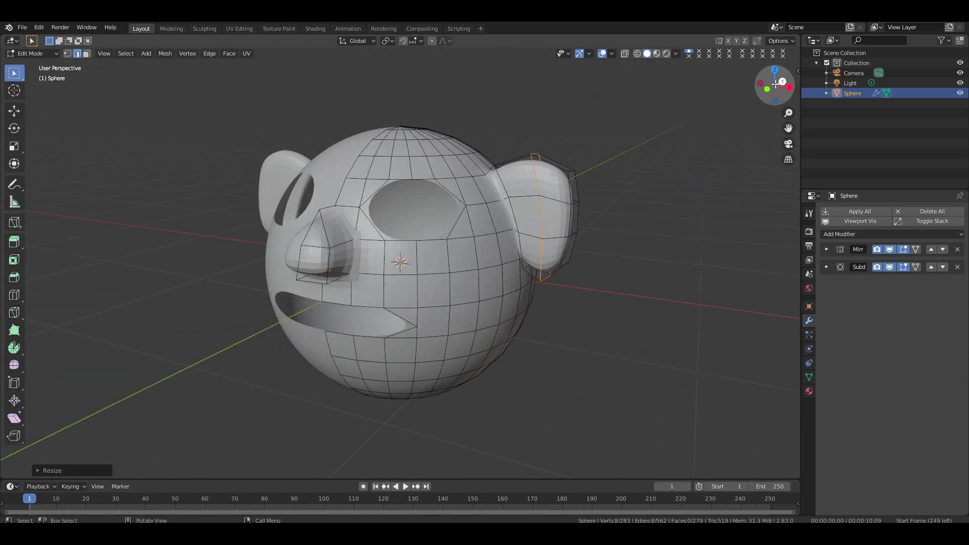
click(890, 267)
In front view, knife-cut a closed eight-point outline inside the ear's front surface, slightly inset from its rim.
key(KP_1)
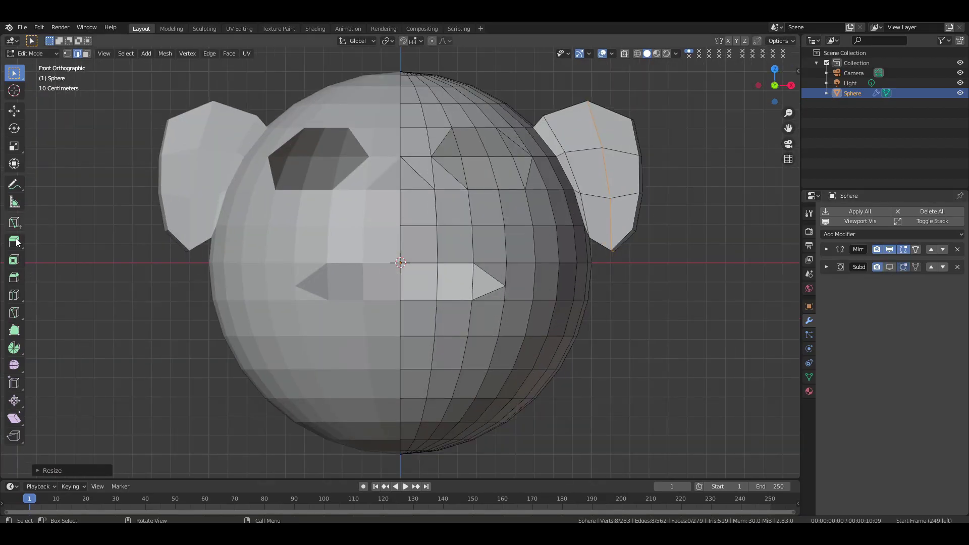
click(92, 275)
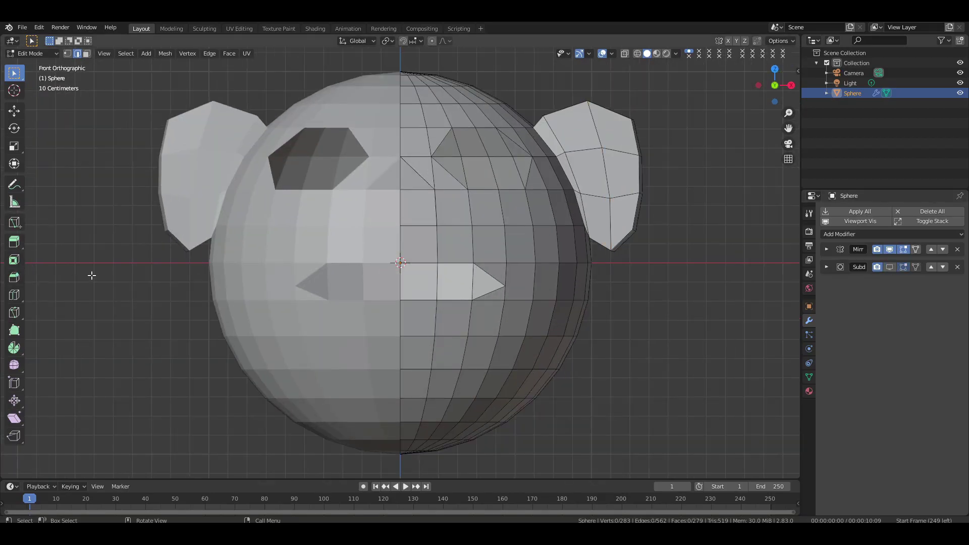
click(14, 312)
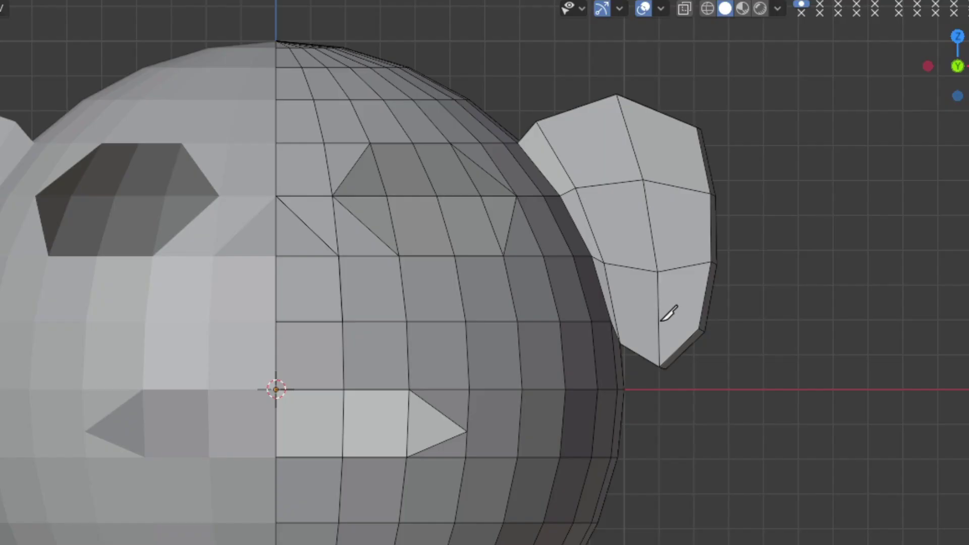
click(692, 265)
click(688, 189)
click(626, 126)
click(555, 152)
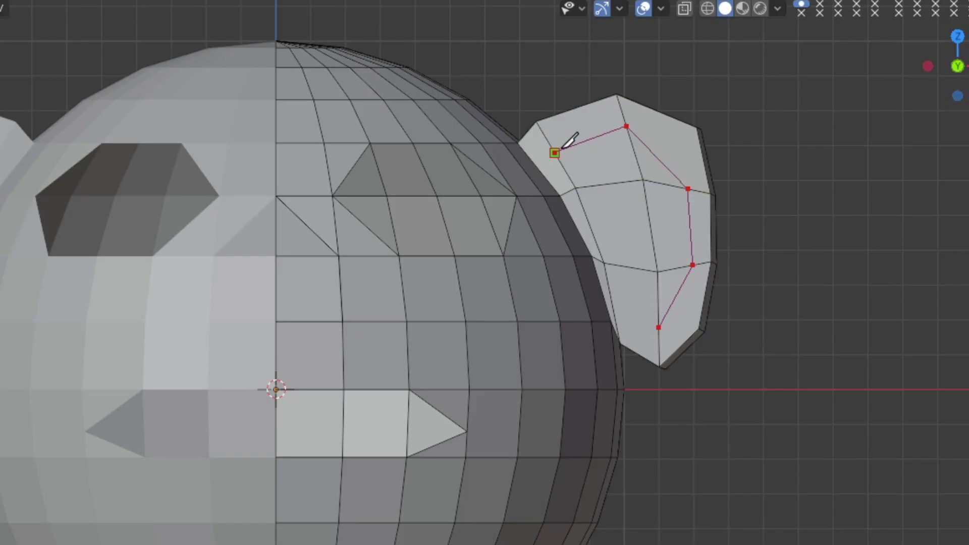
click(568, 191)
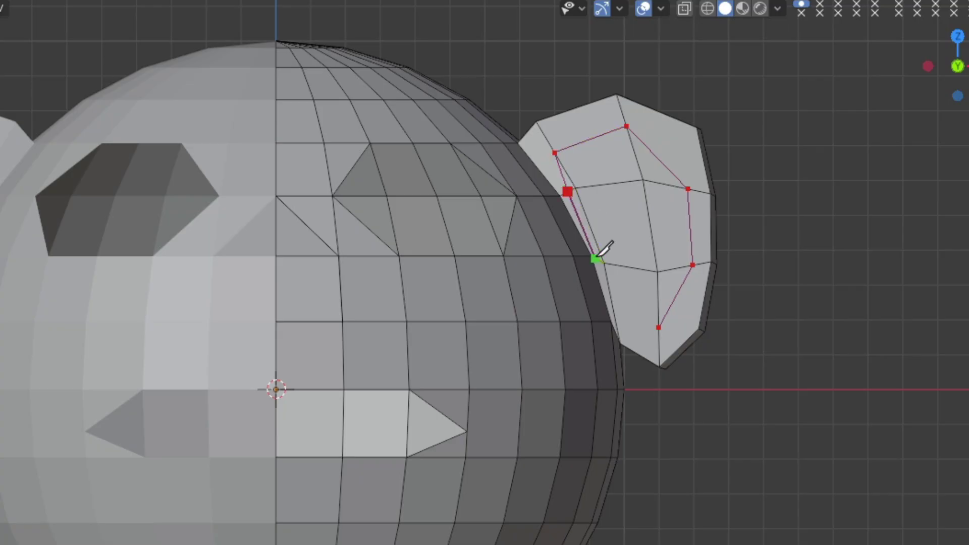
click(596, 258)
click(615, 315)
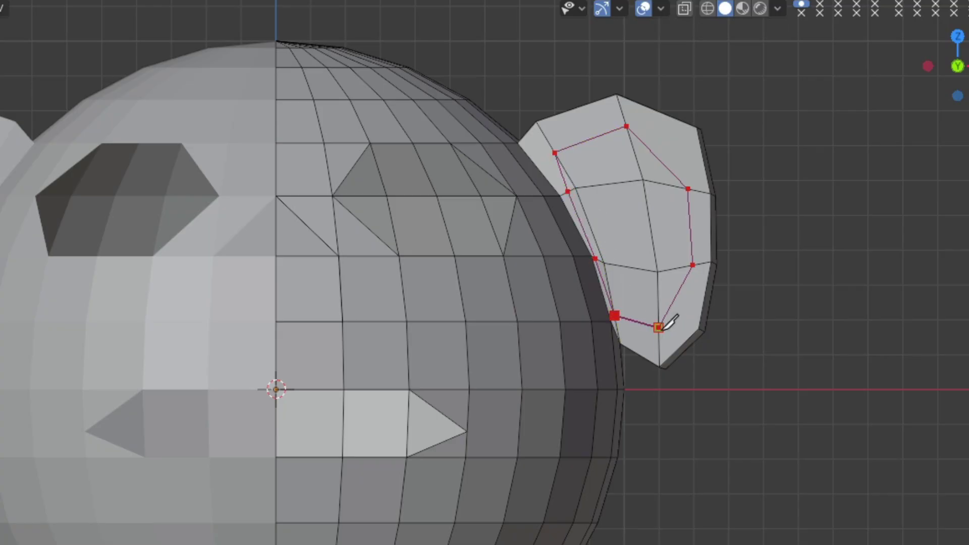
click(659, 327)
key(Return)
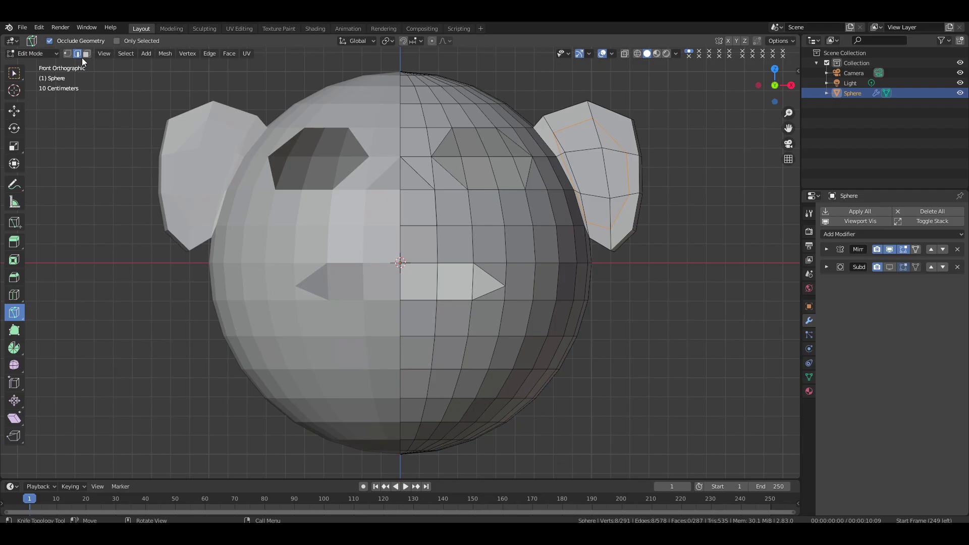
Select the eight faces inside the knife-cut outline on the ear and push them backward along Y to hollow the ear.
click(85, 53)
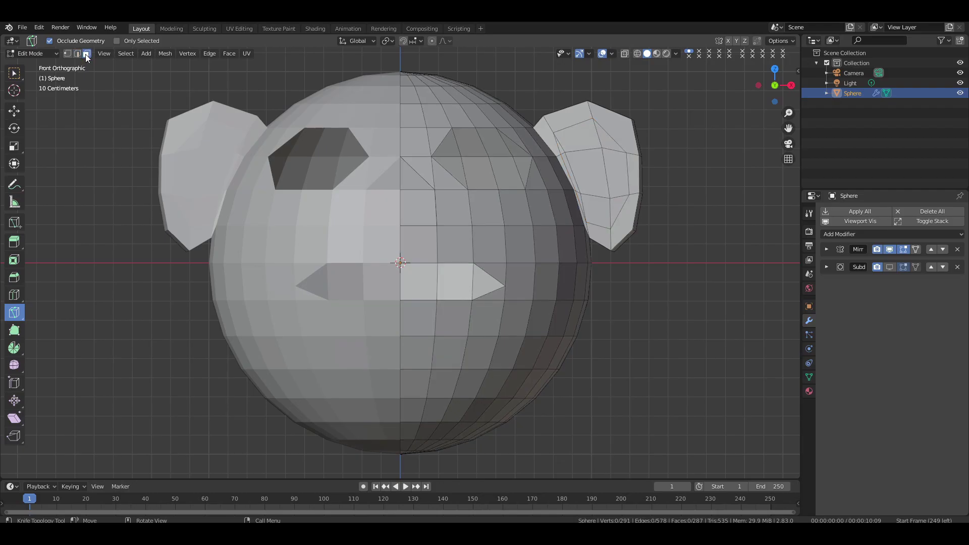
click(12, 75)
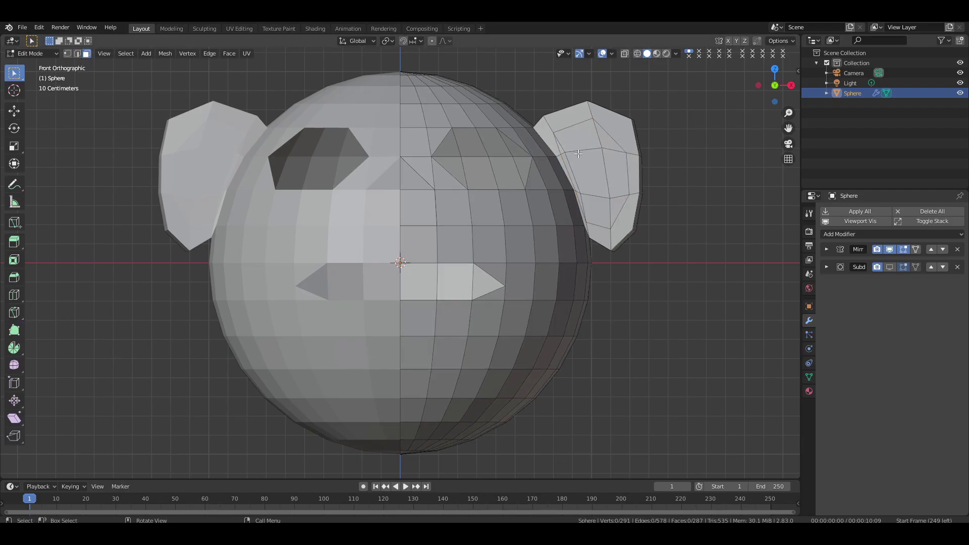
drag(569, 142, 609, 172)
shift+click(580, 198)
shift+click(599, 206)
shift+click(614, 206)
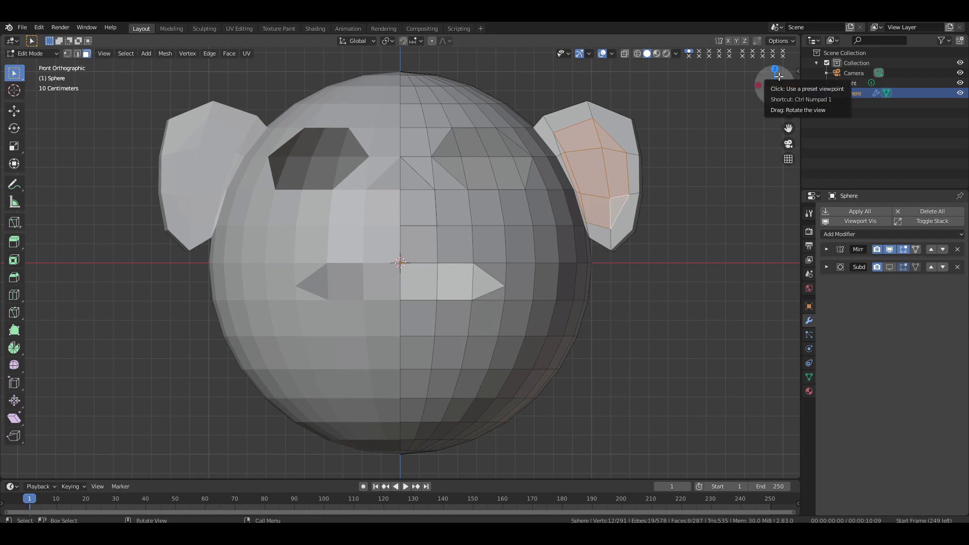
drag(770, 78, 725, 92)
scroll(618, 341, down, 3)
key(g)
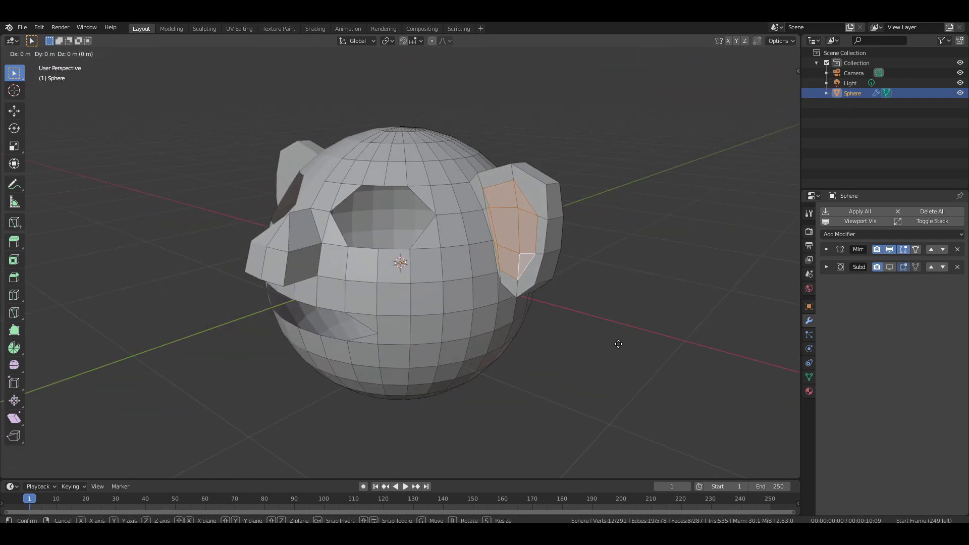
key(y)
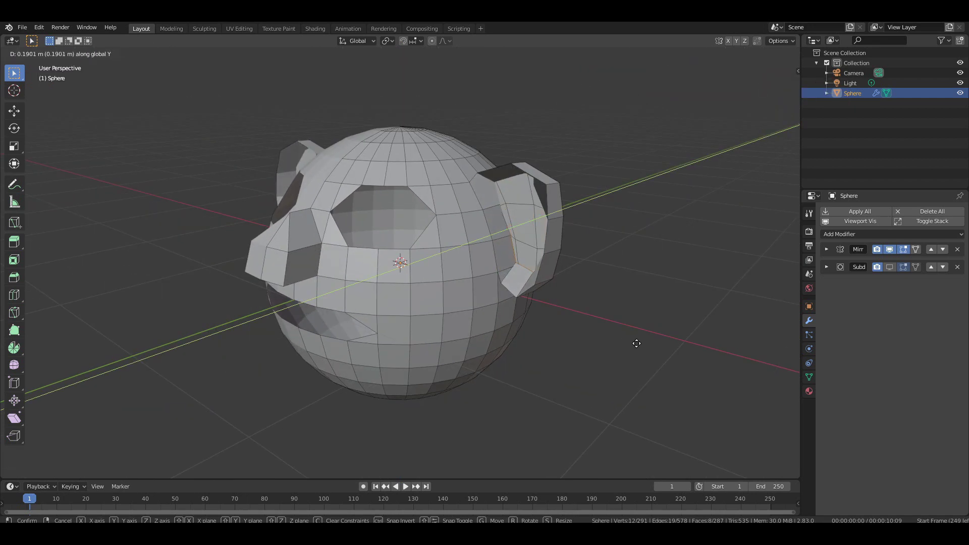
click(632, 343)
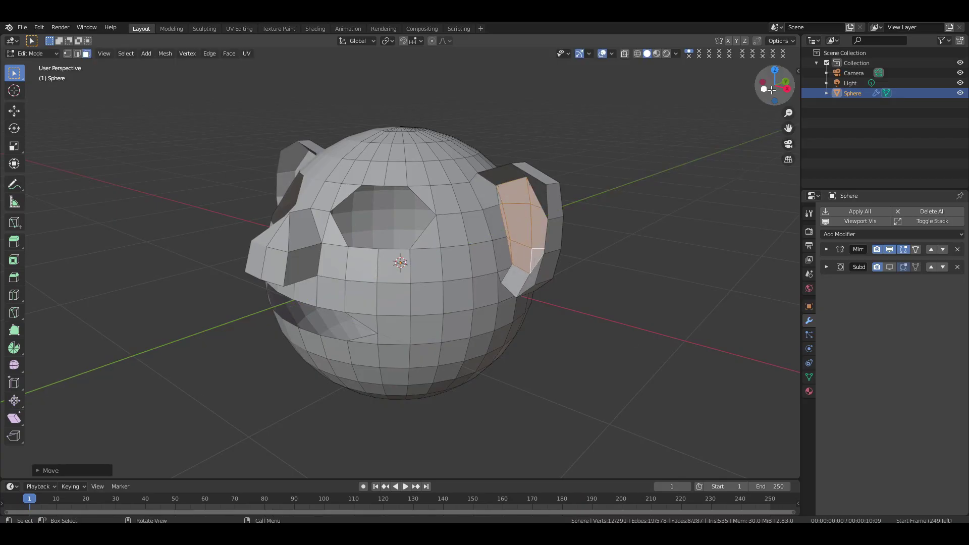
Show the Subdivision Surface modifier in the viewport and widen the nose by moving its side face outward along X.
mouse_move(772, 86)
mouse_down()
mouse_move(736, 93)
mouse_move(759, 93)
mouse_up()
click(890, 267)
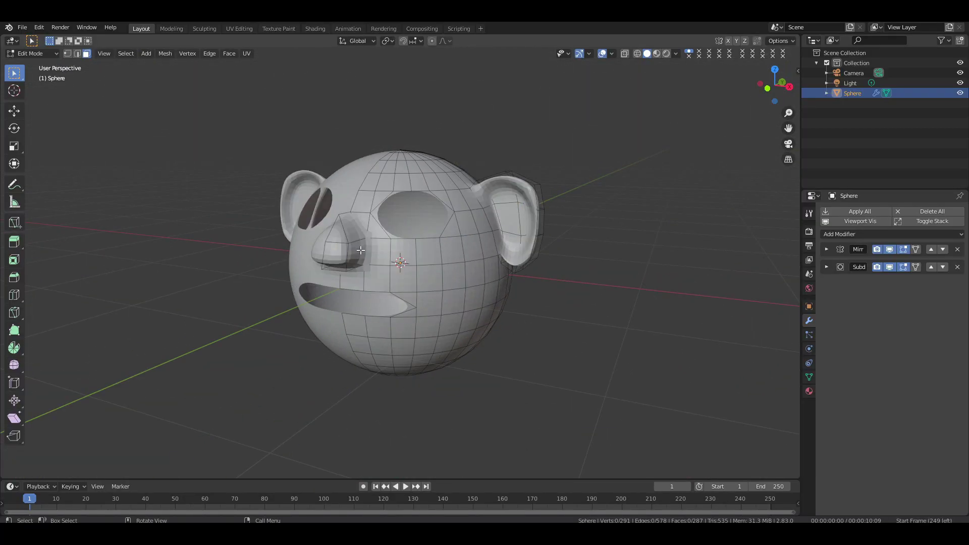
click(361, 250)
key(g)
key(x)
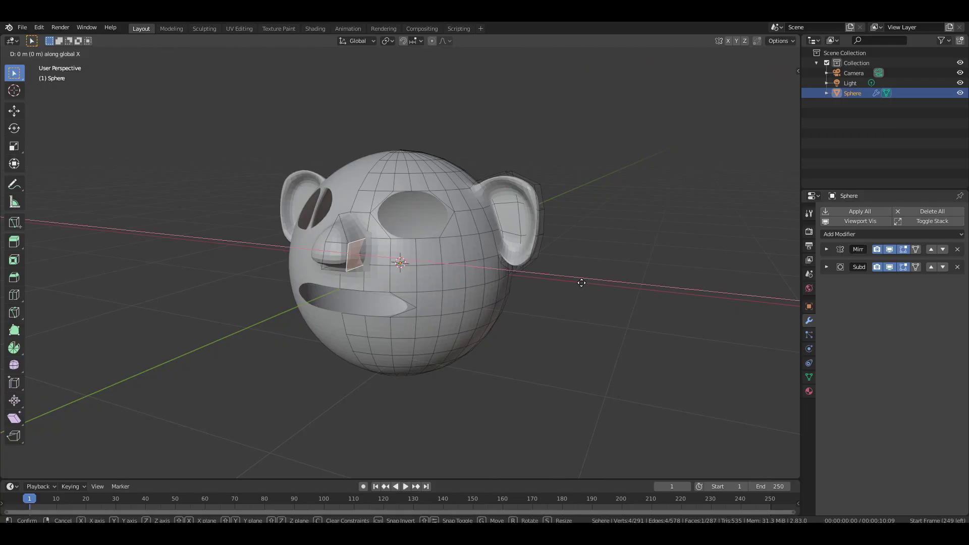
click(590, 283)
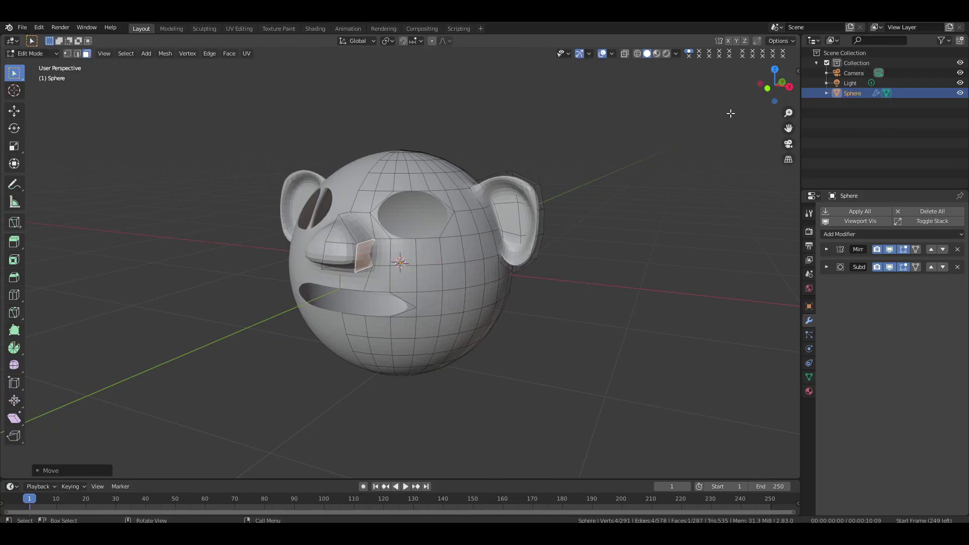
Move the triangular upper front face of the nose forward along Y.
drag(757, 91, 742, 92)
click(282, 234)
key(g)
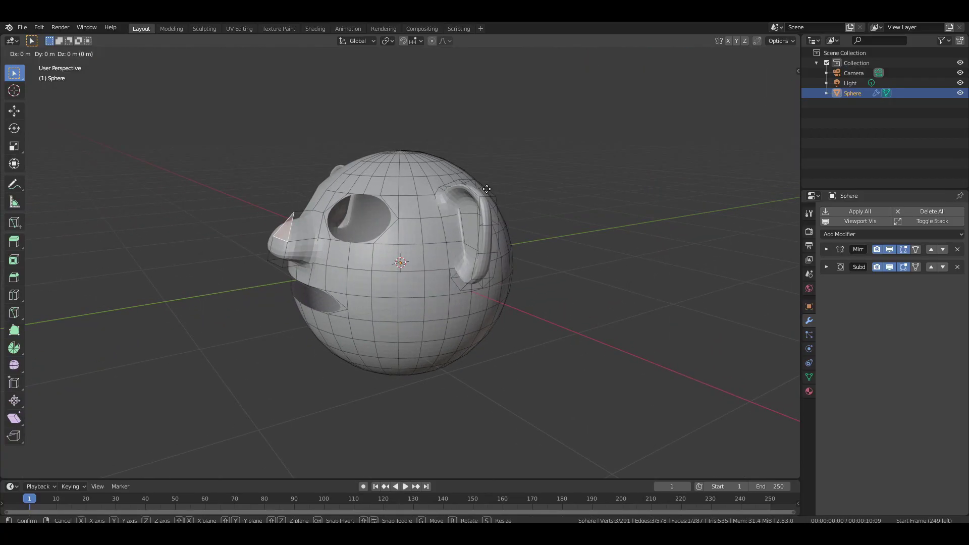
key(y)
click(478, 195)
Add the lower front face of the nose to the selection and move both faces back about 0.09 m along Y.
shift+click(270, 256)
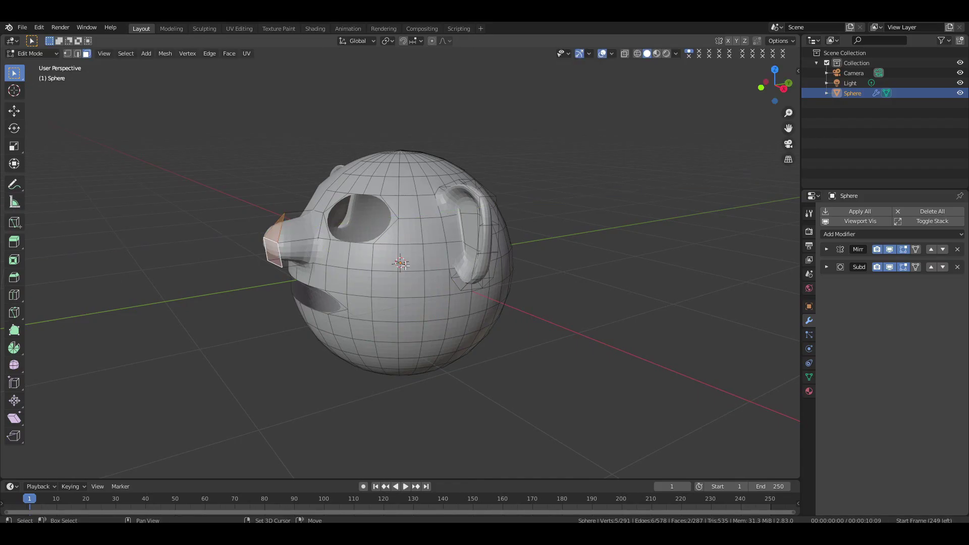
key(g)
key(y)
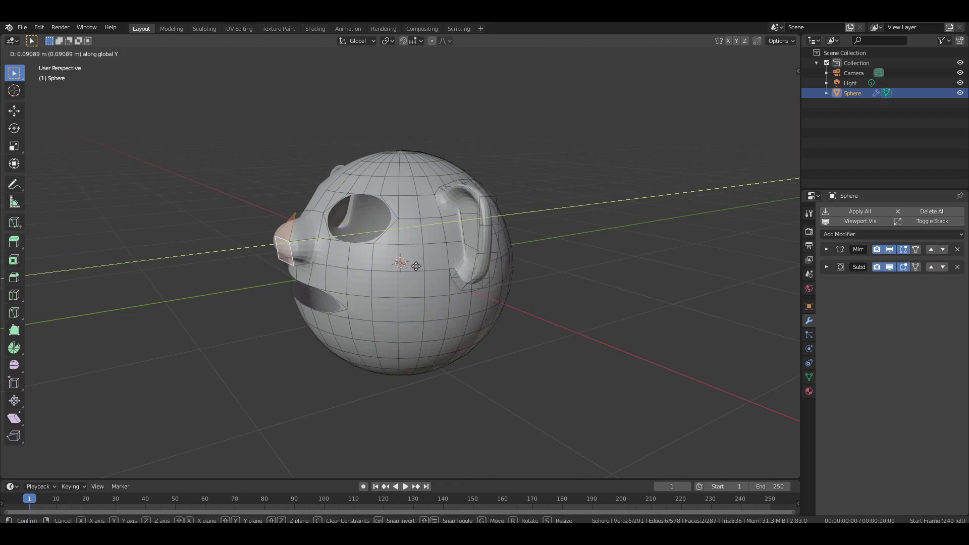
click(418, 265)
Inset the face under the nose by about 0.043 and raise the inset face about 0.018 m along Z as a nostril.
drag(764, 82, 836, 33)
scroll(591, 148, up, 1)
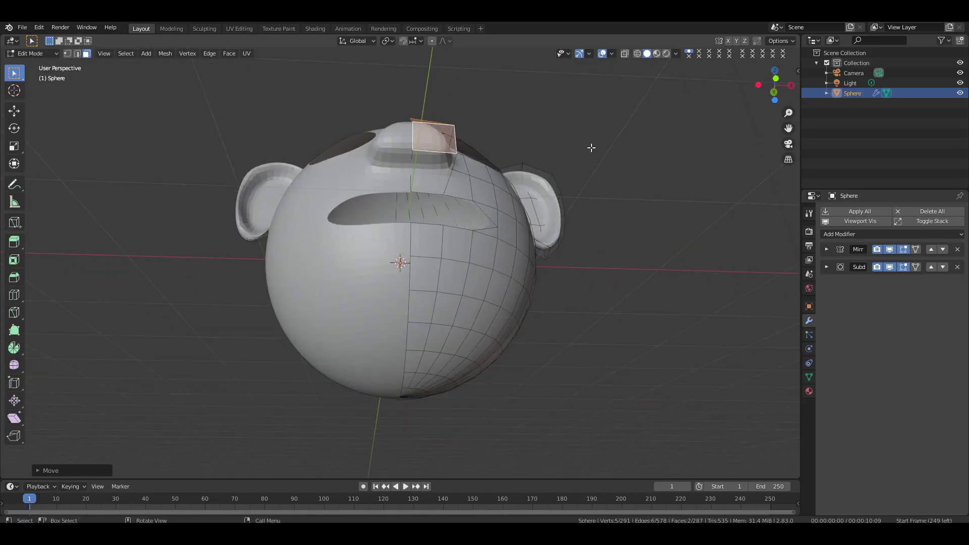
click(432, 158)
key(i)
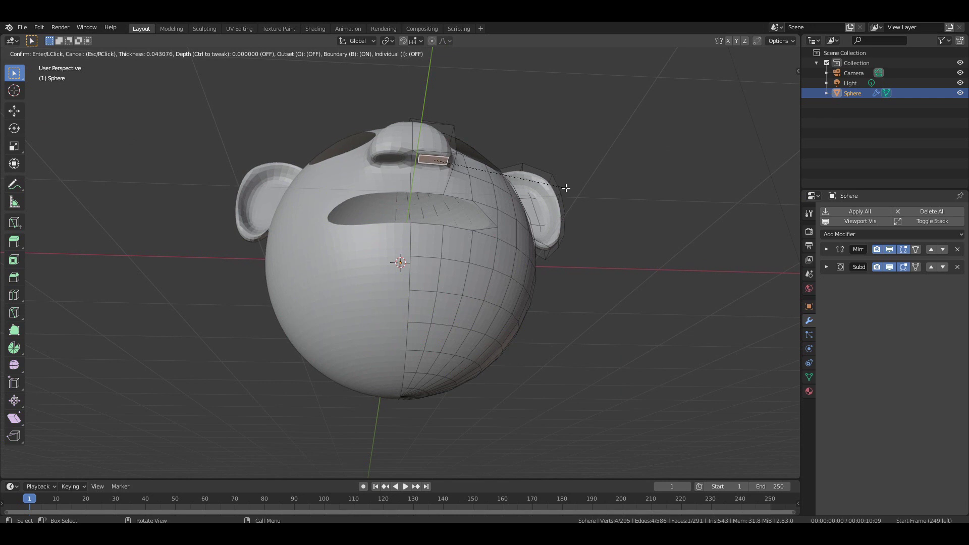
click(565, 188)
key(g)
key(z)
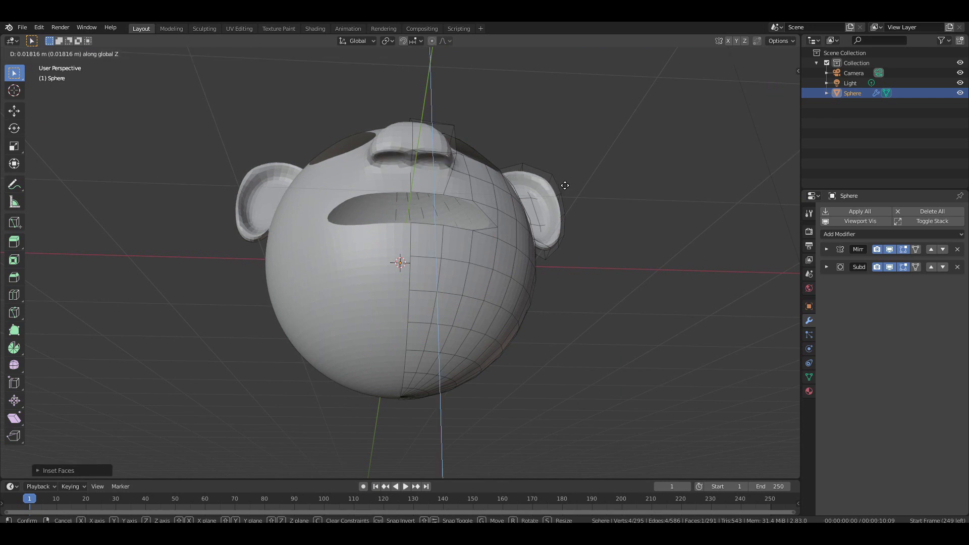
click(565, 185)
Leave Edit Mode and examine the smoothed head from the front and side.
drag(766, 98, 654, 160)
key(Tab)
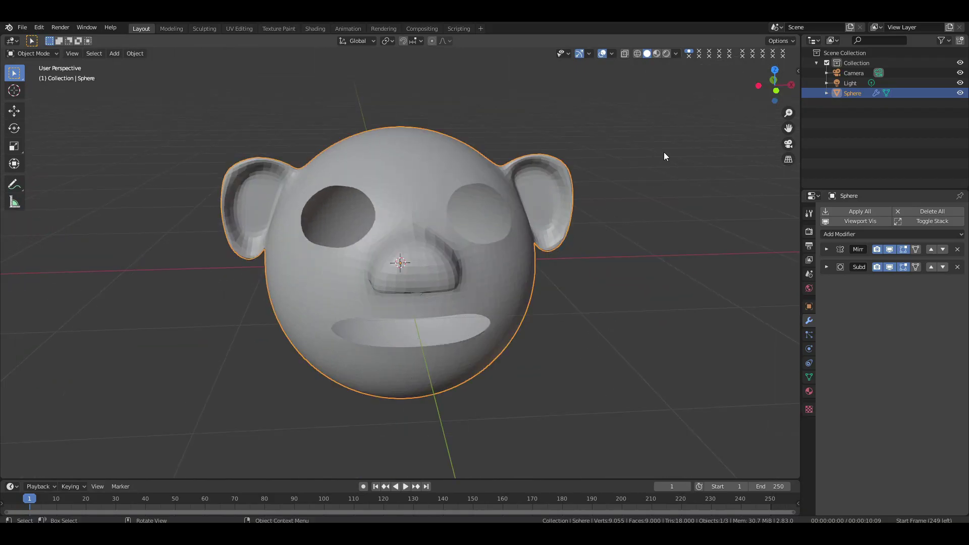
click(676, 150)
mouse_move(775, 85)
mouse_down()
mouse_move(852, 87)
mouse_move(681, 87)
mouse_move(782, 87)
mouse_up()
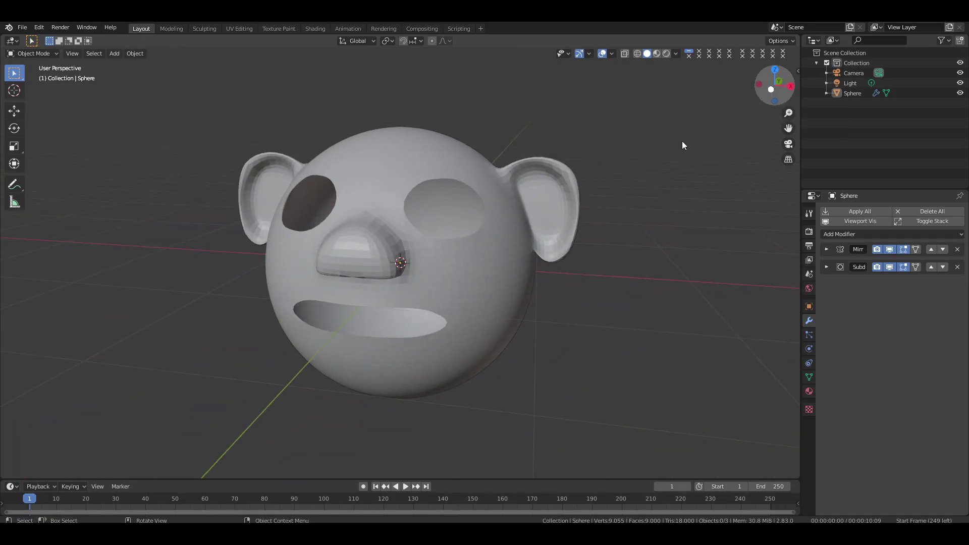
Edit the head in vertex mode with the subdivision display off, and extrude the eye opening's edge loop, scaling it inward.
click(507, 250)
key(Tab)
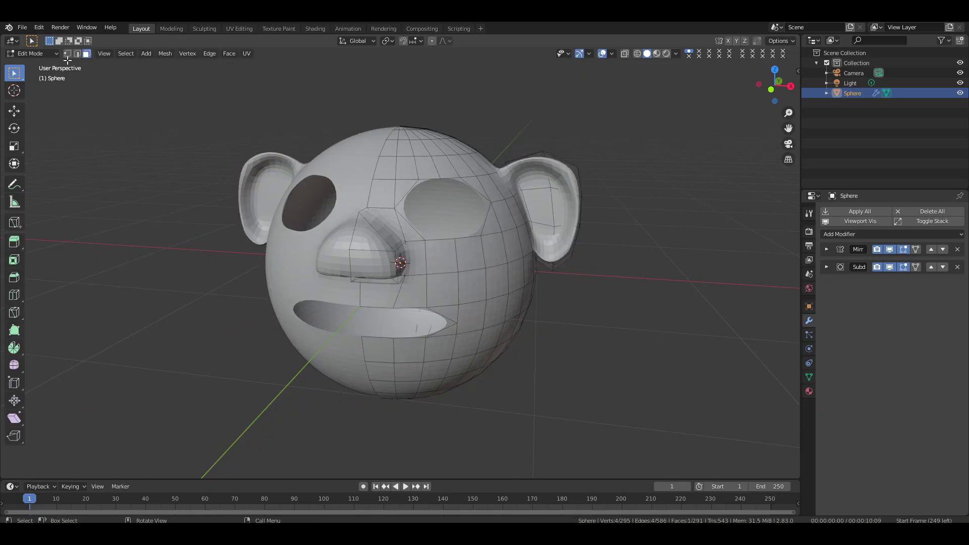
click(889, 266)
drag(775, 85, 797, 88)
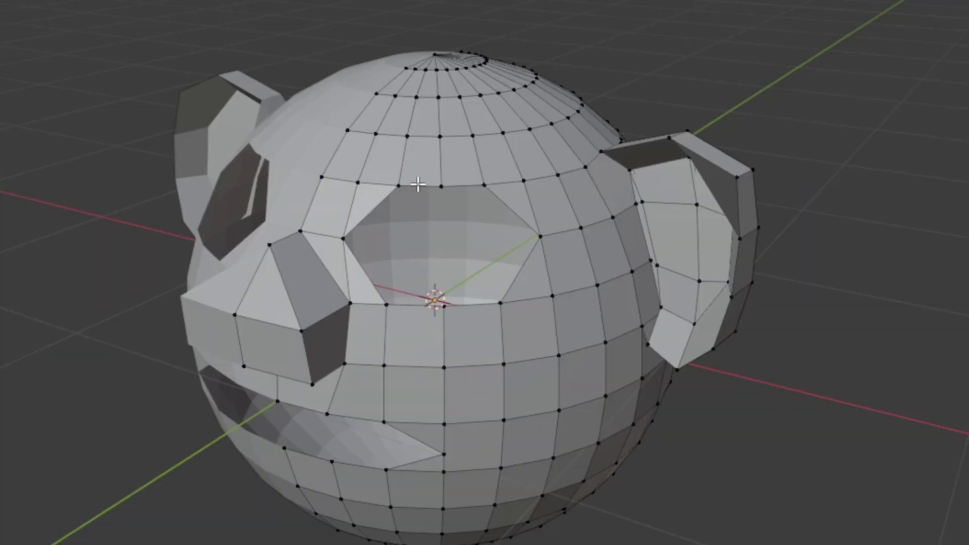
alt+click(391, 200)
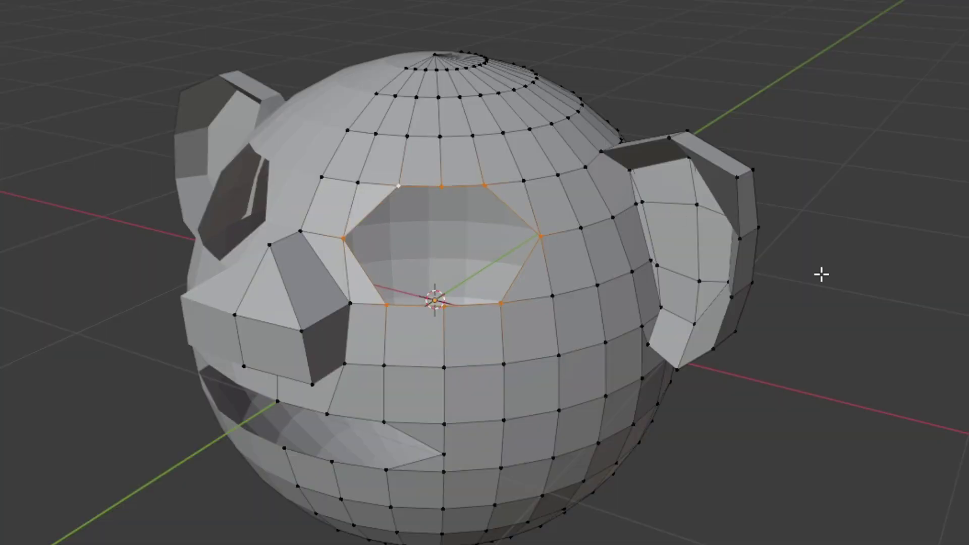
scroll(821, 274, up, 1)
key(e)
key(s)
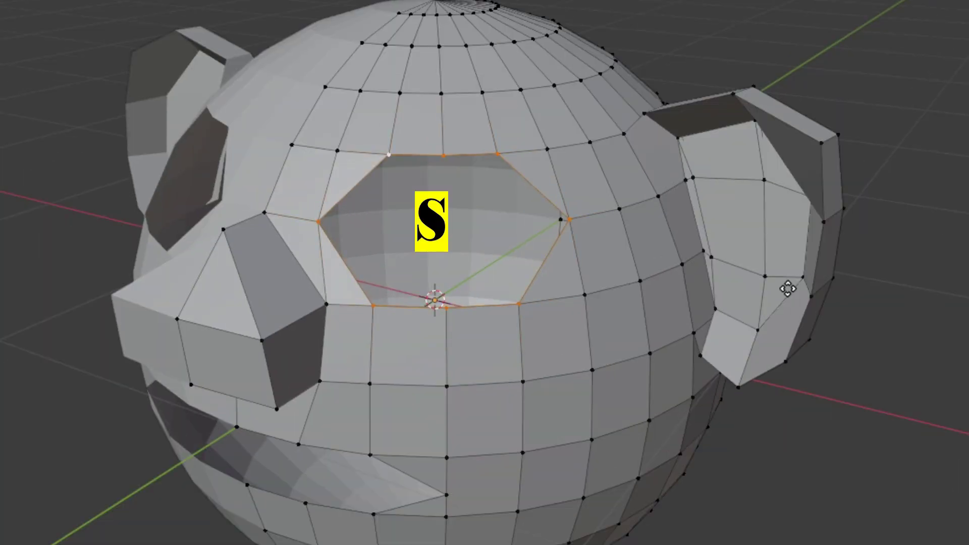
click(712, 291)
Push the extruded inner eye rim into the head along Y and centre it in the opening along X and Z.
key(g)
key(y)
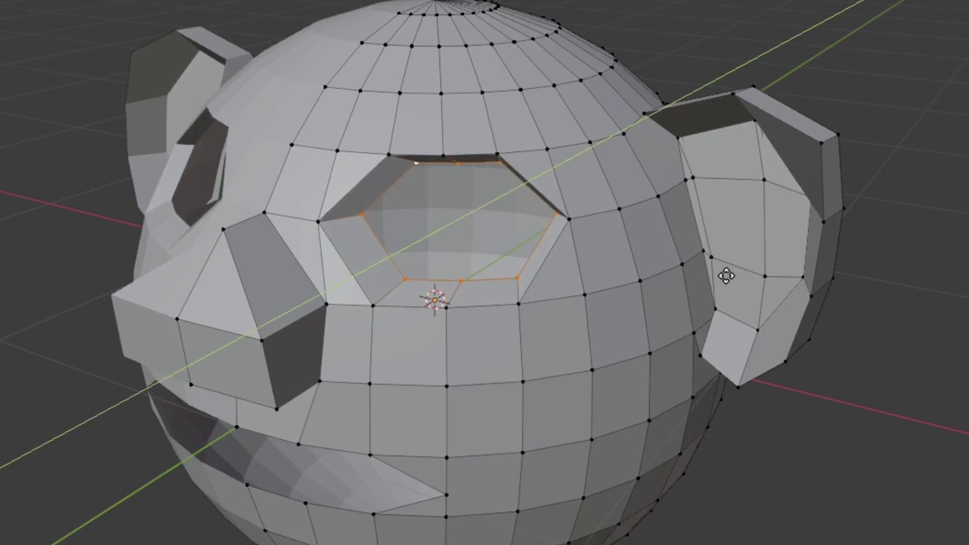
click(728, 270)
key(g)
key(x)
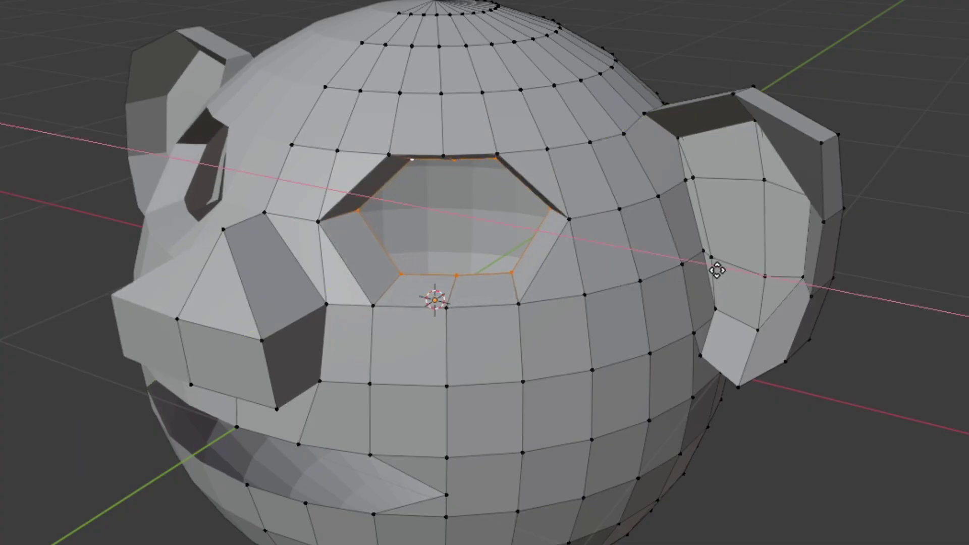
click(703, 262)
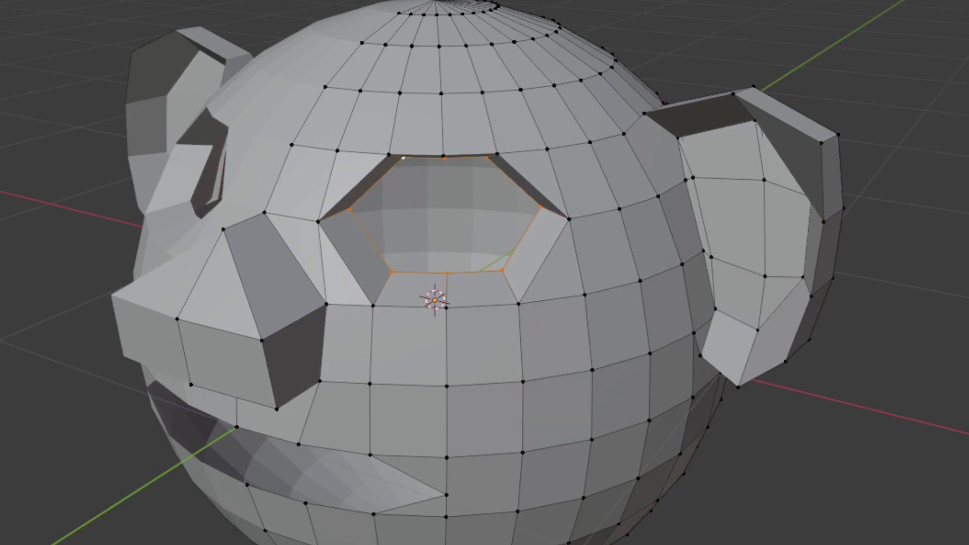
key(g)
key(z)
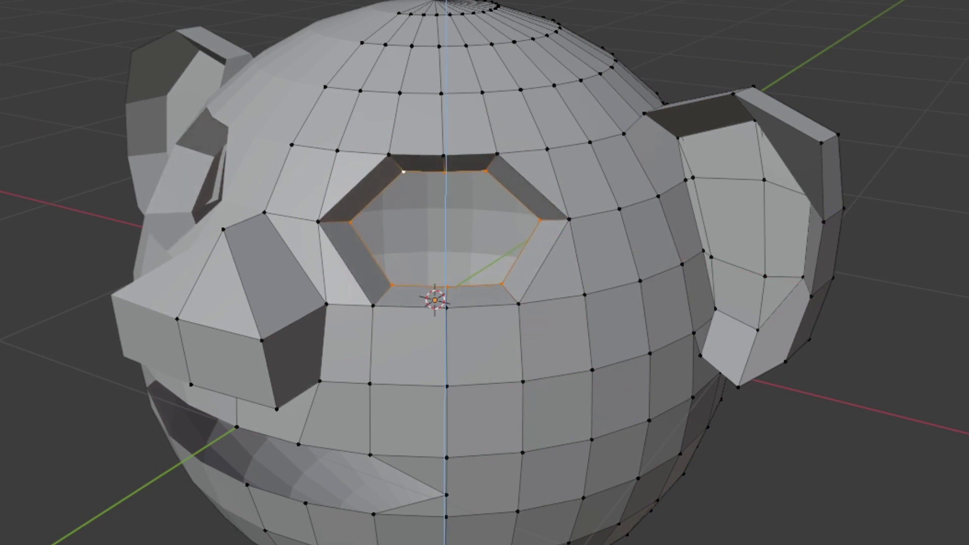
click(404, 174)
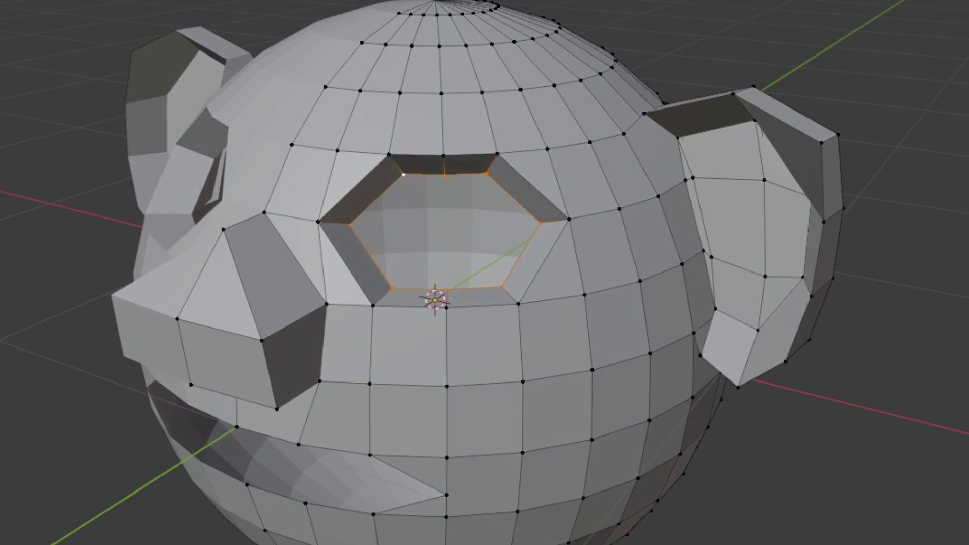
Move the three nose-side vertices of the inner eye rim toward the nose along X to even out the rim width.
middle_drag(398, 174, 345, 147)
click(344, 146)
shift+click(291, 191)
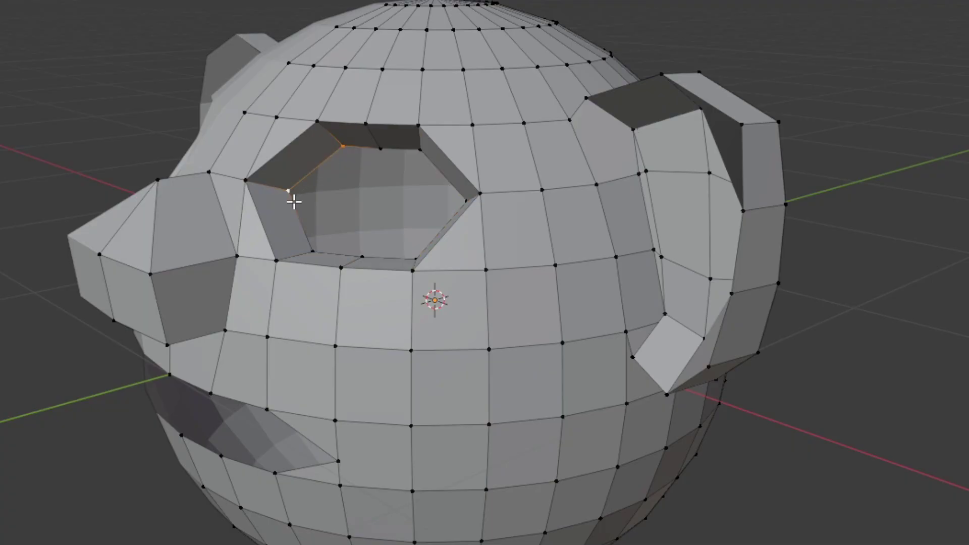
shift+click(311, 250)
key(g)
key(y)
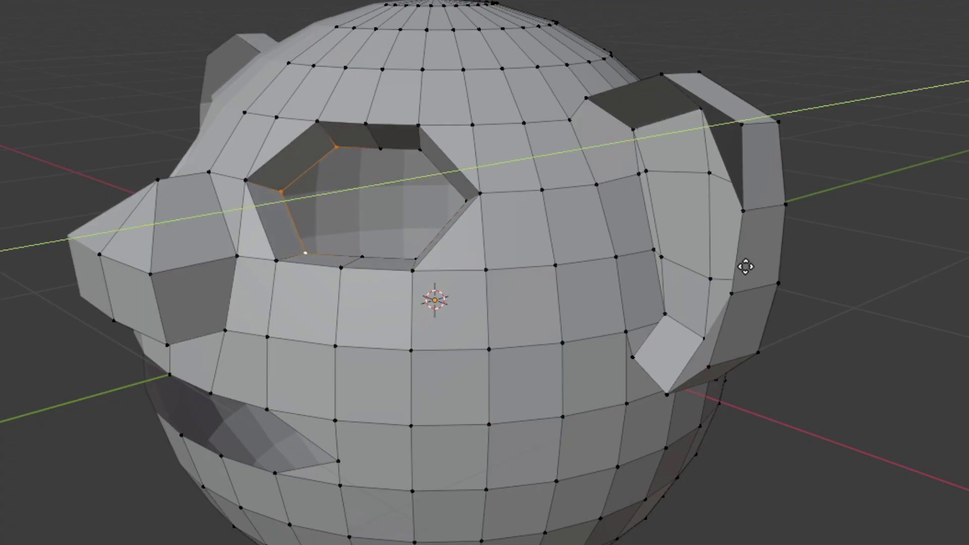
key(x)
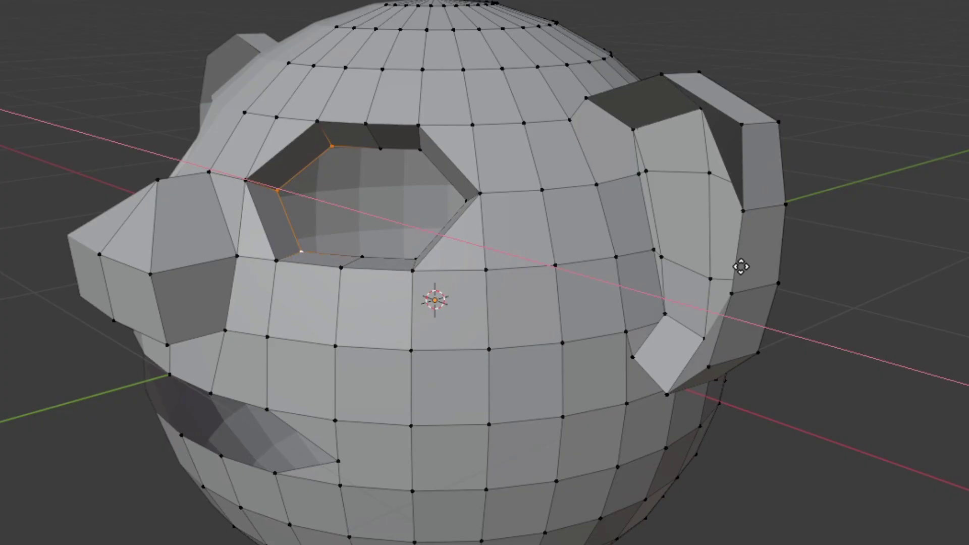
click(741, 266)
Select the full outer edge loop of the eye opening, show the subdivision in the viewport, and bevel the loop slightly.
middle_drag(454, 167, 474, 167)
scroll(473, 166, down, 1)
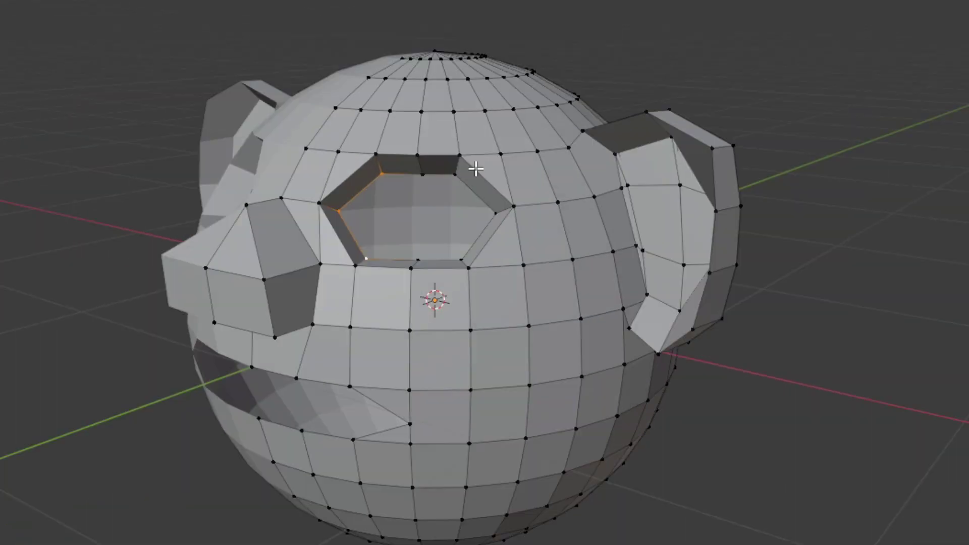
alt+click(475, 168)
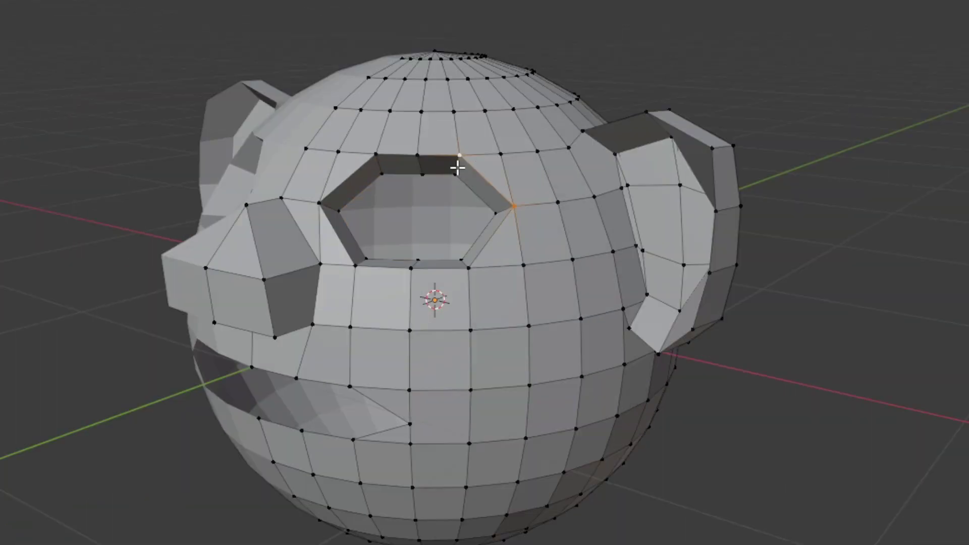
shift+click(352, 175)
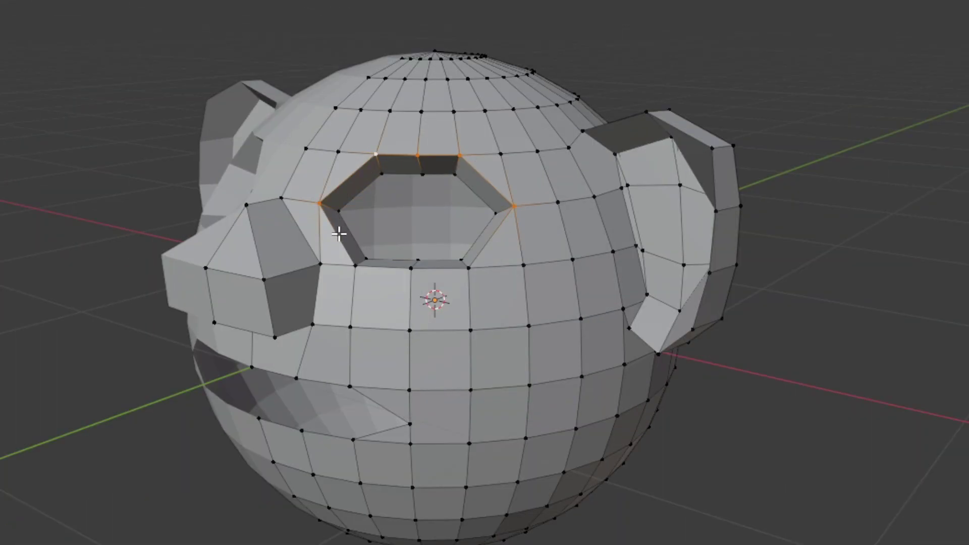
shift+click(388, 267)
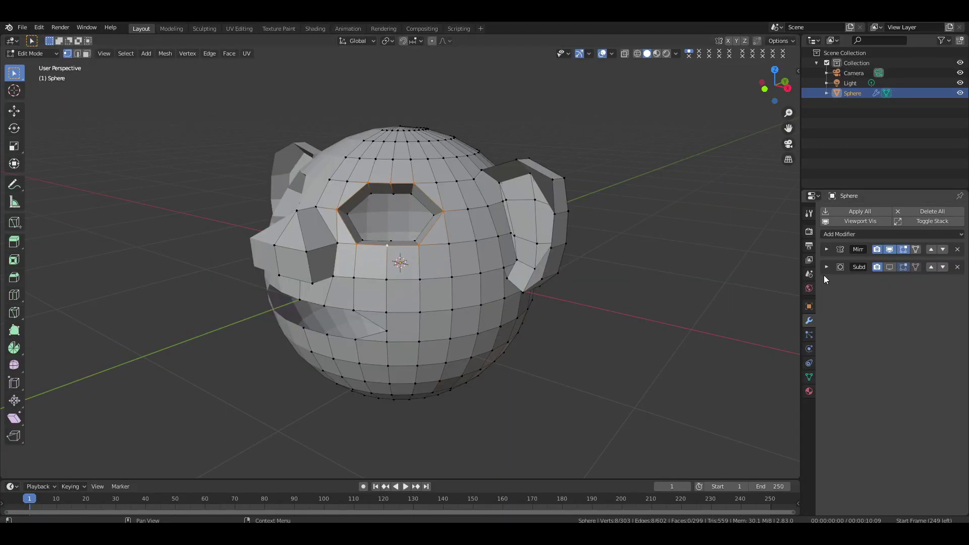
click(890, 268)
key(ctrl+b)
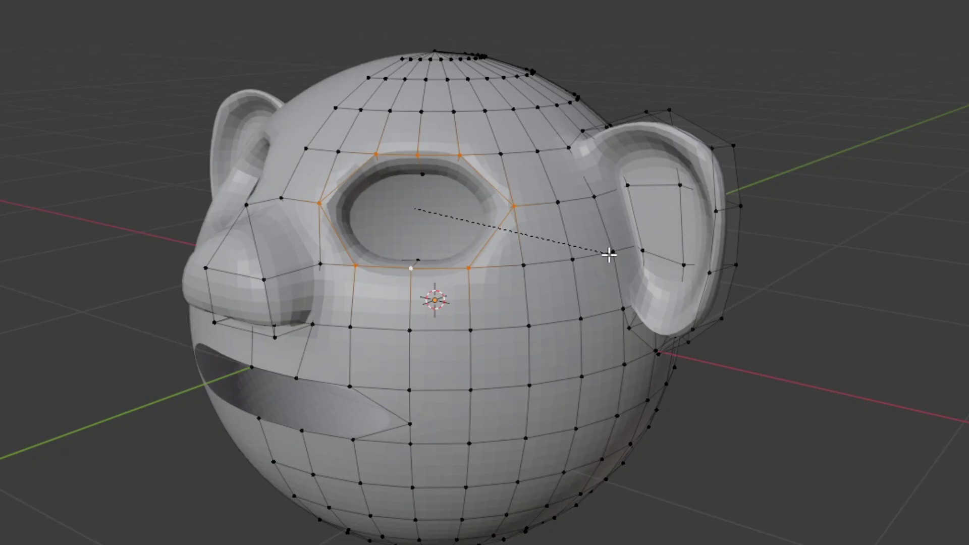
scroll(609, 256, down, 1)
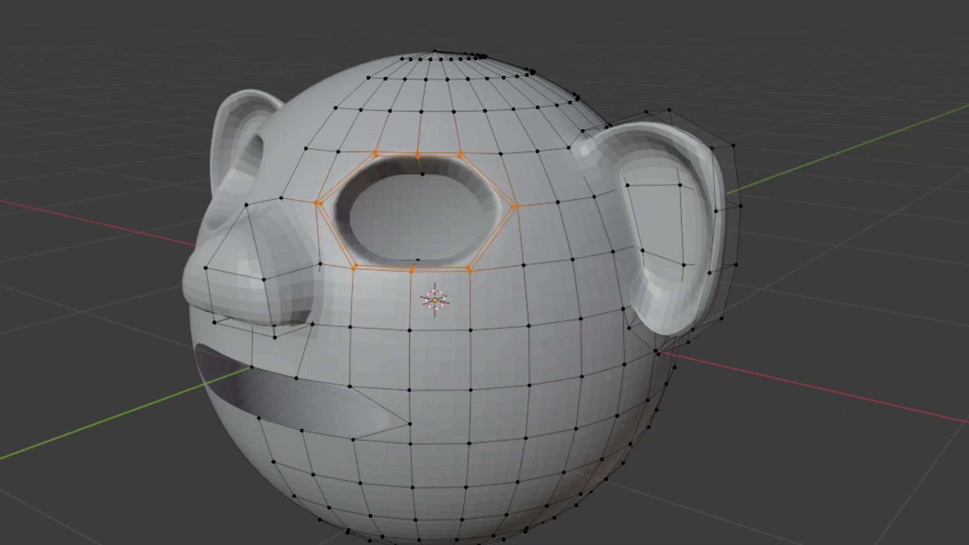
Add a vertex group named "eye shape" to the head mesh and assign the selected eye rim loops to it.
middle_drag(484, 272, 600, 275)
drag(848, 86, 765, 87)
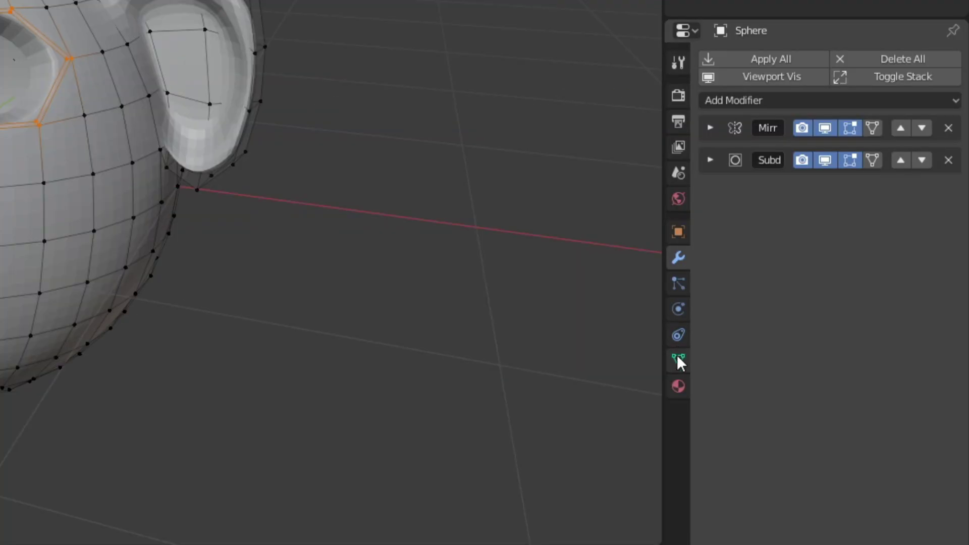
click(809, 377)
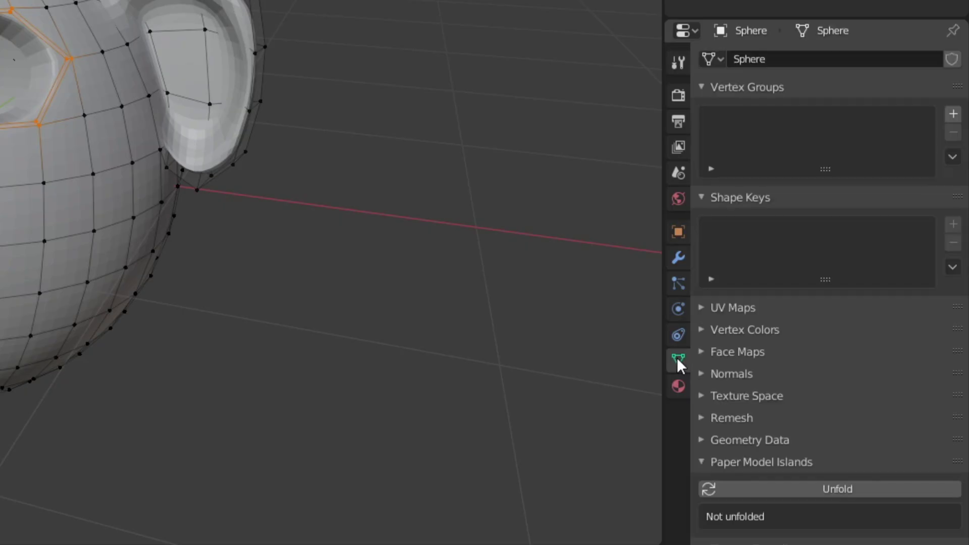
click(953, 116)
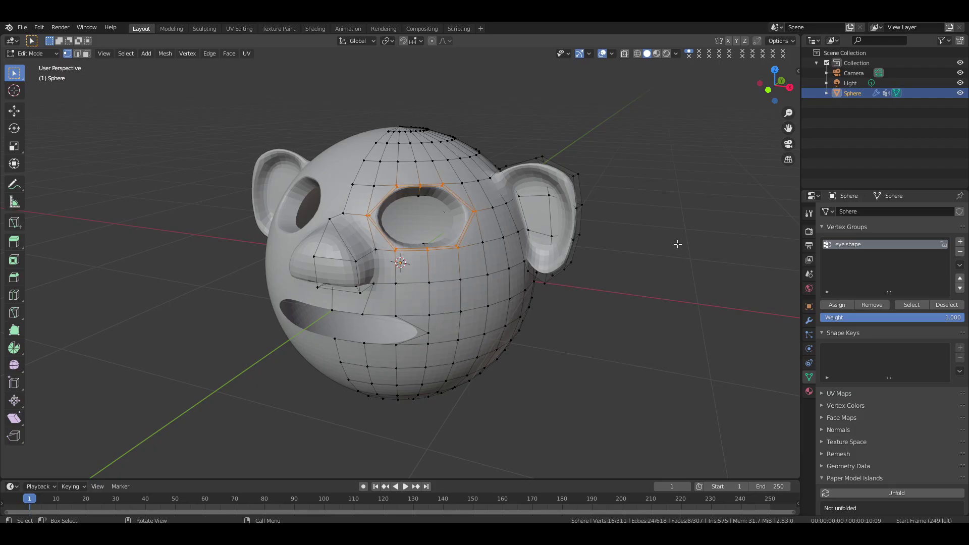
Clear the selection, test the "eye shape" vertex group by selecting its vertices, and deselect everything again.
key(alt+a)
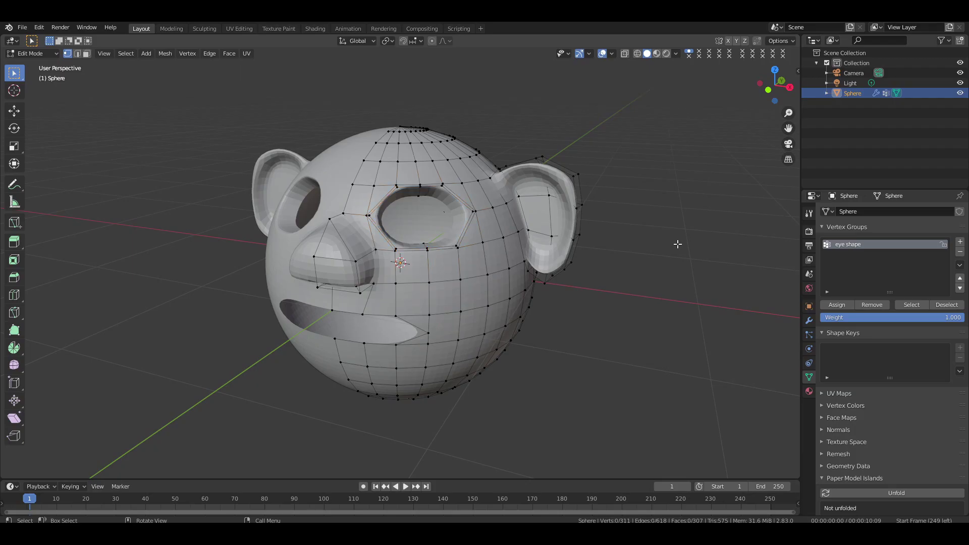
click(906, 305)
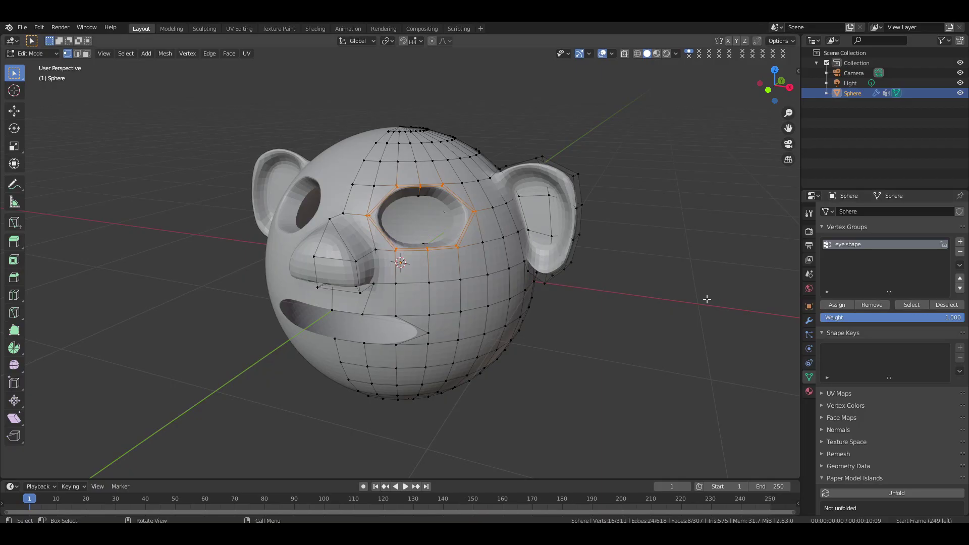
key(alt+a)
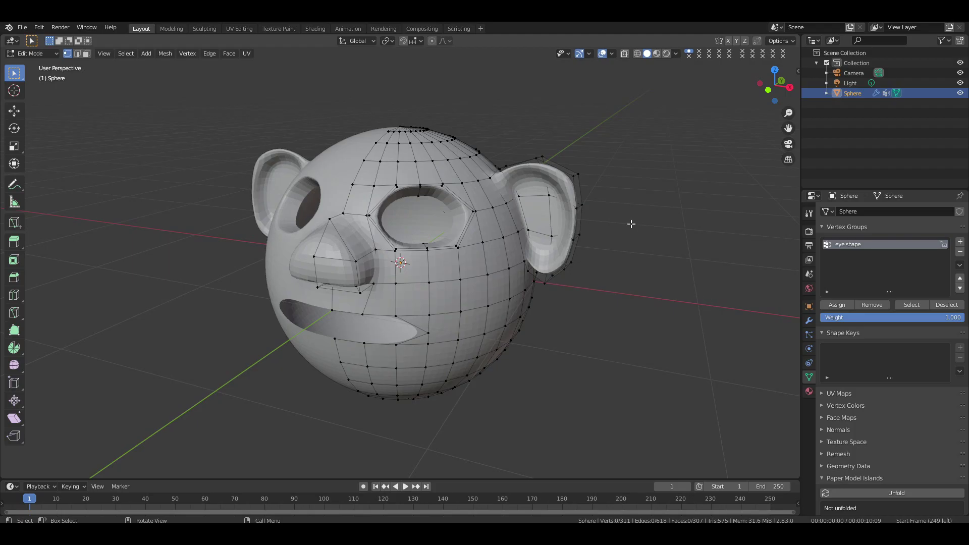
Add a UV sphere in object mode, rotate it 90° about X and scale it down to eyeball size.
key(Tab)
key(shift+a)
mouse_move(634, 220)
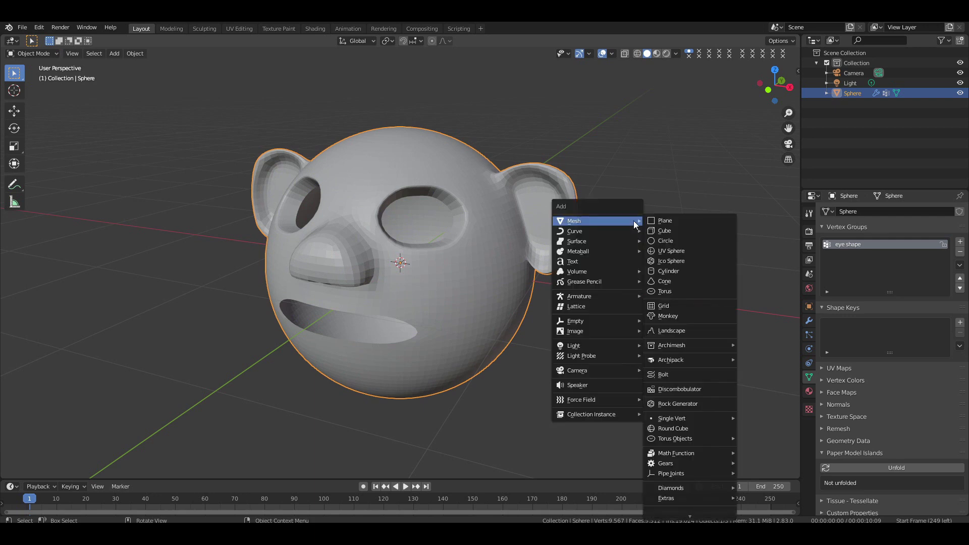
click(666, 250)
text(rx)
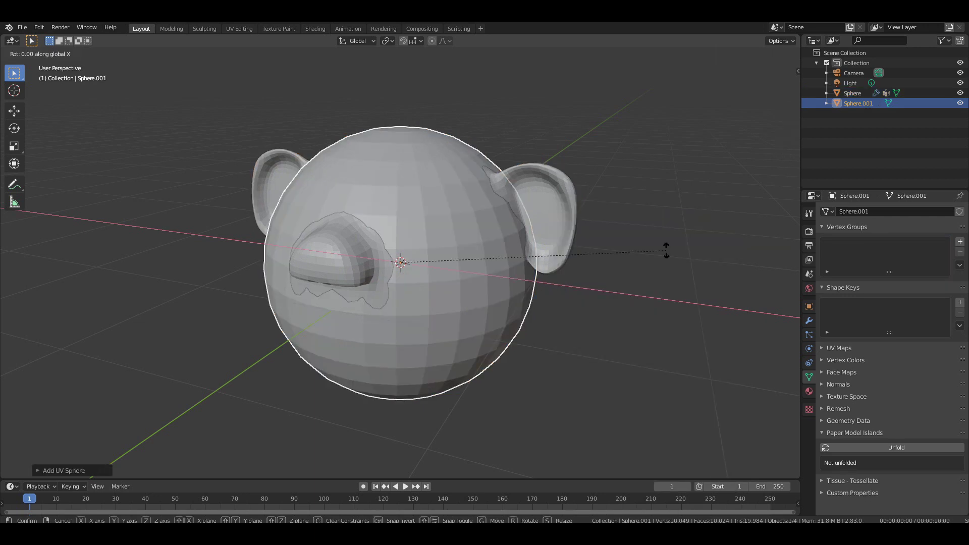
text(90)
key(Return)
key(s)
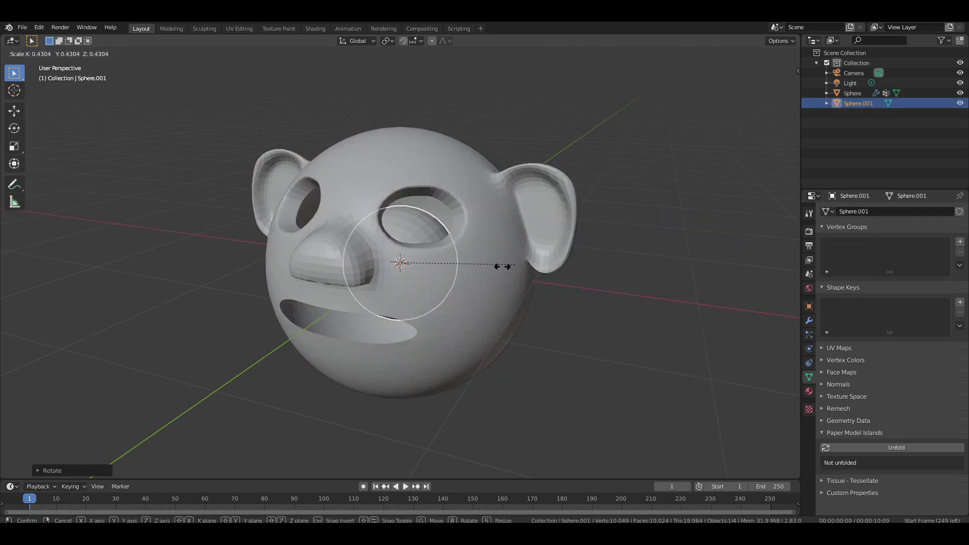
click(467, 275)
Move the small sphere into the eye socket, aligning it along Z and X from the front and along Y from the side.
key(KP_1)
key(g)
key(z)
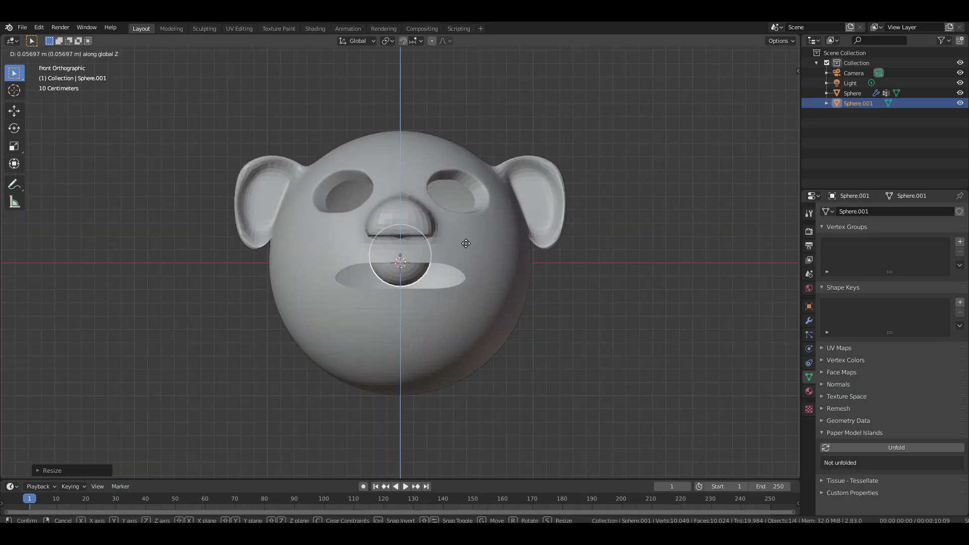
click(466, 212)
key(g)
key(x)
click(513, 205)
key(KP_3)
key(g)
key(y)
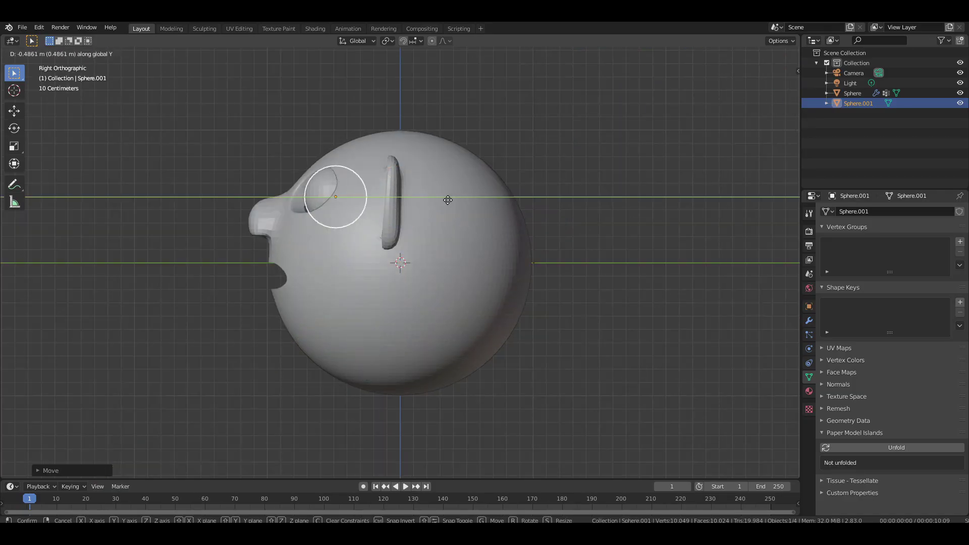
click(444, 200)
Rotate the eyeball about X and Z to face out of the socket, and nudge it slightly along X.
drag(761, 93, 662, 134)
key(r)
key(x)
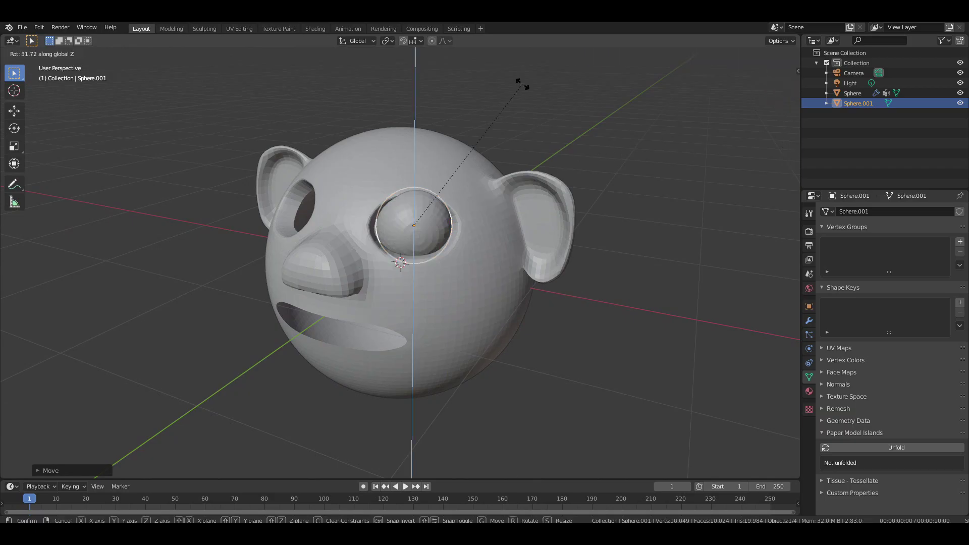
key(g)
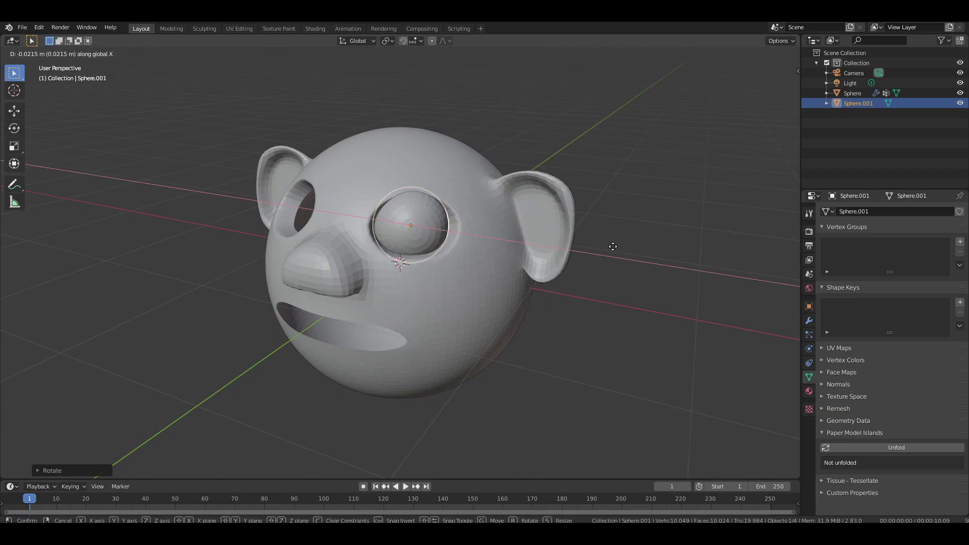
click(613, 247)
click(613, 246)
drag(775, 93, 654, 177)
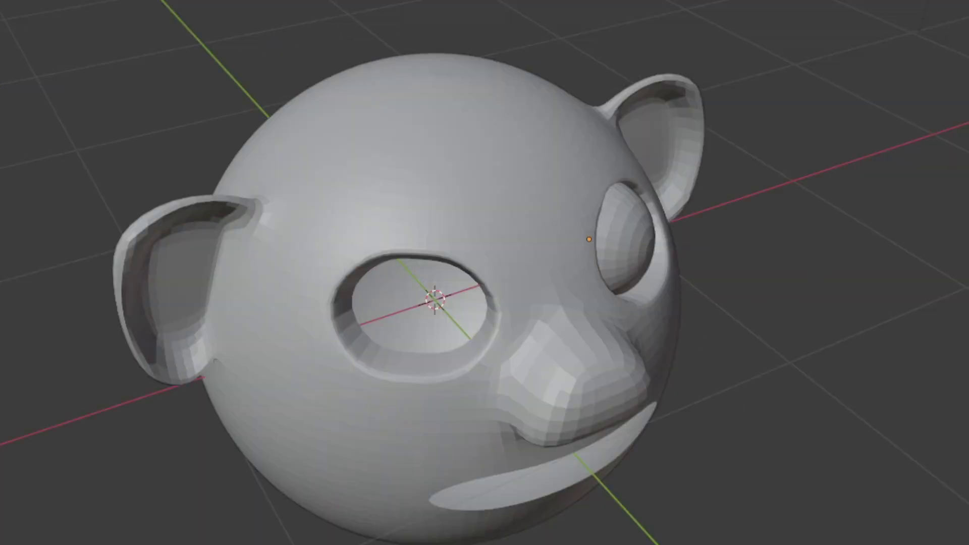
middle_drag(661, 274, 850, 108)
Reselect the eyeball and adjust its height in the socket along Z.
key(KP_3)
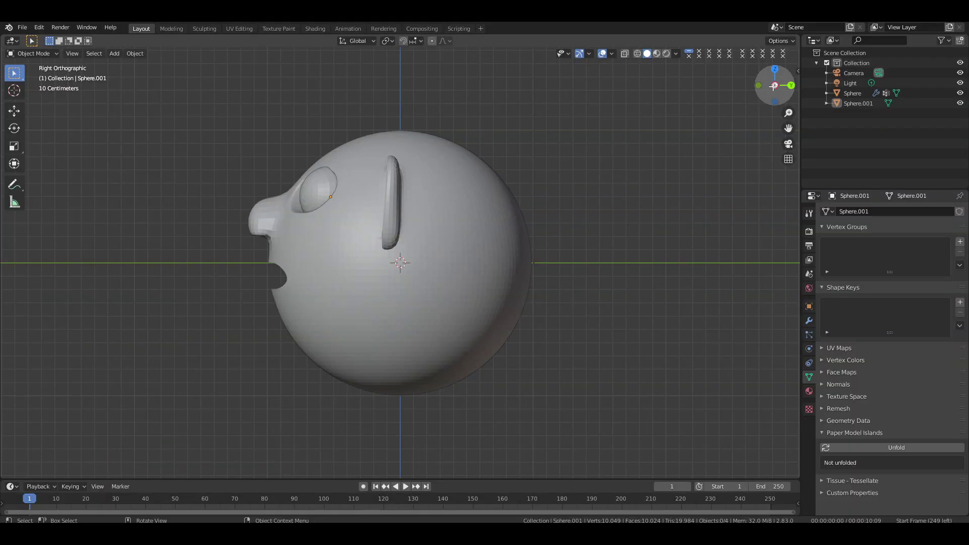
middle_drag(251, 165, 333, 240)
click(333, 241)
key(g)
key(z)
click(565, 236)
Refine the eyeball's orientation with further rotations about X, Z and freely until its pole faces outward.
middle_drag(564, 236, 669, 152)
key(r)
key(x)
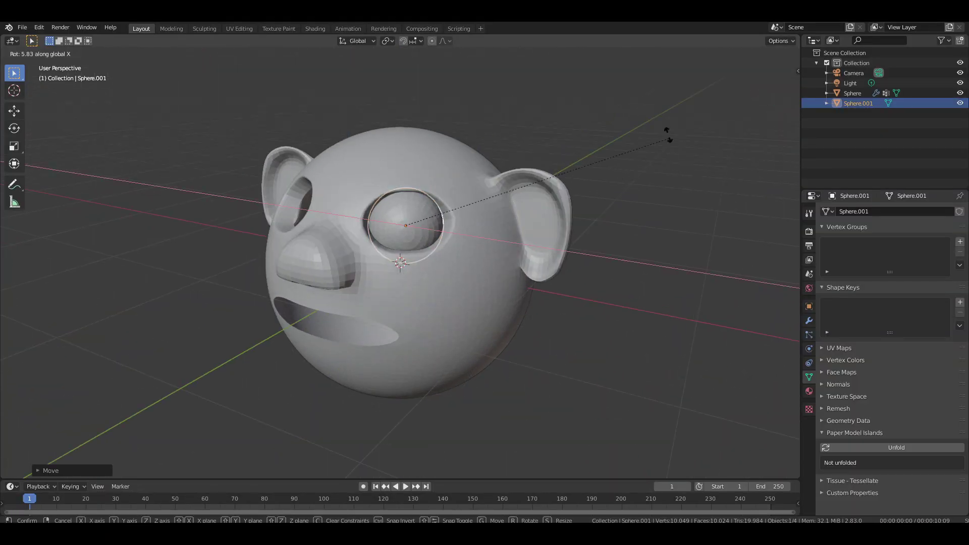
click(669, 134)
key(r)
key(z)
click(614, 249)
key(KP_1)
drag(775, 96, 717, 115)
key(r)
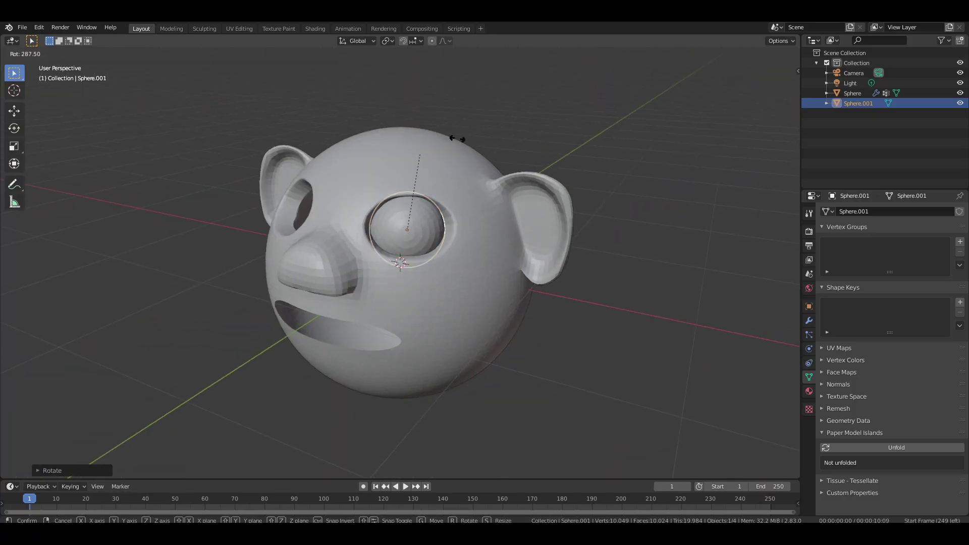
click(456, 138)
click(656, 121)
mouse_move(774, 107)
mouse_down()
mouse_move(729, 107)
mouse_move(835, 117)
mouse_move(788, 107)
mouse_up()
Add a Mirror modifier to the eyeball with the head as the mirror object.
click(465, 224)
click(809, 322)
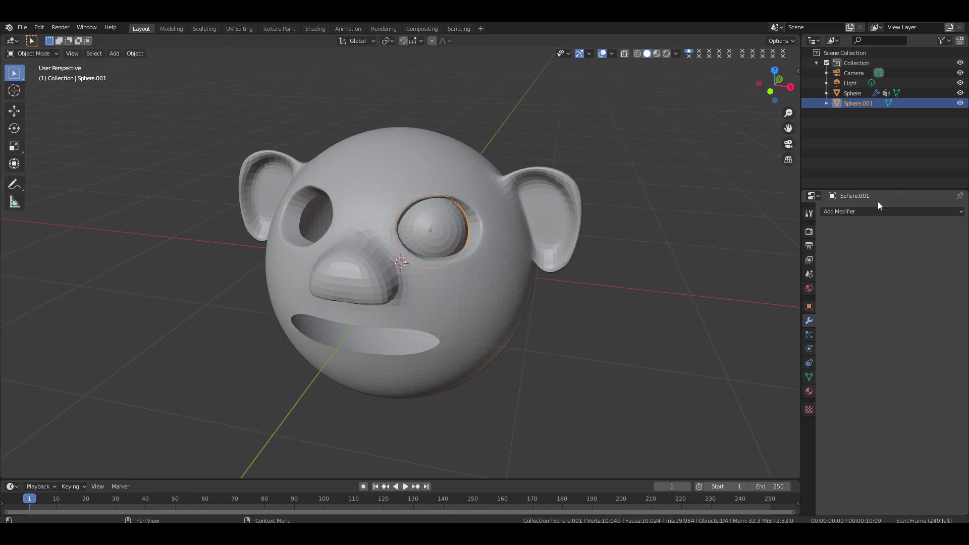
click(859, 212)
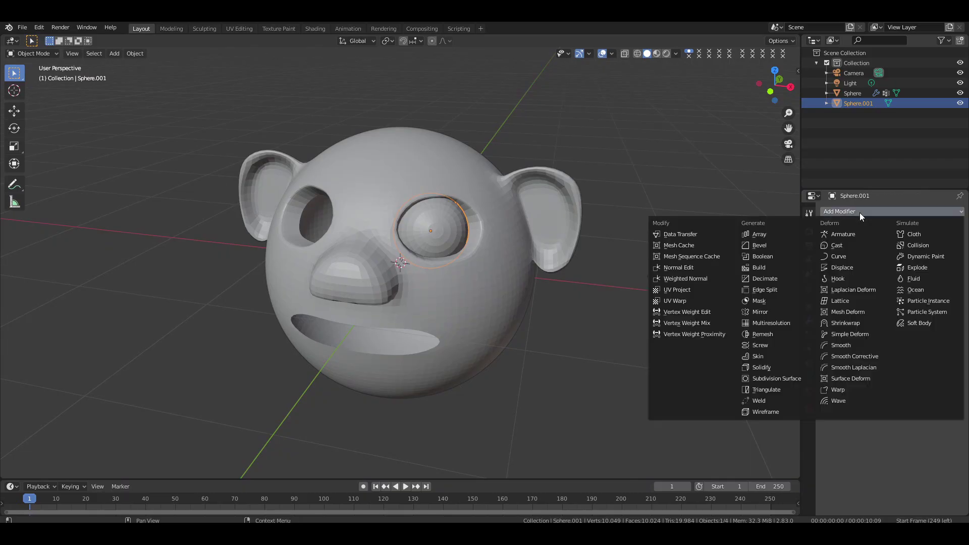
click(764, 312)
click(957, 339)
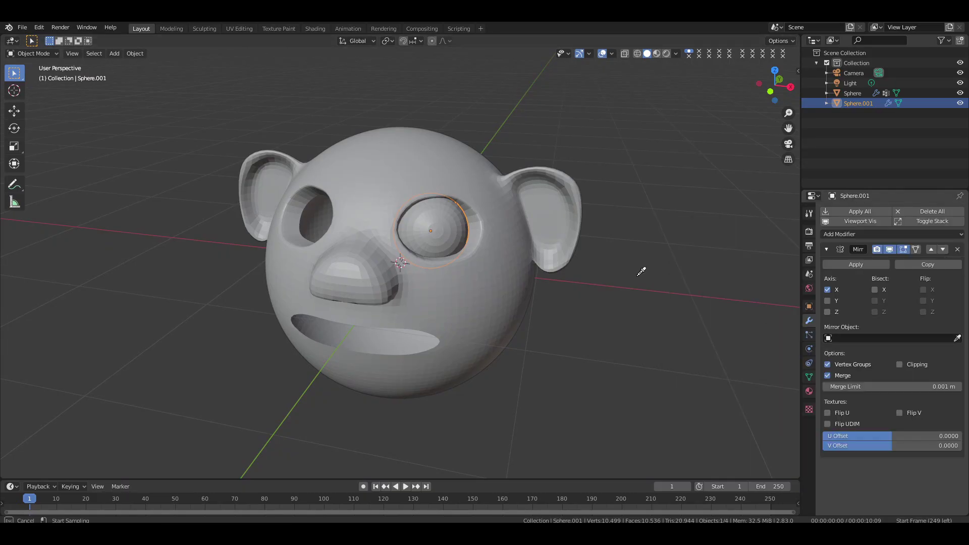
click(487, 296)
click(826, 249)
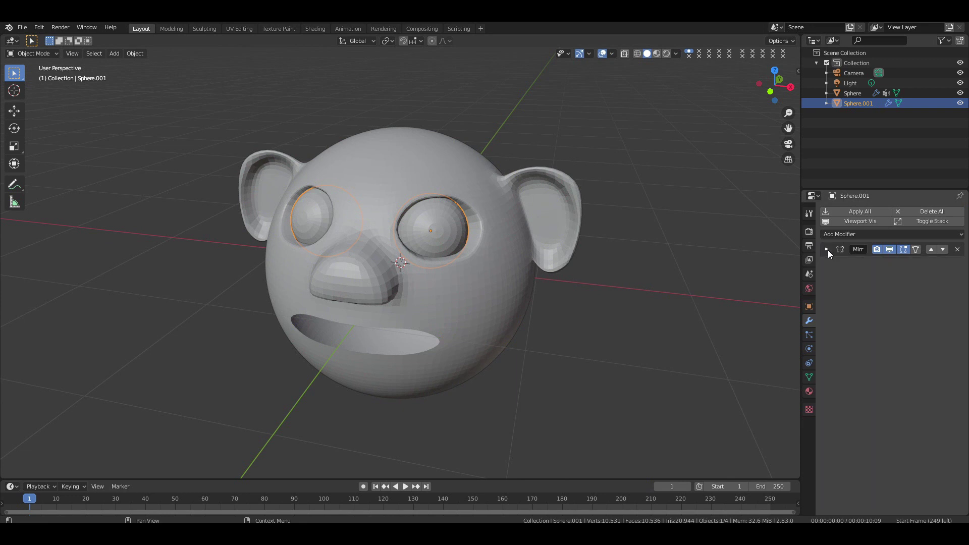
Open the head in edit mode and select the vertices along the lower edge of the eye opening.
click(623, 351)
drag(766, 86, 771, 88)
click(456, 256)
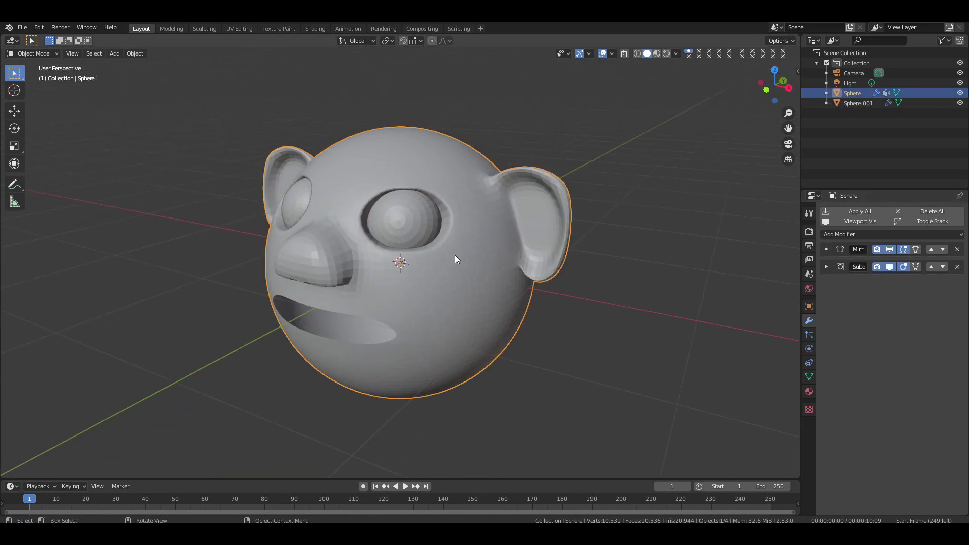
key(Tab)
scroll(455, 256, up, 1)
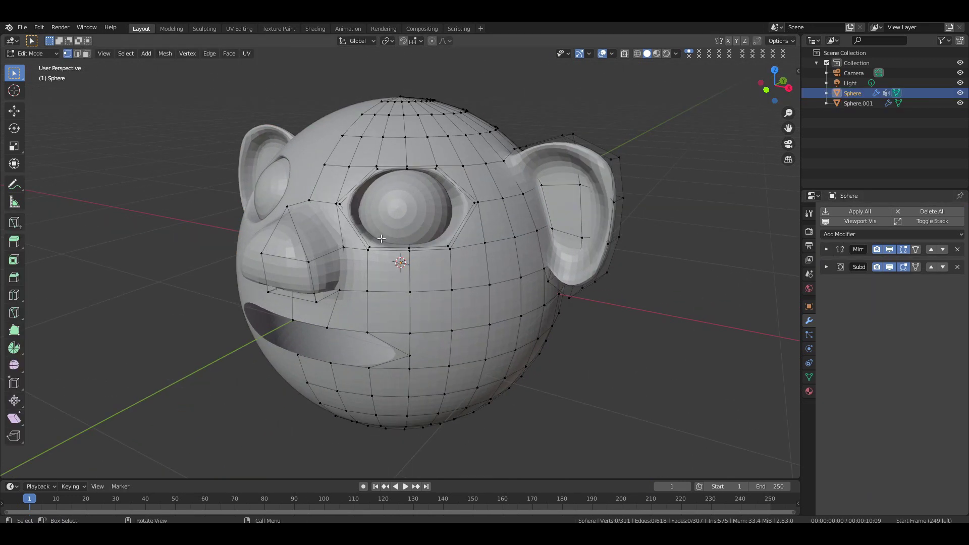
drag(363, 242, 459, 262)
Try raising the lower eye rim vertices about 0.2 m along Z.
key(g)
key(z)
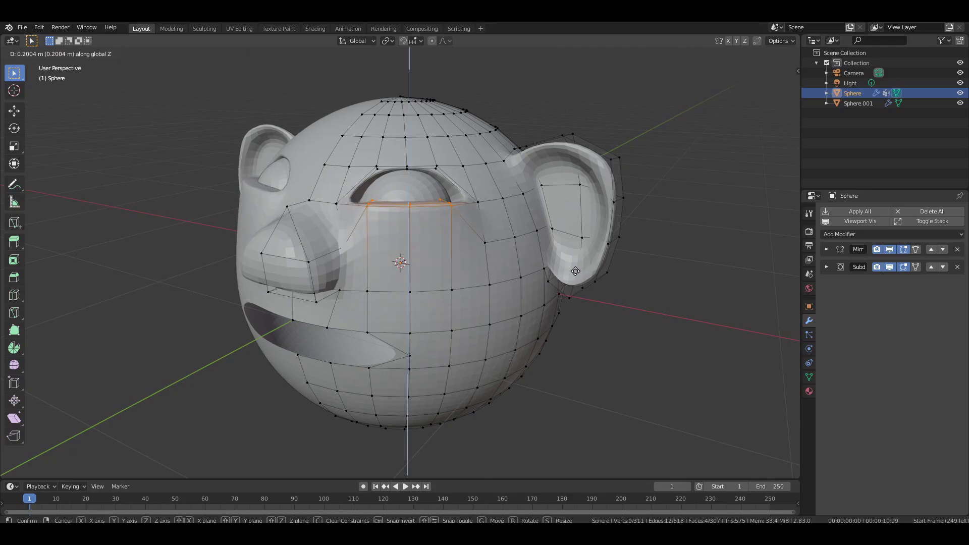
click(575, 272)
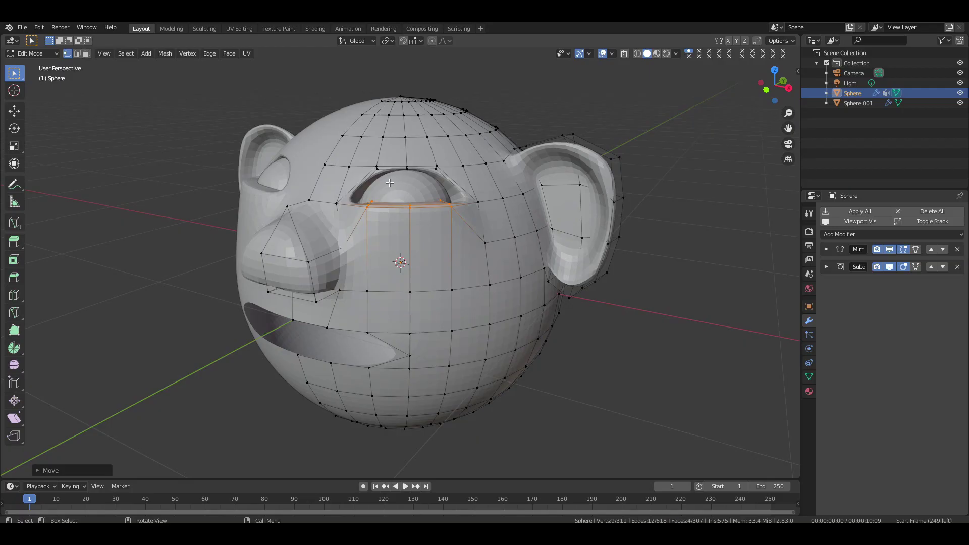
Try lowering the upper eye rim vertices along Z toward the lower rim.
drag(370, 157, 450, 177)
key(g)
key(z)
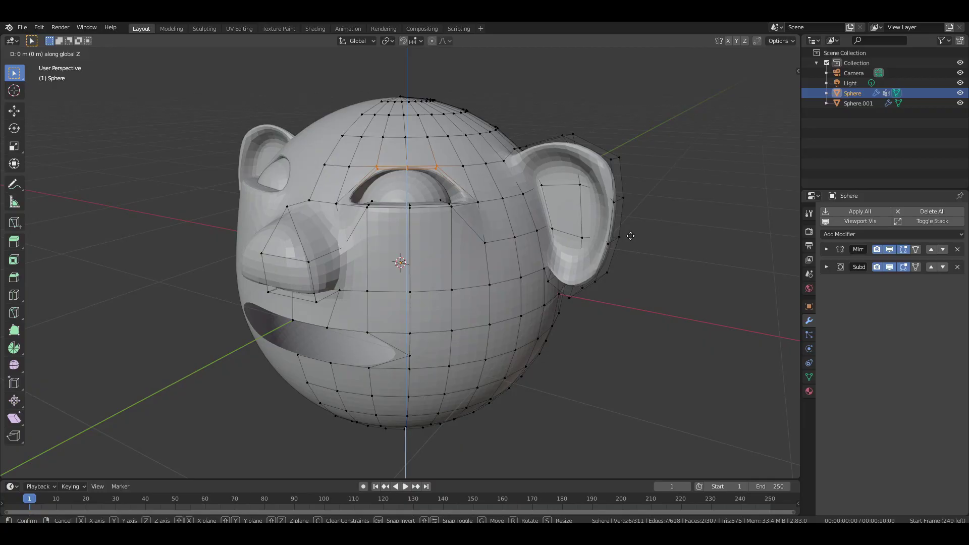
click(633, 267)
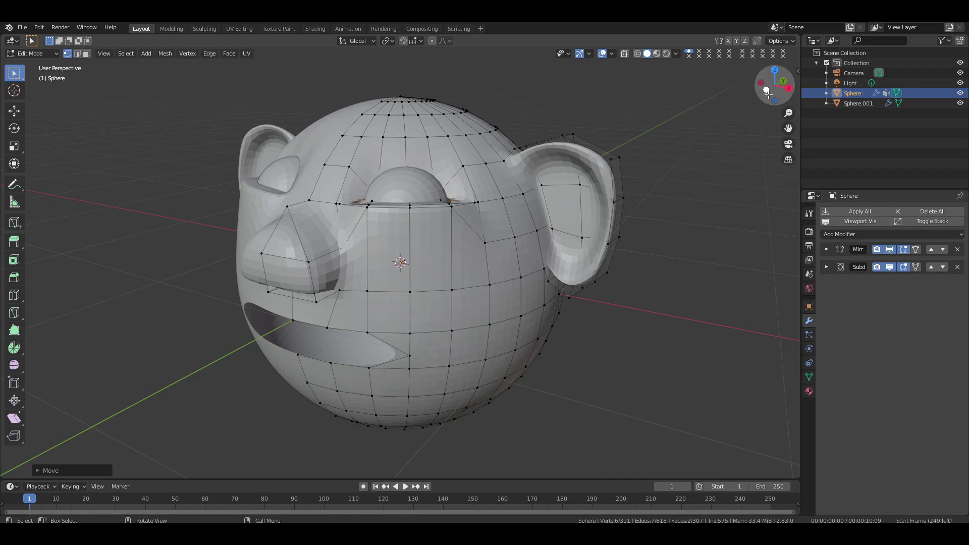
Try moving the upper eye rim vertices along Y and X so the closed lid covers the eyeball.
drag(768, 93, 616, 168)
key(g)
key(y)
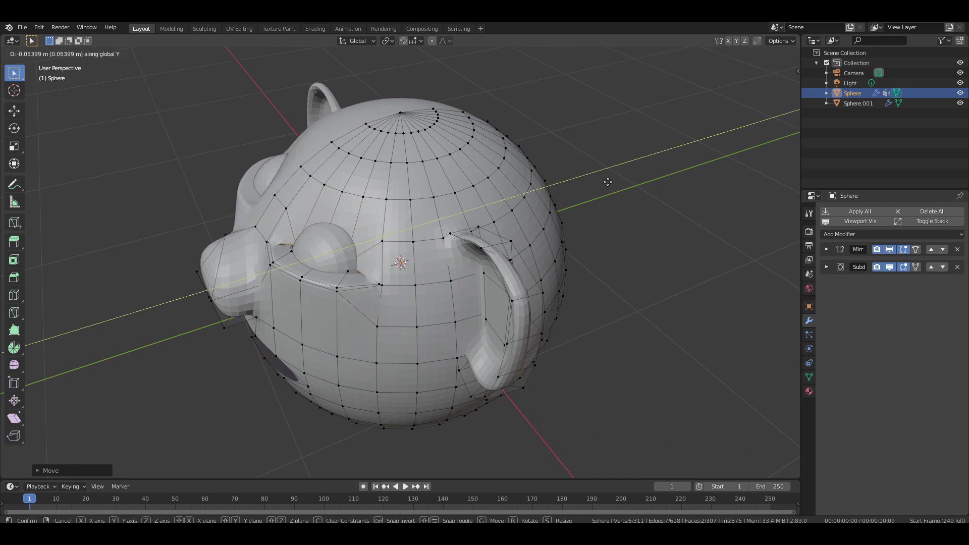
key(x)
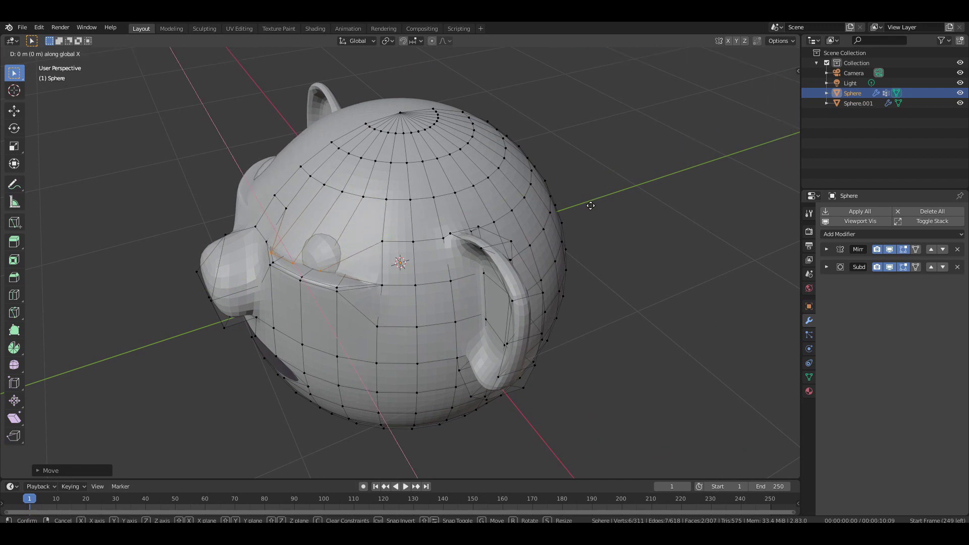
click(617, 211)
mouse_move(768, 110)
mouse_down()
mouse_move(735, 111)
mouse_move(770, 109)
mouse_up()
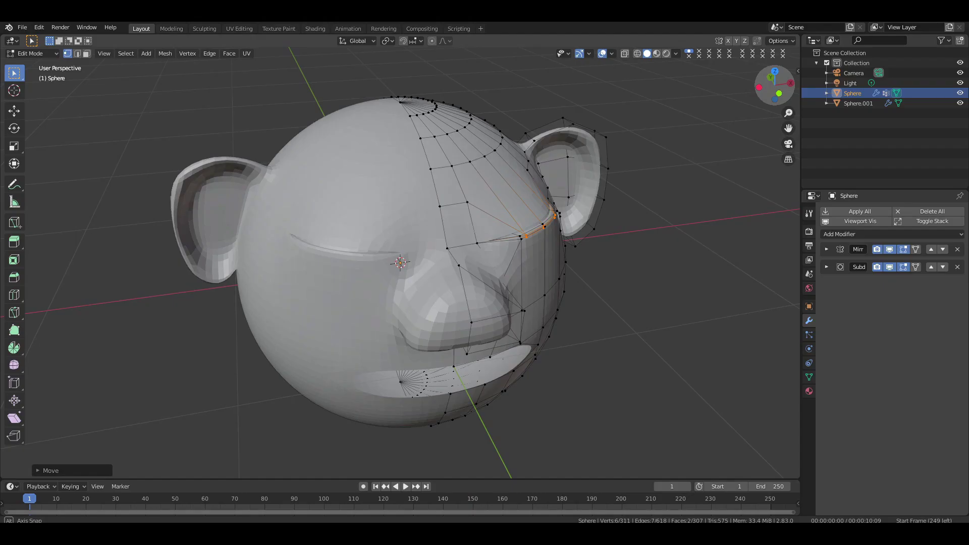
drag(770, 96, 775, 95)
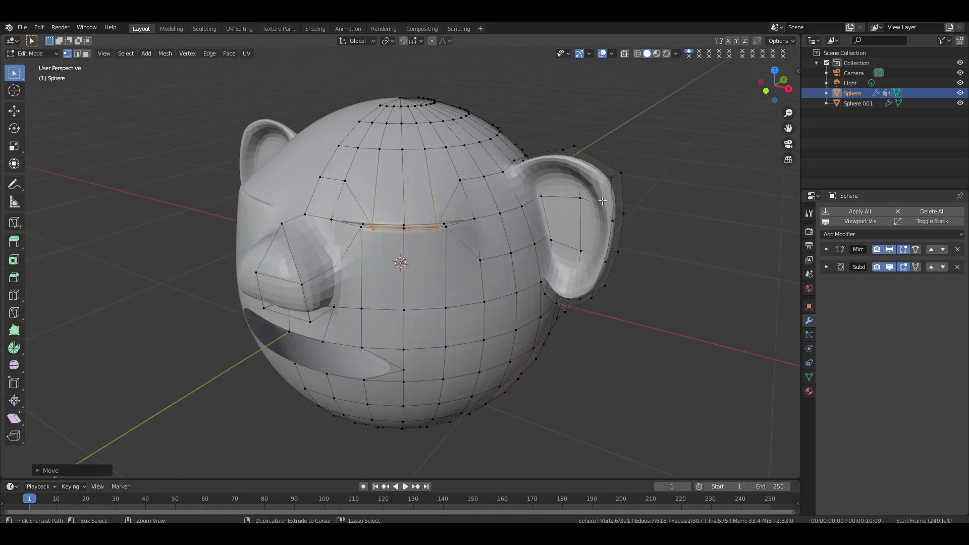
Undo the trial moves of the upper and lower eye rims, back to the lower rim selection.
key(ctrl+z)
key(ctrl+z)
key(ctrl+z)
key(ctrl+z)
key(ctrl+z)
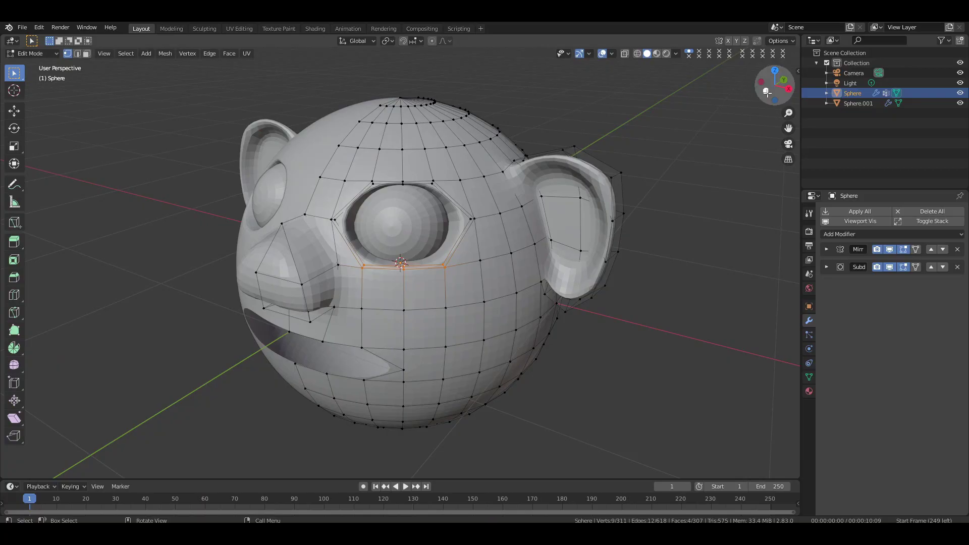
Create a vertex group named "lower eye led" and assign the selected lower eye rim vertices to it.
drag(767, 96, 767, 98)
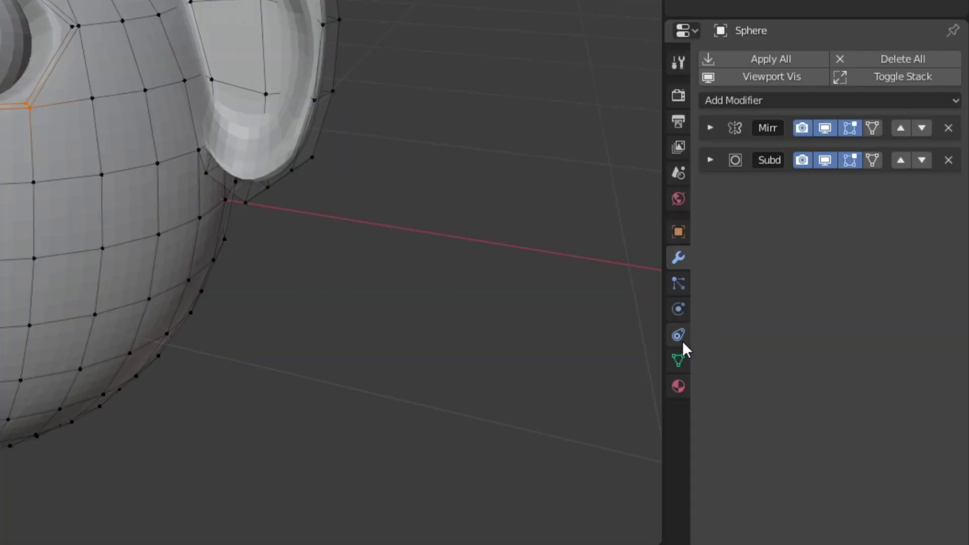
click(680, 360)
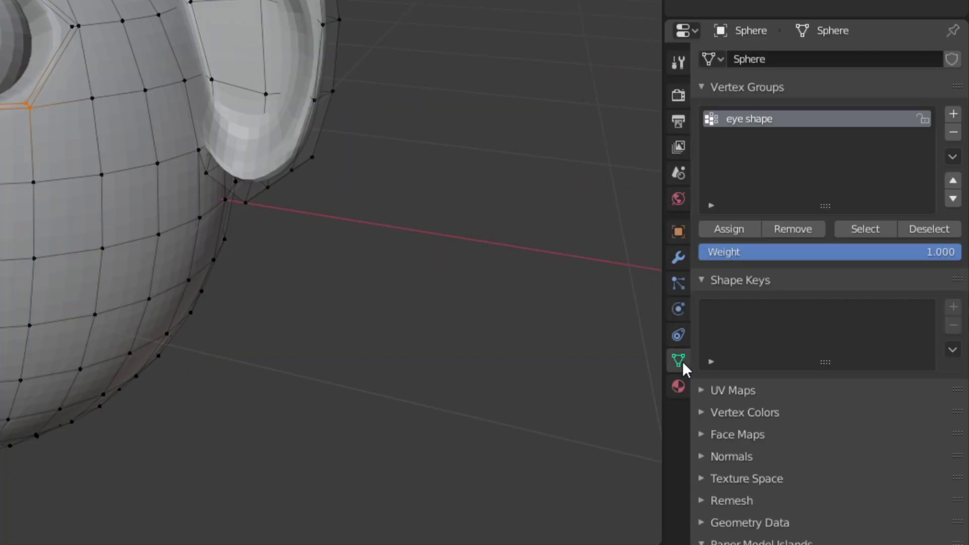
click(953, 113)
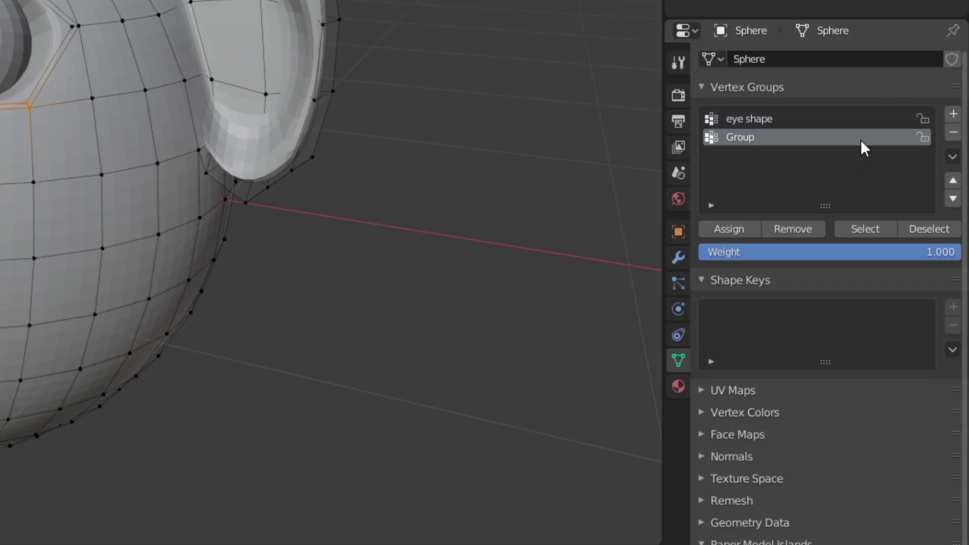
double_click(795, 141)
key(BackSpace)
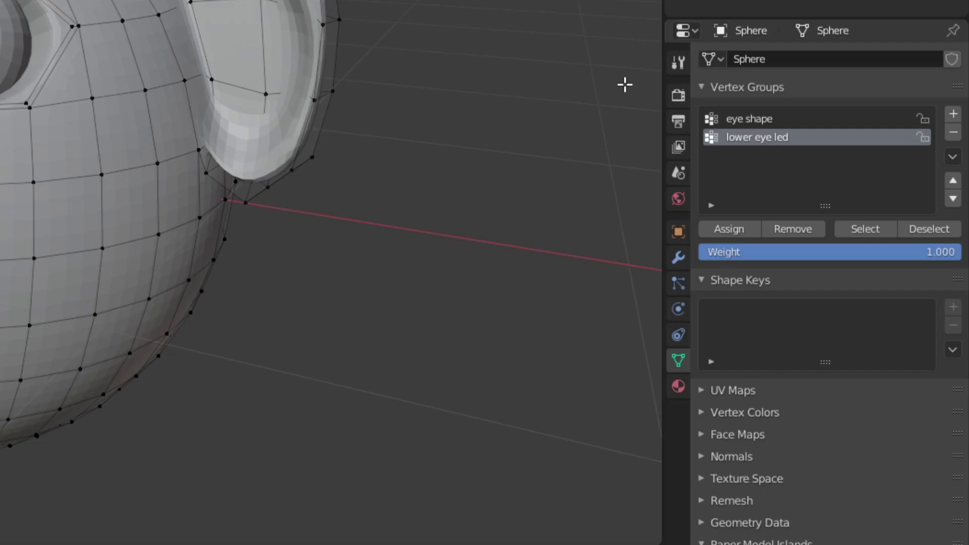
Create a vertex group named "upper eye led" and assign the upper eye rim vertices to it.
click(954, 114)
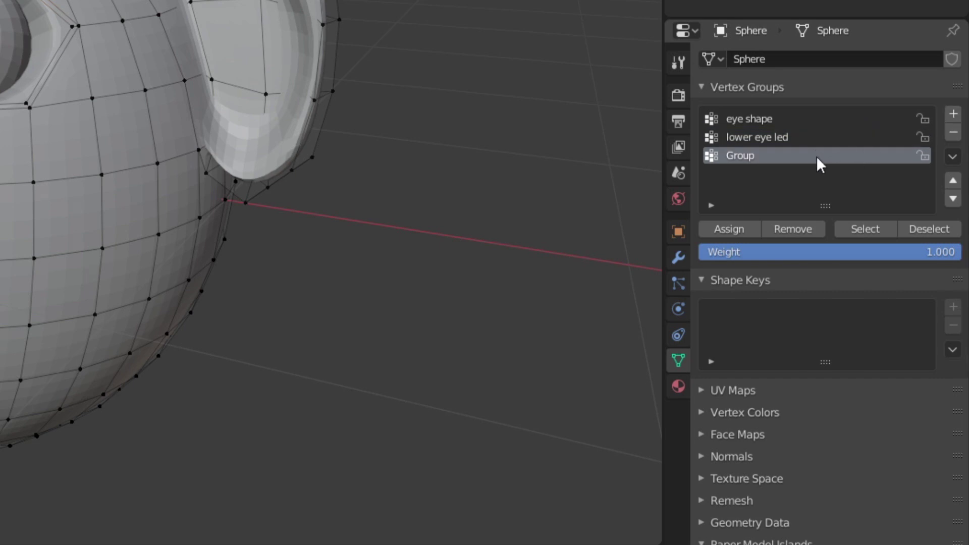
double_click(817, 158)
key(BackSpace)
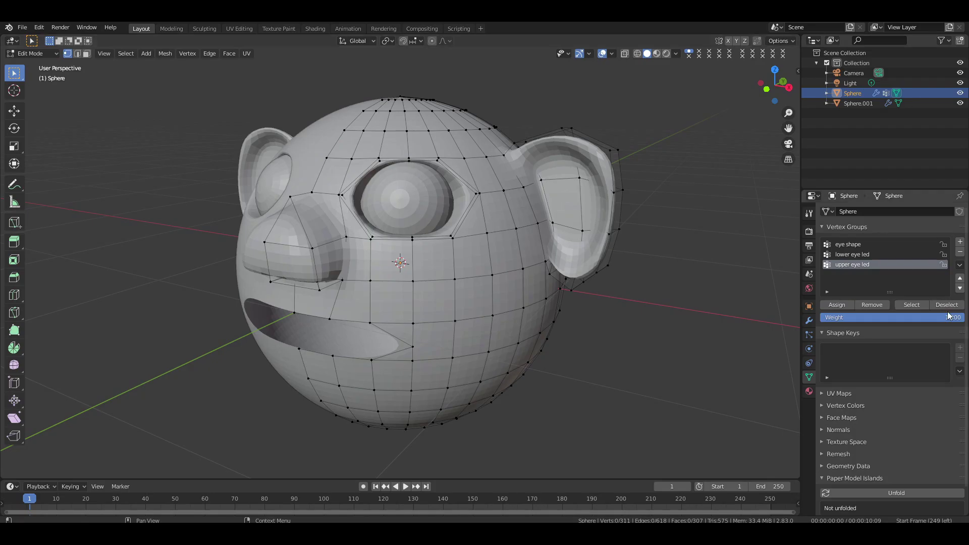
Check the upper and lower eyelid vertex groups by selecting their vertices, and clear the selection.
click(921, 305)
click(877, 255)
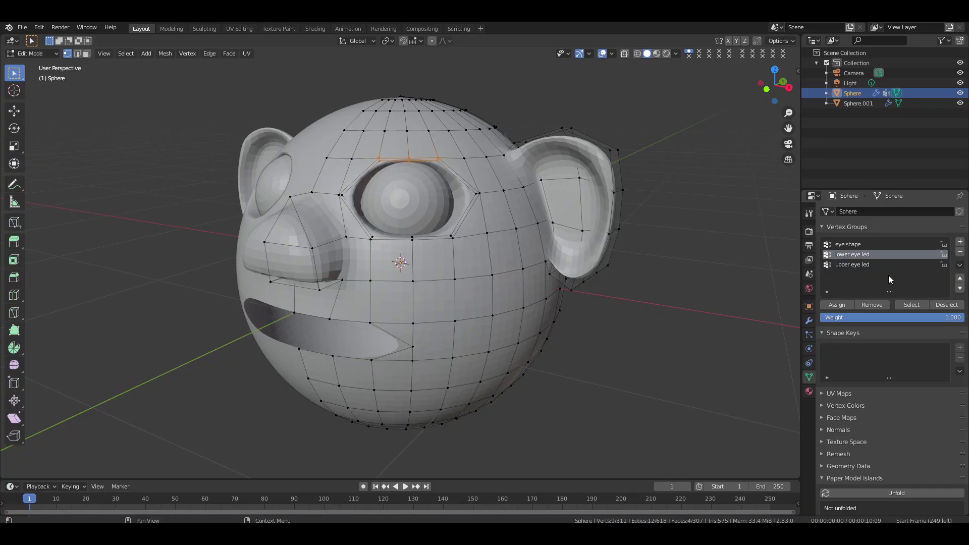
click(909, 305)
key(alt+a)
Extrude the mouth's edge loop, scale it slightly inward, and move it about 0.09 m back along Y.
drag(771, 90, 815, 81)
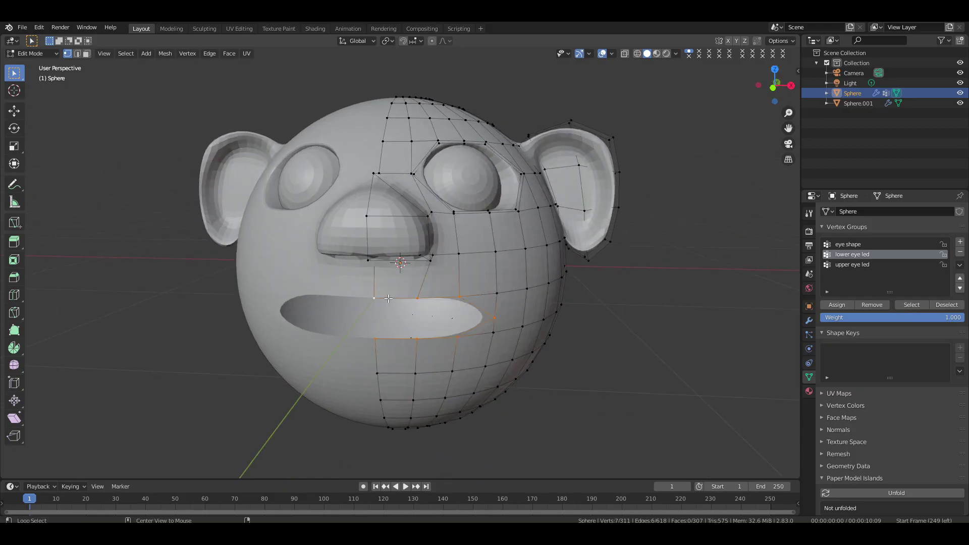
drag(771, 91, 764, 97)
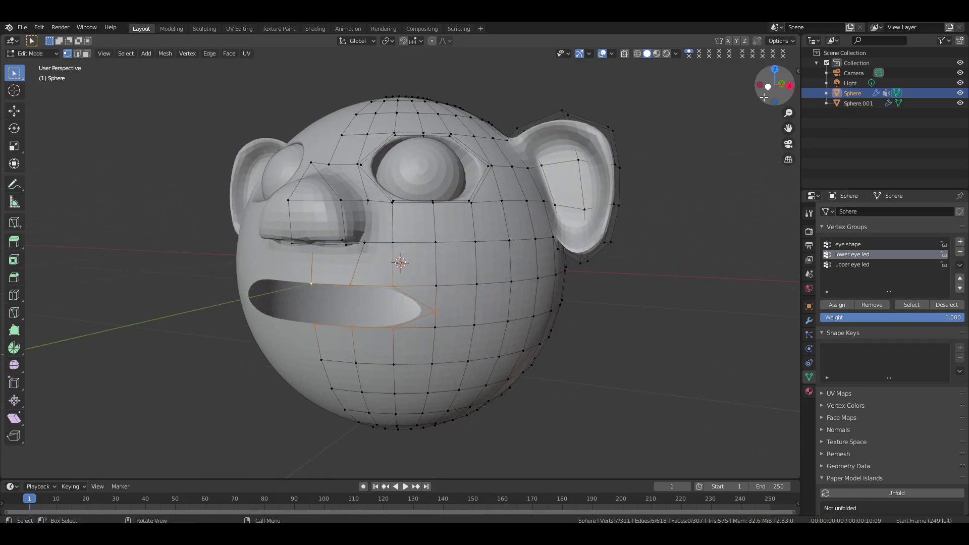
key(e)
key(s)
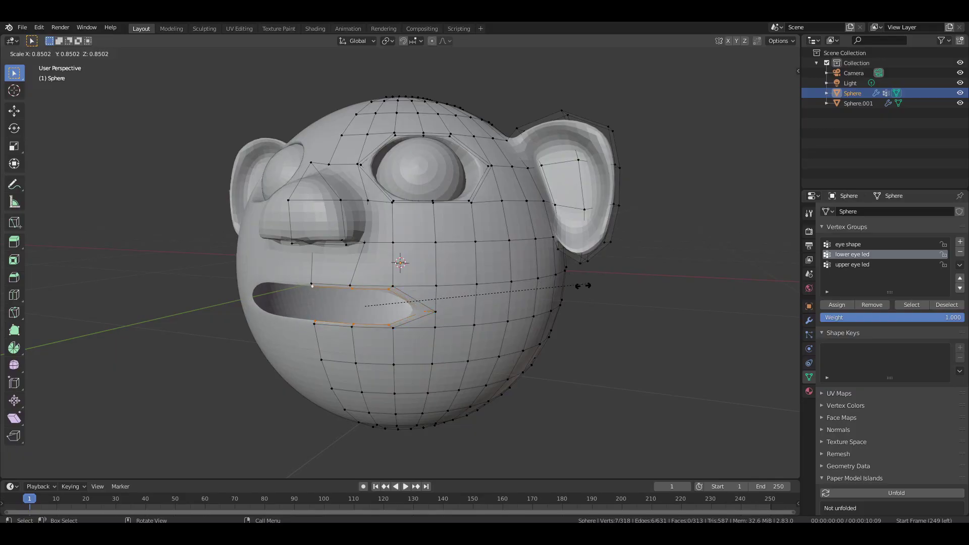
click(564, 296)
key(g)
key(y)
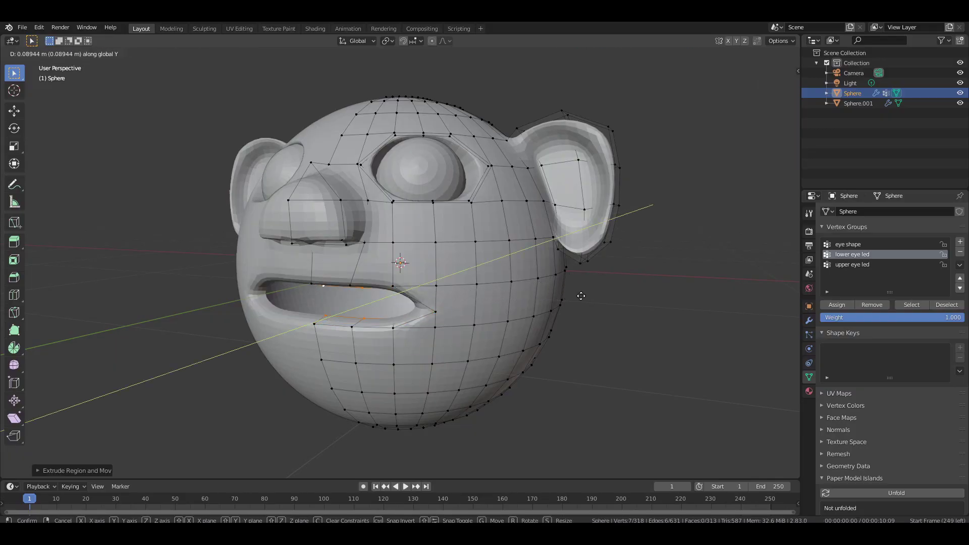
click(580, 298)
Extrude the inner mouth loop about 0.37 m back into the head along Y.
middle_drag(580, 298, 666, 222)
key(g)
key(y)
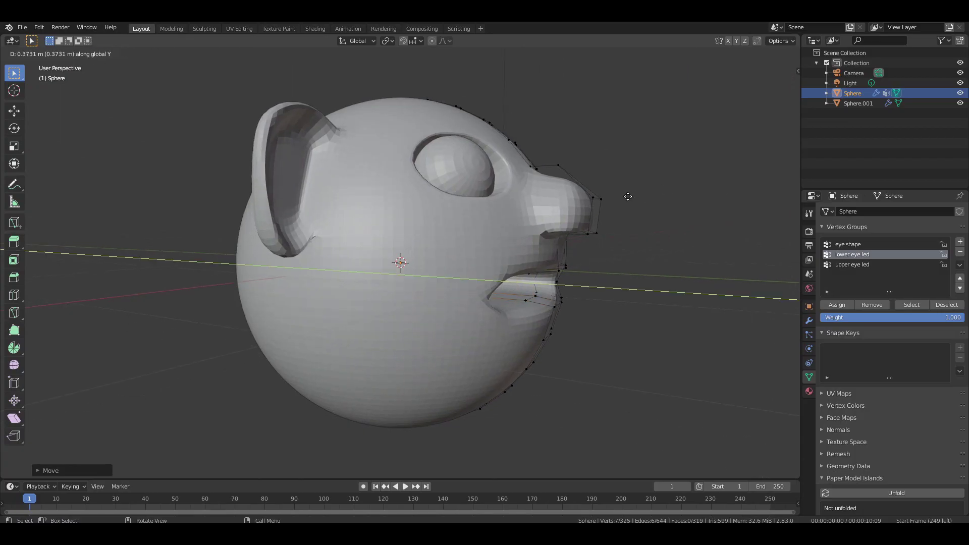
click(626, 198)
middle_drag(626, 197, 701, 155)
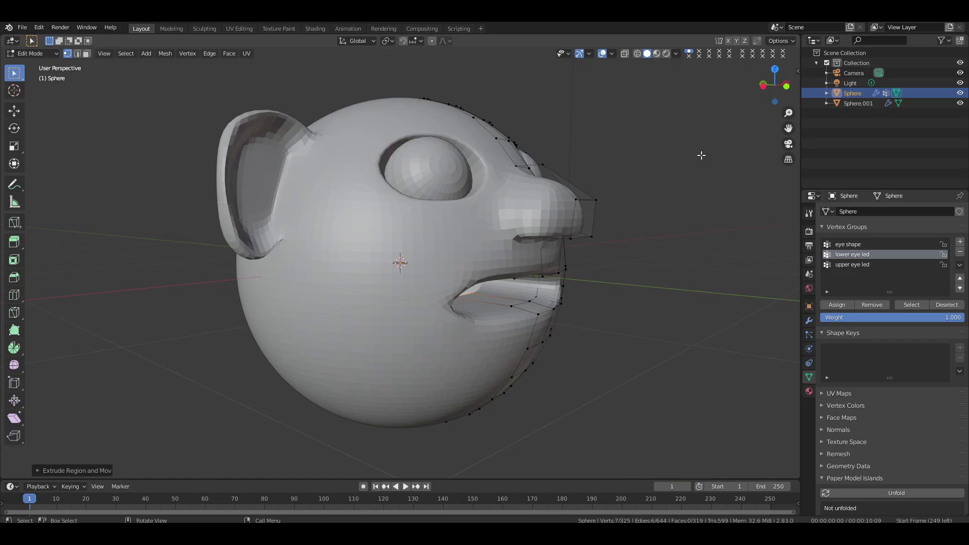
Enlarge the back loop of the mouth cavity along Z and raise it about 0.08 m.
key(alt+z)
key(KP_3)
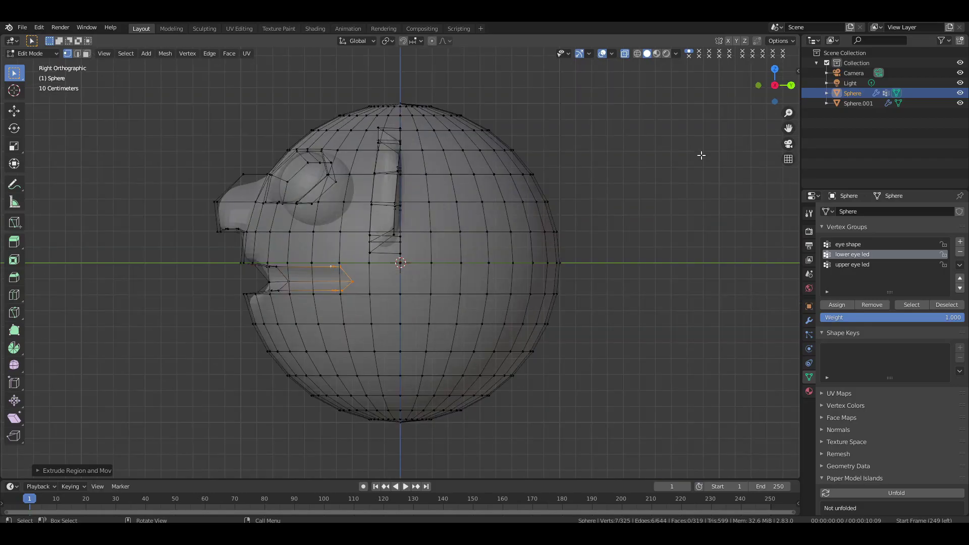
key(s)
key(z)
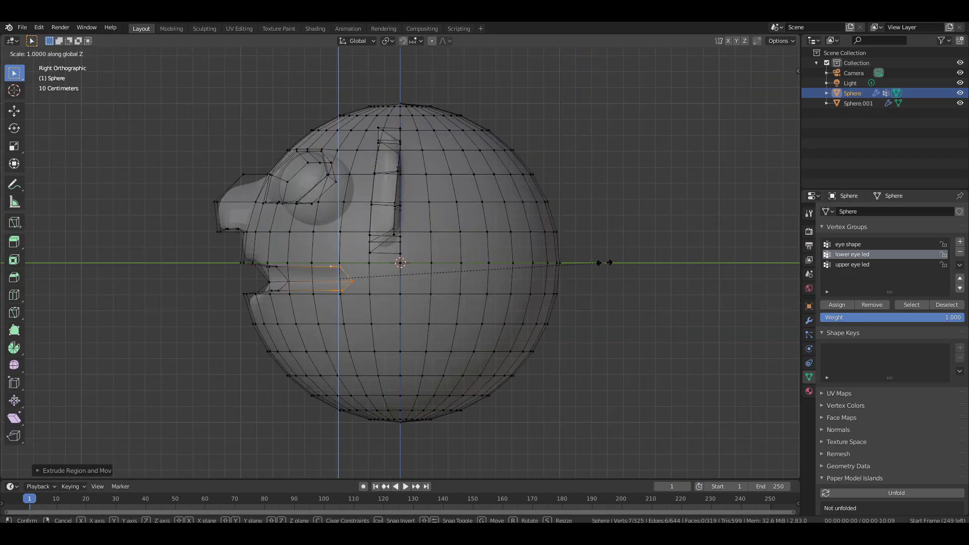
click(179, 262)
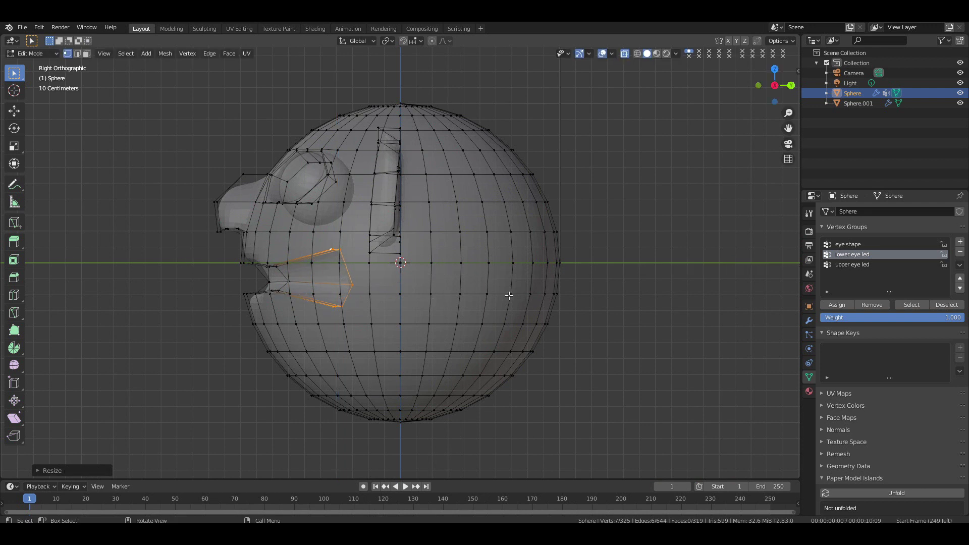
key(g)
key(z)
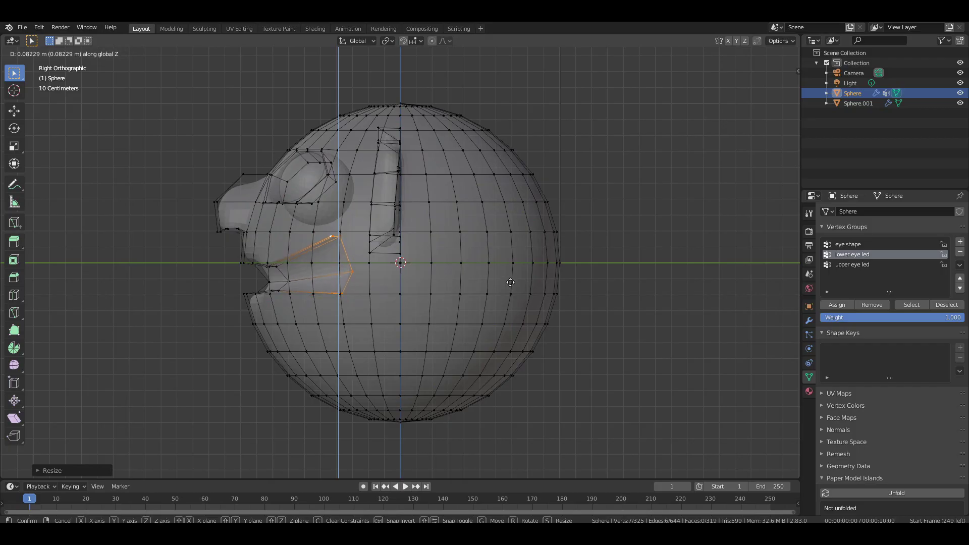
click(511, 283)
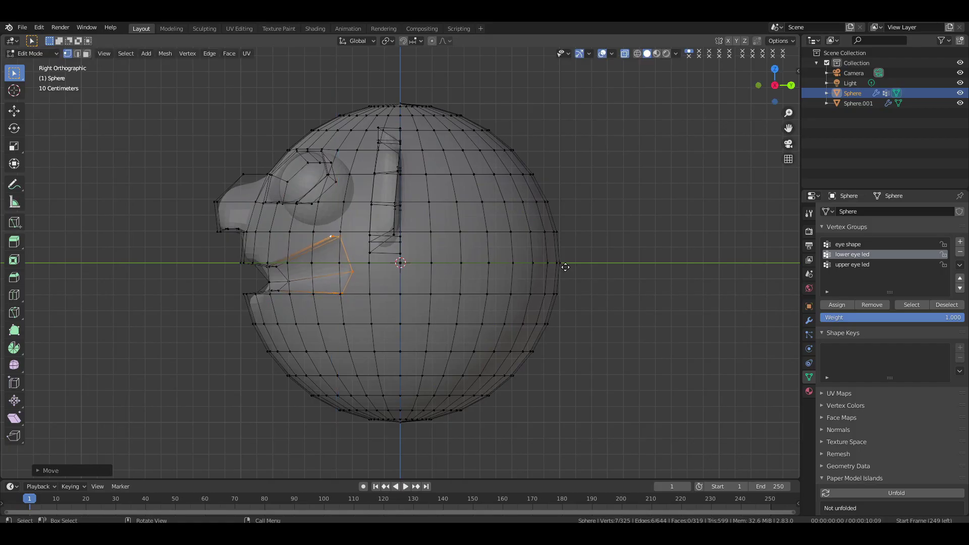
Extrude the mouth cavity about 0.34 m farther back along Y, scale its end loop to about 0.54, and lower it along Z.
key(e)
key(y)
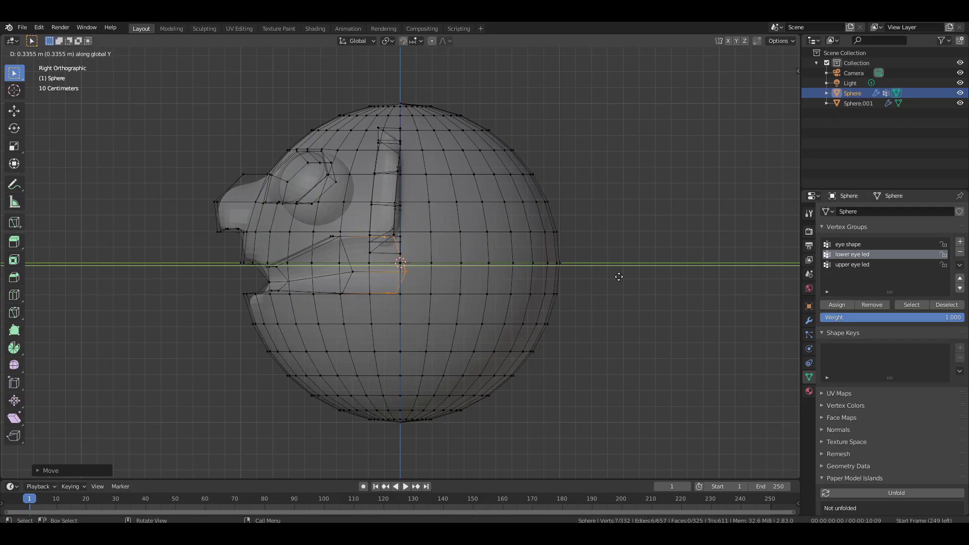
click(619, 277)
key(s)
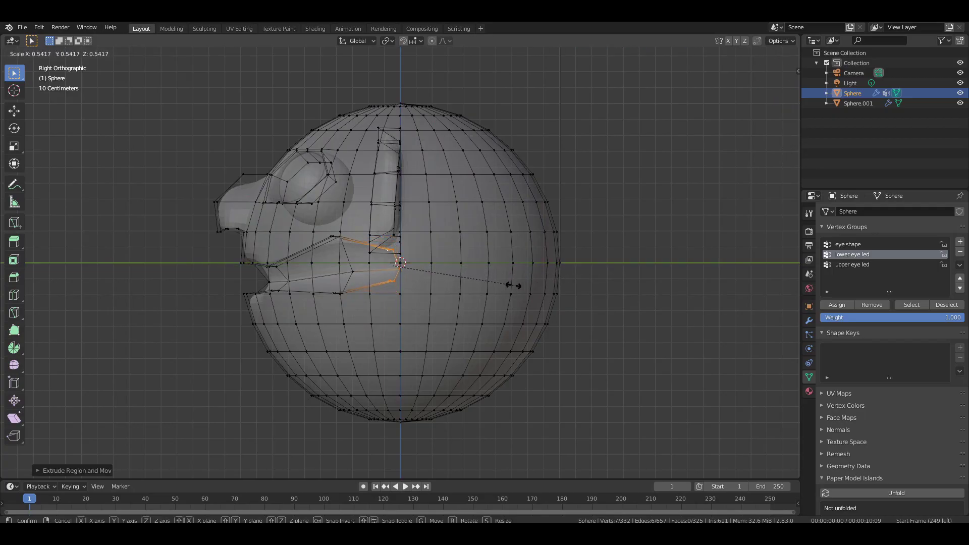
click(511, 285)
key(g)
key(z)
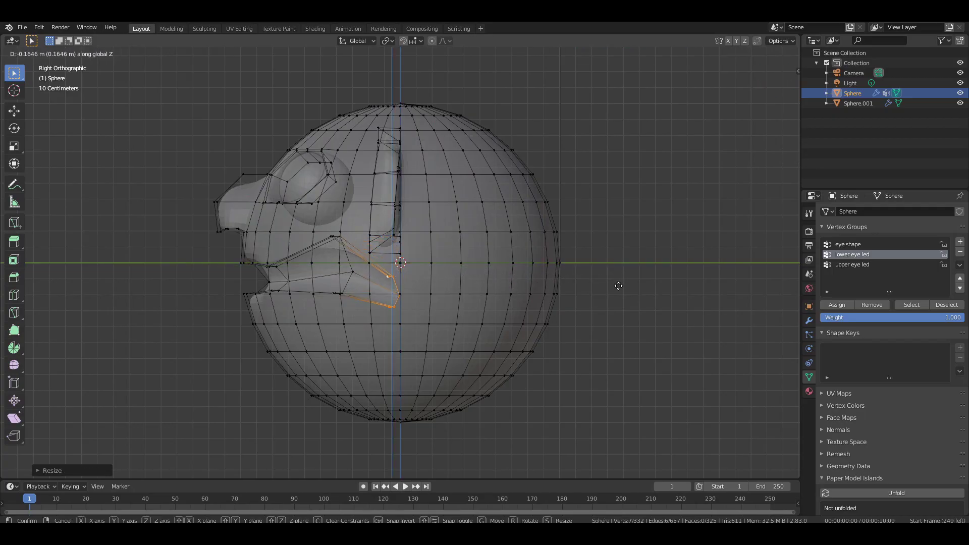
click(619, 298)
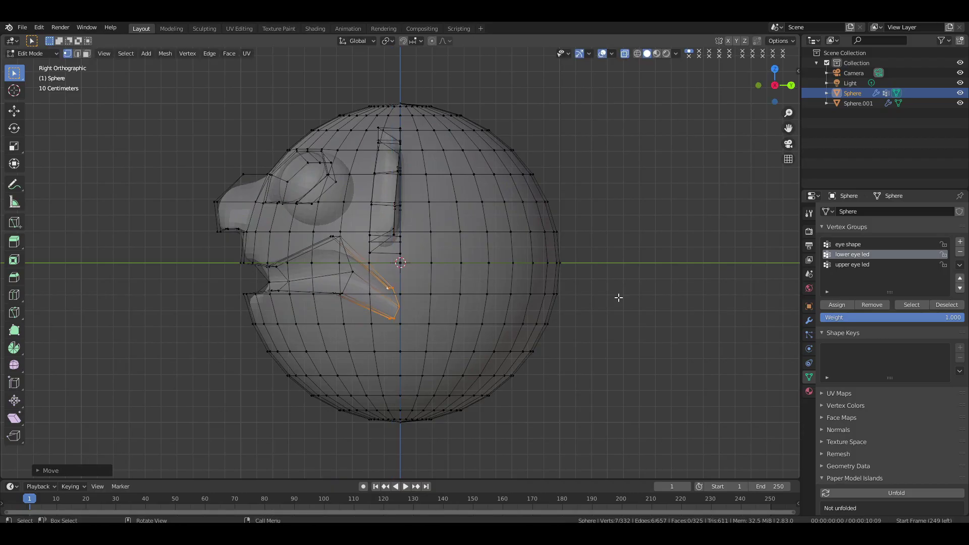
Hide the Subdivision modifier's viewport effect and fill the middle face of the mouth cavity's open back end.
drag(763, 98, 653, 137)
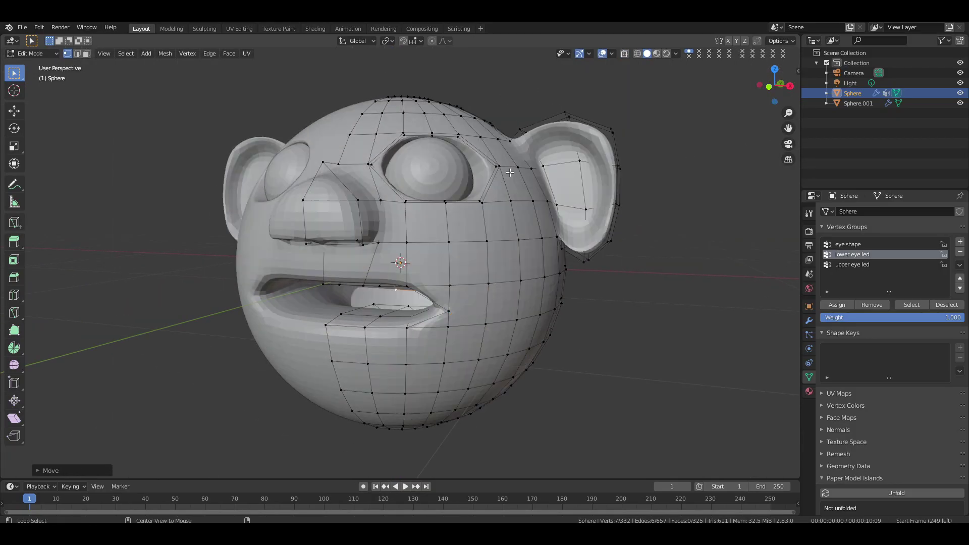
drag(772, 85, 720, 134)
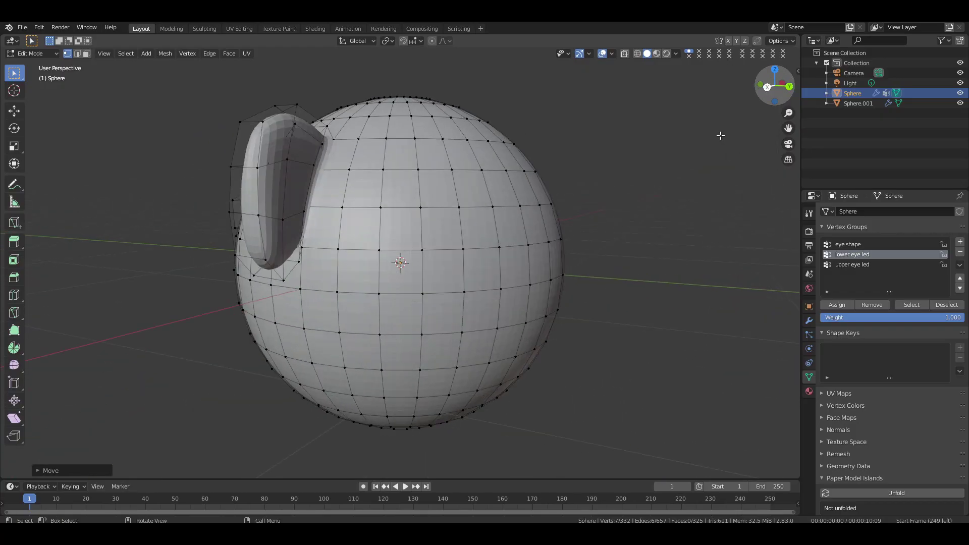
scroll(529, 400, up, 1)
key(KP_Decimal)
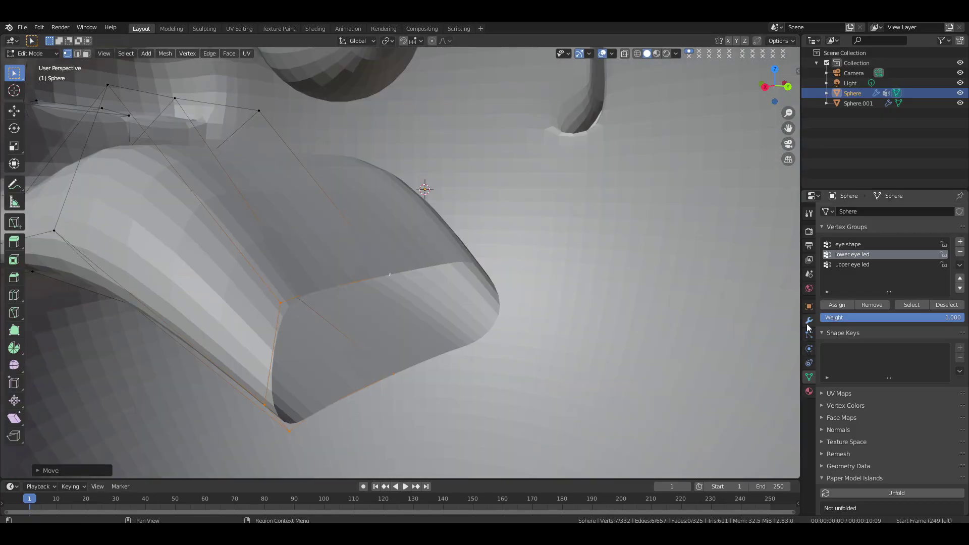
click(809, 321)
click(889, 267)
click(392, 321)
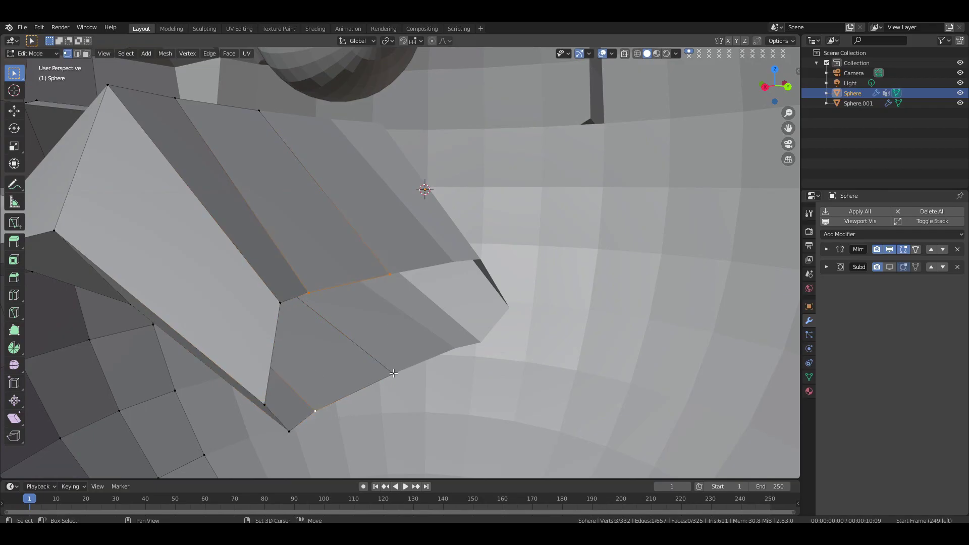
shift+click(393, 372)
key(f)
Split the new back face with a centred horizontal loop cut and fill the two remaining side faces of the mouth cavity.
key(ctrl+r)
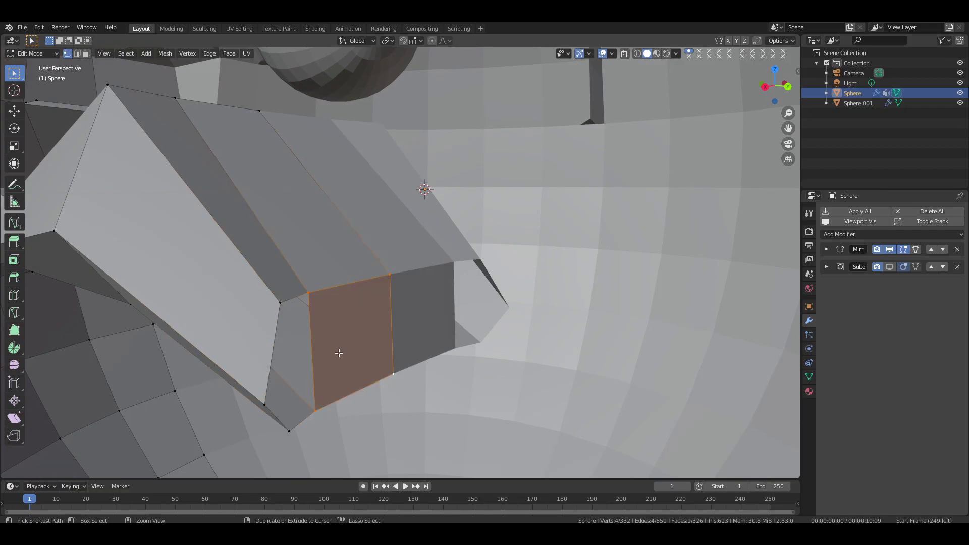
click(314, 352)
right_click(313, 352)
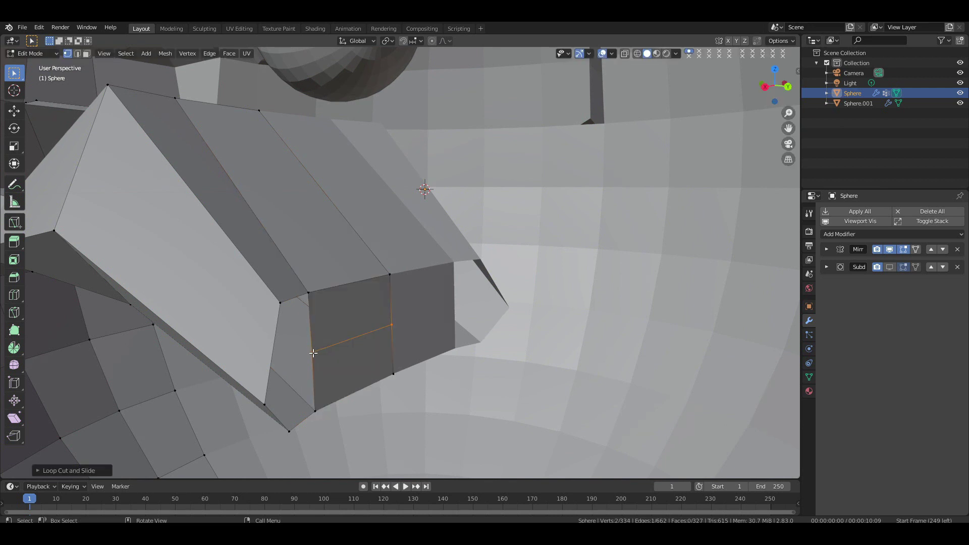
click(312, 353)
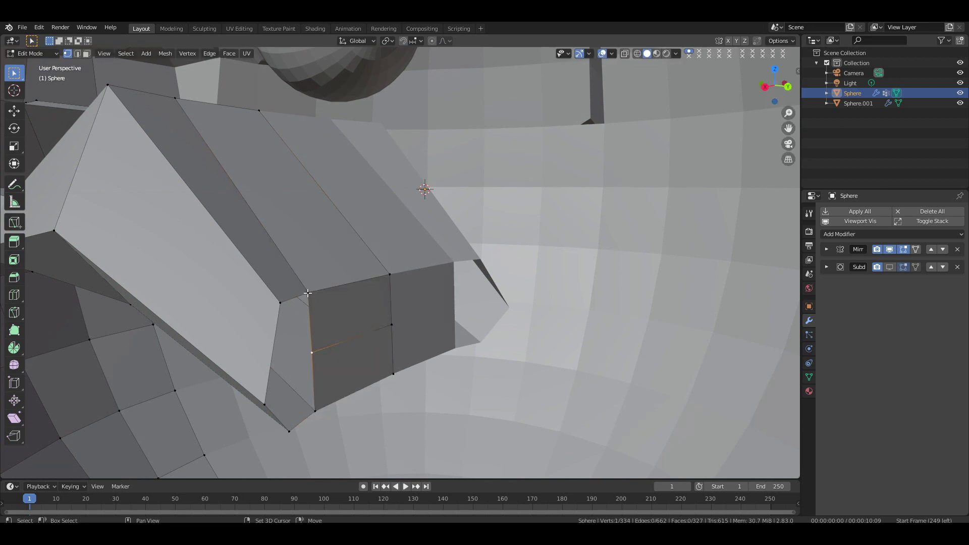
shift+click(264, 404)
key(f)
drag(268, 269, 319, 314)
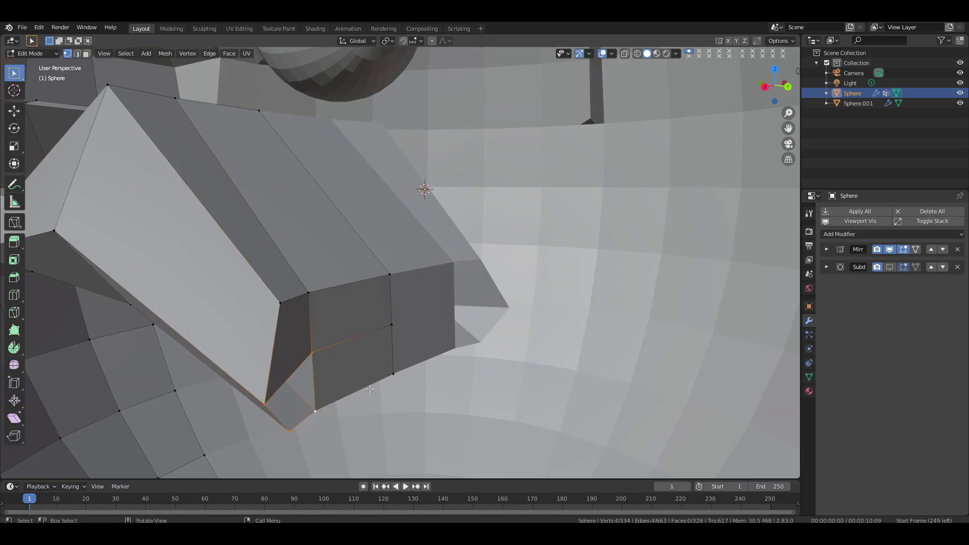
key(f)
Show the Subdivision modifier in the viewport again and inspect the smoothed mouth from the front and below.
scroll(370, 389, down, 6)
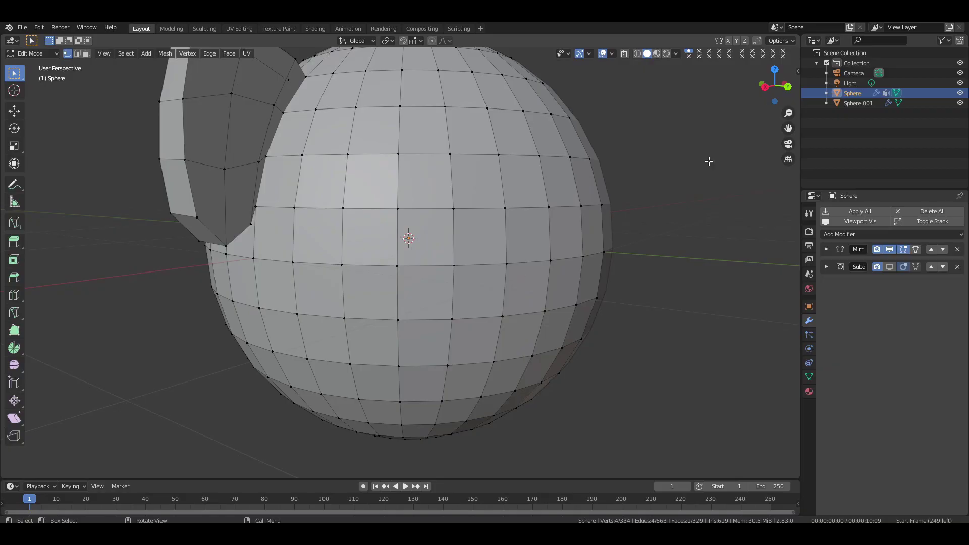
middle_drag(709, 161, 674, 233)
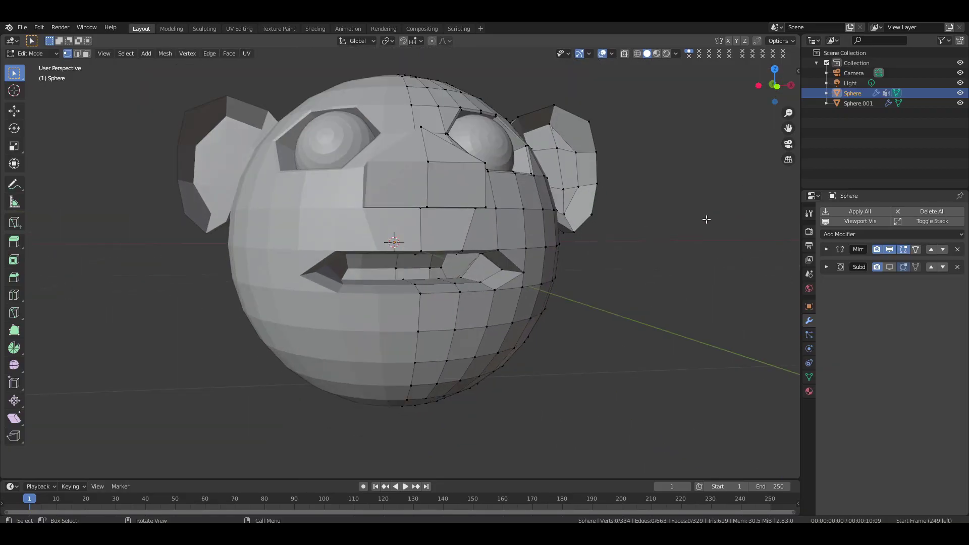
click(890, 267)
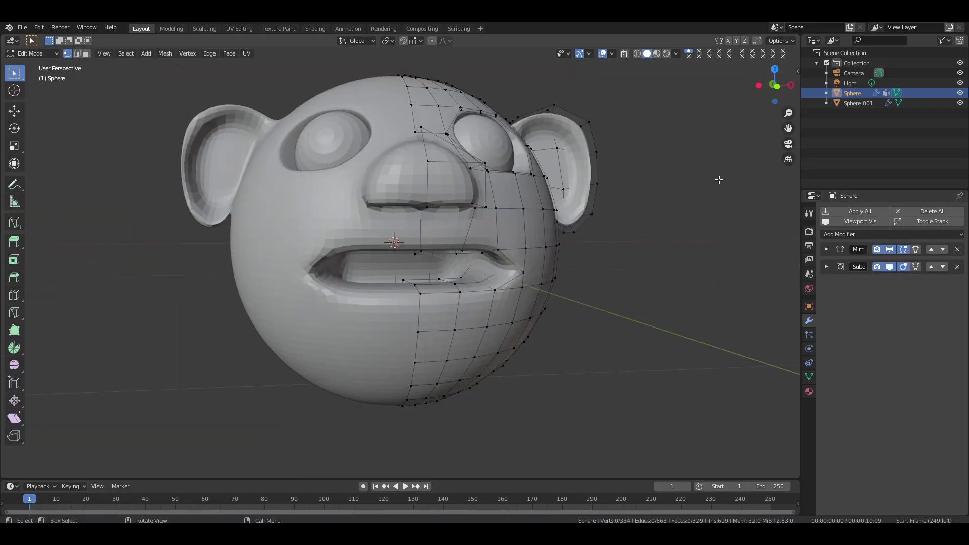
drag(775, 85, 522, 201)
Select the mouth's outer edge loop along both lips, hiding viewport subdivision during the selection and restoring it at the end.
key(alt)
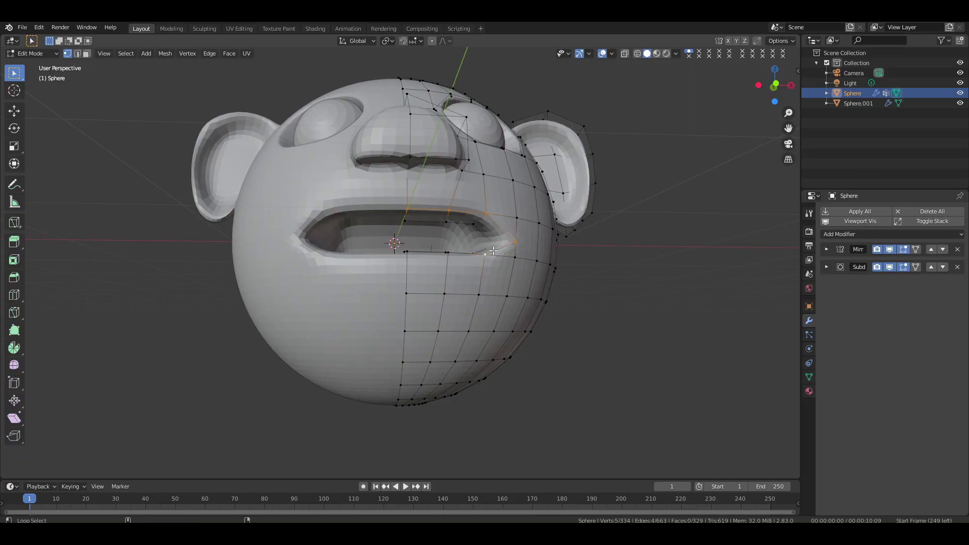
click(889, 267)
mouse_move(774, 84)
mouse_down()
mouse_move(771, 108)
mouse_move(755, 92)
mouse_move(763, 89)
mouse_up()
alt+shift+click(442, 317)
click(889, 267)
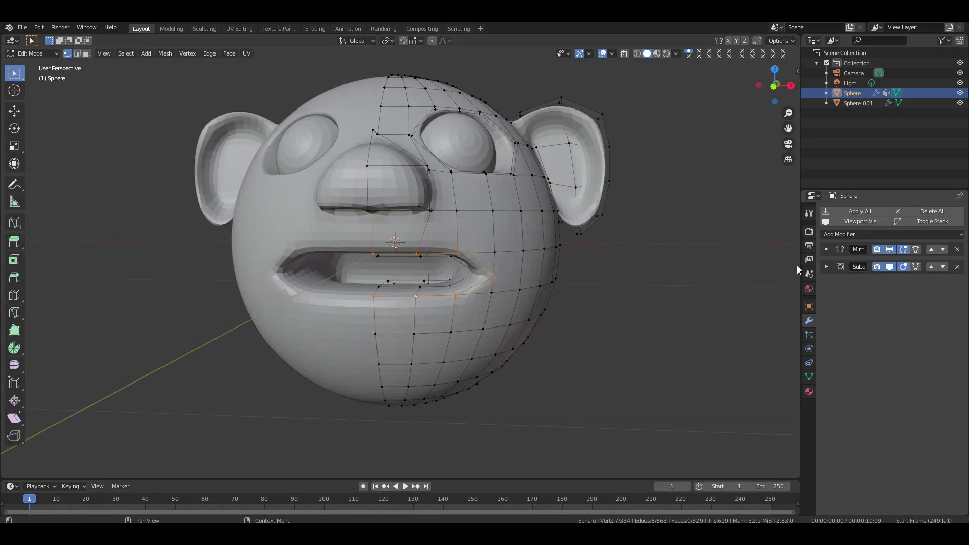
Bevel the selected edge loop along the mouth's outer rim and check it with X-ray.
key(ctrl+b)
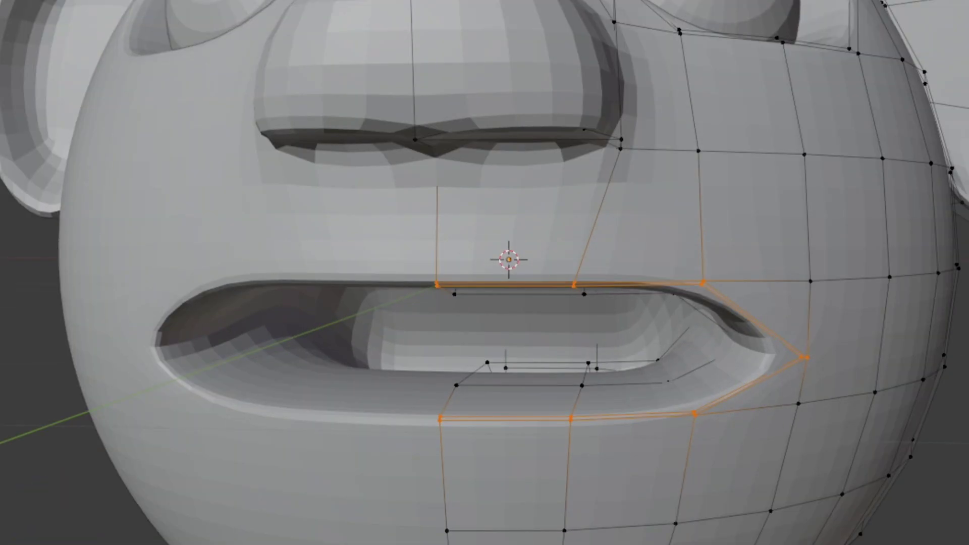
middle_drag(485, 273, 550, 255)
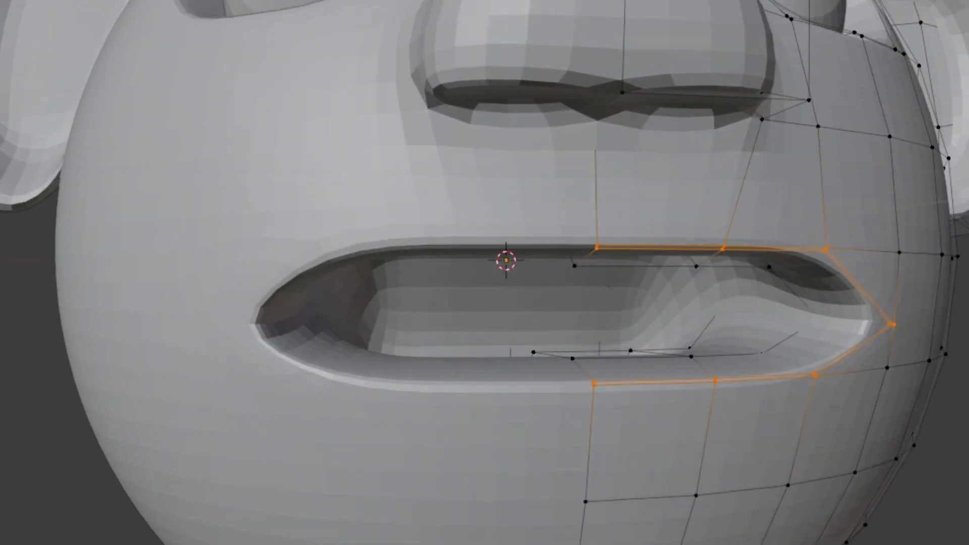
key(alt+z)
key(alt+z)
Add the three inner vertices of the upper lip to the mouth rim selection.
middle_drag(696, 242, 745, 184)
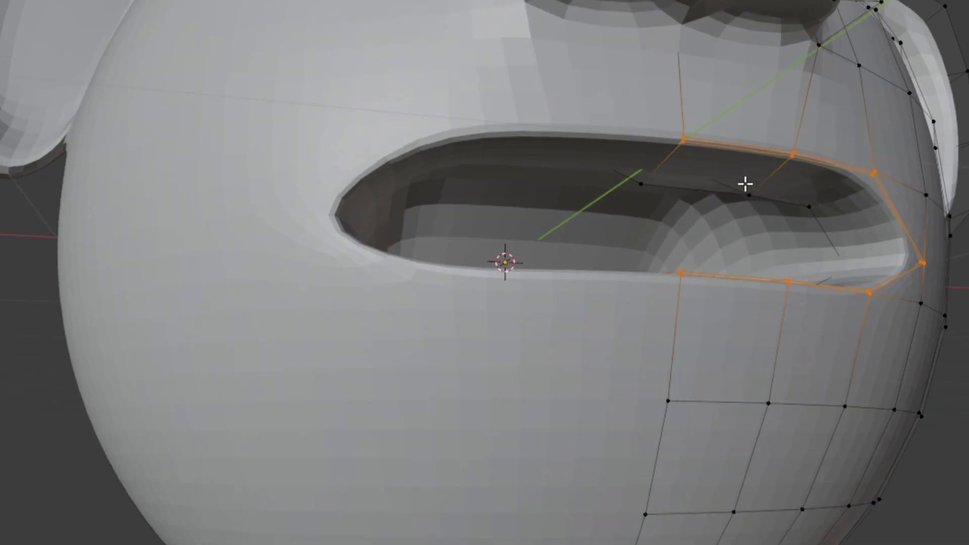
shift+click(665, 190)
shift+click(749, 203)
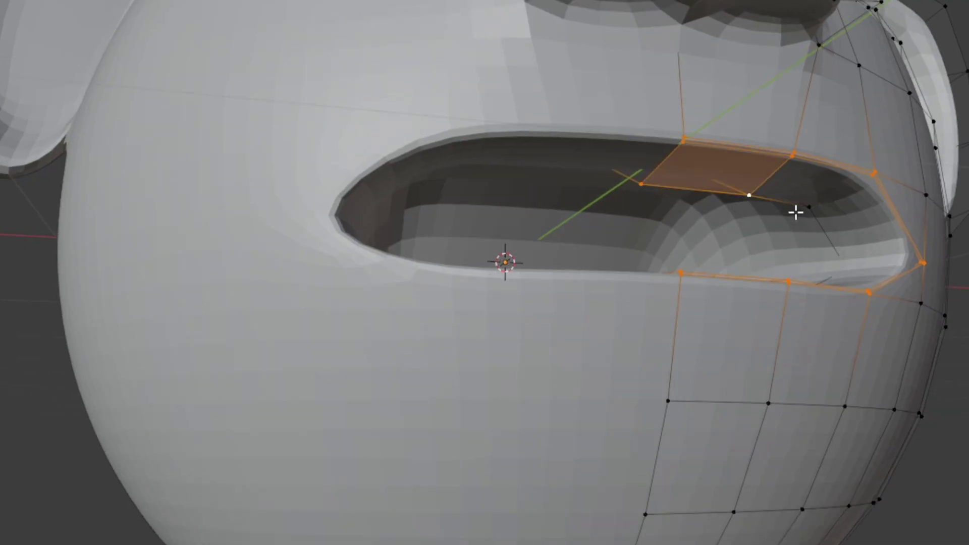
shift+click(810, 209)
middle_drag(924, 242, 924, 243)
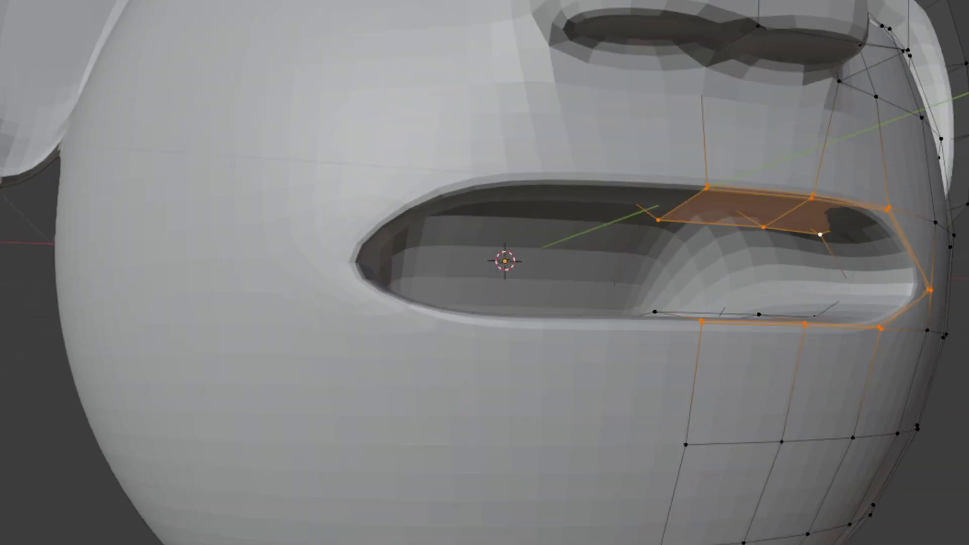
Add the inner mouth-corner vertex and the three inner vertices of the lower lip to the selection, checking with X-ray.
key(alt+z)
middle_drag(846, 329, 846, 329)
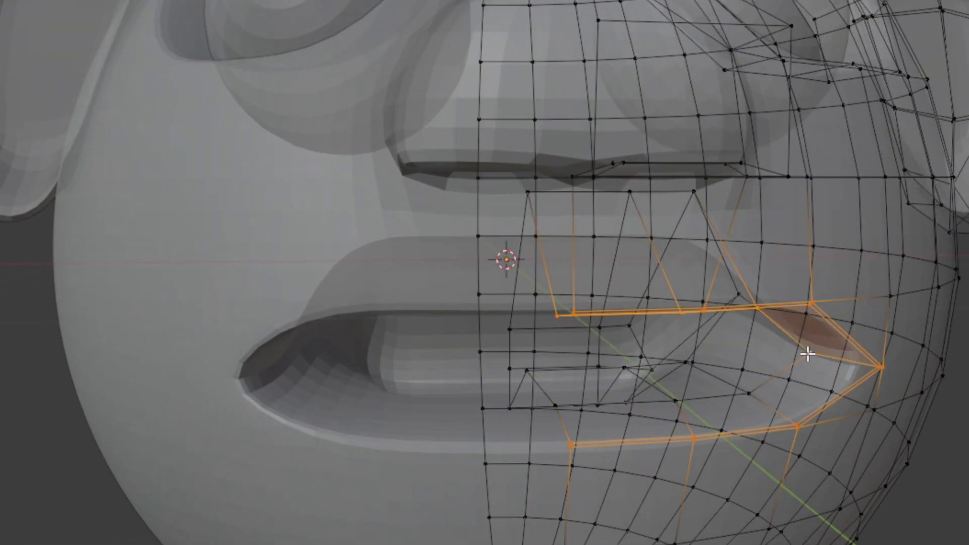
key(alt+z)
shift+click(747, 393)
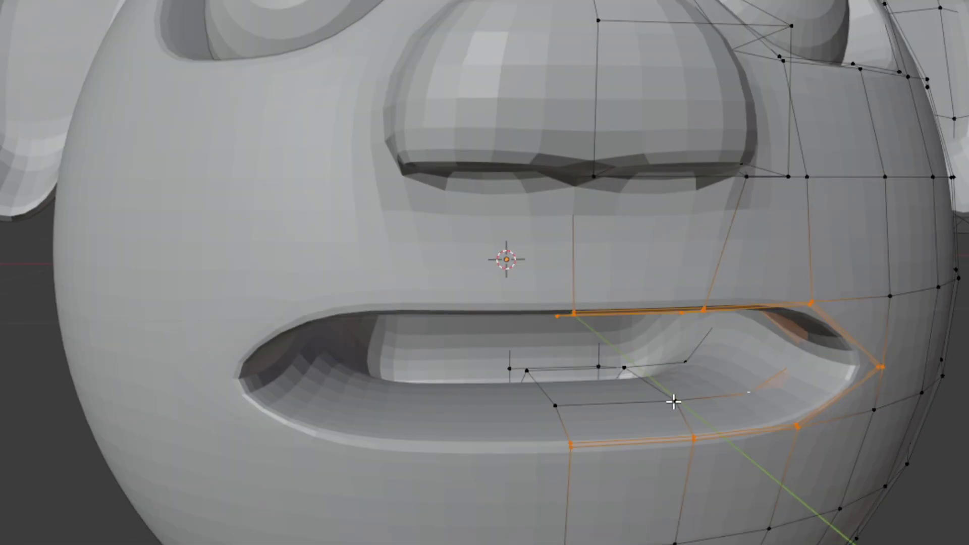
shift+click(674, 402)
shift+click(556, 405)
key(alt+z)
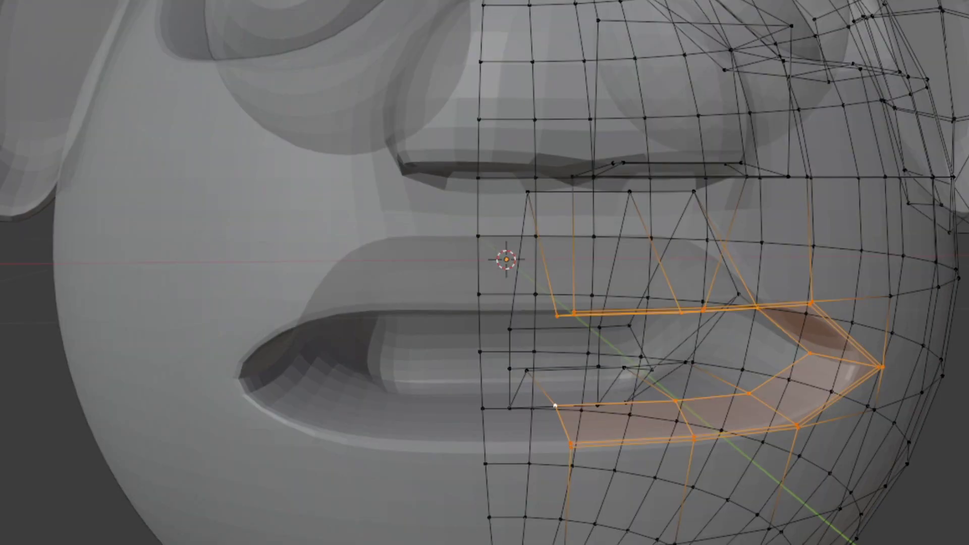
middle_drag(737, 349, 763, 336)
key(alt+z)
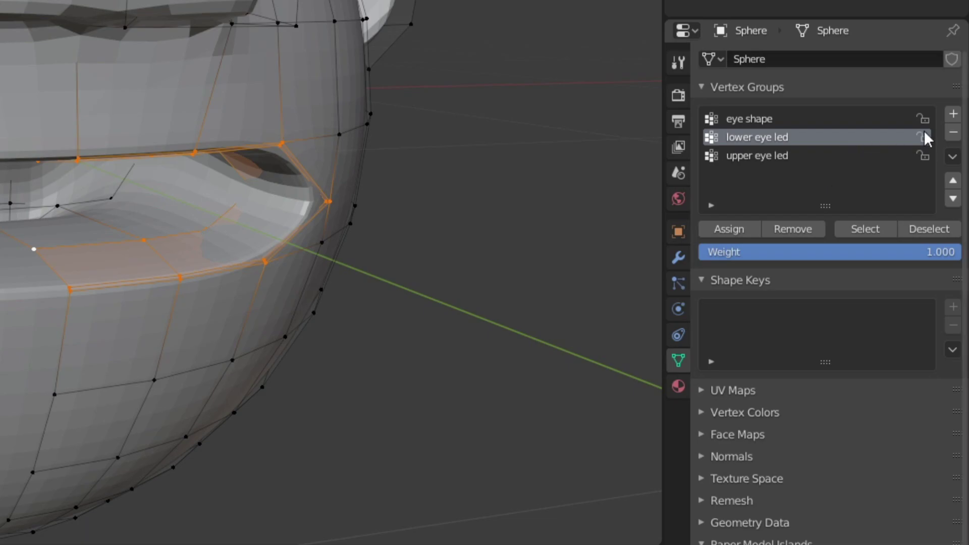
Create a vertex group named "mouse shape", assign the selected mouth vertices to it, and deselect everything.
click(953, 114)
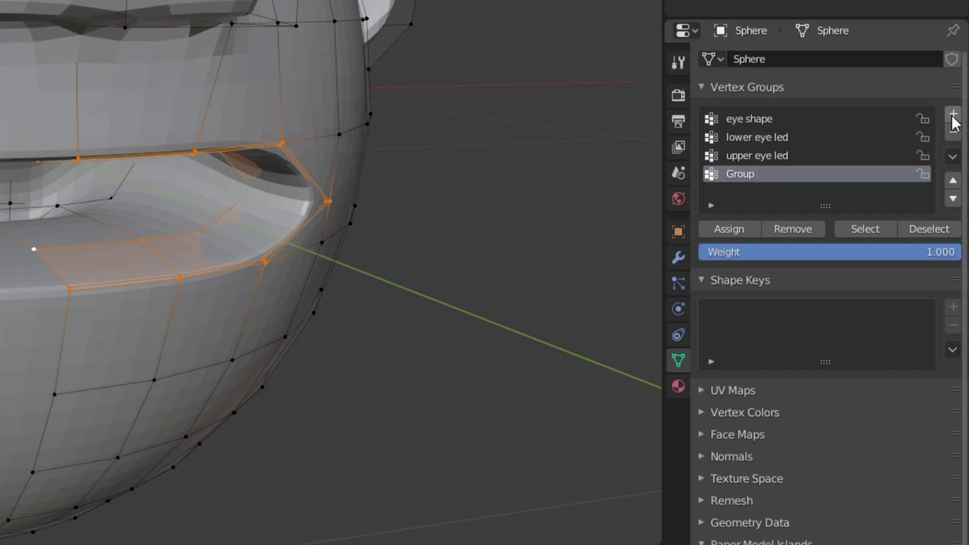
double_click(794, 174)
key(BackSpace)
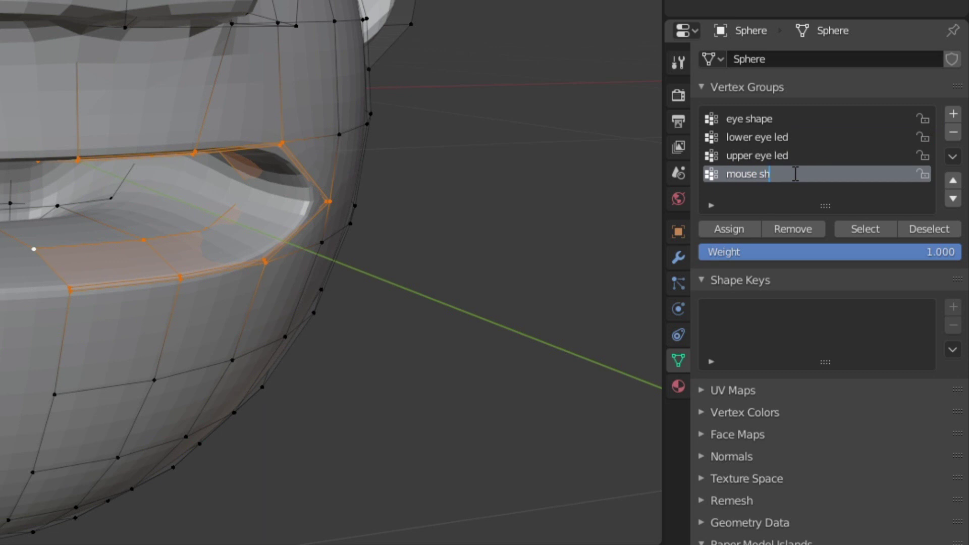
click(726, 230)
click(541, 119)
Select the upper lip's outer rim vertices together with its three inner vertices.
drag(779, 87, 777, 53)
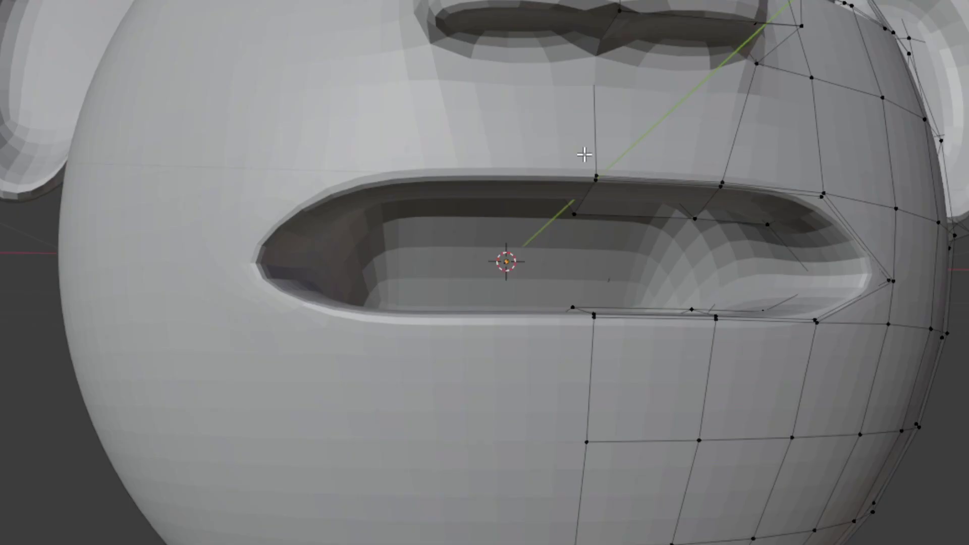
drag(584, 155, 727, 189)
shift+drag(801, 190, 828, 208)
shift+click(581, 214)
shift+click(690, 217)
key(f)
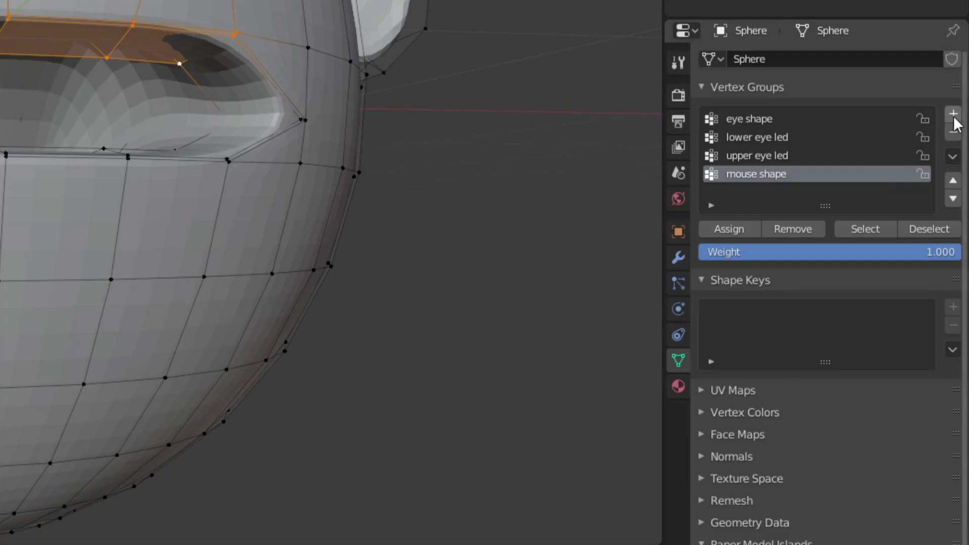
Create a vertex group named "upper lip" and assign the selected vertices to it.
click(953, 114)
double_click(769, 192)
key(BackSpace)
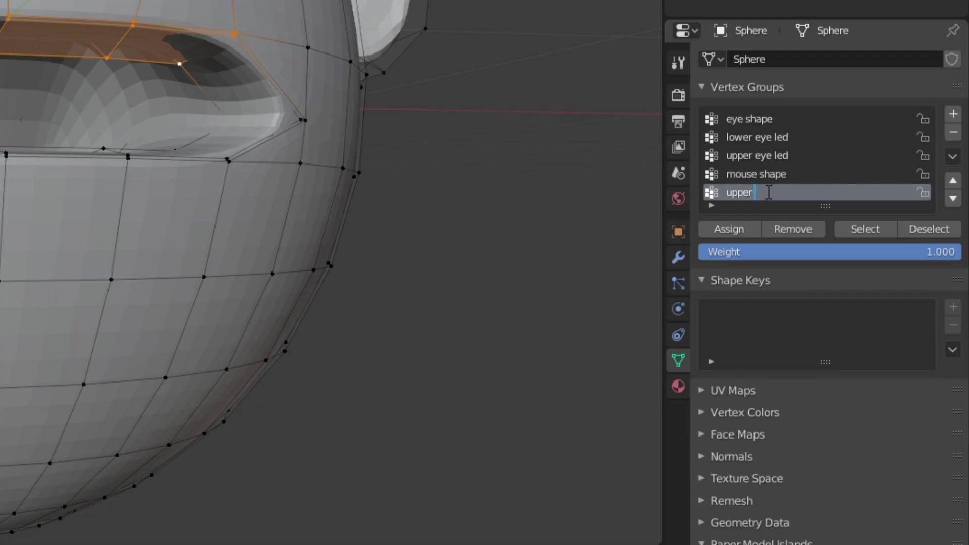
click(728, 229)
Select the lower lip's outer rim vertices together with its three inner vertices.
click(6, 154)
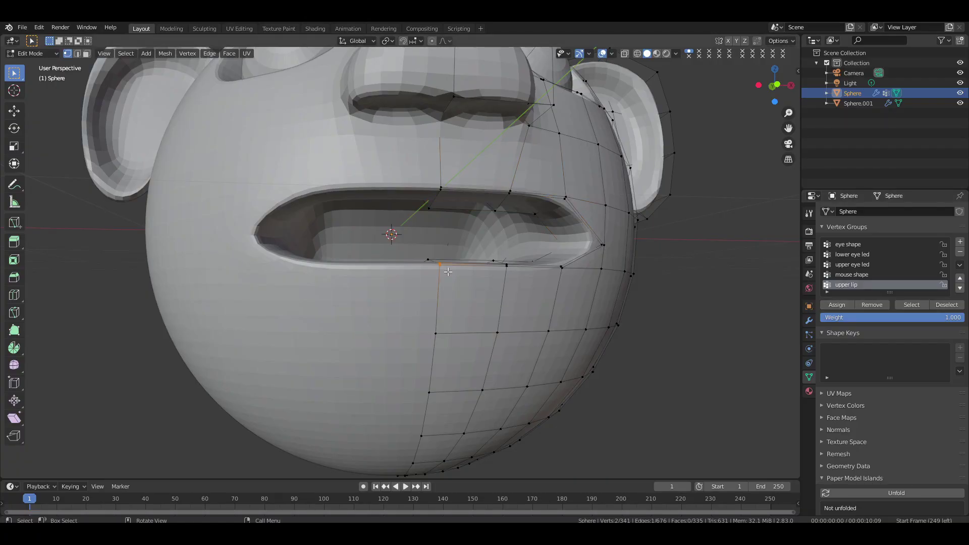
shift+click(128, 156)
shift+click(228, 160)
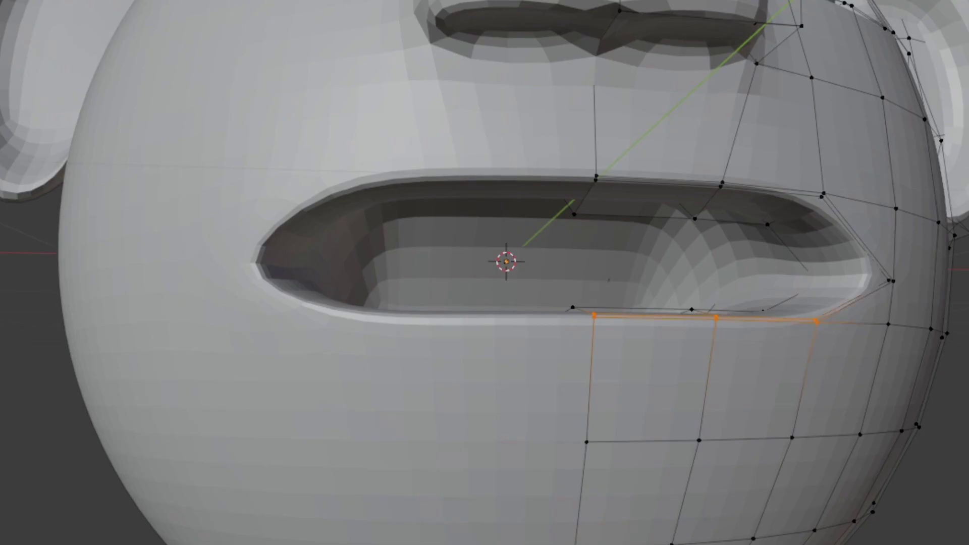
middle_drag(727, 289, 733, 316)
shift+click(588, 359)
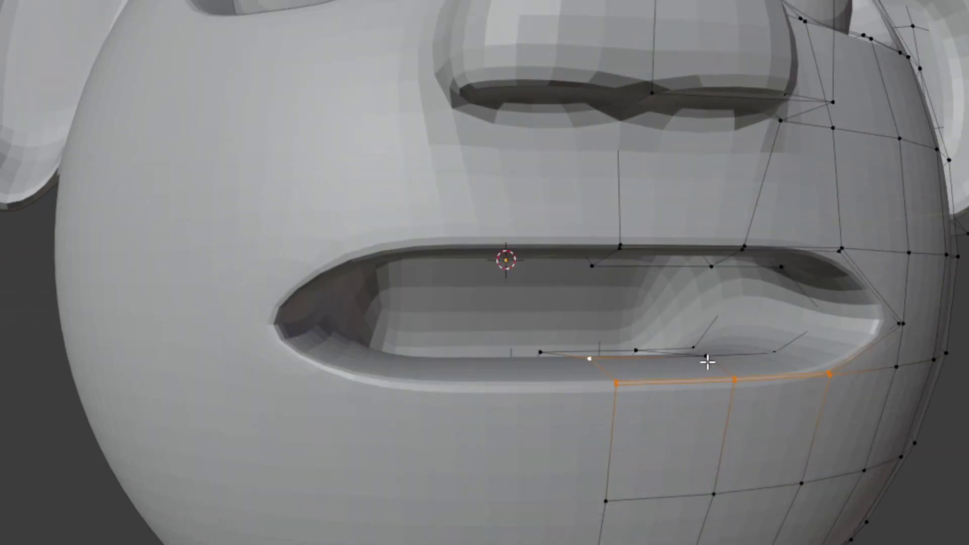
shift+click(706, 360)
shift+click(775, 353)
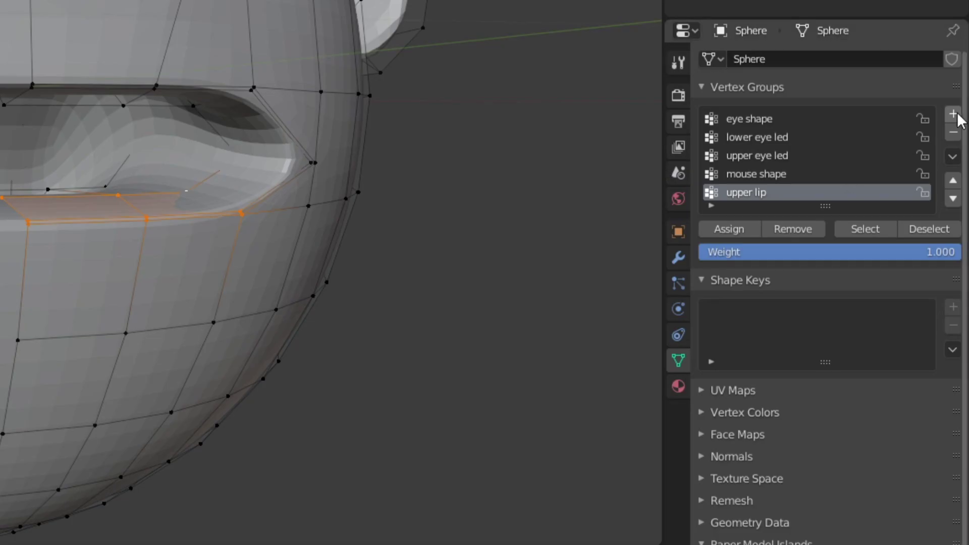
Create a vertex group named "lower lip" and assign the selected vertices to it.
click(955, 116)
double_click(774, 194)
text(lower)
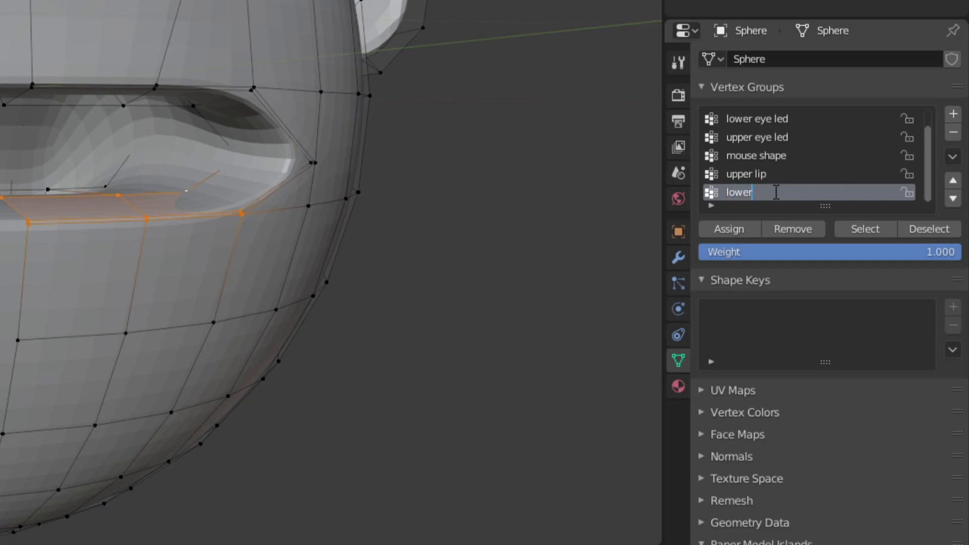
key(Return)
click(729, 231)
Select the outer and inner mouth-corner vertices, assign them to a new vertex group named "middle mouse ctrl", and deselect everything.
click(311, 163)
key(alt+z)
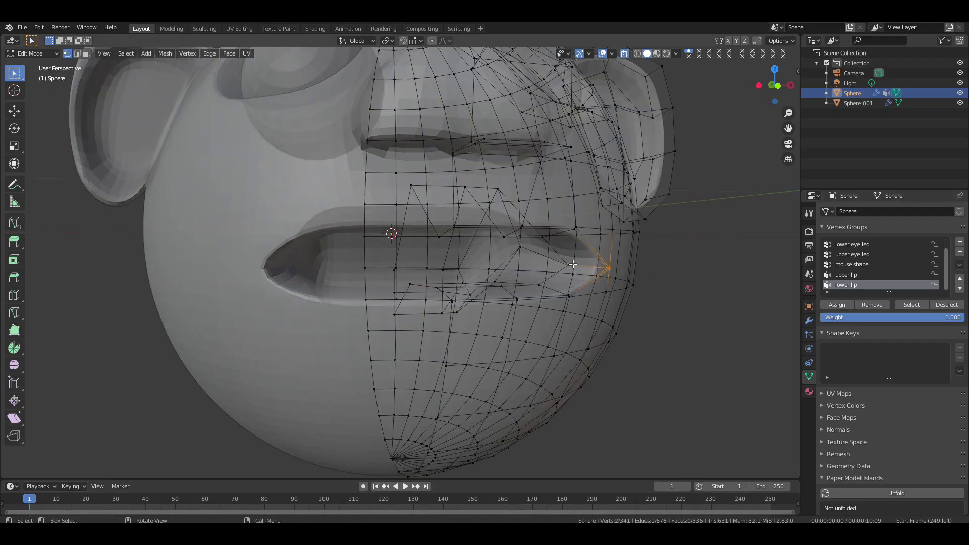
shift+click(244, 156)
key(alt+z)
click(960, 241)
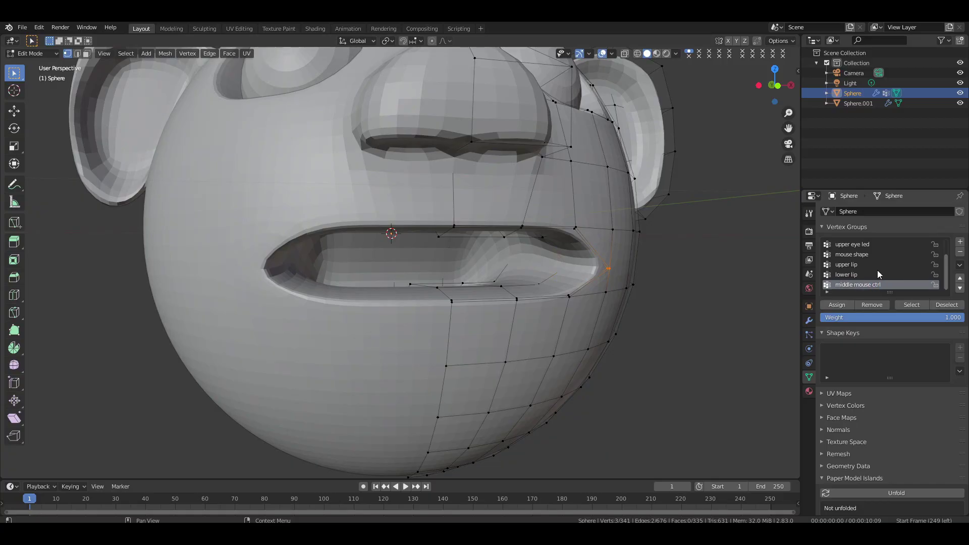
click(837, 305)
click(701, 320)
Select the vertices of both the upper lip and lower lip vertex groups.
scroll(702, 320, down, 1)
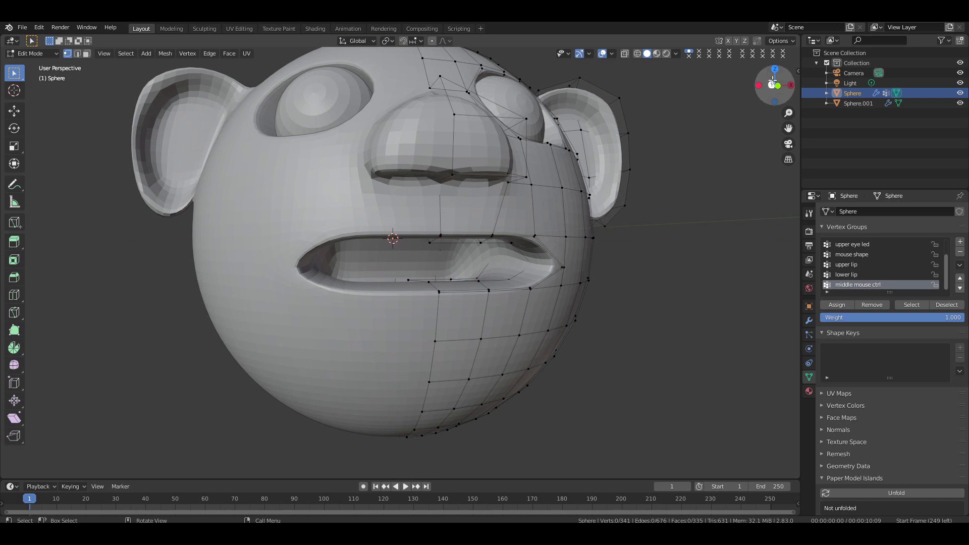
mouse_move(761, 77)
mouse_down()
mouse_move(744, 75)
mouse_move(766, 85)
mouse_up()
click(823, 277)
click(846, 266)
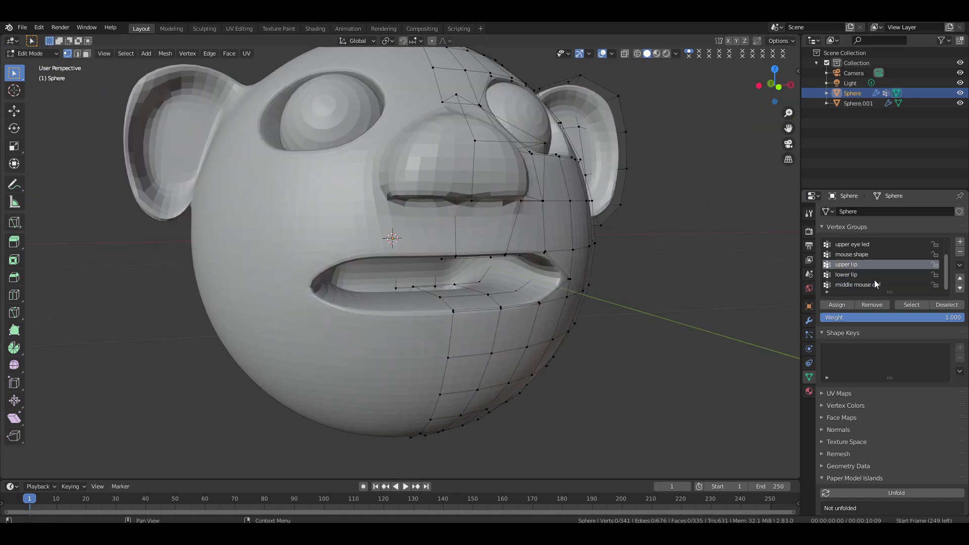
click(907, 304)
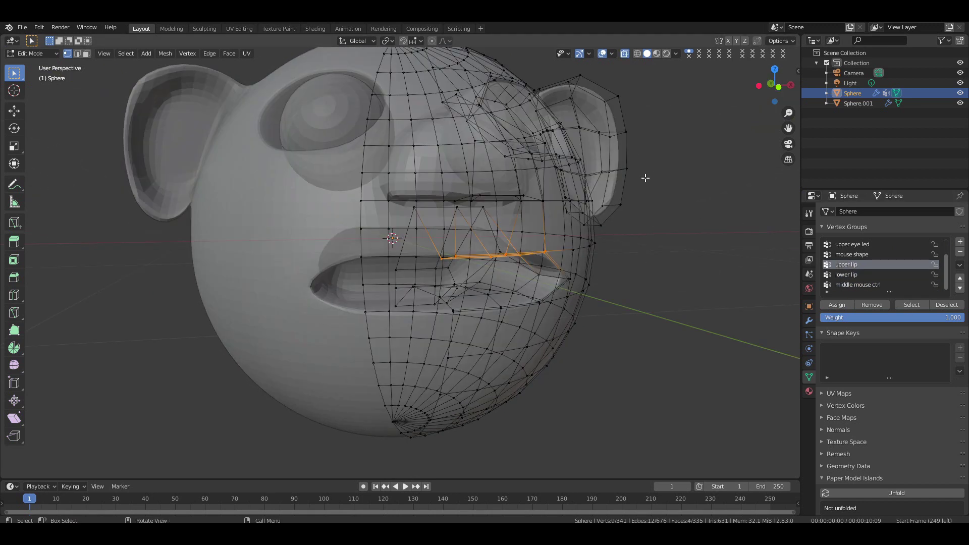
click(847, 275)
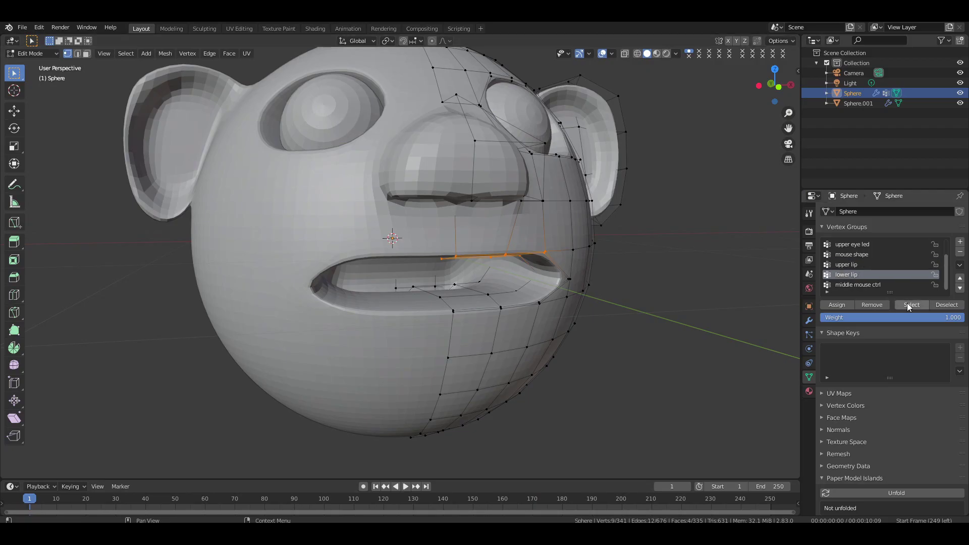
click(911, 305)
Scale the selected lip vertices almost flat along the global Z axis to close the mouth.
drag(776, 86, 762, 91)
key(alt+z)
key(alt+z)
key(s)
key(z)
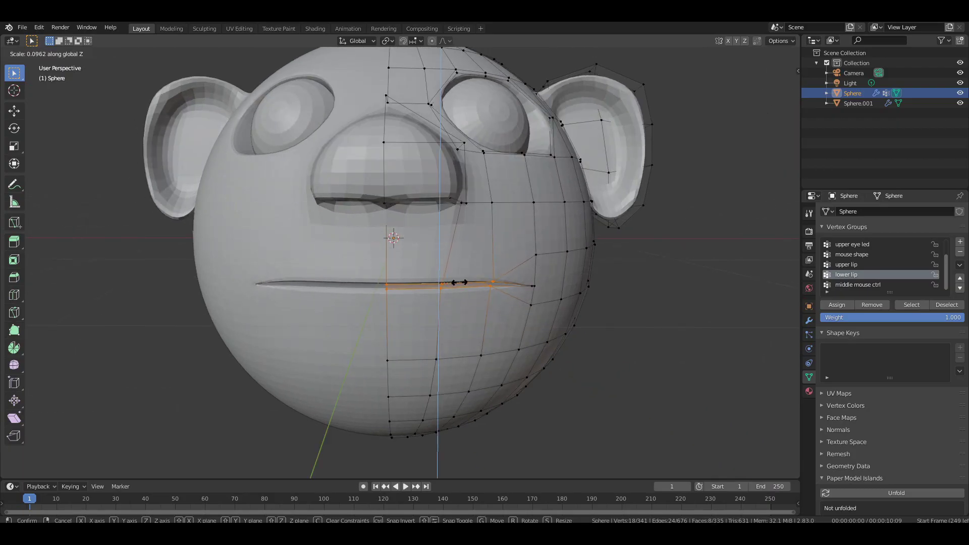
click(430, 289)
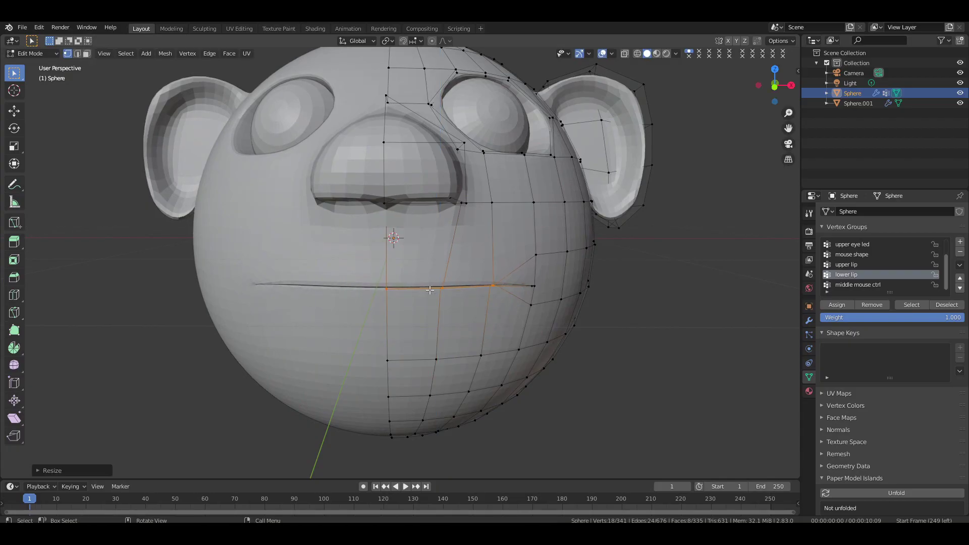
Select only the lower lip group's vertices and move them about 0.018 m forward along global Y in right view.
drag(762, 92, 817, 98)
click(731, 222)
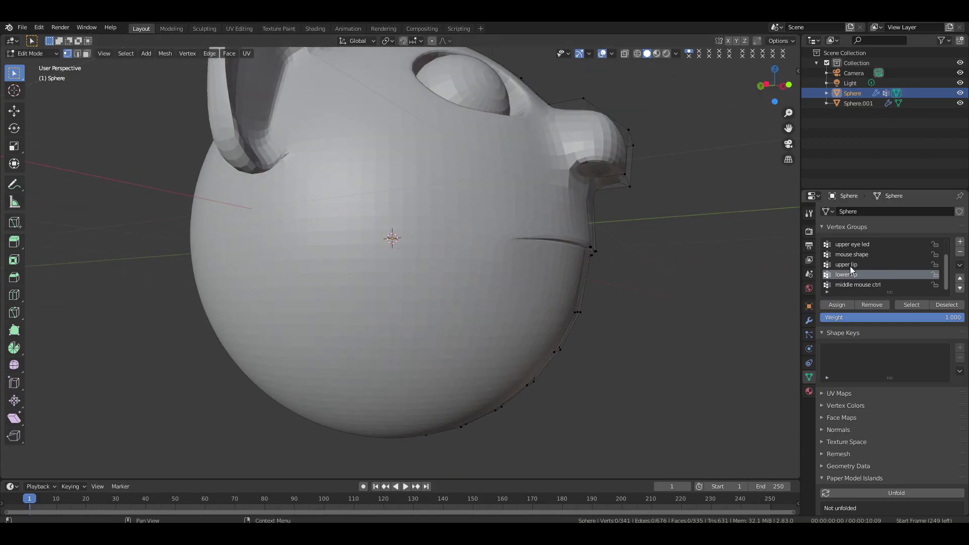
click(905, 306)
key(KP_3)
scroll(722, 234, up, 5)
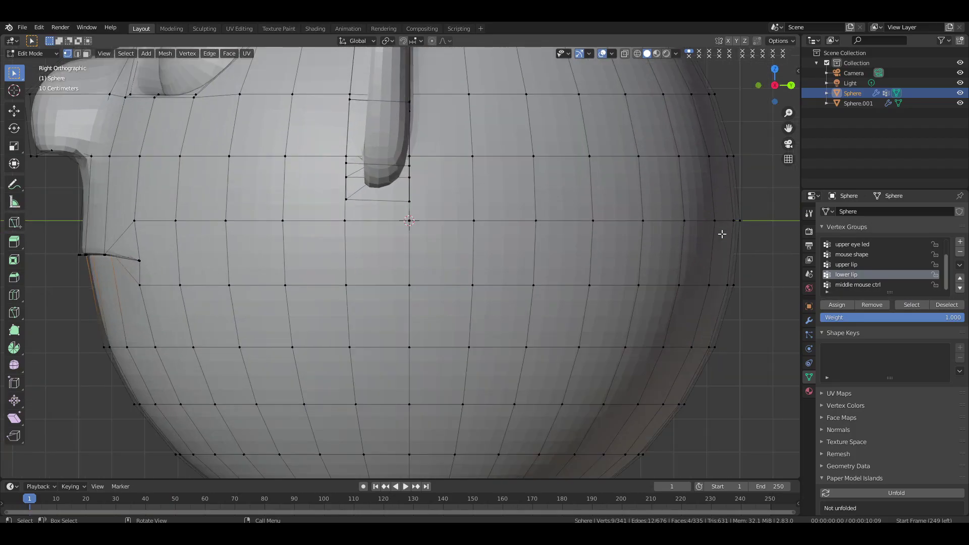
key(g)
key(y)
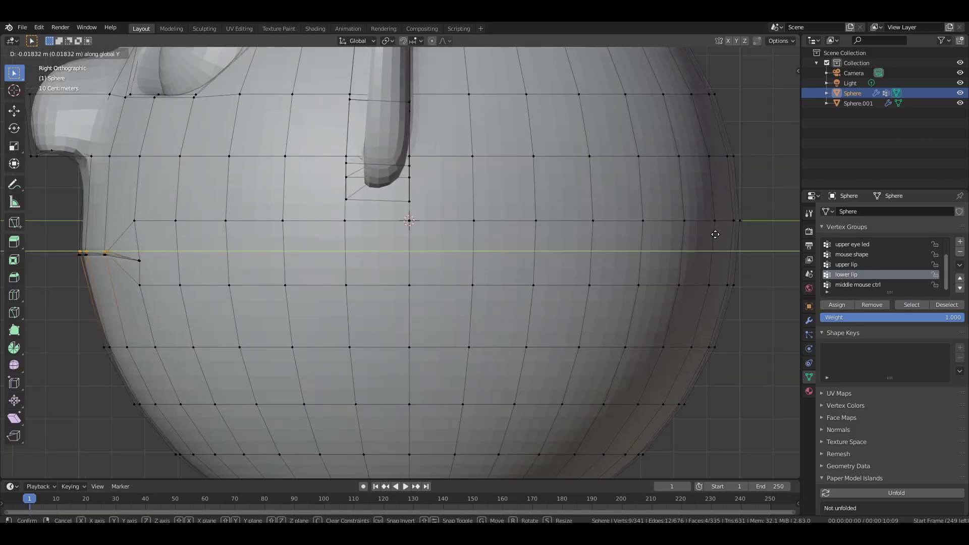
click(715, 234)
Nudge the lower lip vertices along global Y once more and inspect the closed mouth from an angle.
key(g)
key(y)
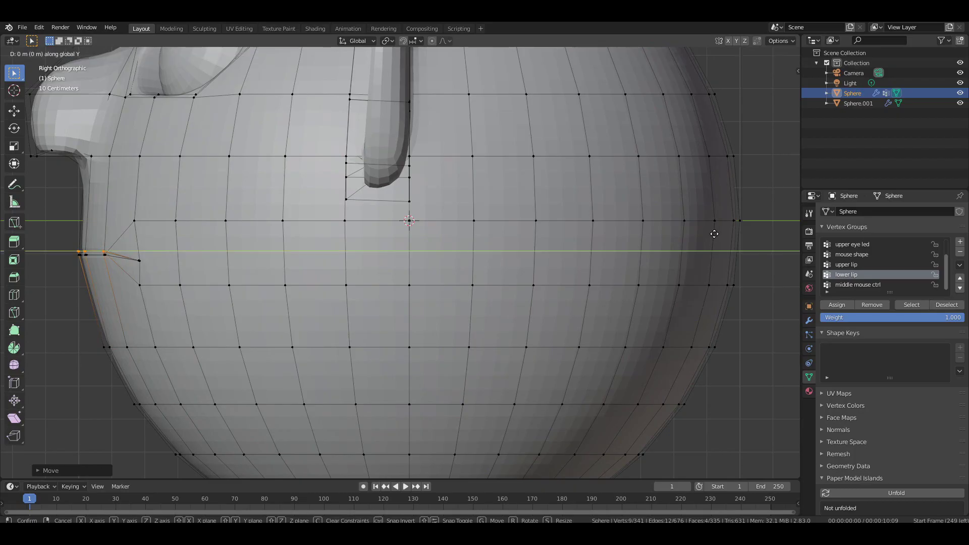
click(714, 233)
middle_drag(424, 212, 612, 195)
scroll(614, 193, down, 3)
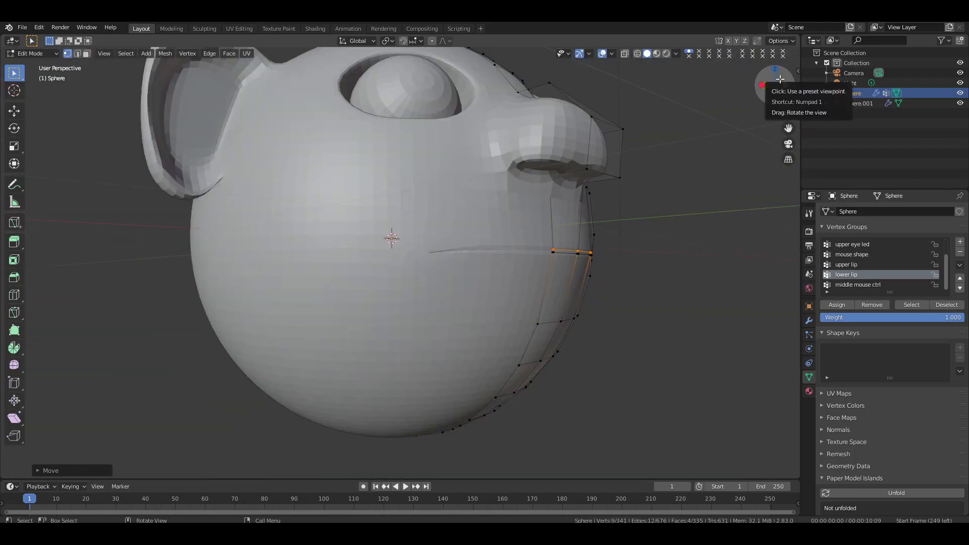
Deselect the mesh and undo the upper and lower lip moves that closed the mouth.
drag(772, 83, 641, 183)
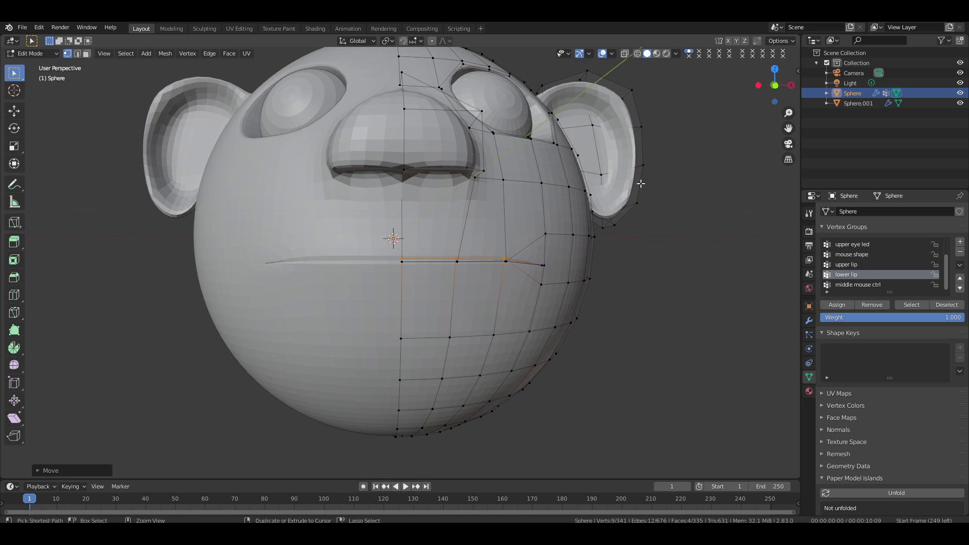
click(663, 224)
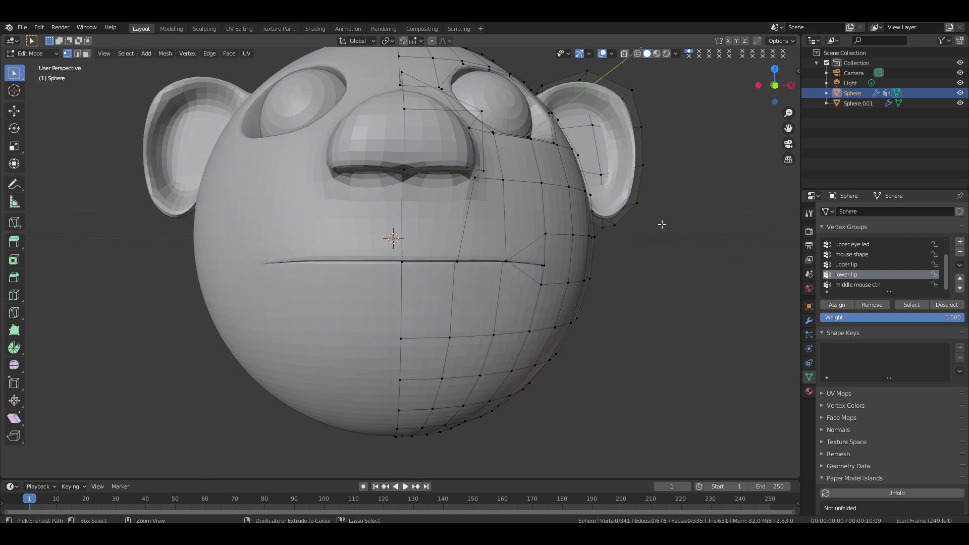
key(ctrl+z)
key(ctrl+z)
key(ctrl+z)
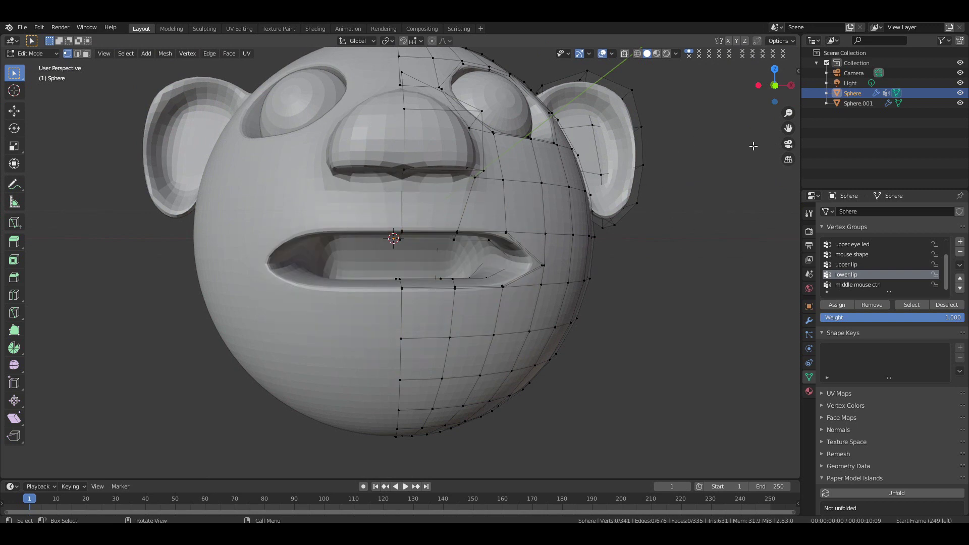
drag(772, 84, 561, 195)
scroll(671, 194, down, 1)
key(Tab)
click(588, 256)
click(502, 240)
key(Tab)
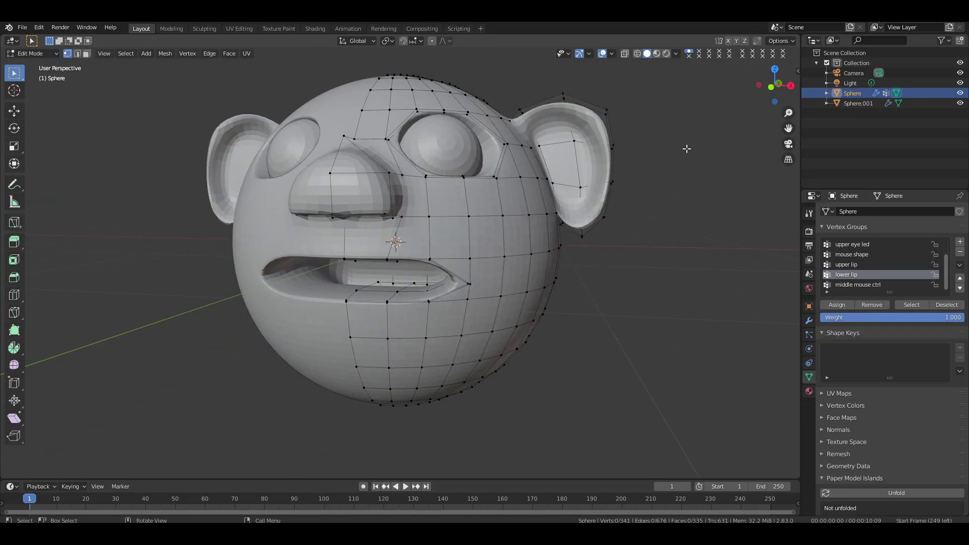
drag(766, 103, 156, 146)
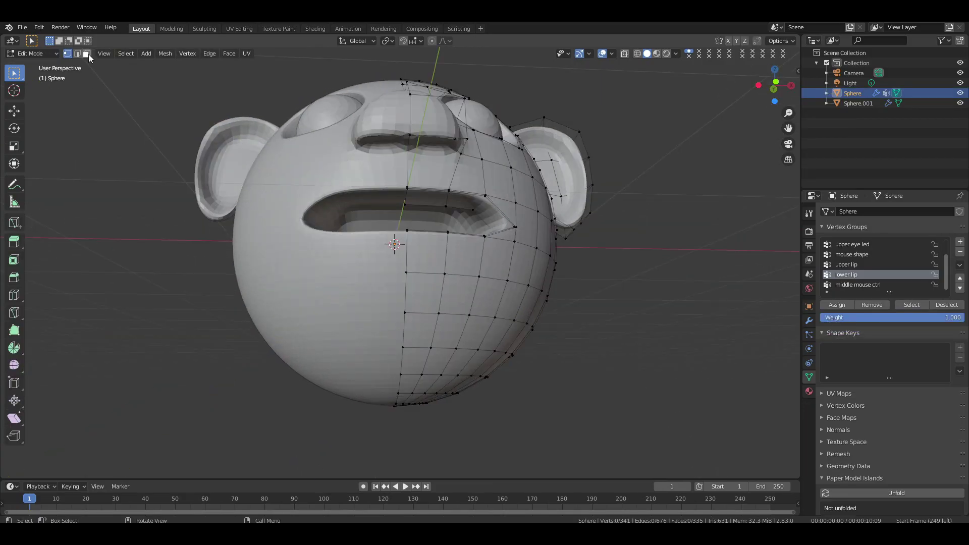
Select the three faces along the inner lower lip in face mode and turn off the Subdivision modifier's viewport display.
drag(775, 85, 488, 295)
click(455, 305)
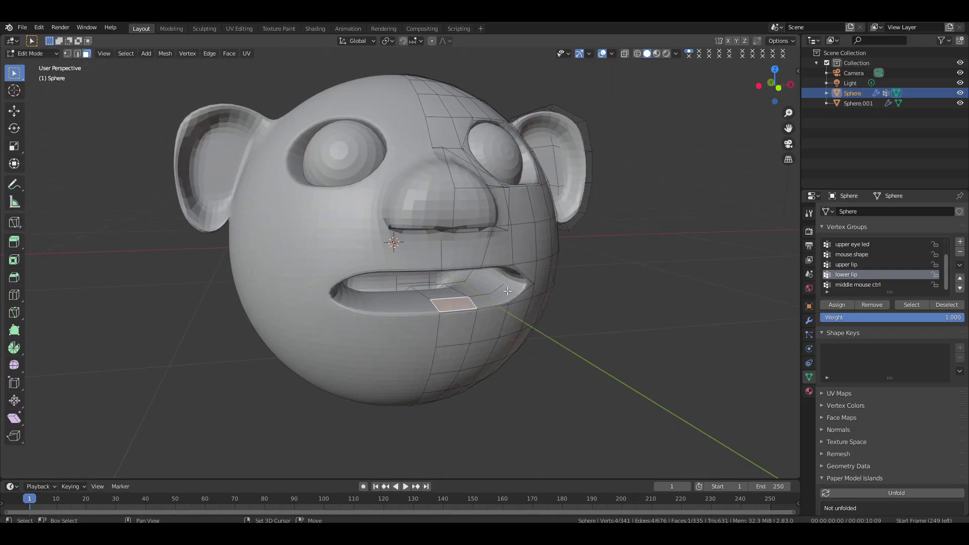
shift+click(507, 291)
shift+click(489, 298)
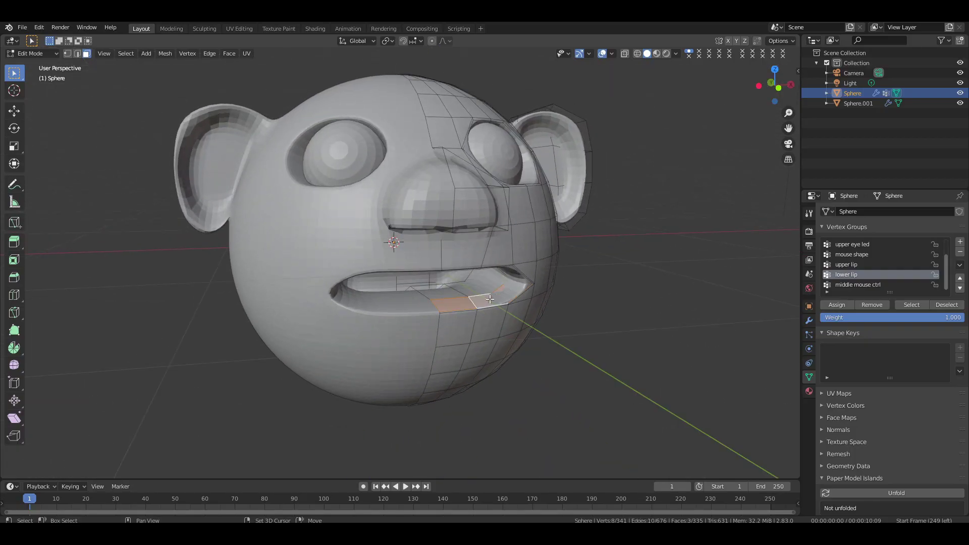
click(809, 320)
click(889, 266)
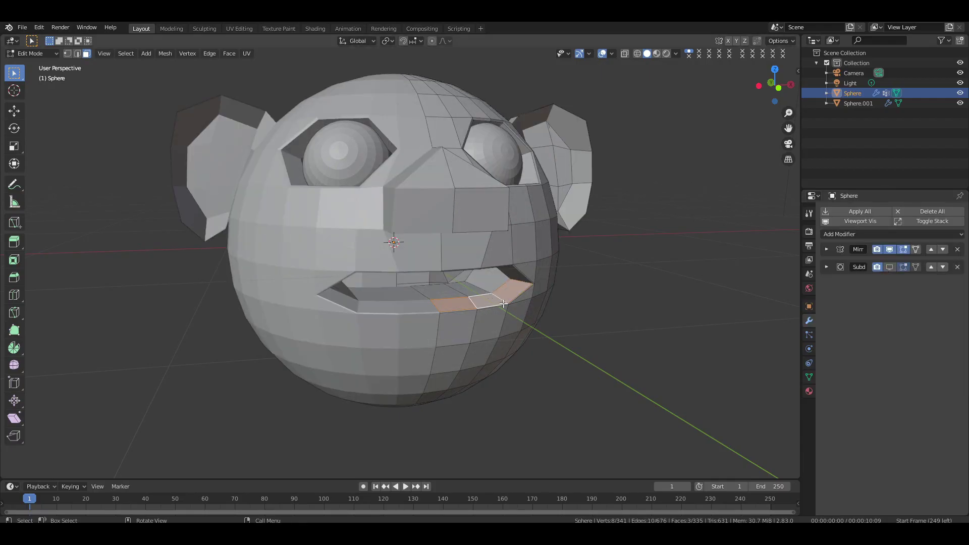
Duplicate the selected lower-lip faces in place, separate them by selection into their own object, and return to Object Mode.
key(shift+d)
right_click(593, 315)
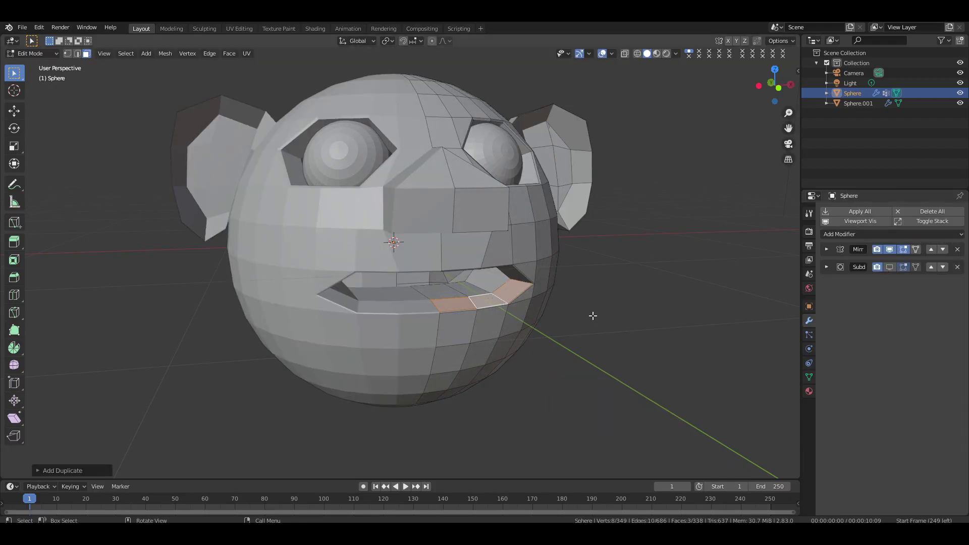
key(p)
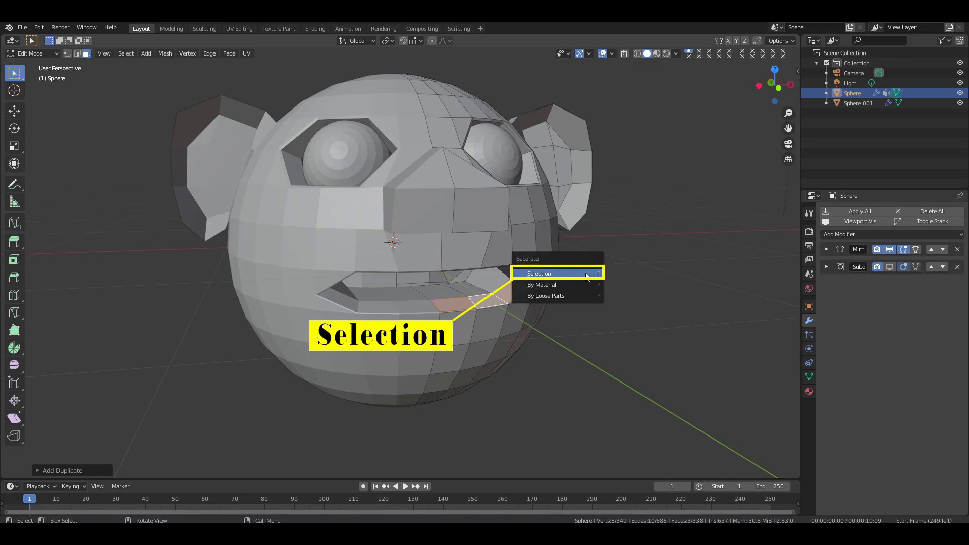
click(565, 273)
key(Tab)
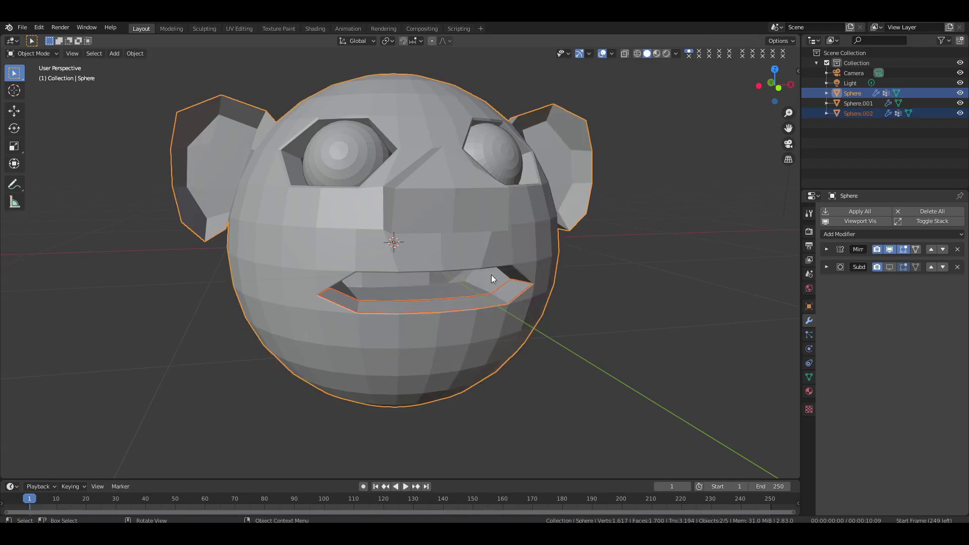
Rename the head object as "face".
click(570, 164)
click(861, 94)
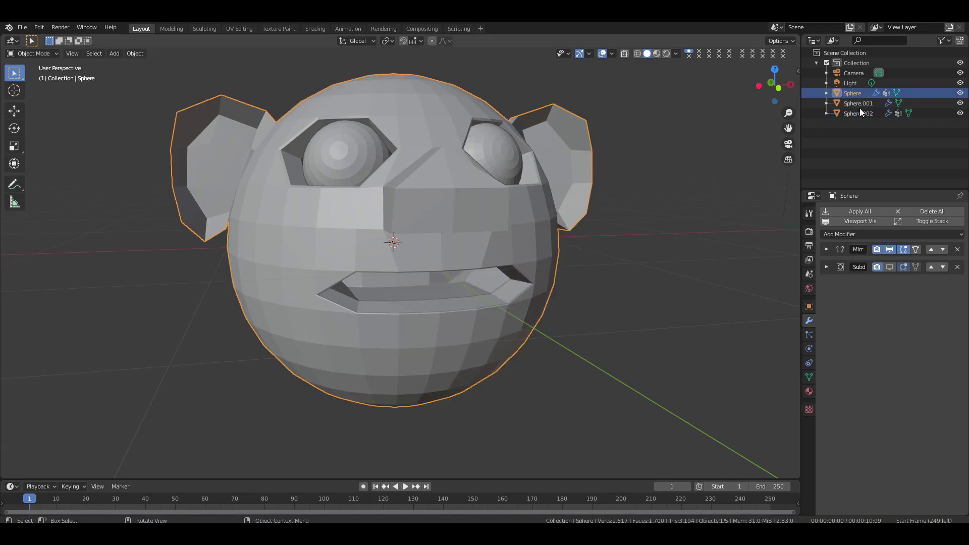
double_click(864, 93)
key(BackSpace)
text(face)
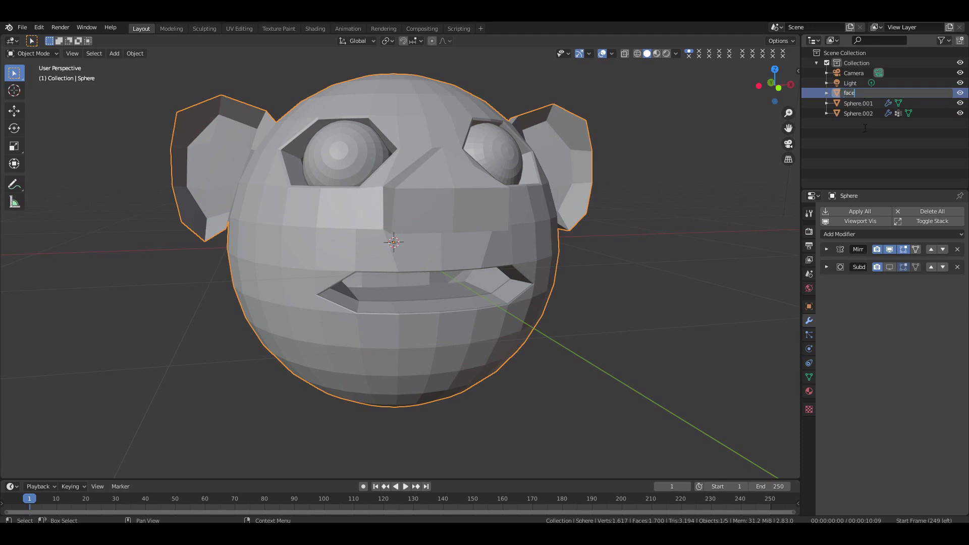
key(Return)
Rename the eye sphere object as "eye ball".
click(862, 103)
double_click(862, 103)
text(eye)
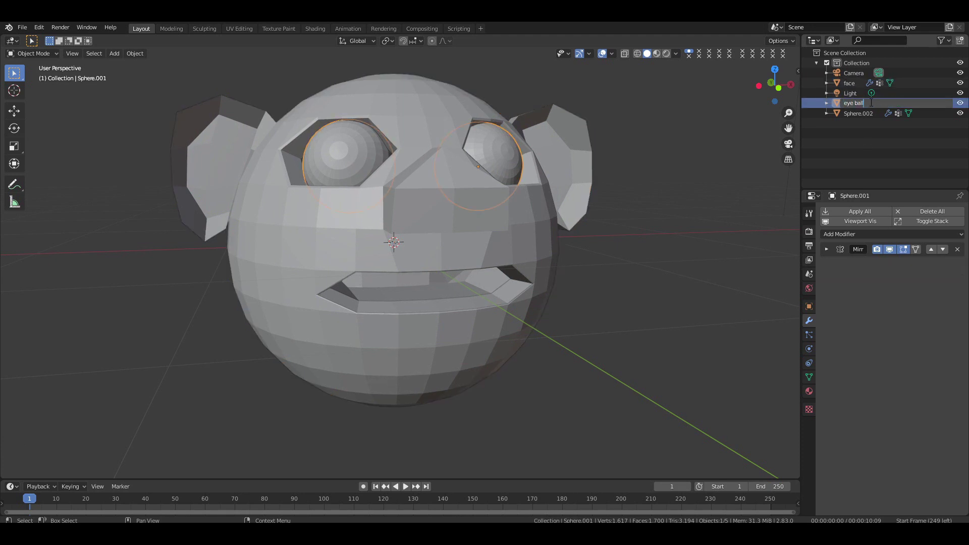
text( ball)
key(Return)
Rename the separated lower-lip strip as "lower teeth".
click(868, 114)
double_click(868, 114)
key(BackSpace)
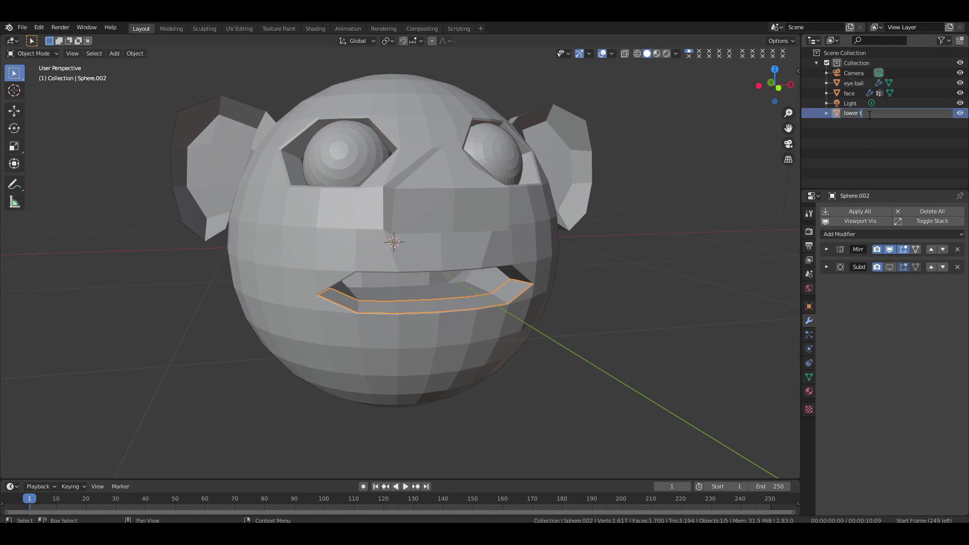
key(Return)
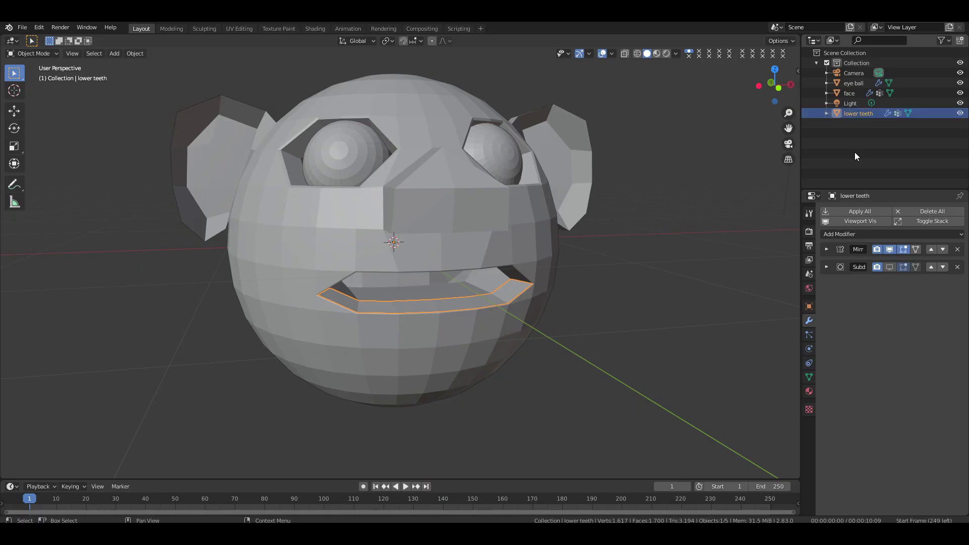
Hide the face and eye ball objects, leaving the lower teeth strip isolated.
click(960, 93)
click(960, 82)
scroll(543, 252, up, 1)
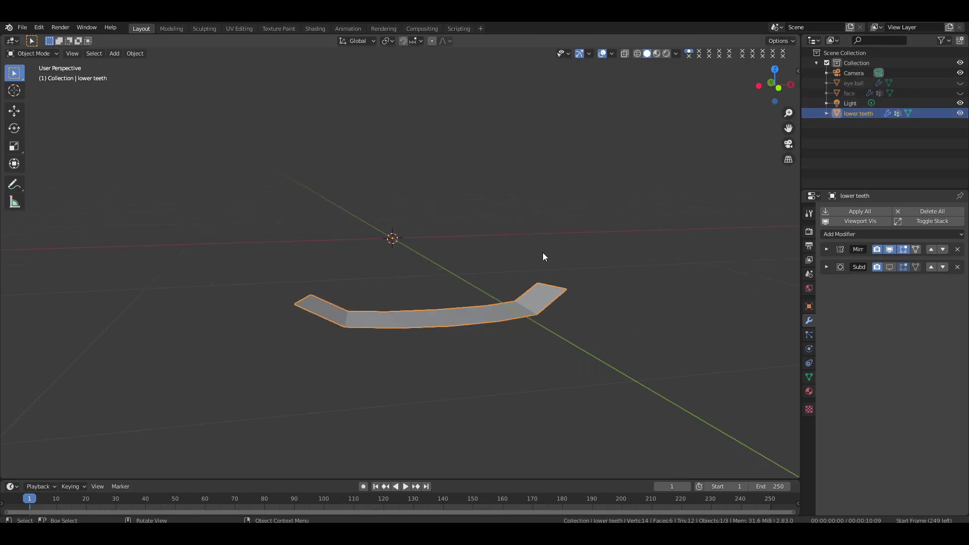
Remove the Subdivision modifier from the lower teeth, apply its Mirror modifier, and enter Edit Mode.
click(957, 267)
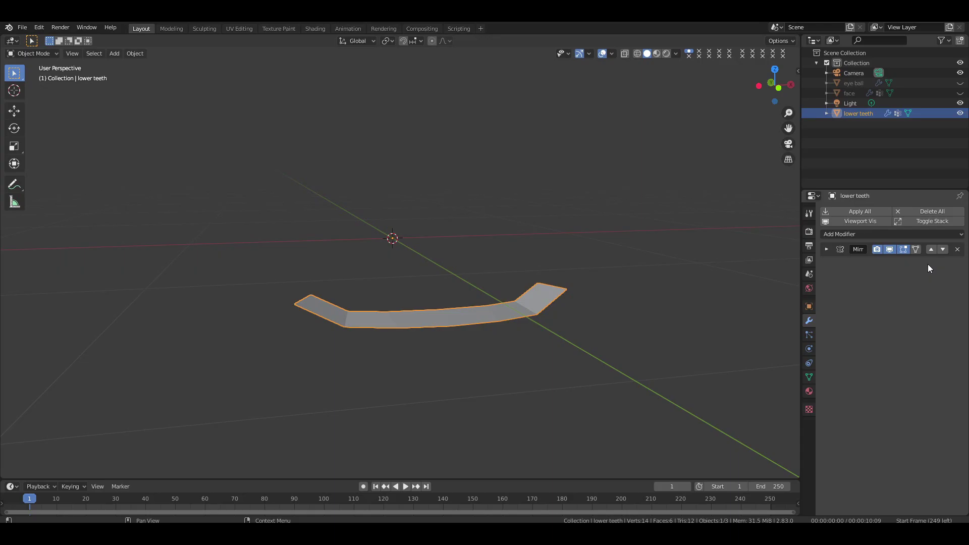
click(826, 249)
click(843, 262)
key(Tab)
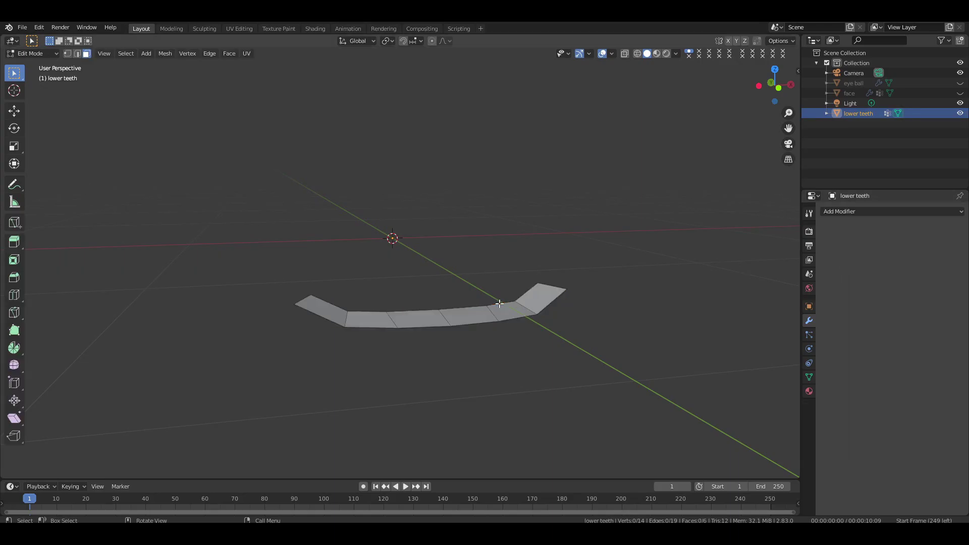
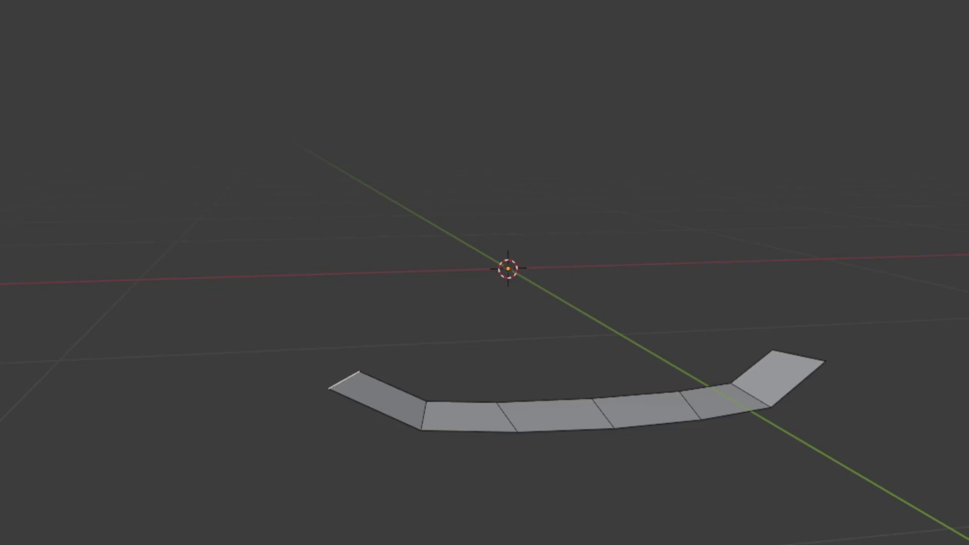
Select the two outer end edges of the lower teeth strip and move them down about 0.07 m along Z.
middle_drag(485, 273, 467, 308)
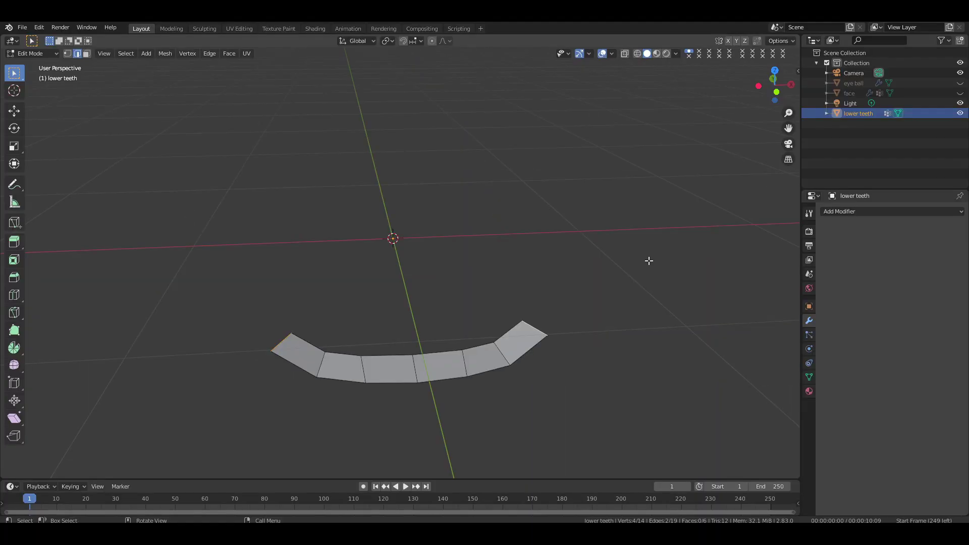
key(KP_1)
key(g)
key(z)
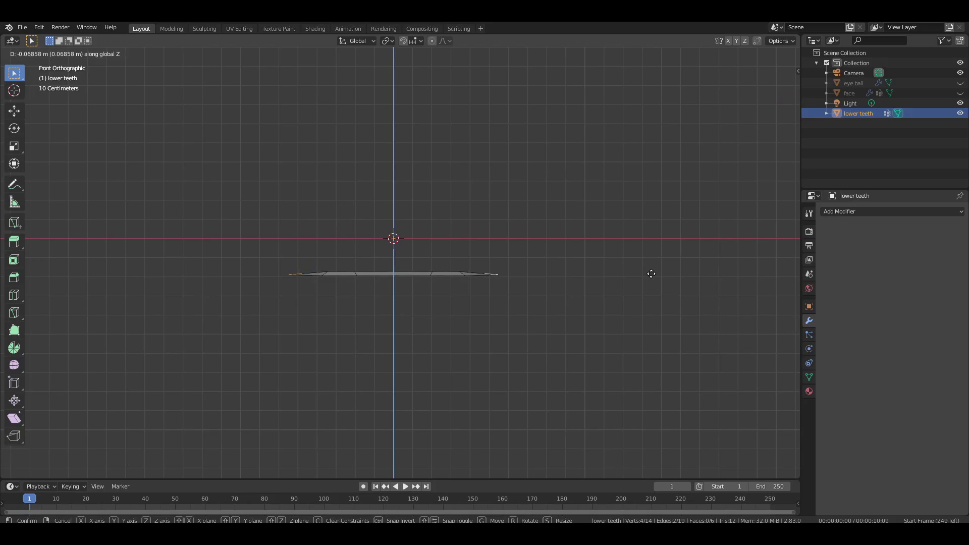
click(651, 274)
Level the strip's two end edges further by moving them down about 0.005 m along Z.
drag(775, 83, 664, 198)
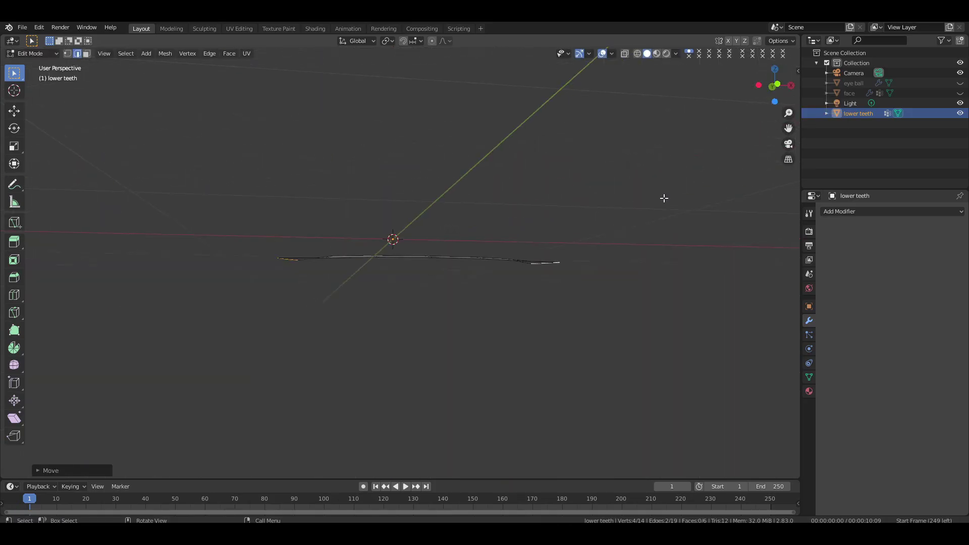
key(KP_1)
key(g)
key(z)
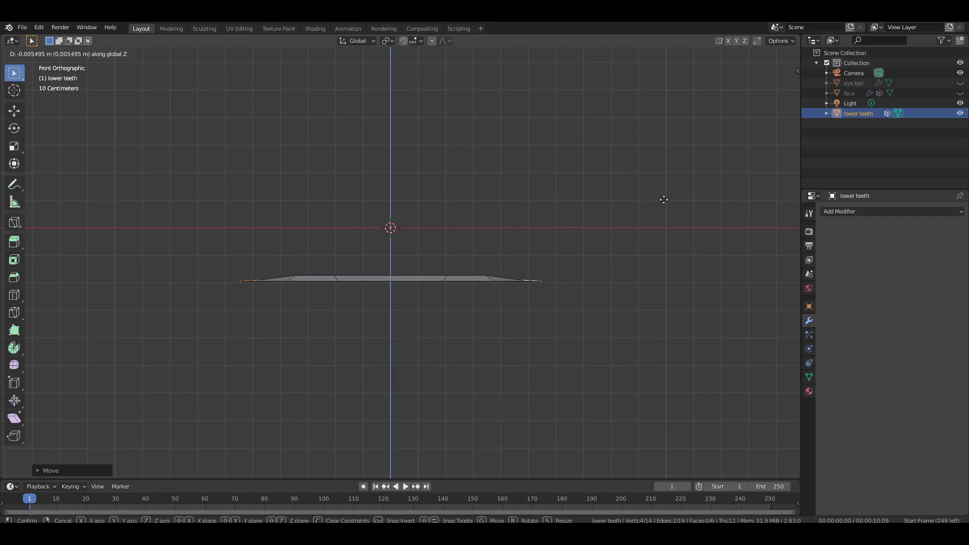
click(664, 199)
Select all faces of the lower teeth strip and extrude them up about 0.1 m along Z.
drag(775, 85, 780, 105)
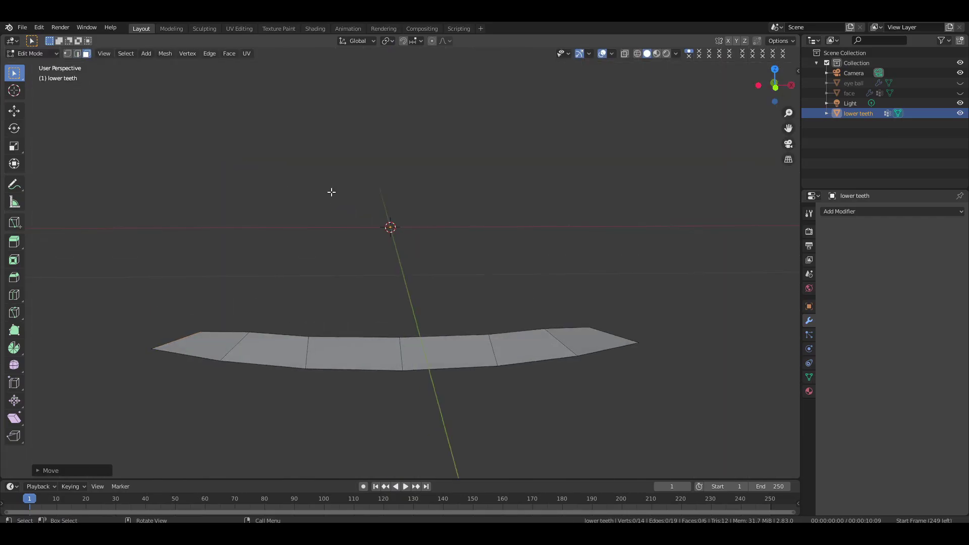
key(a)
key(KP_1)
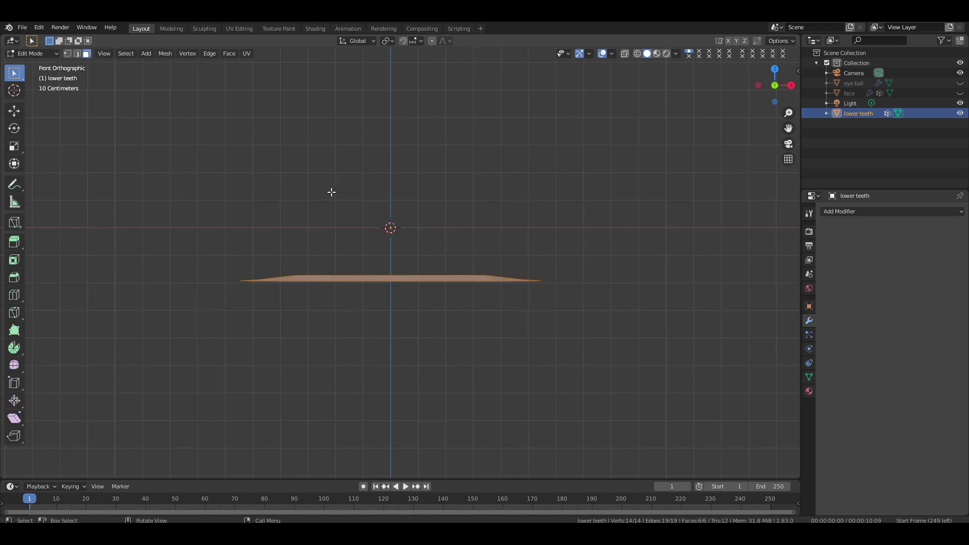
key(e)
key(z)
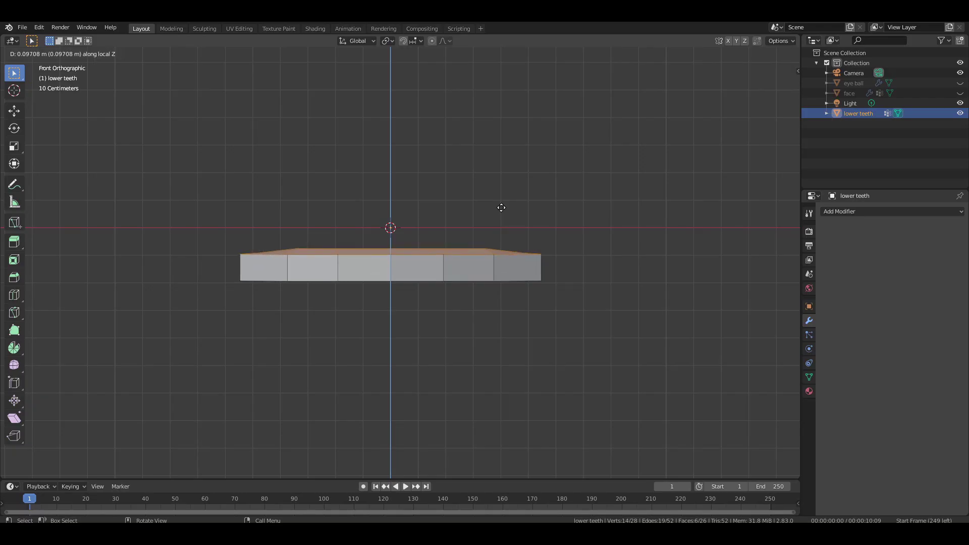
click(500, 207)
Show the face again and move the lower teeth object back into the mouth along the Y axis.
click(960, 93)
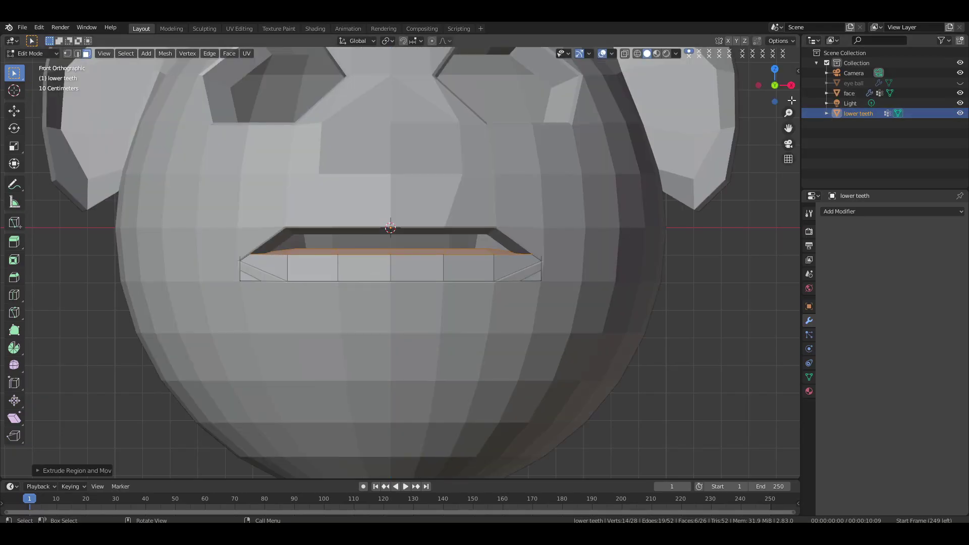
drag(797, 81, 742, 95)
scroll(613, 204, down, 5)
key(Tab)
key(g)
key(x)
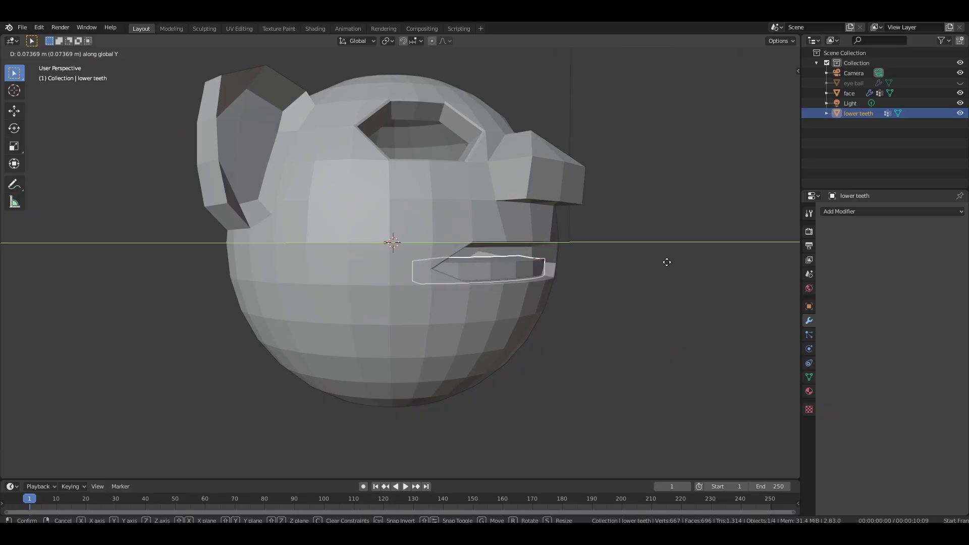
click(651, 264)
mouse_move(768, 85)
mouse_down()
mouse_move(768, 98)
mouse_move(767, 87)
mouse_up()
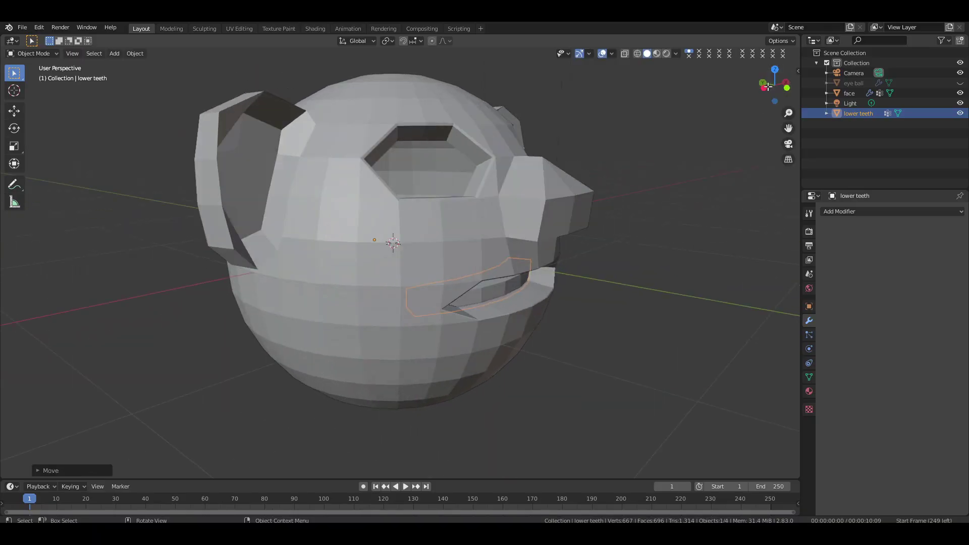
Switch the viewport to wireframe shading and move the lower teeth about 0.11 m deeper into the mouth along Y.
click(638, 53)
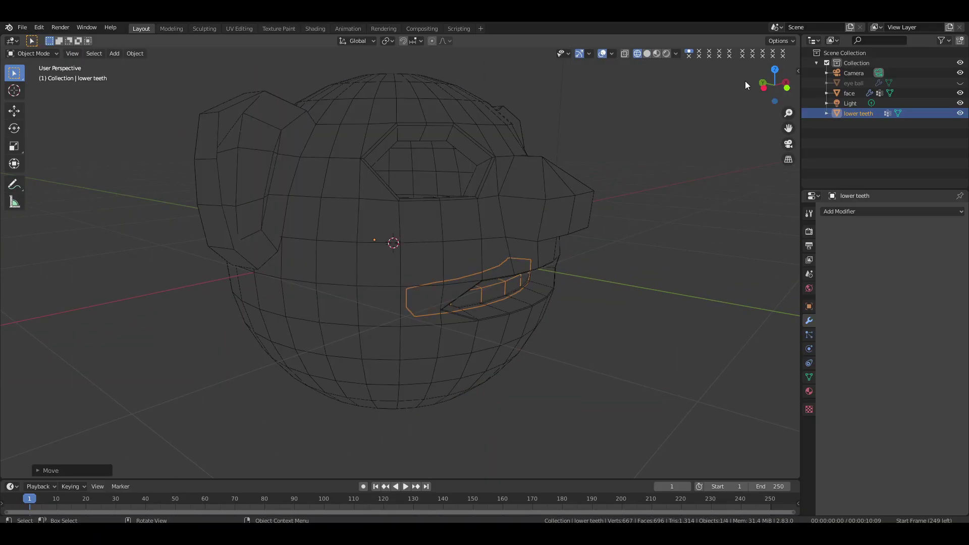
drag(767, 83, 772, 85)
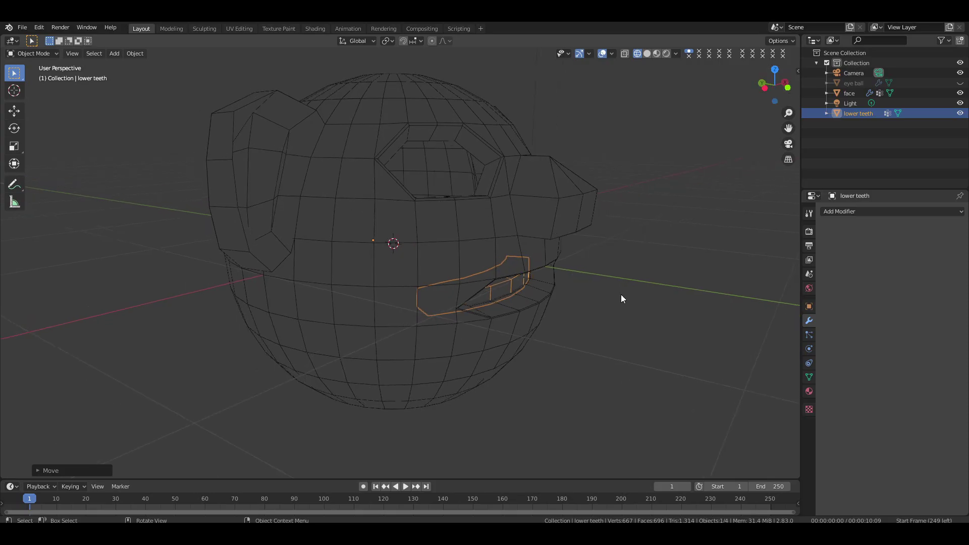
key(g)
key(y)
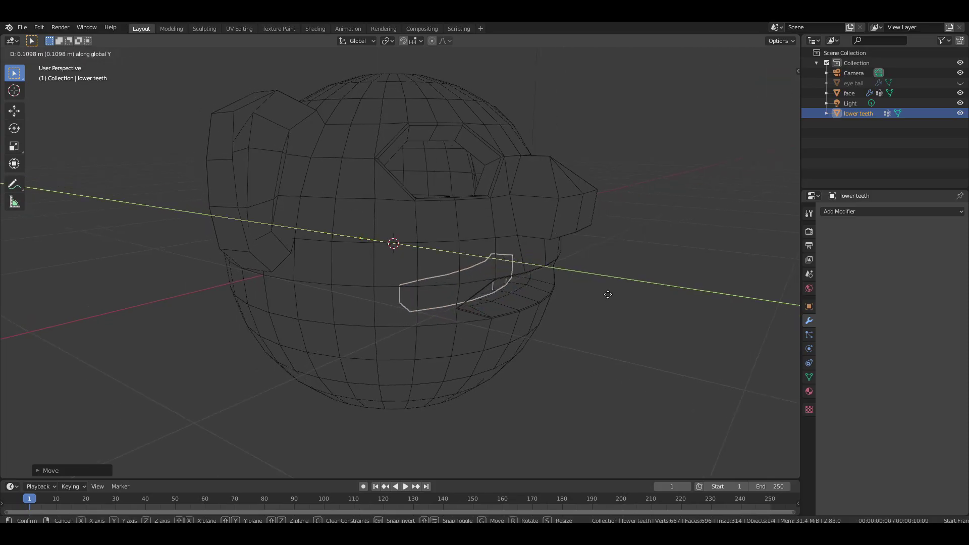
click(607, 294)
Bring the lower teeth forward about 0.07 m along the Y axis towards the lip.
key(g)
key(y)
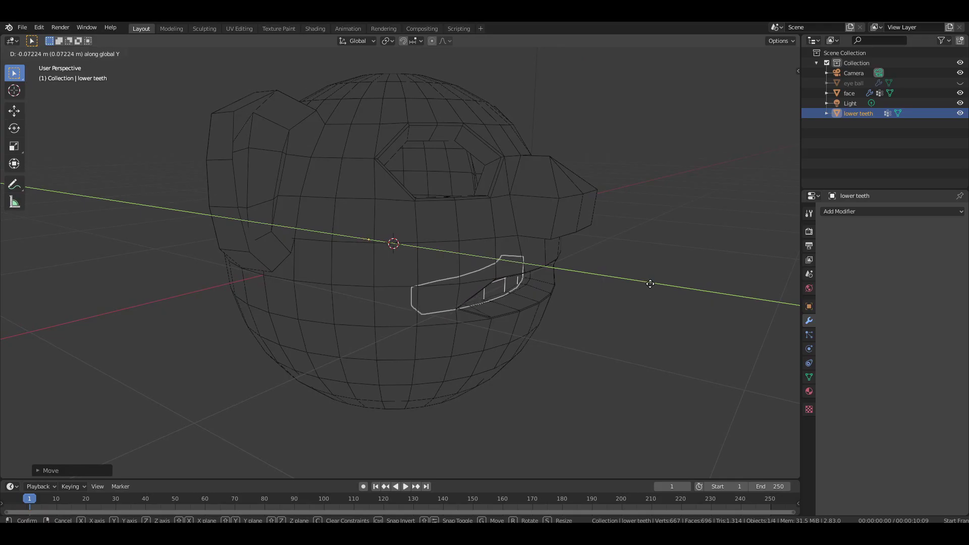
click(649, 282)
drag(773, 87, 718, 79)
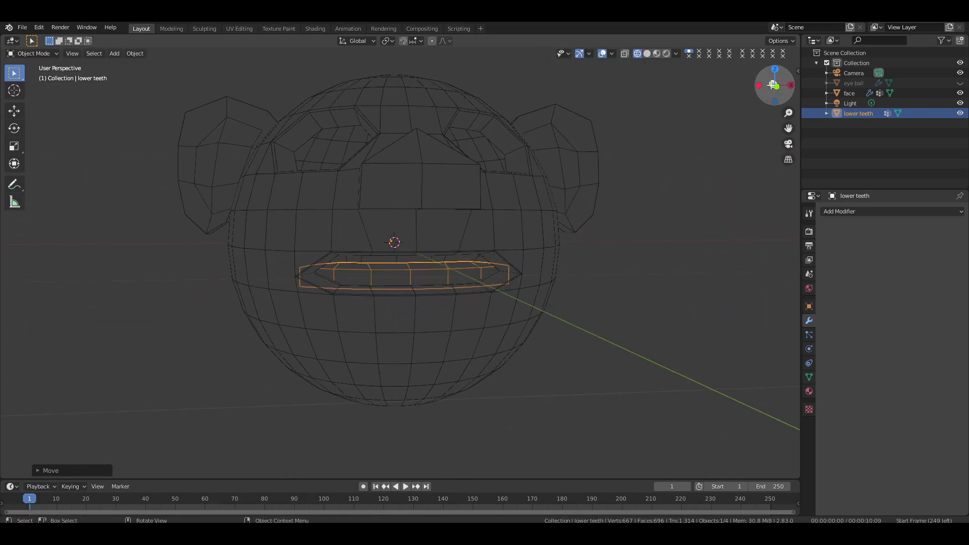
Switch the viewport to solid shading, hide the face object and enter Edit Mode on the lower teeth.
click(646, 53)
scroll(689, 155, up, 5)
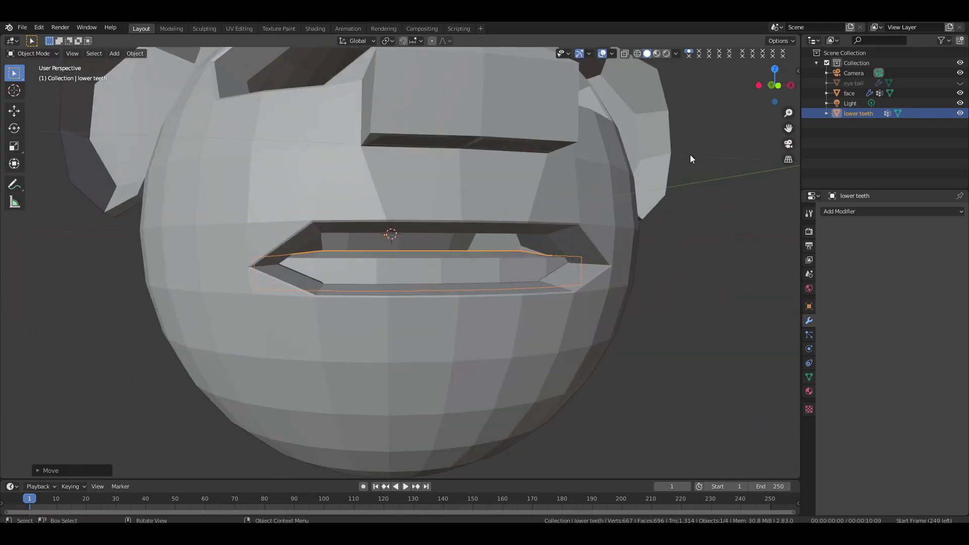
click(960, 93)
key(Tab)
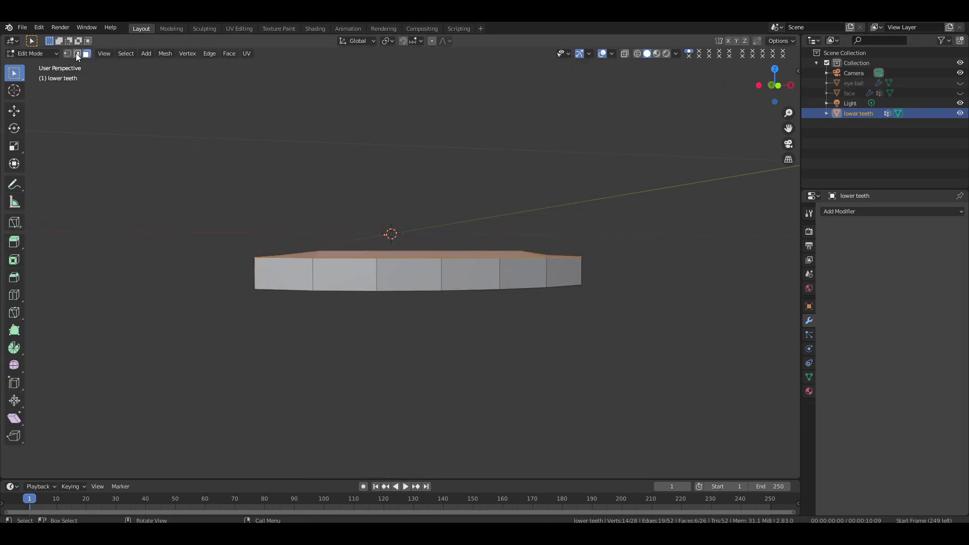
Select the five vertical edges between the front faces of the lower teeth and bevel them by 0.002 m.
click(77, 54)
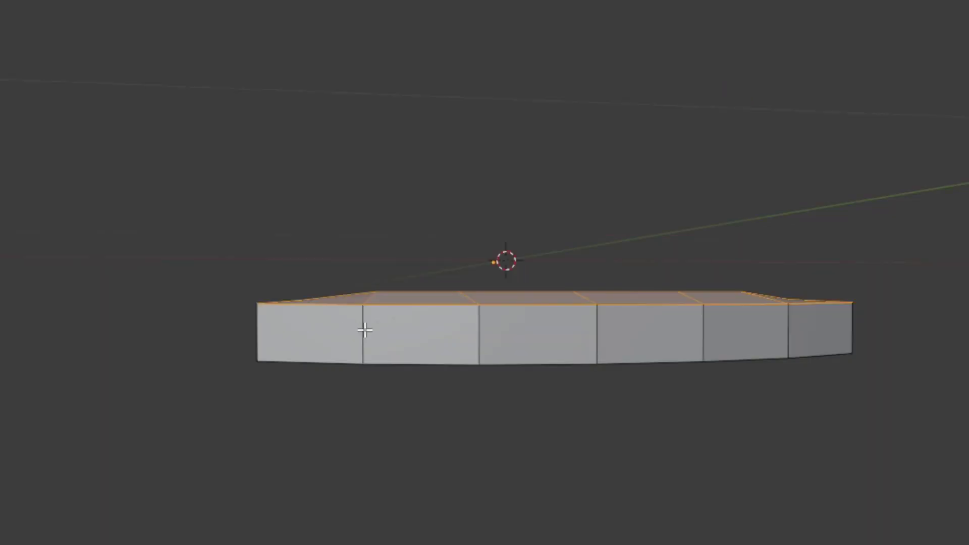
click(364, 330)
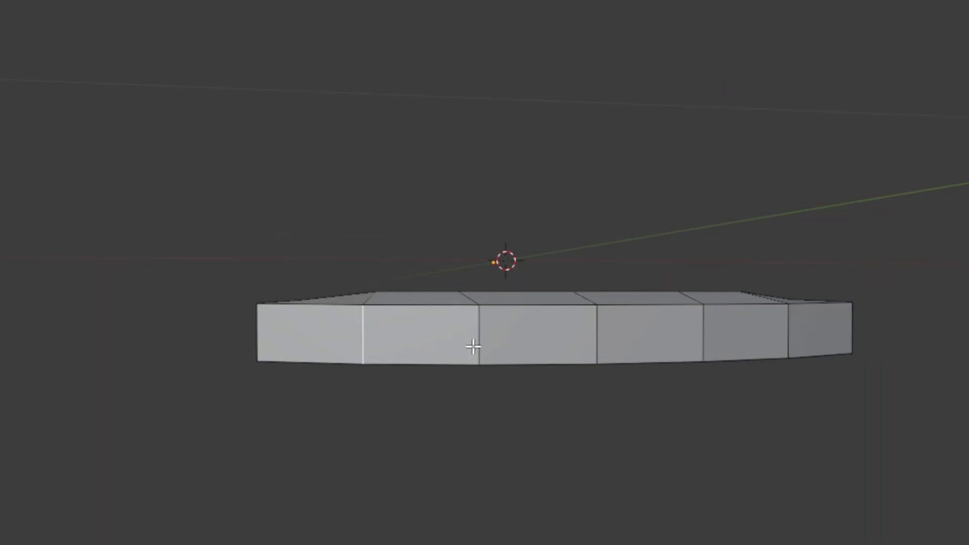
shift+click(480, 346)
shift+click(596, 340)
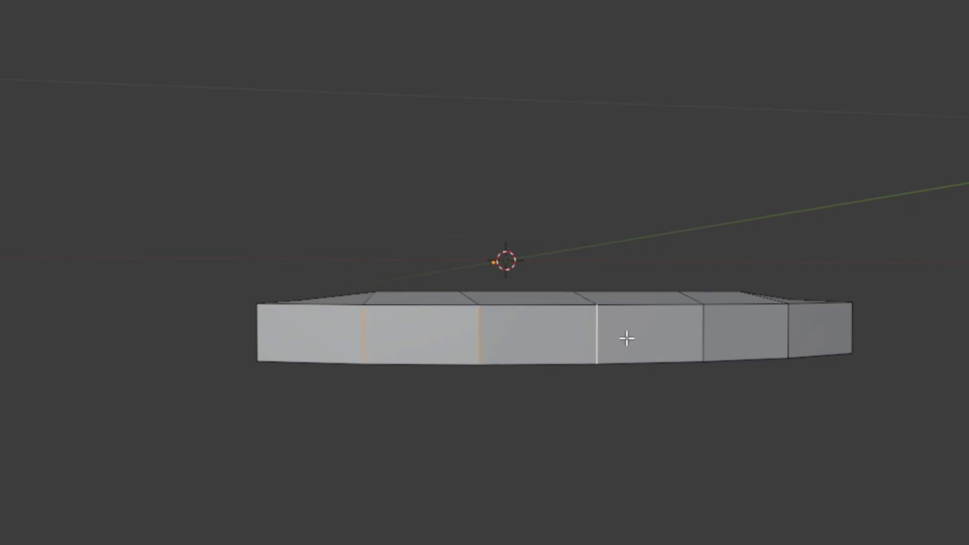
shift+click(703, 338)
shift+click(789, 338)
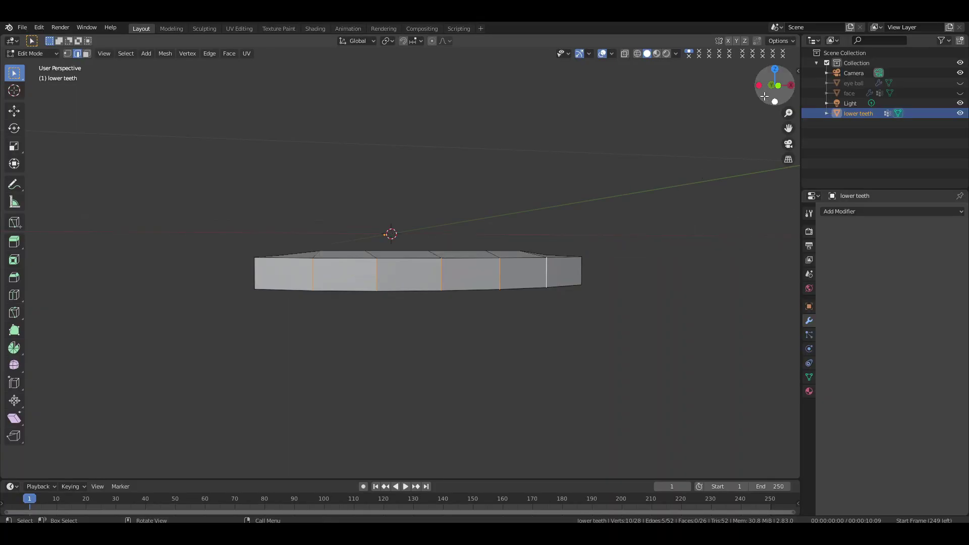
drag(772, 85, 738, 111)
key(ctrl+b)
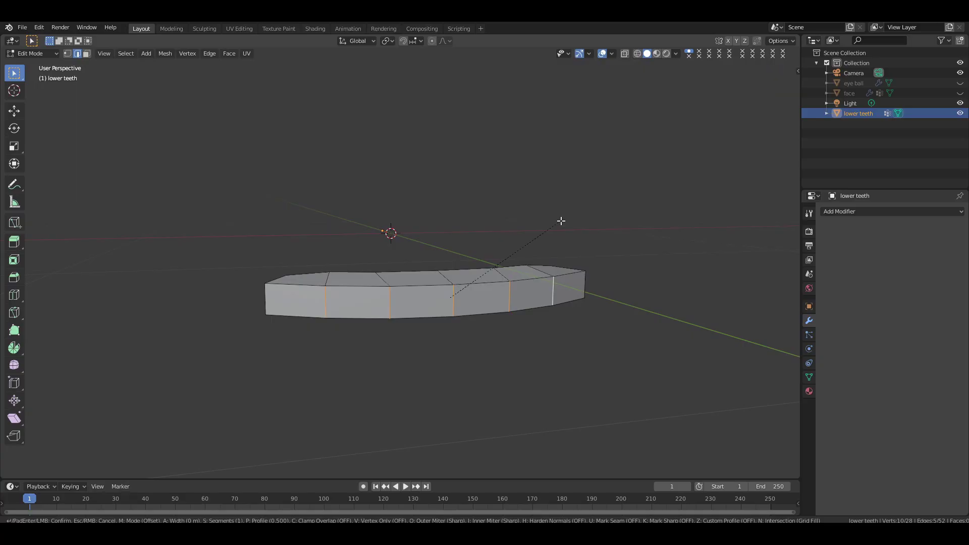
text(0.002)
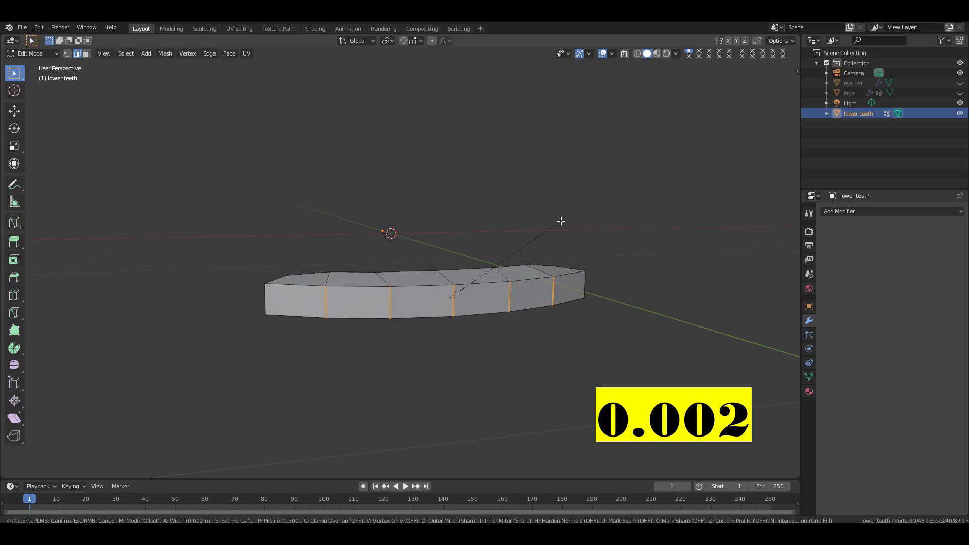
key(Return)
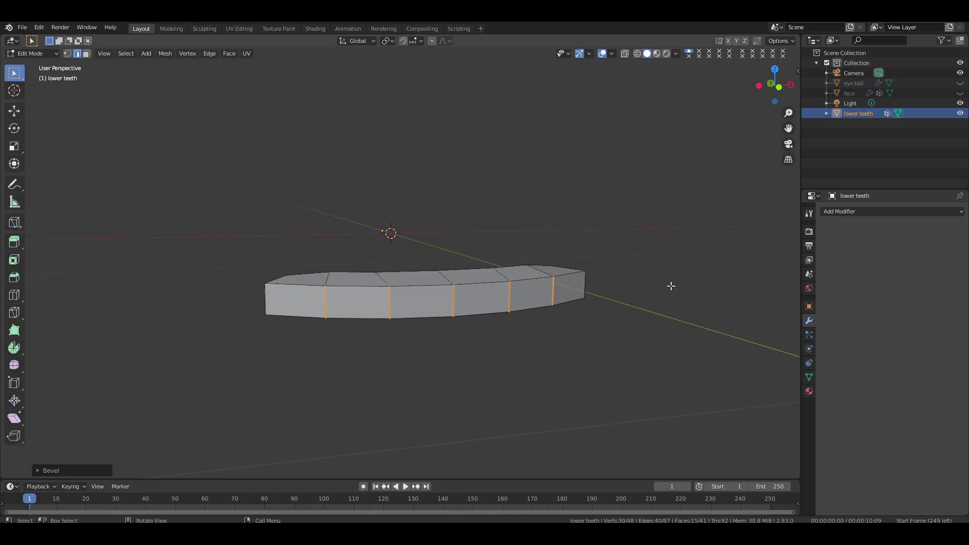
Extrude the thin bevelled strips between the teeth about 0.002 m along the Y axis.
key(g)
key(y)
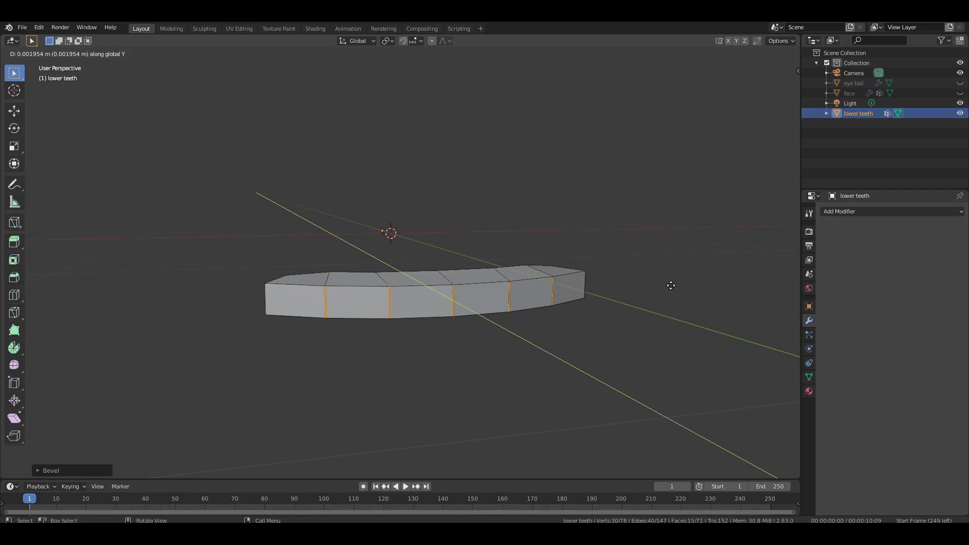
click(670, 286)
Give the lower teeth a default material and a second black material, and assign the black one to the bevelled strips.
click(809, 391)
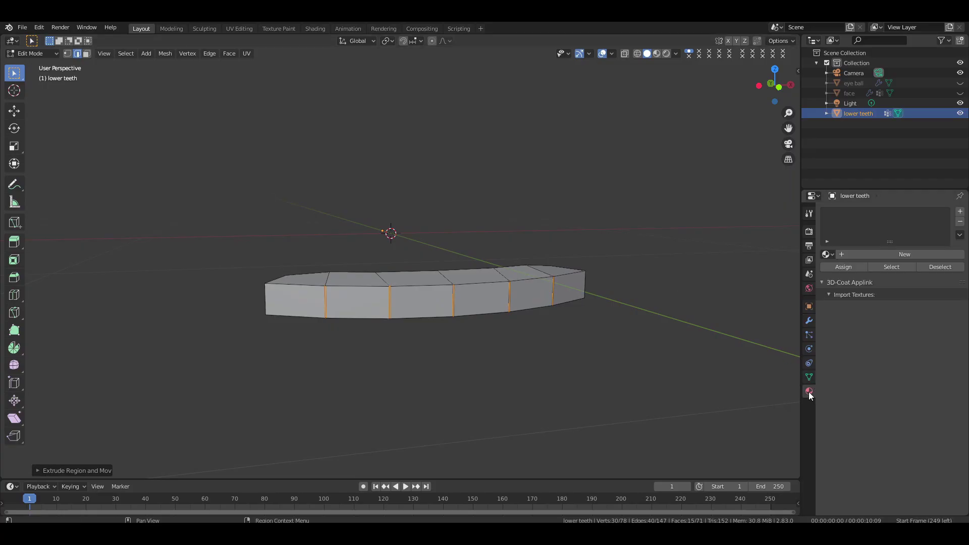
click(862, 257)
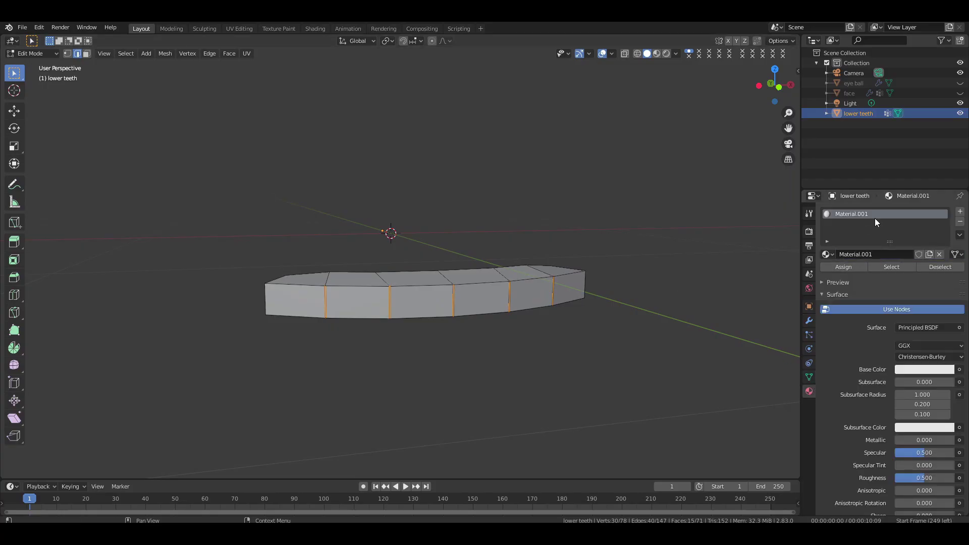
click(959, 213)
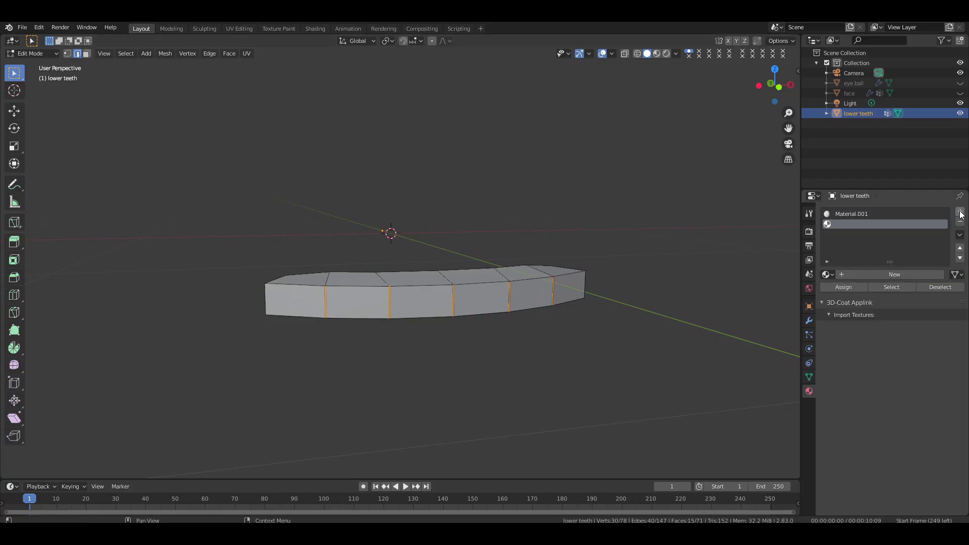
click(851, 274)
click(912, 389)
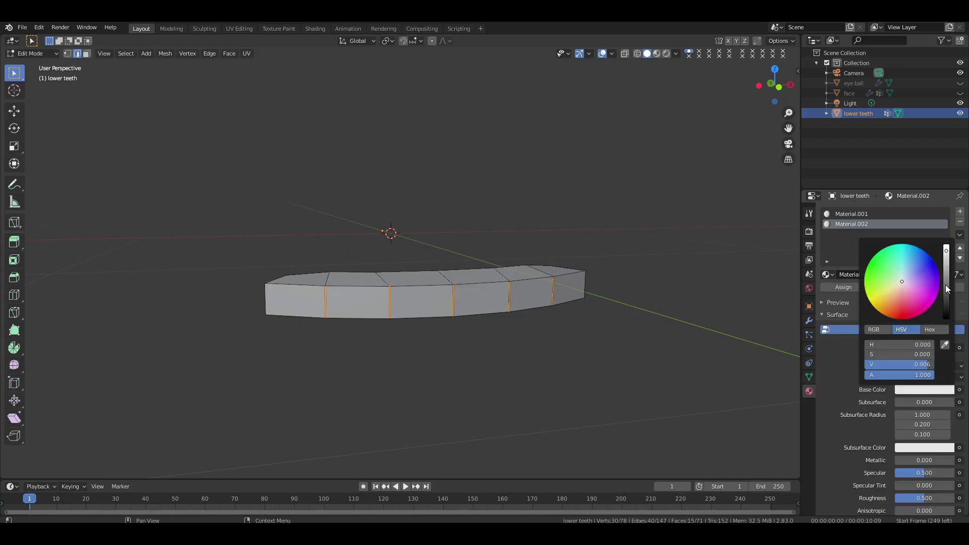
drag(945, 288, 946, 319)
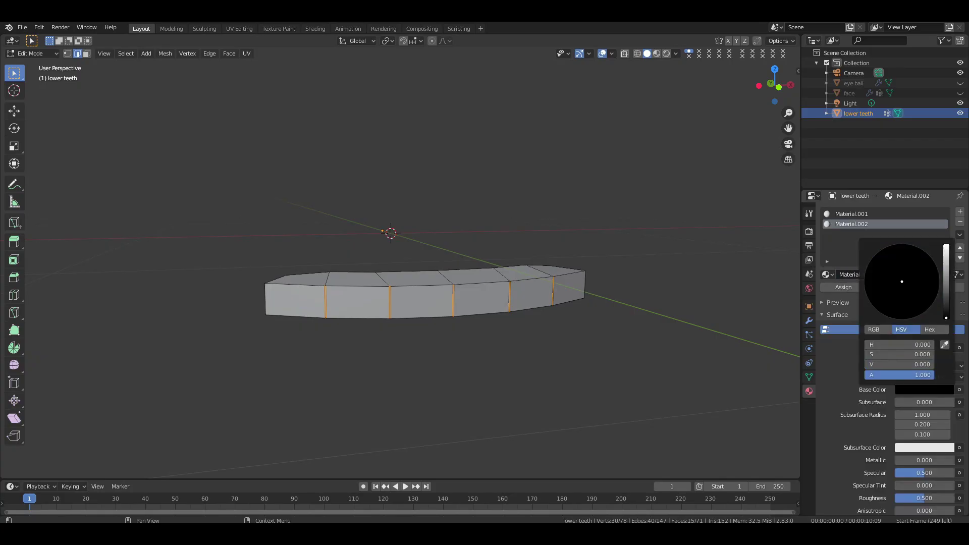
click(842, 287)
Return to Object Mode and show the face and eye ball objects again.
key(Tab)
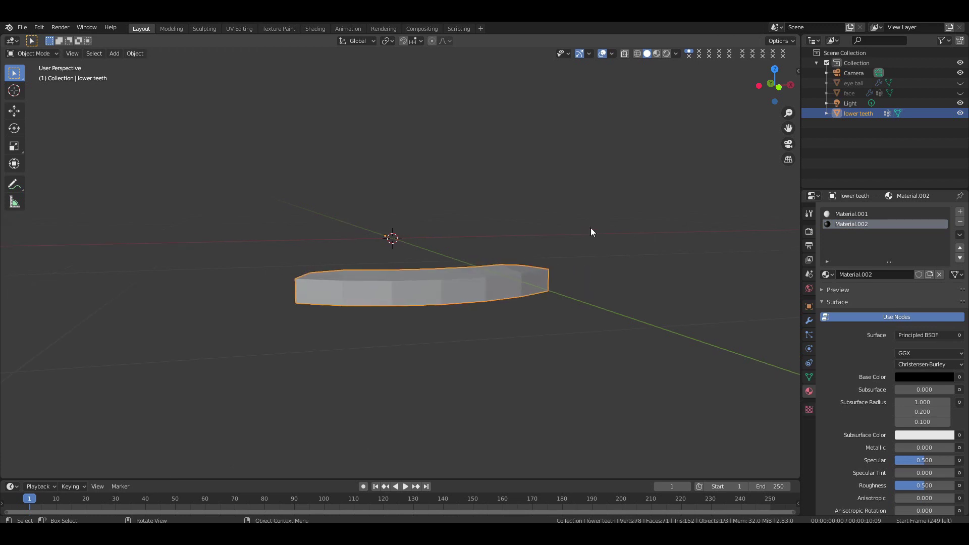
click(960, 93)
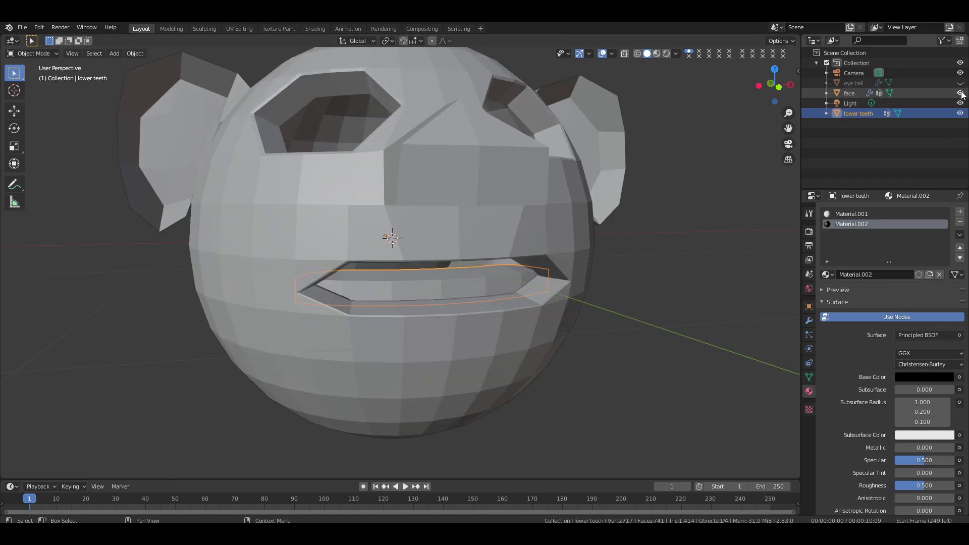
click(960, 83)
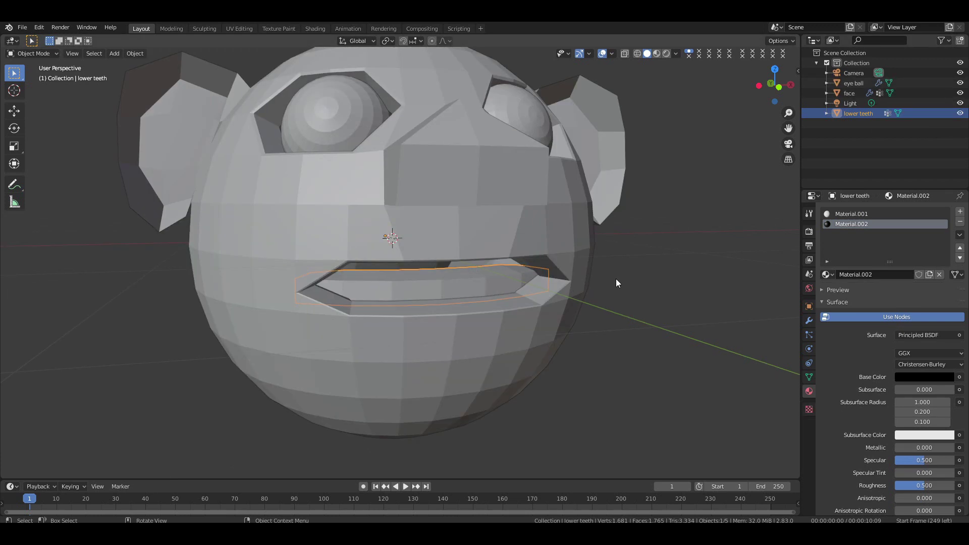
From the front view, duplicate the lower teeth and move the copy up about 0.1 m along Z.
key(KP_1)
key(shift+d)
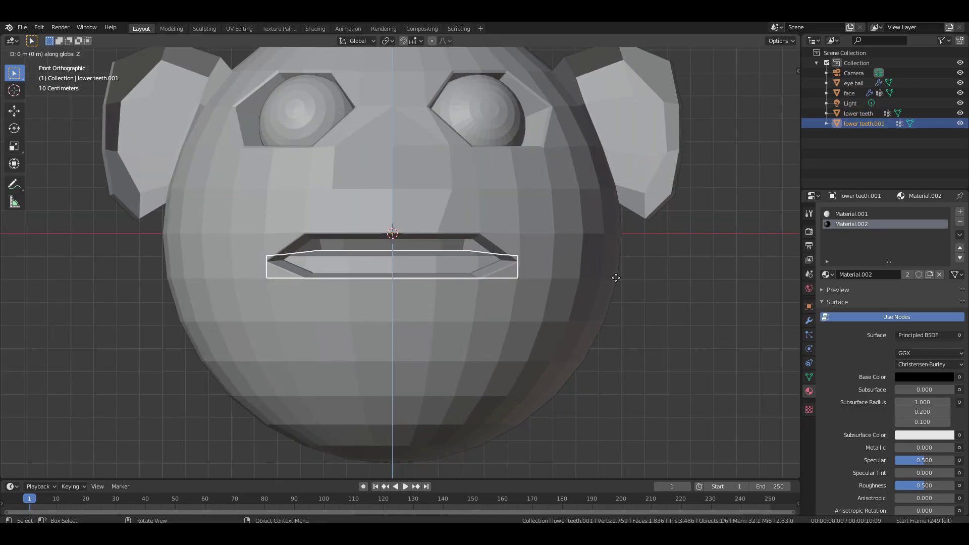
key(z)
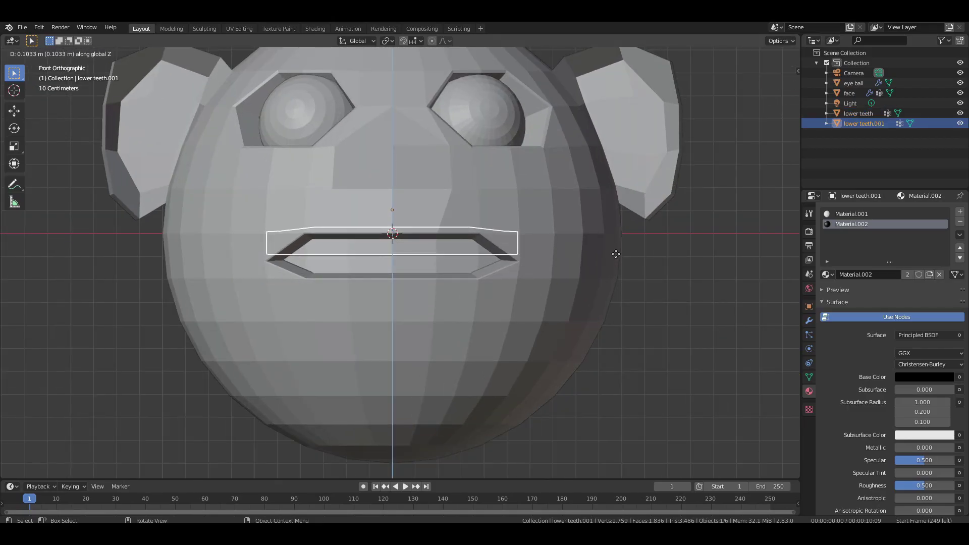
click(615, 253)
click(747, 190)
Rename the duplicated teeth object as upper teeth and deselect it.
middle_drag(747, 189, 747, 159)
mouse_move(565, 195)
middle_down()
mouse_move(595, 201)
mouse_move(553, 198)
mouse_move(577, 203)
middle_up()
scroll(710, 124, down, 3)
drag(774, 87, 744, 89)
click(871, 125)
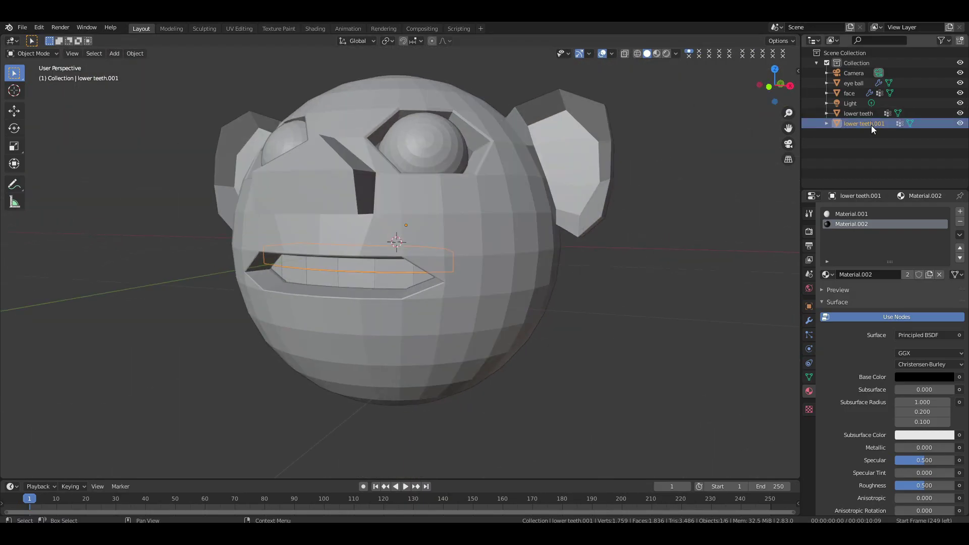
double_click(885, 123)
key(BackSpace)
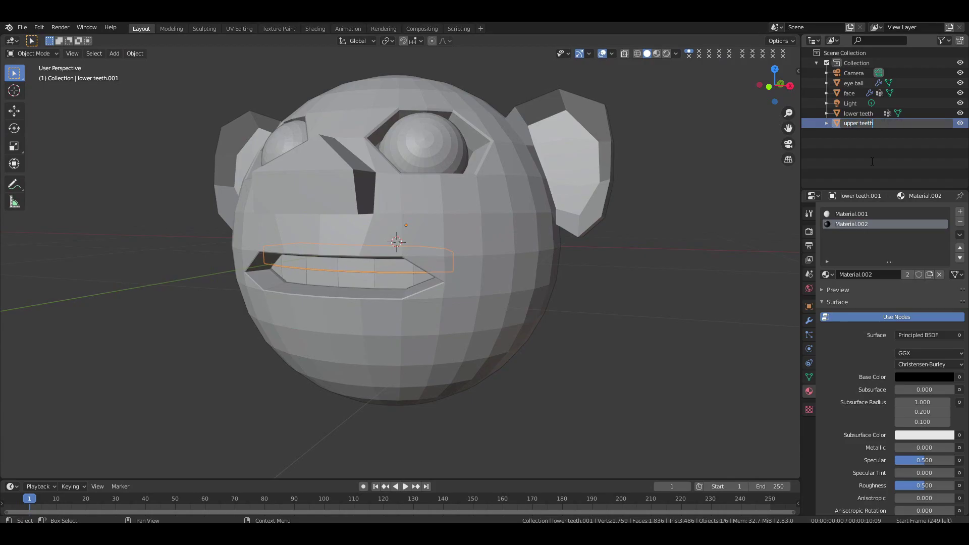
text(upper teeth)
key(Return)
click(674, 220)
Hide the lower teeth, upper teeth, face and eye ball objects.
click(960, 114)
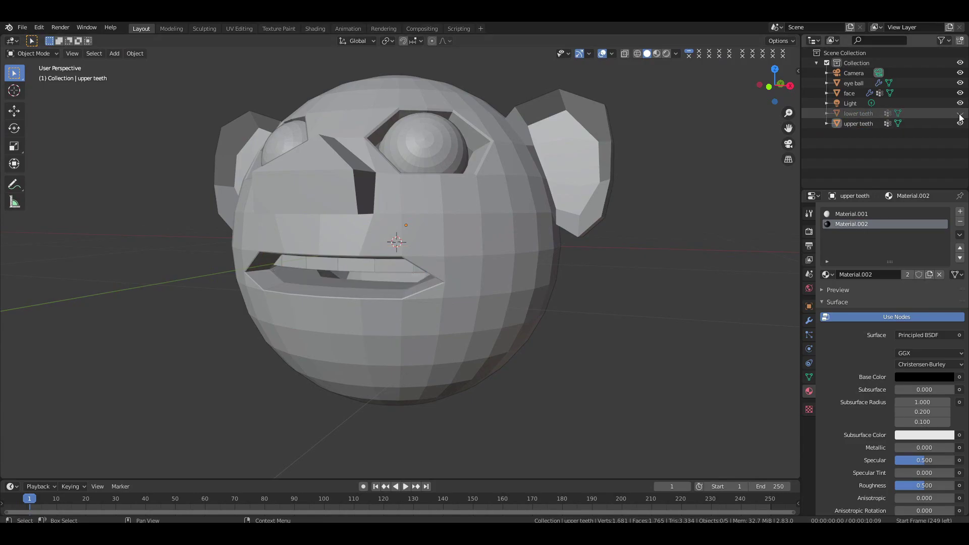
click(960, 123)
click(960, 93)
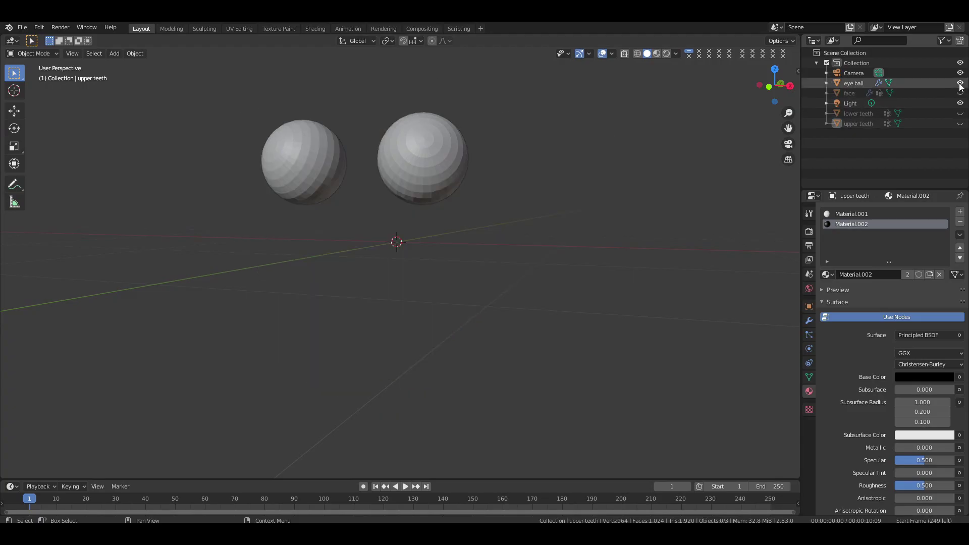
click(960, 83)
Add a cube mesh at the world origin and scale it down uniformly to a little over half its size.
key(shift+a)
mouse_move(561, 237)
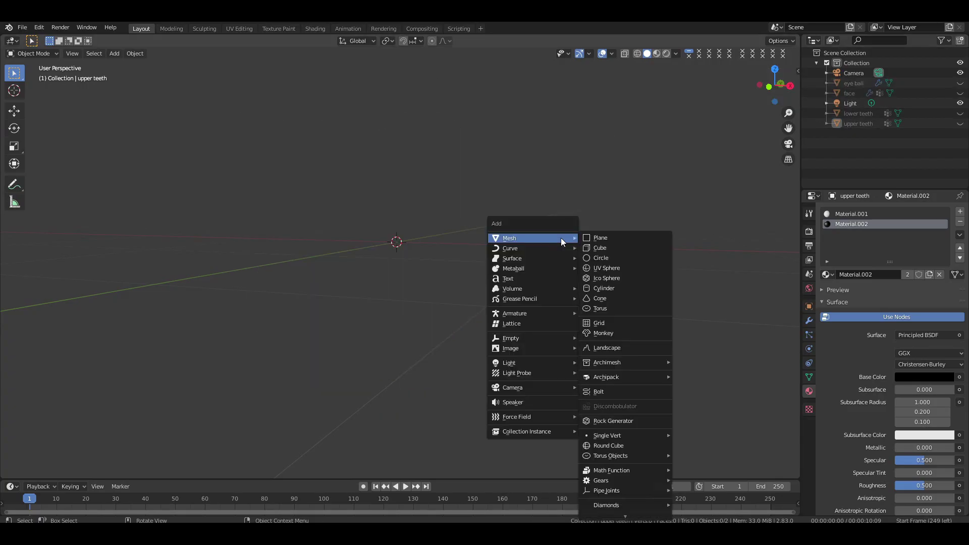
click(594, 246)
scroll(645, 257, down, 4)
key(s)
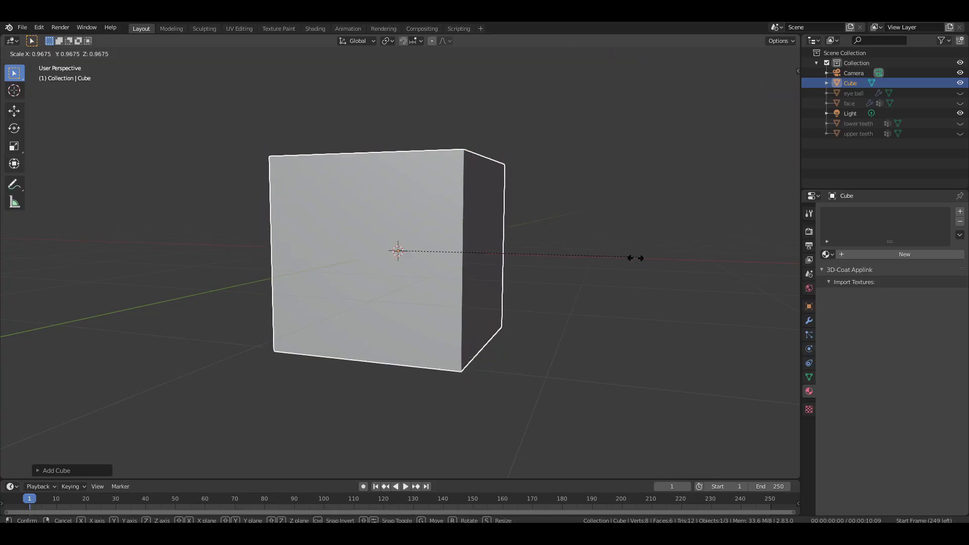
click(544, 279)
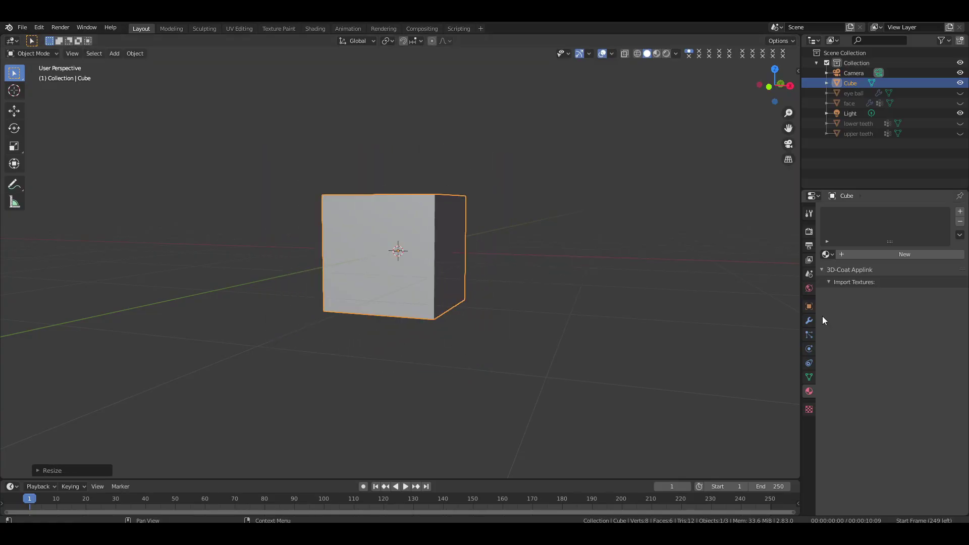
Add a Subdivision Surface modifier to the cube with the viewport subdivisions at 2.
click(809, 320)
click(831, 211)
click(792, 378)
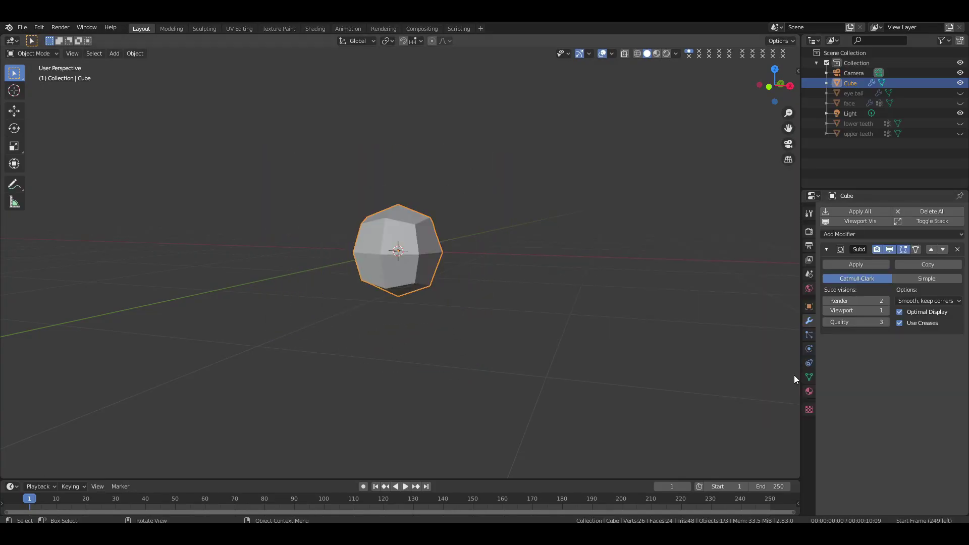
Enter Edit Mode on the cube and flatten its whole mesh along the Z axis into a thin slab.
key(Tab)
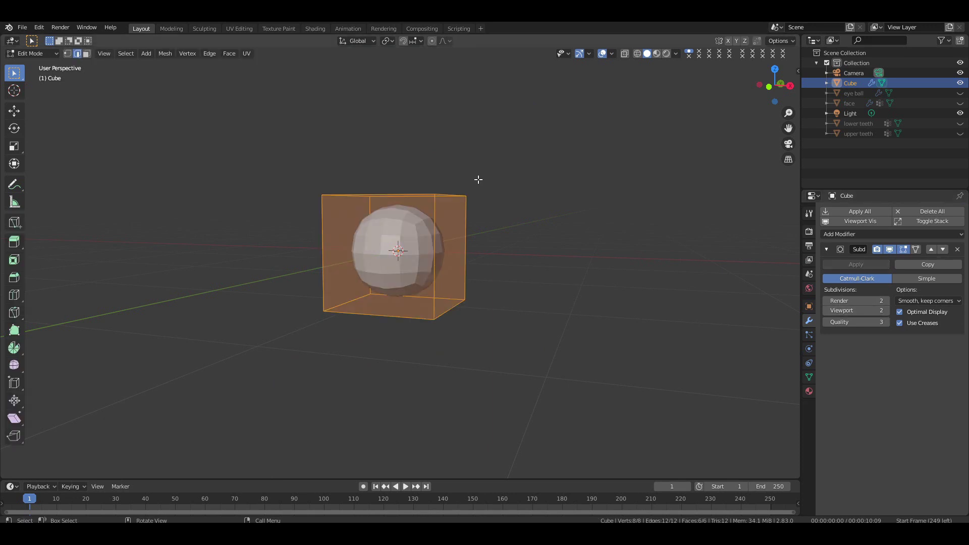
key(s)
key(z)
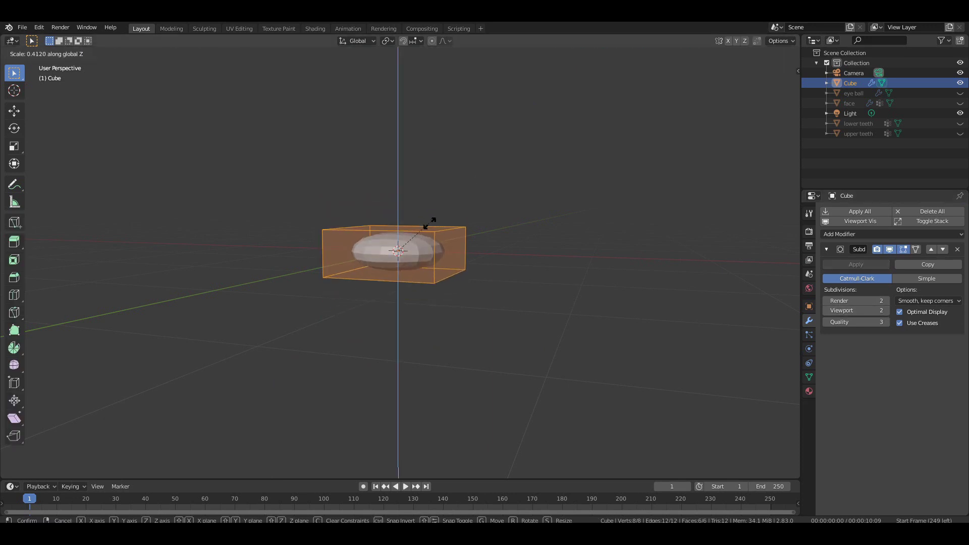
click(429, 242)
Stretch the flattened slab to about 2.06 times its length along the Y axis.
drag(774, 87, 792, 91)
key(s)
key(y)
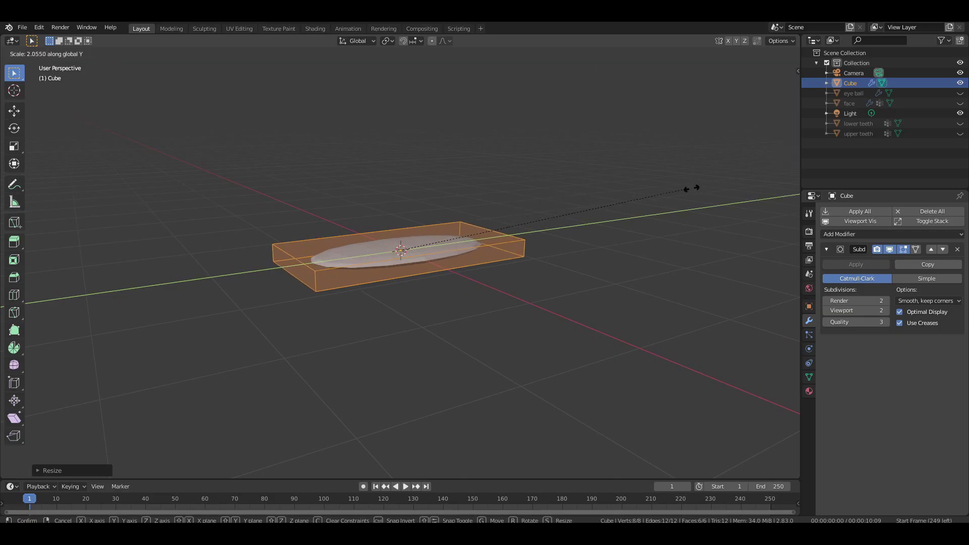
click(698, 188)
Add one centred loop cut across the middle of the slab's length.
key(ctrl+r)
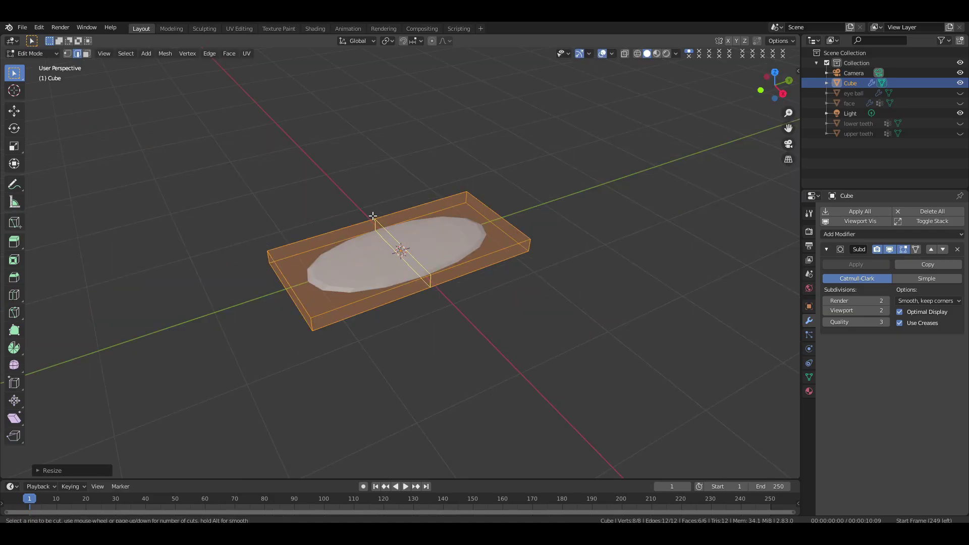
click(373, 216)
right_click(456, 193)
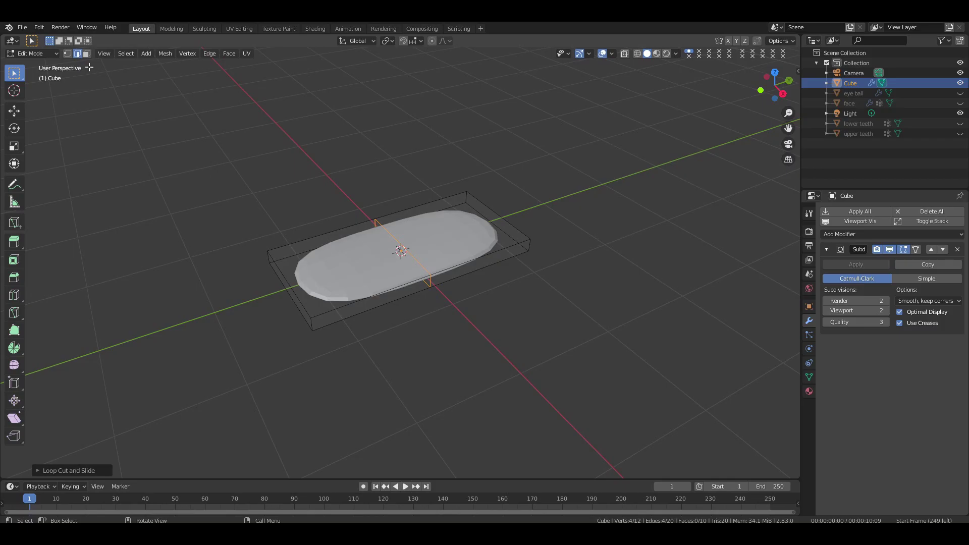
Widen the slab's +Y end face along the X axis and lower it about 0.45 m along Z.
middle_drag(535, 306, 557, 305)
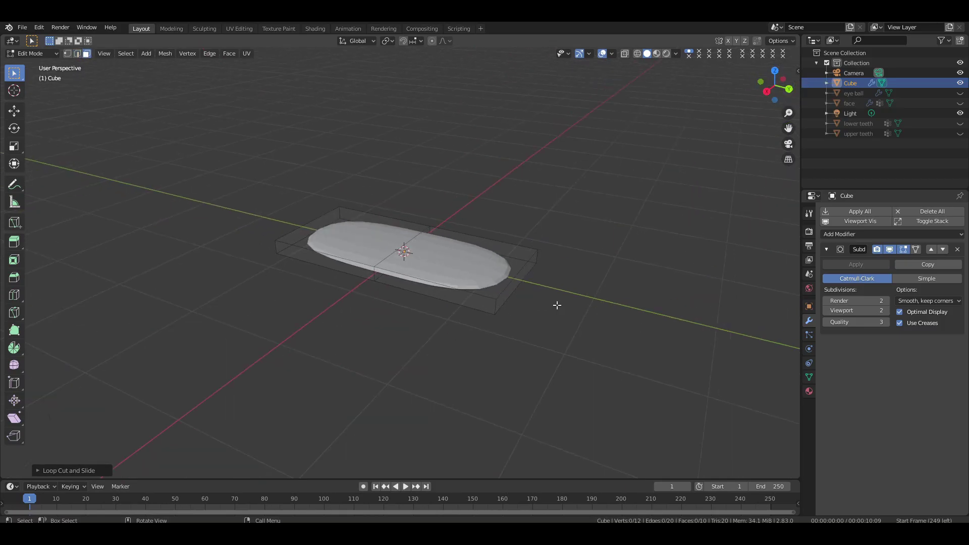
click(507, 289)
drag(782, 87, 775, 61)
key(s)
key(x)
click(558, 236)
key(g)
key(z)
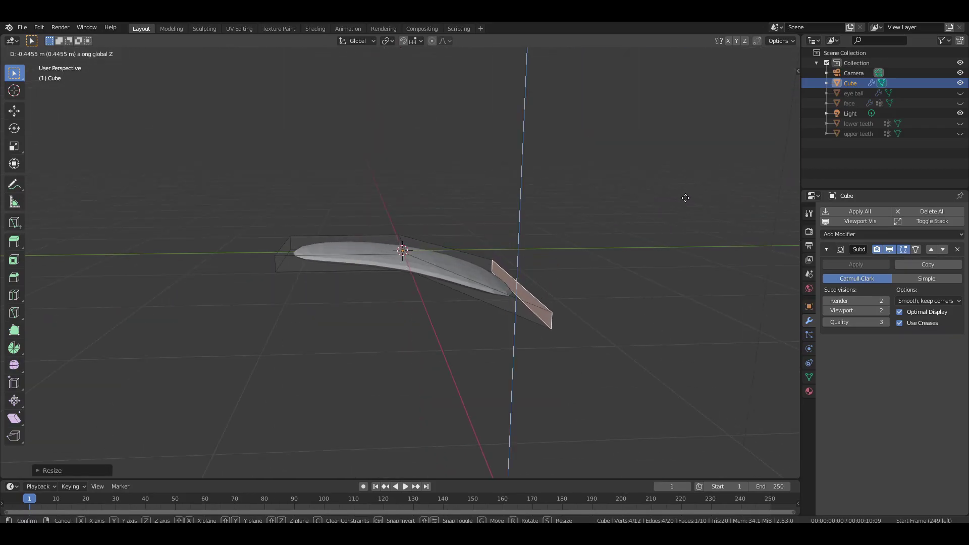
key(Return)
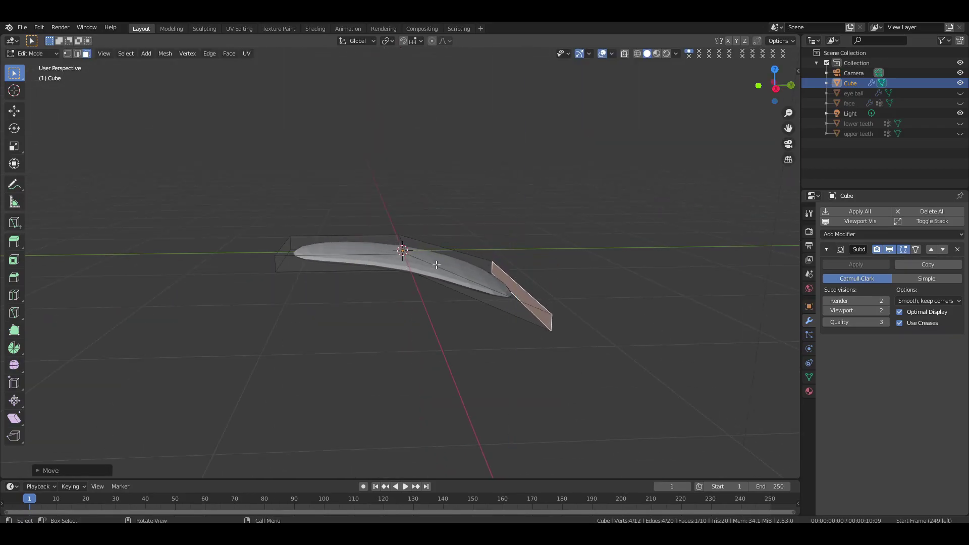
Raise the slab's middle edge loop slightly along the Z axis to arch the shape.
click(77, 54)
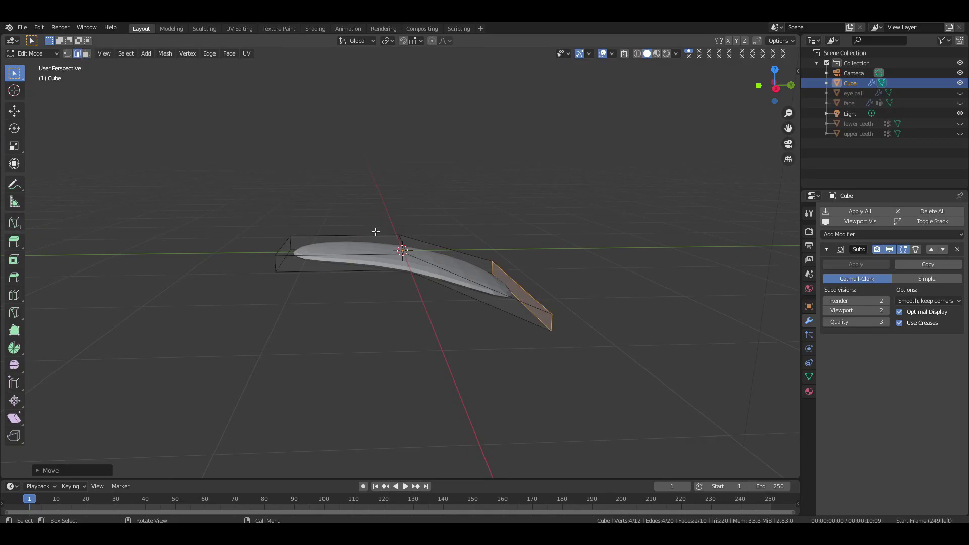
alt+click(400, 240)
key(g)
key(z)
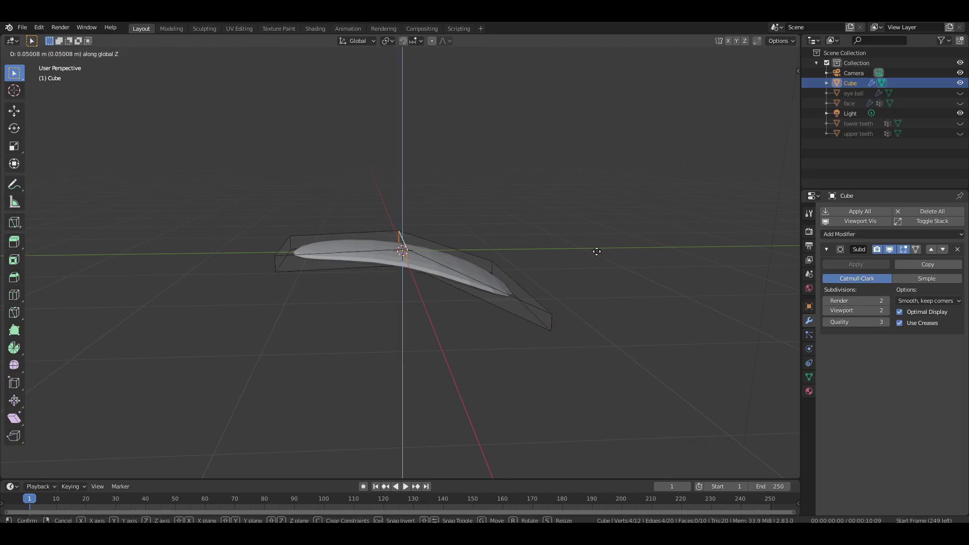
click(597, 244)
Fine-tune the middle edge loop's position along Z and Y, and return to Object Mode.
key(KP_3)
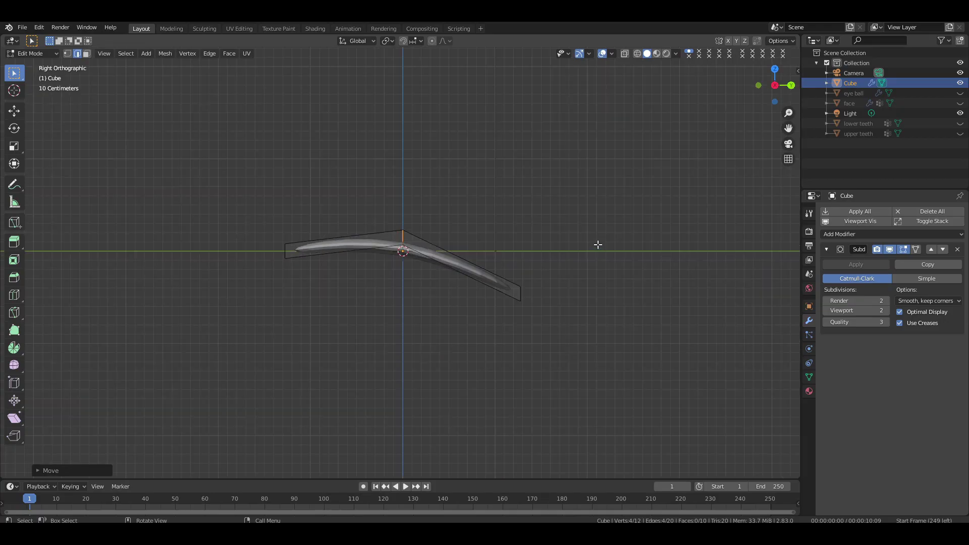
key(g)
key(z)
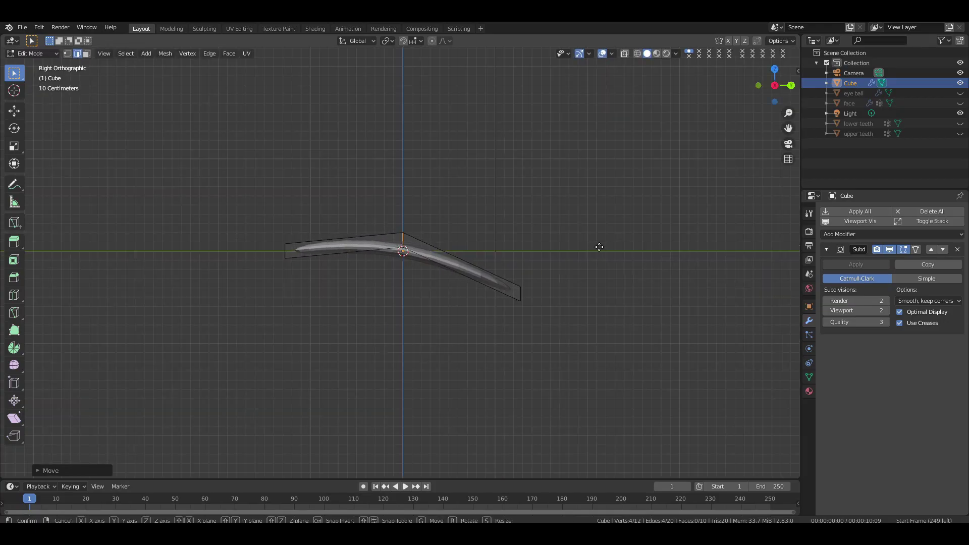
key(y)
click(607, 248)
middle_drag(607, 247, 569, 249)
key(Tab)
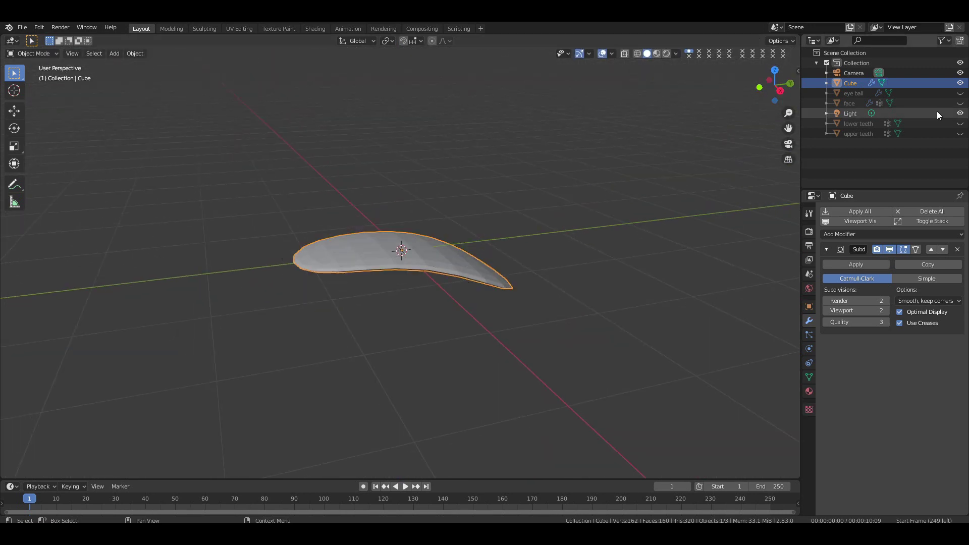
Unhide the face object and scale the tongue down to fit inside the head.
click(960, 103)
key(s)
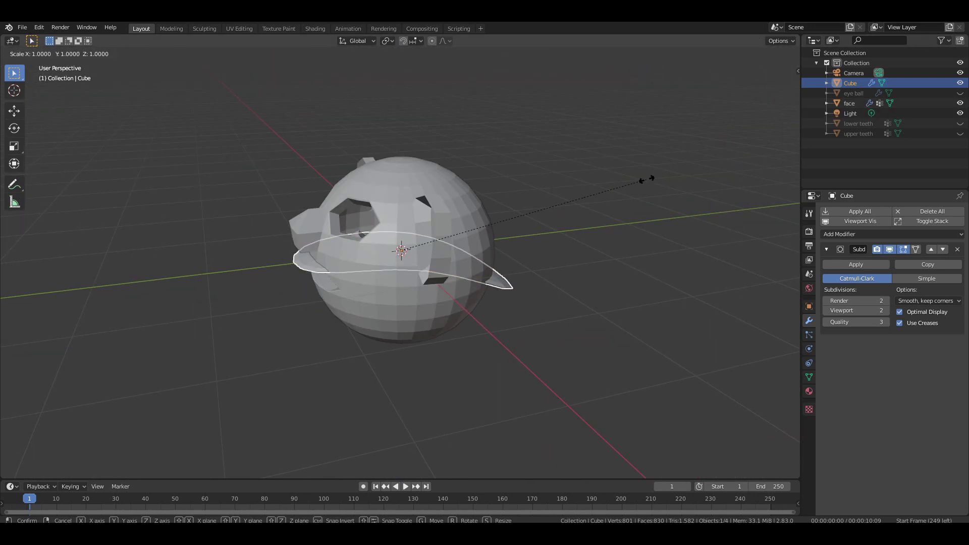
click(566, 211)
Lower the tongue about 0.14 m along the Z axis to the height of the mouth opening.
drag(769, 79, 858, 84)
key(KP_1)
key(g)
key(z)
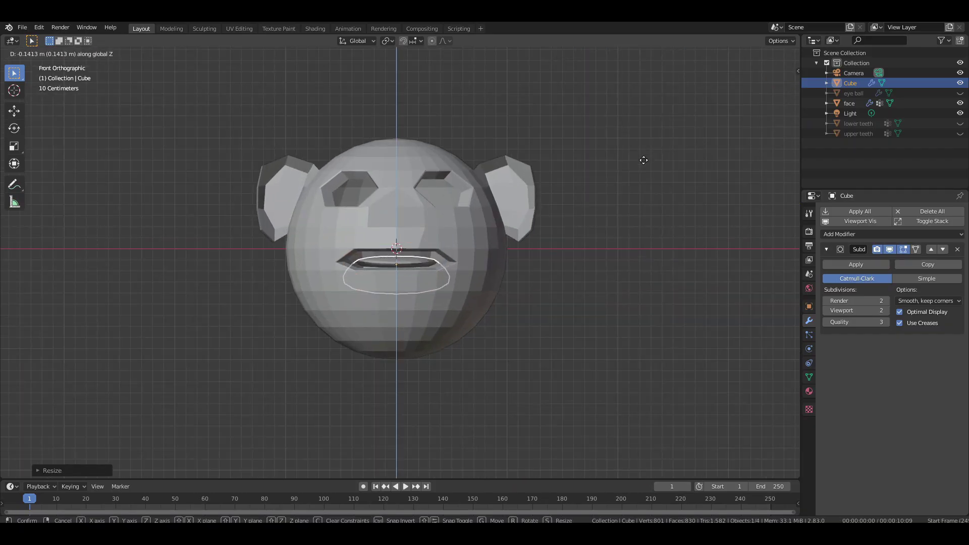
click(645, 158)
In wireframe side view, move the tongue about 0.05 m forward along Y towards the mouth opening.
key(KP_3)
click(638, 53)
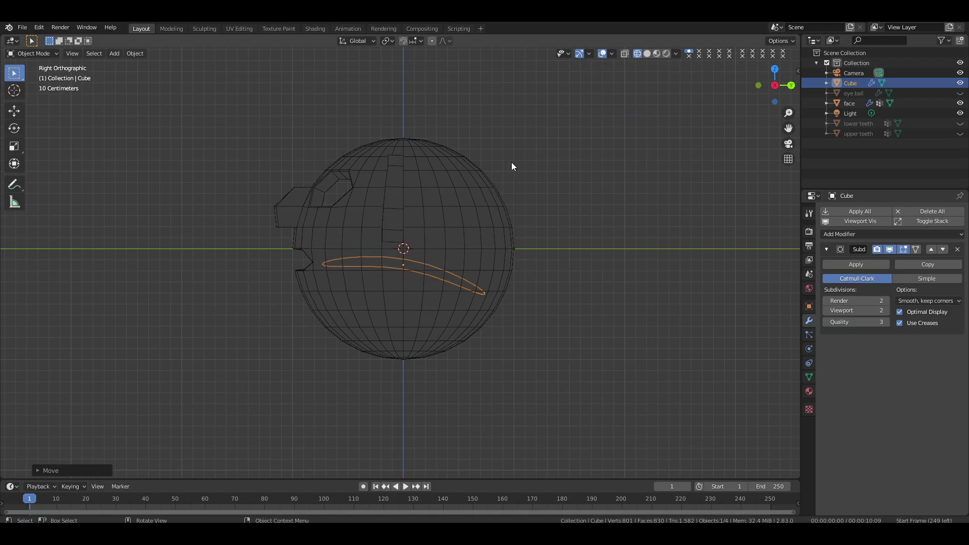
scroll(511, 166, up, 2)
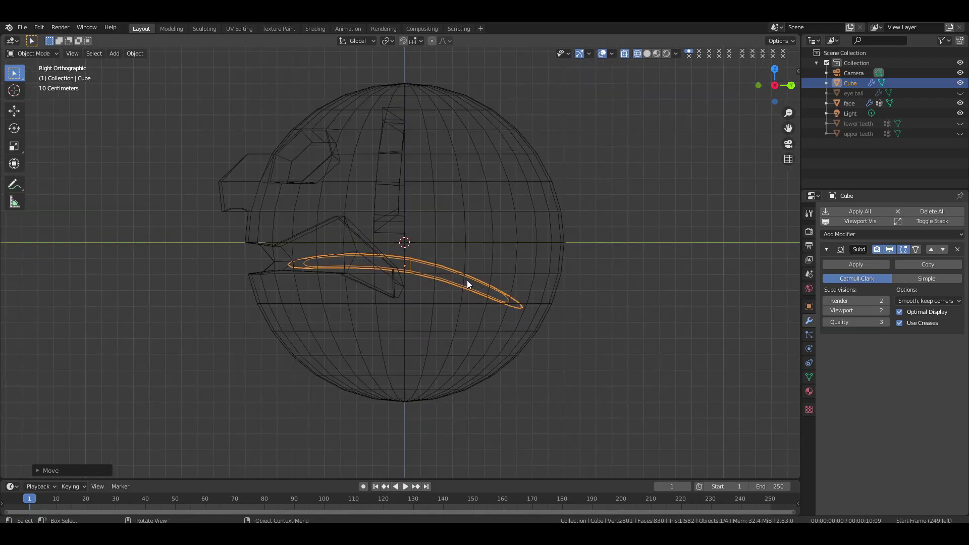
key(g)
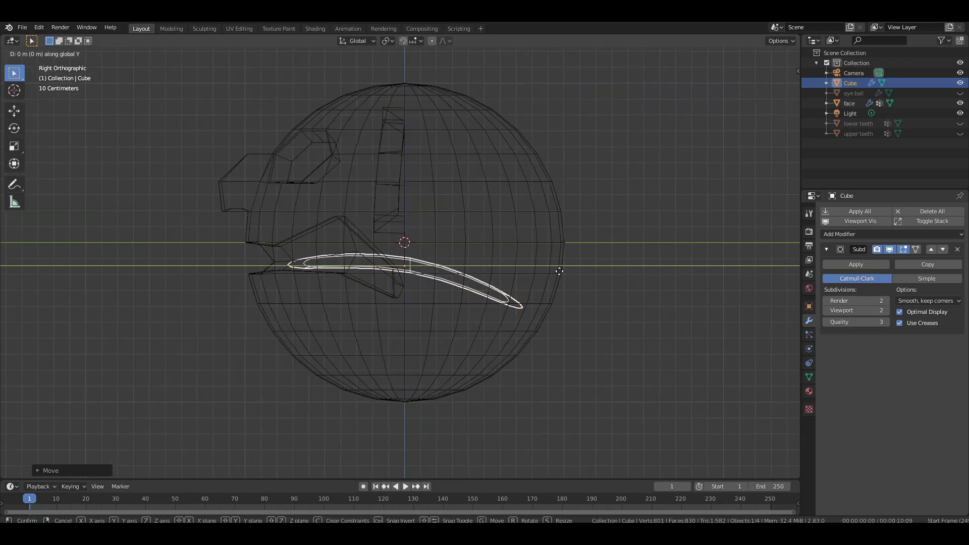
key(z)
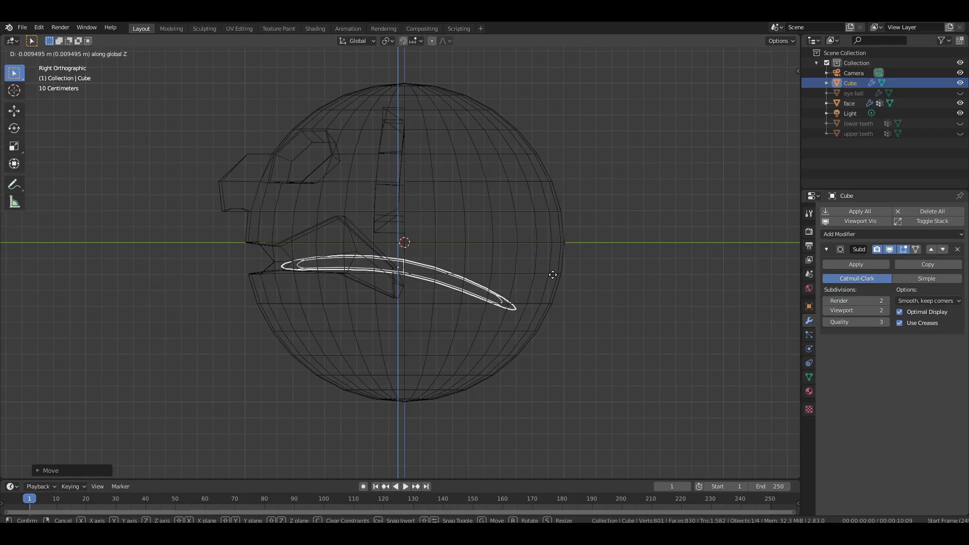
key(y)
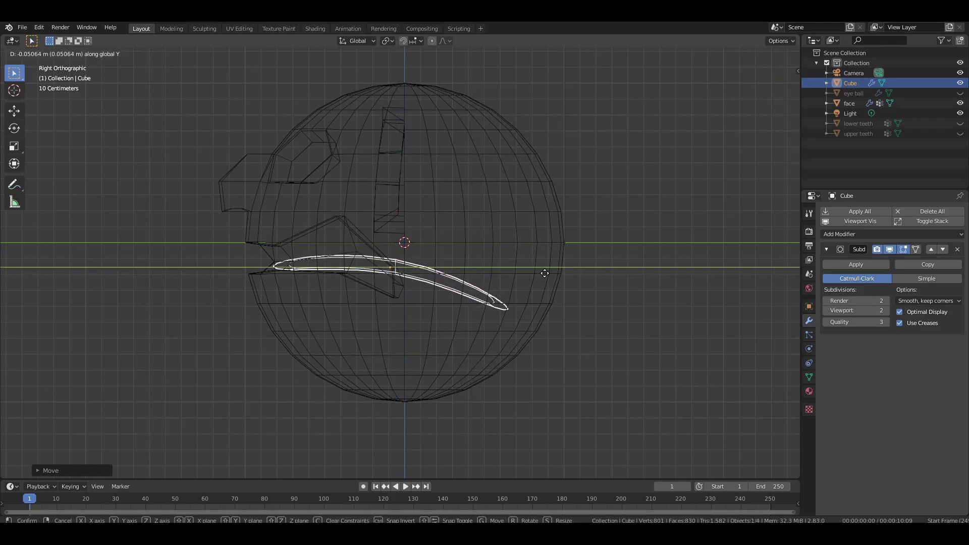
click(545, 283)
In Edit Mode, move the tongue's rear face about 0.65 m forward along Y, to the back of the mouth cavity.
key(Tab)
drag(773, 89, 738, 100)
click(523, 321)
click(768, 88)
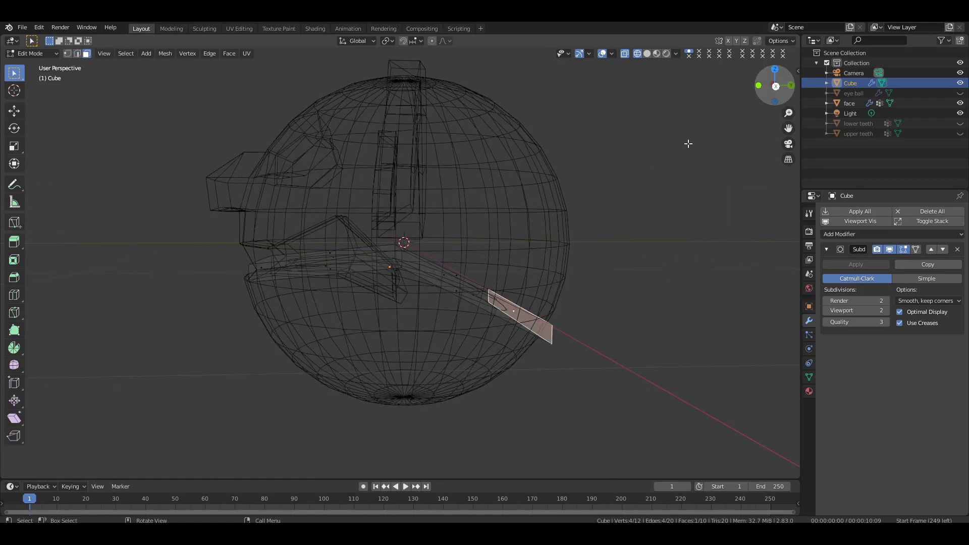
key(g)
key(y)
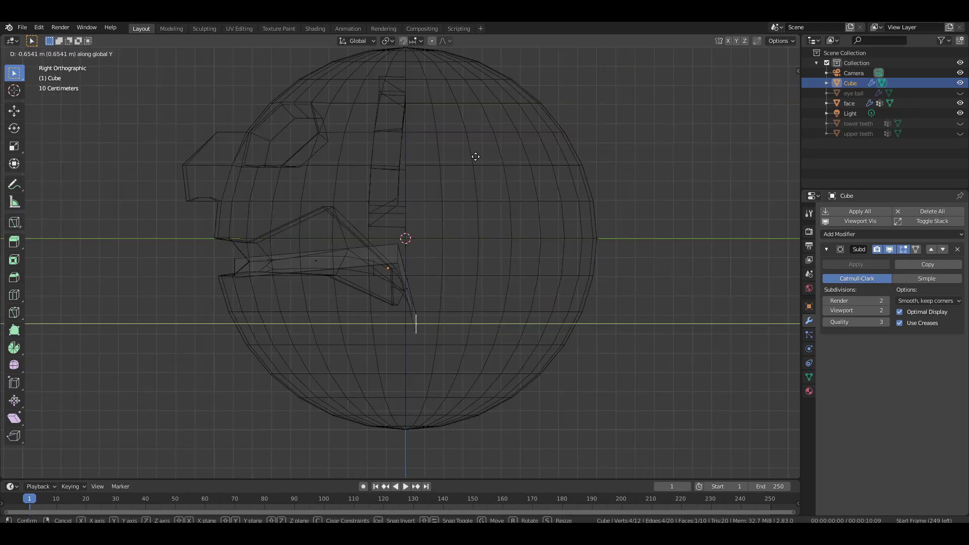
click(463, 147)
Raise the tongue's rear face along Z and nudge it about 0.02 m forward along Y.
key(g)
key(z)
click(465, 128)
key(g)
key(y)
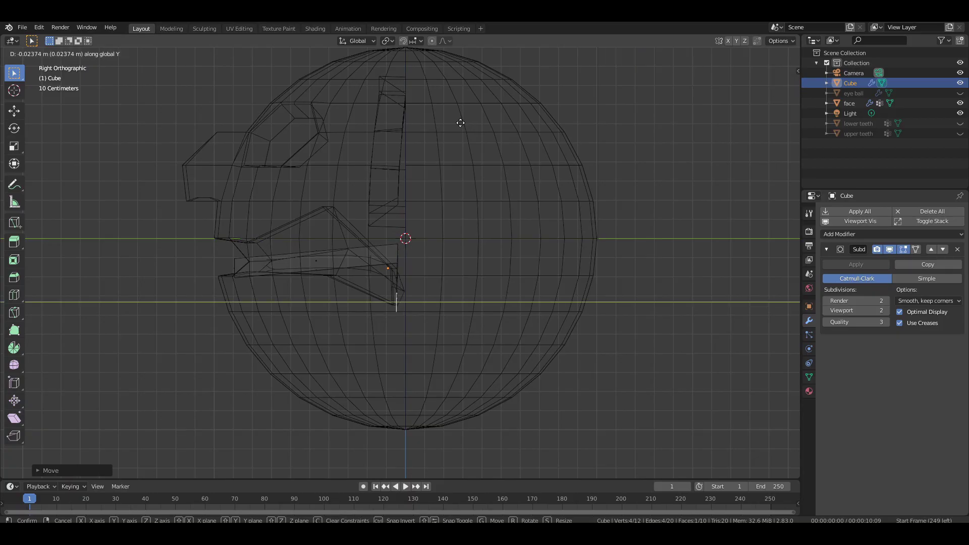
click(461, 121)
Move the tongue's middle edge loop forward along Y and down along Z to the bend in the mouth floor.
drag(773, 87, 740, 113)
click(960, 103)
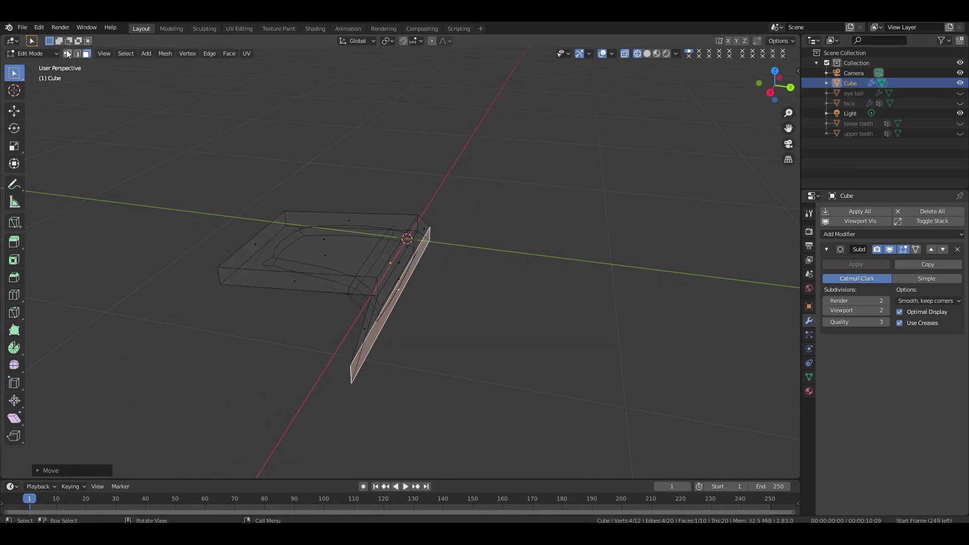
key(2)
drag(774, 87, 760, 95)
click(396, 255)
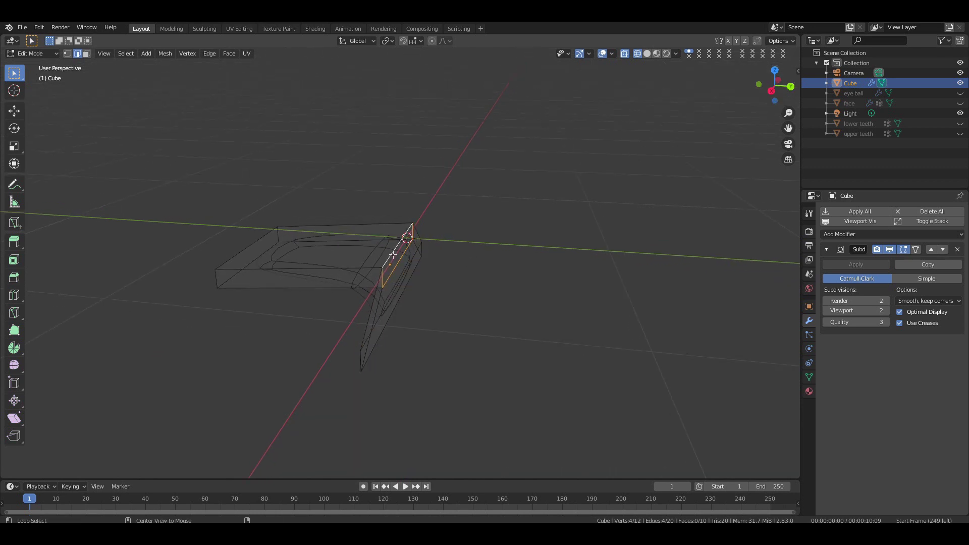
click(960, 103)
key(KP_3)
key(g)
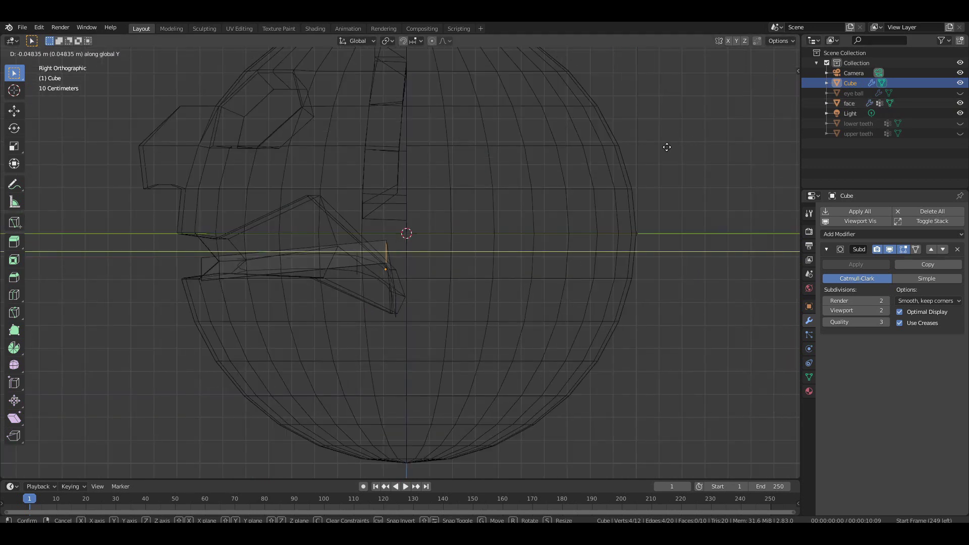
key(z)
click(613, 186)
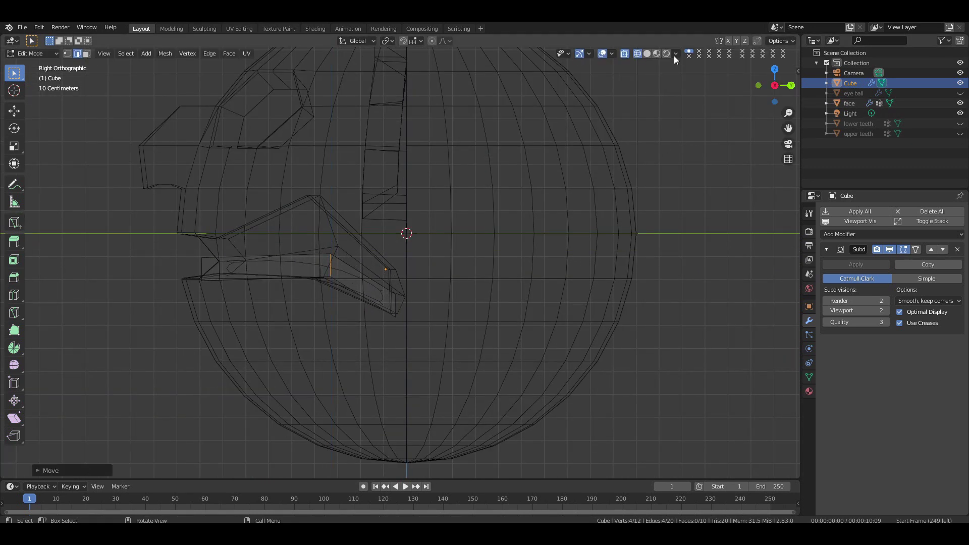
Switch the viewport back to solid shading and adjust the middle edge loop's height along Z.
click(646, 53)
key(g)
key(z)
click(548, 195)
Check the tongue against the lower teeth, and leave only the upper teeth shown with the face.
drag(762, 89, 874, 100)
middle_drag(324, 251, 429, 245)
click(960, 123)
middle_drag(717, 98, 793, 104)
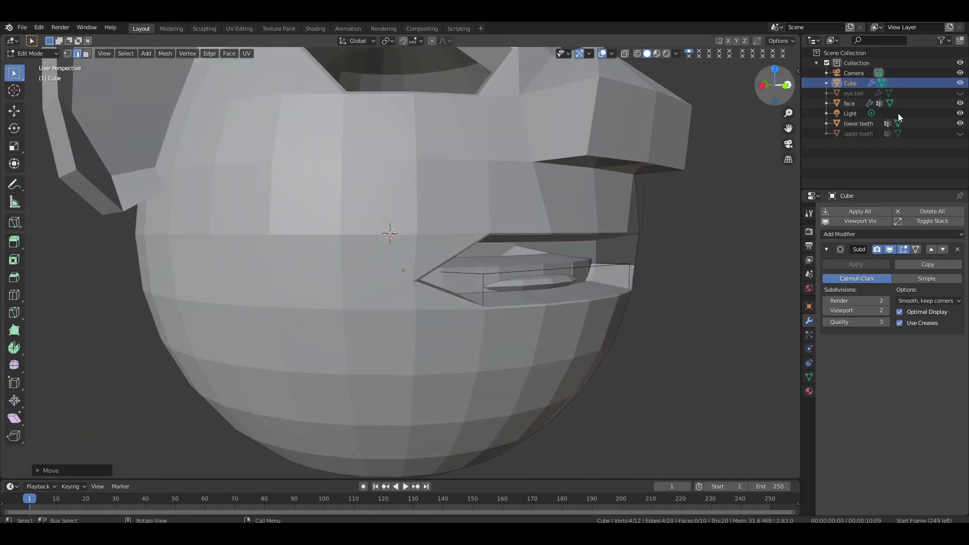
click(960, 124)
click(960, 133)
Reposition the tongue's front face along the Y axis behind the teeth, and return to Object Mode.
middle_drag(676, 283, 704, 285)
key(3)
click(598, 286)
key(g)
key(y)
click(687, 318)
drag(775, 86, 777, 53)
key(g)
key(y)
click(649, 179)
key(Tab)
Unhide the lower teeth and move the lower and upper teeth together along the Y axis.
click(858, 133)
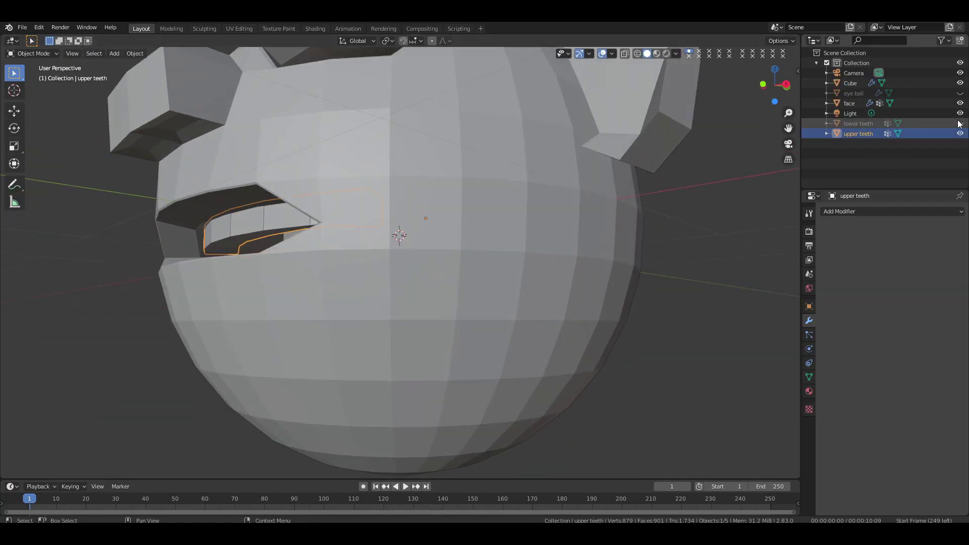
click(960, 123)
shift+click(858, 124)
key(g)
key(y)
drag(775, 85, 881, 86)
click(483, 237)
Move the tongue's front face about 0.025 m forward along Y in Edit Mode, with both teeth objects shown.
click(960, 133)
click(960, 123)
click(959, 133)
click(850, 83)
key(Tab)
key(g)
key(y)
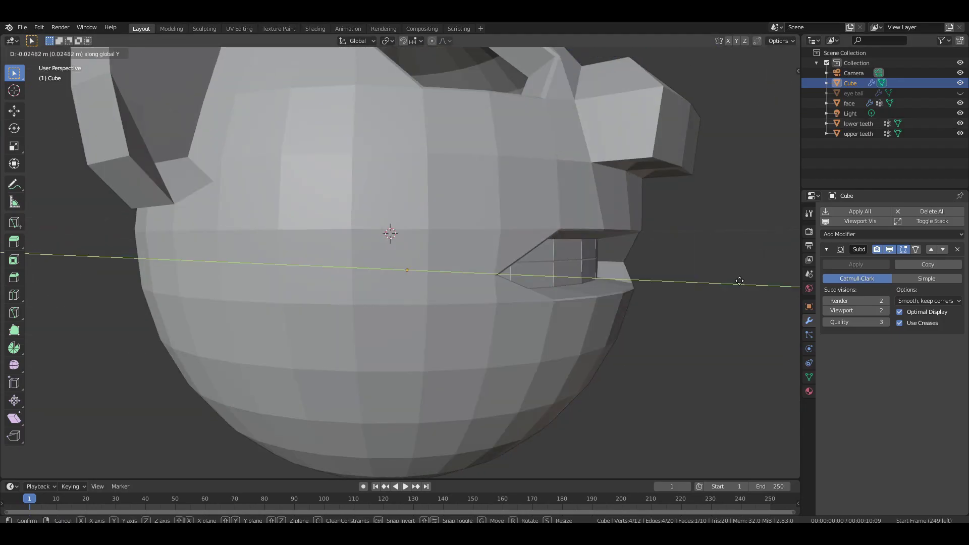
click(739, 281)
Select all of the tongue's faces in X-ray view and scale them to about 0.69 along Z.
mouse_move(775, 86)
mouse_down()
mouse_move(684, 87)
mouse_move(762, 78)
mouse_up()
key(alt+z)
shift+click(336, 278)
alt+shift+click(350, 316)
shift+click(313, 296)
click(773, 86)
key(s)
key(z)
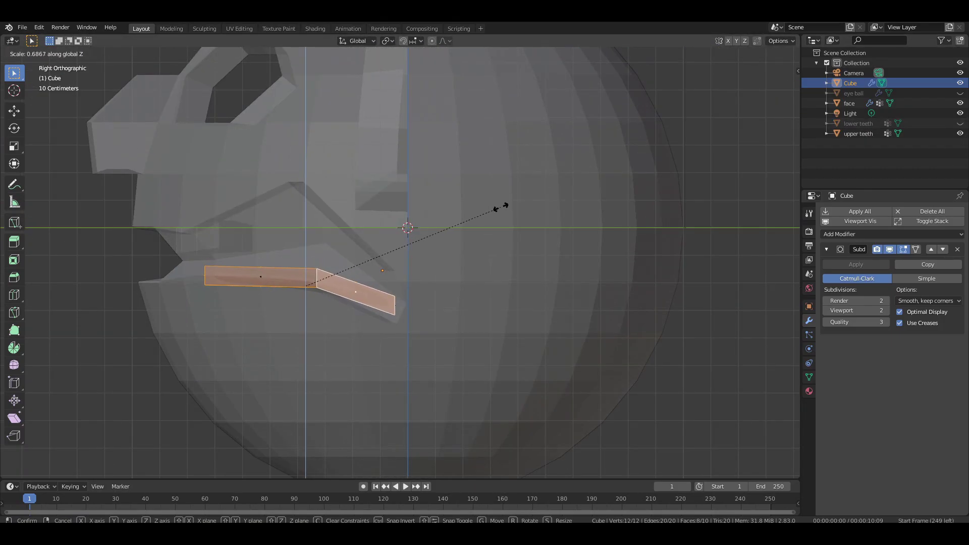
click(499, 207)
click(519, 202)
Select the tongue's middle and rear edge loops with the face hidden, and raise them along Z inside the mouth.
click(960, 93)
click(960, 93)
click(959, 102)
drag(775, 86, 774, 106)
key(2)
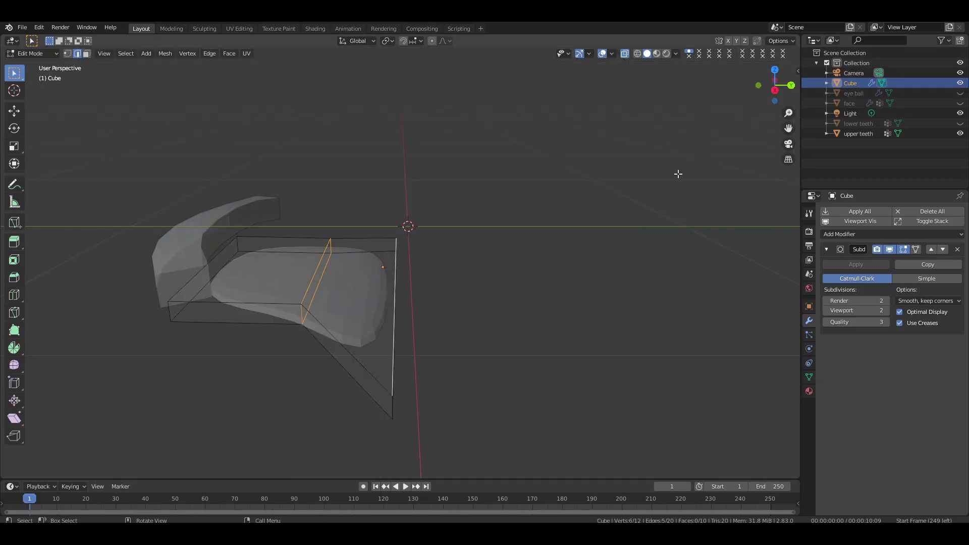
middle_drag(678, 174, 619, 147)
shift+click(298, 339)
alt+shift+click(262, 333)
key(KP_3)
click(960, 103)
key(g)
key(z)
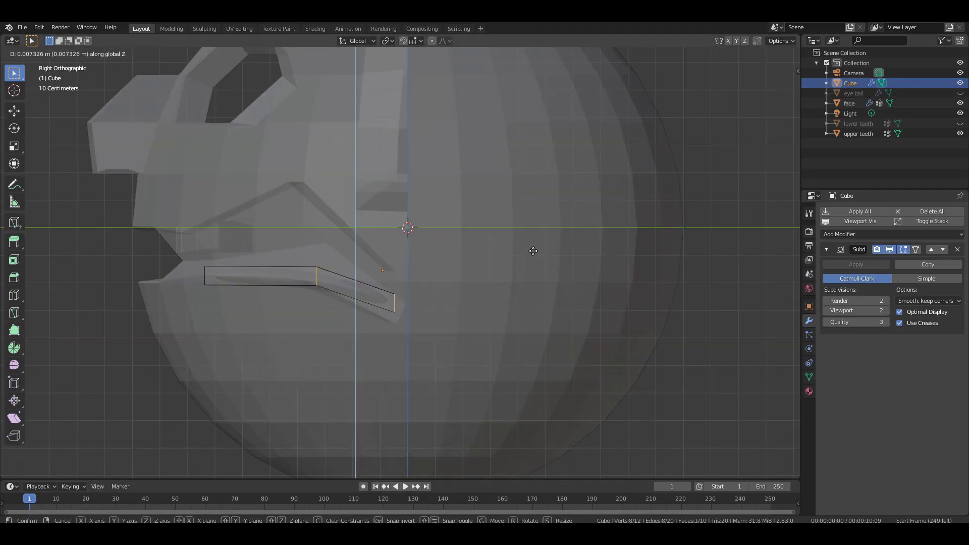
click(532, 243)
Lower only the tongue's rear edge loop about 0.06 m along Z, and return to Object Mode.
ctrl+drag(292, 218, 344, 303)
key(g)
key(z)
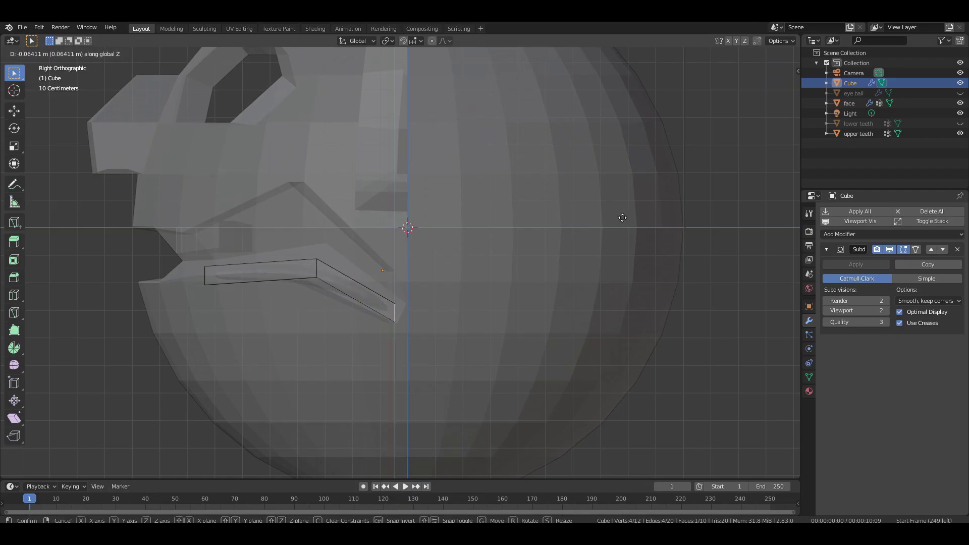
click(622, 217)
middle_drag(582, 208, 538, 254)
key(Tab)
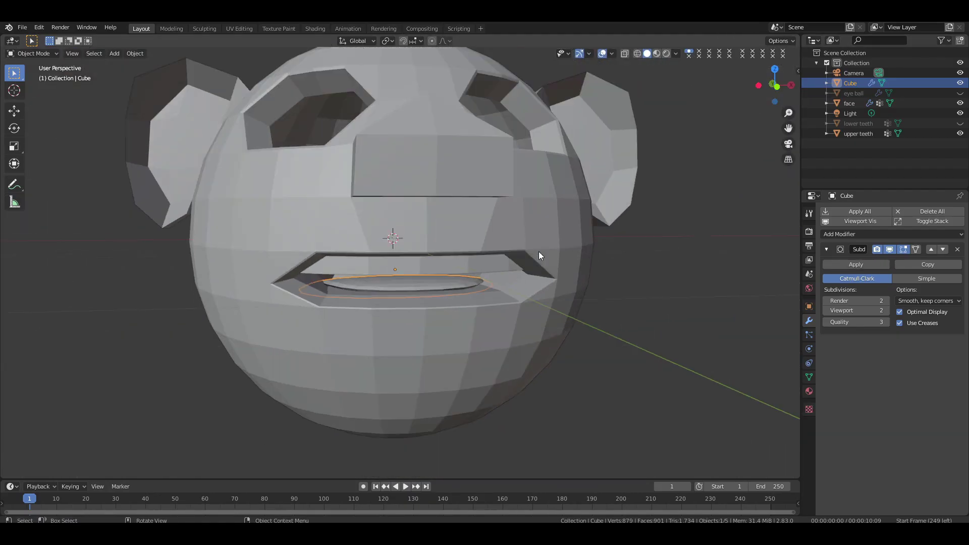
Unhide the eye ball and lower teeth, and turn on the face's Subdivision modifier in the viewport.
scroll(539, 251, down, 1)
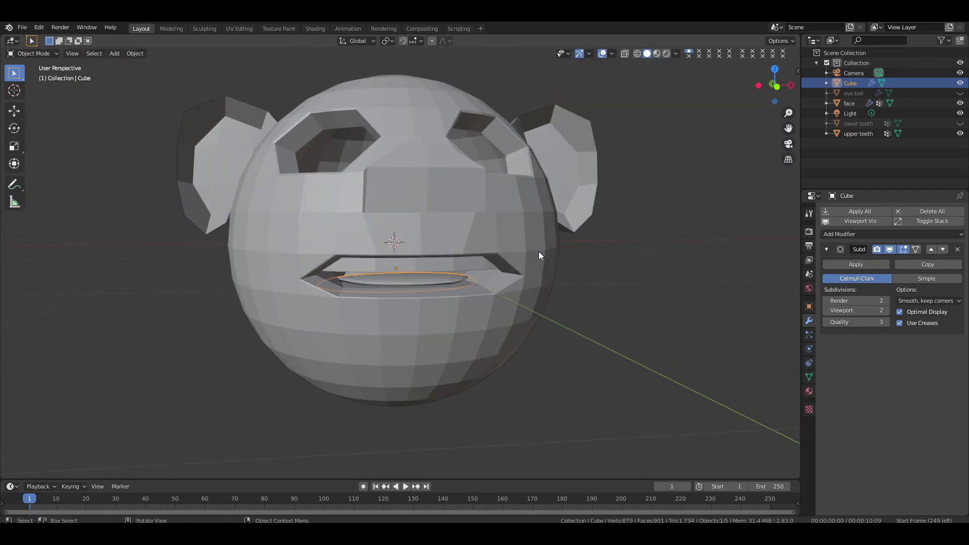
click(960, 93)
click(960, 123)
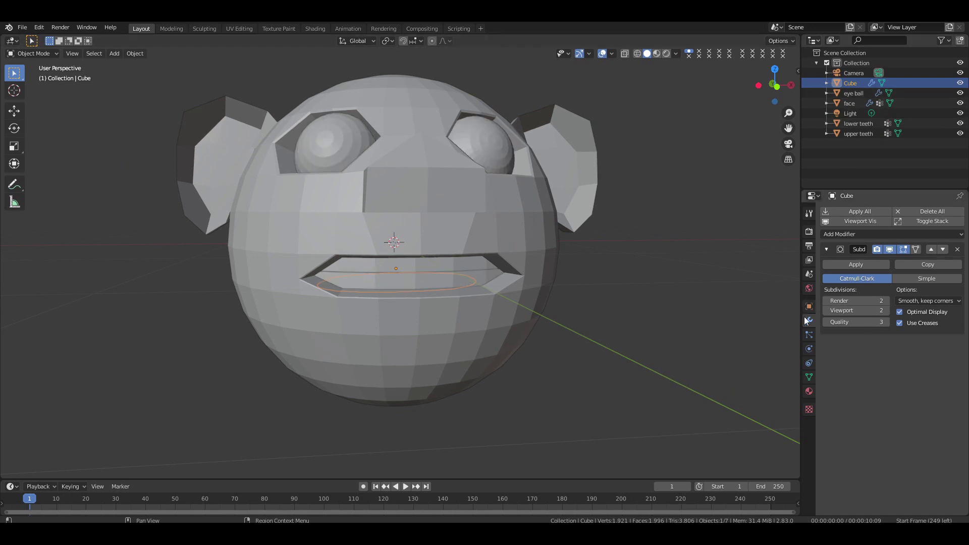
click(526, 295)
click(889, 267)
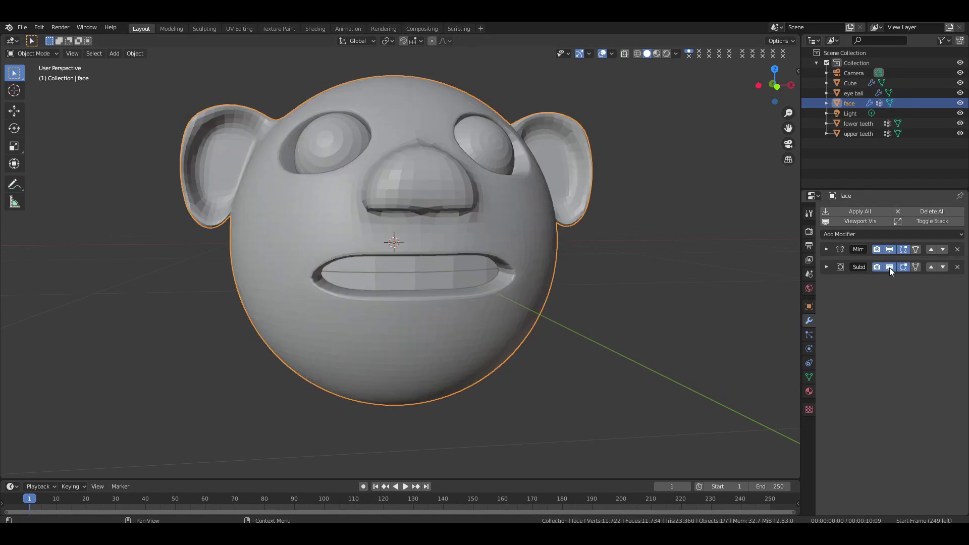
Apply Shade Smooth to the face and inspect the whole head.
right_click(700, 264)
mouse_move(701, 264)
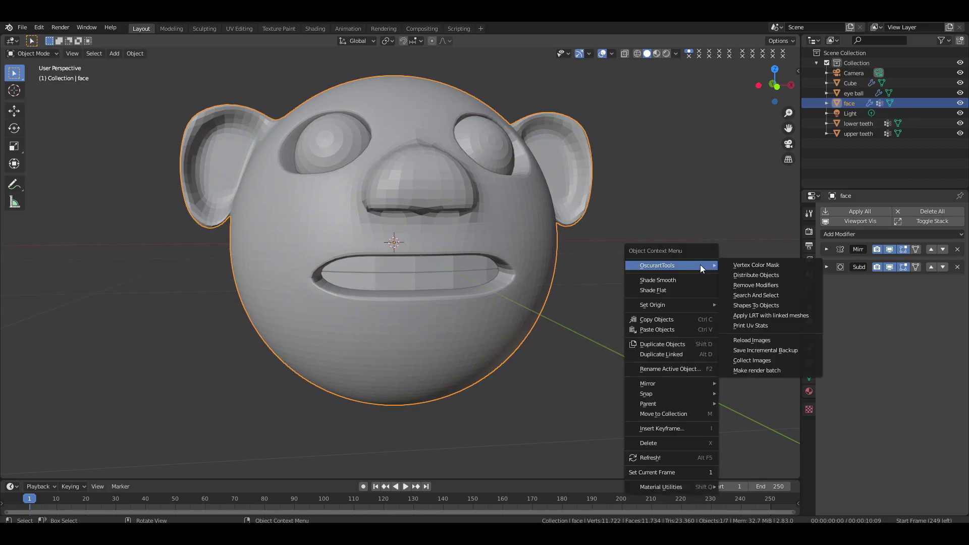
click(677, 280)
click(698, 217)
drag(775, 85, 434, 178)
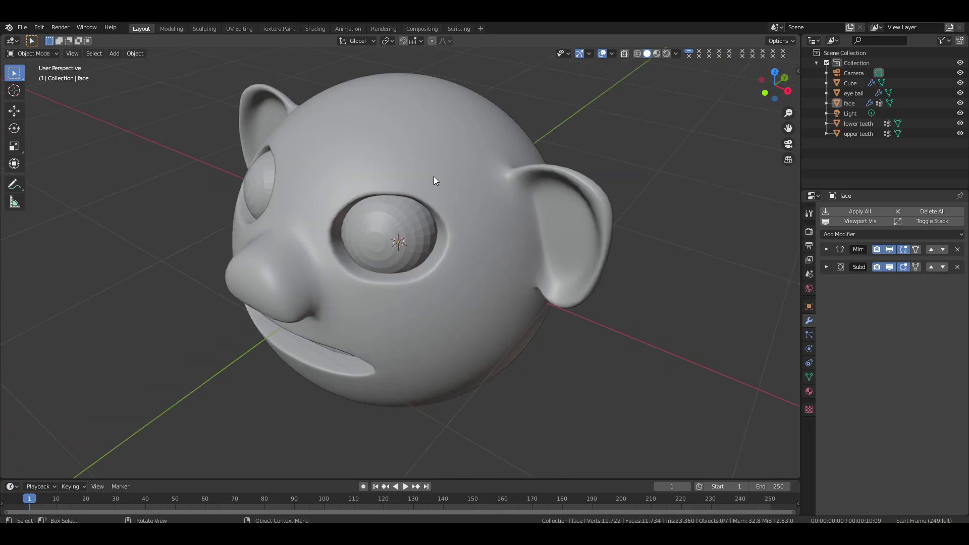
Turn off the face's Subdivision modifier in the viewport and add two horizontal loop cuts across the forehead above the eye.
click(432, 175)
key(Tab)
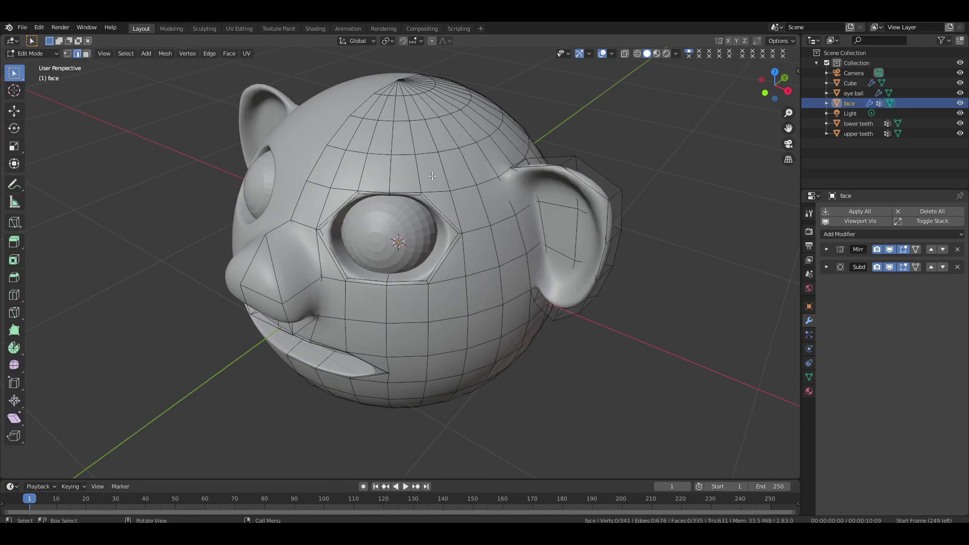
click(889, 267)
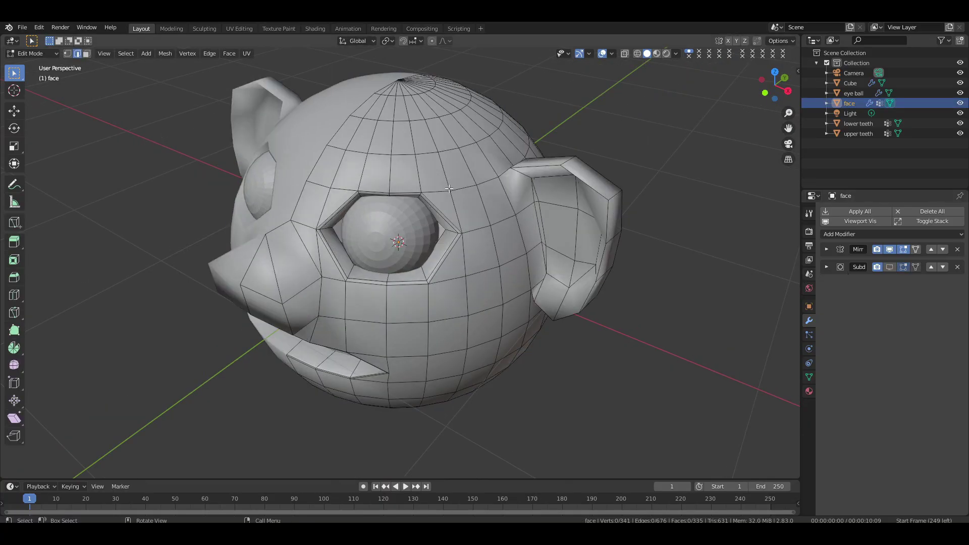
key(ctrl+r)
click(399, 170)
right_click(400, 170)
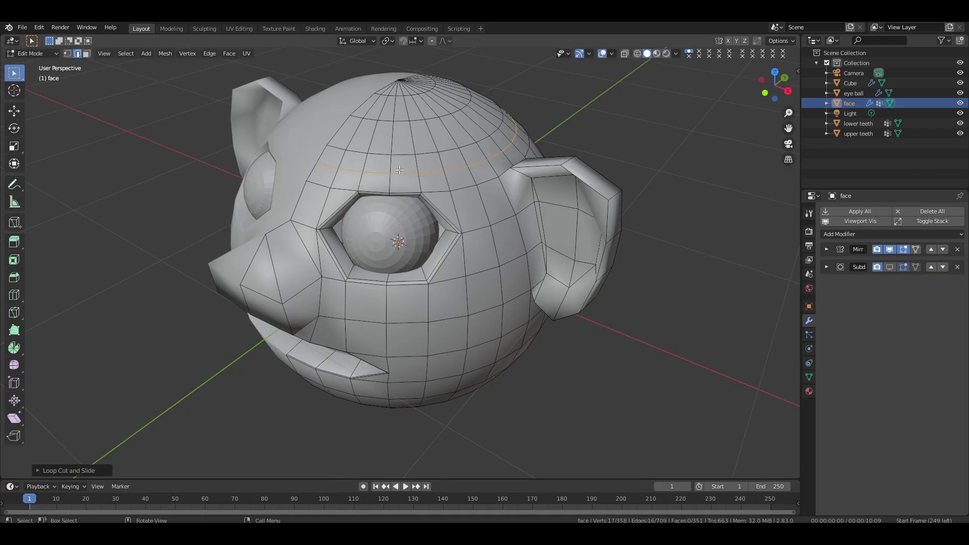
key(ctrl+r)
click(364, 135)
right_click(364, 135)
click(146, 131)
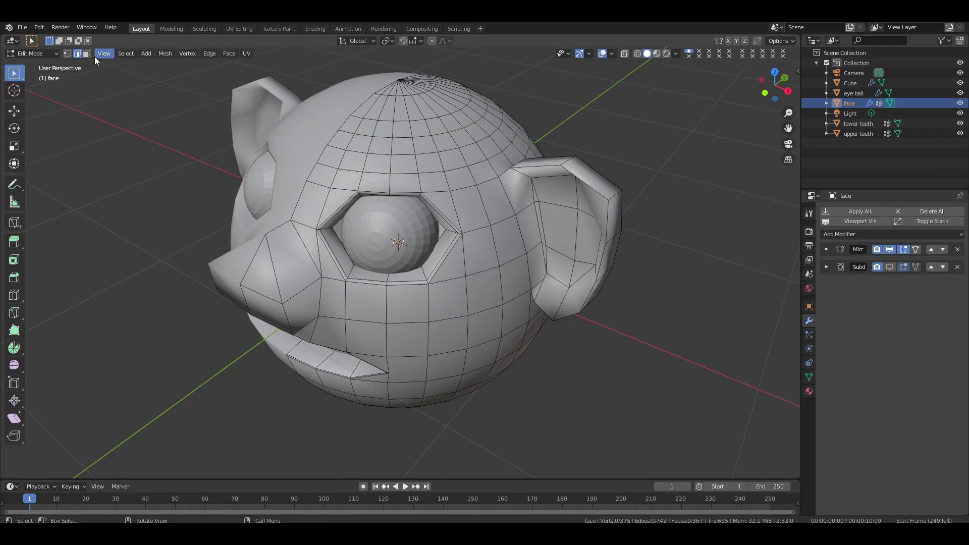
Duplicate a block of faces, two rows by five, on the forehead above the eye and separate it as its own eyebrow object.
click(87, 56)
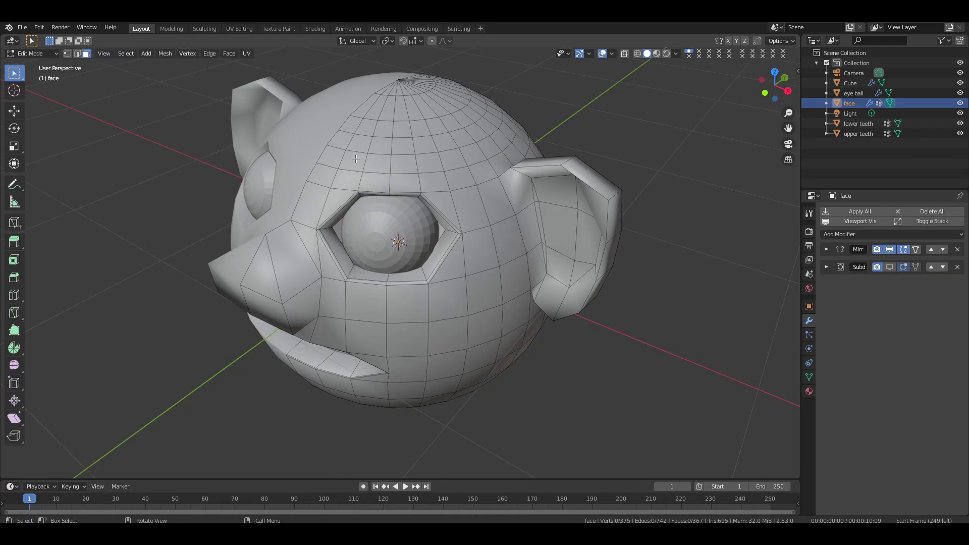
shift+drag(450, 161, 450, 161)
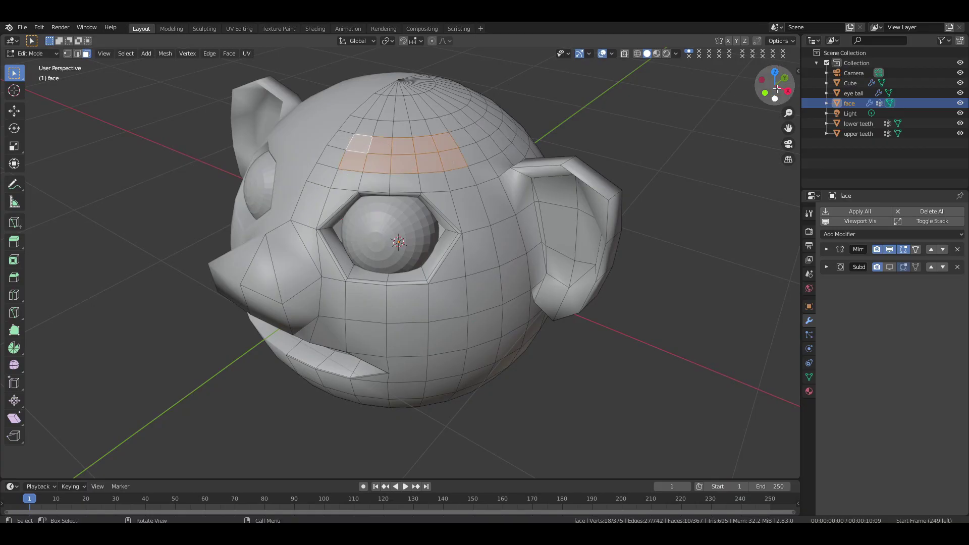
drag(777, 89, 801, 77)
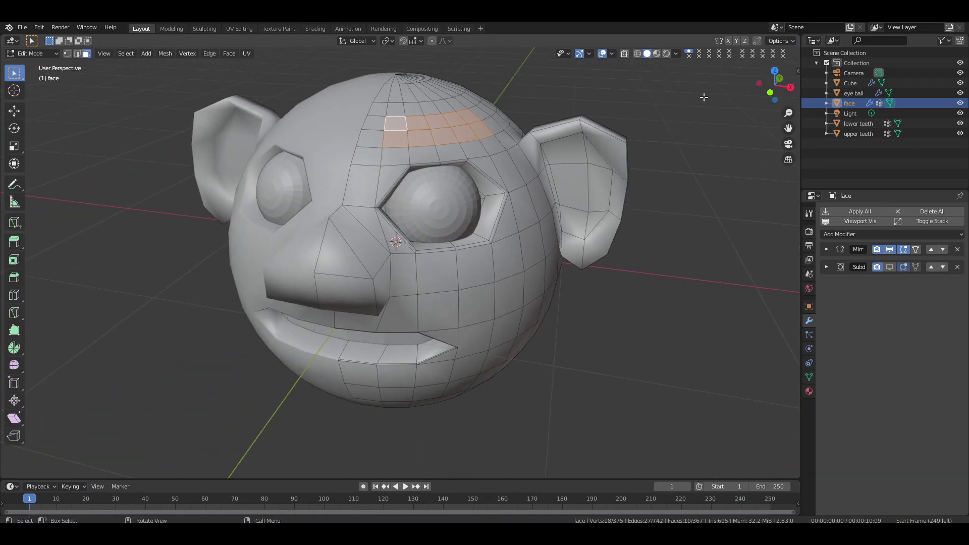
key(Tab)
key(Tab)
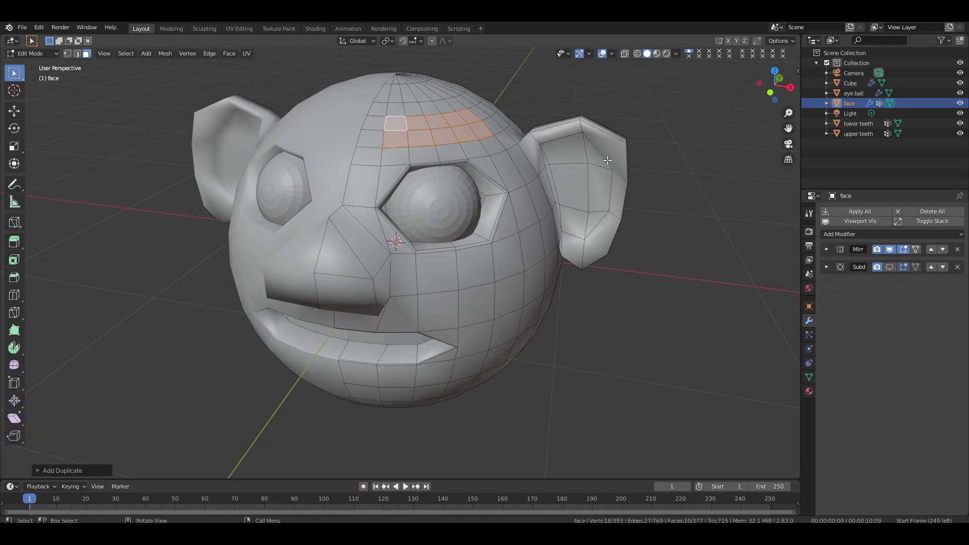
key(p)
click(605, 161)
key(Tab)
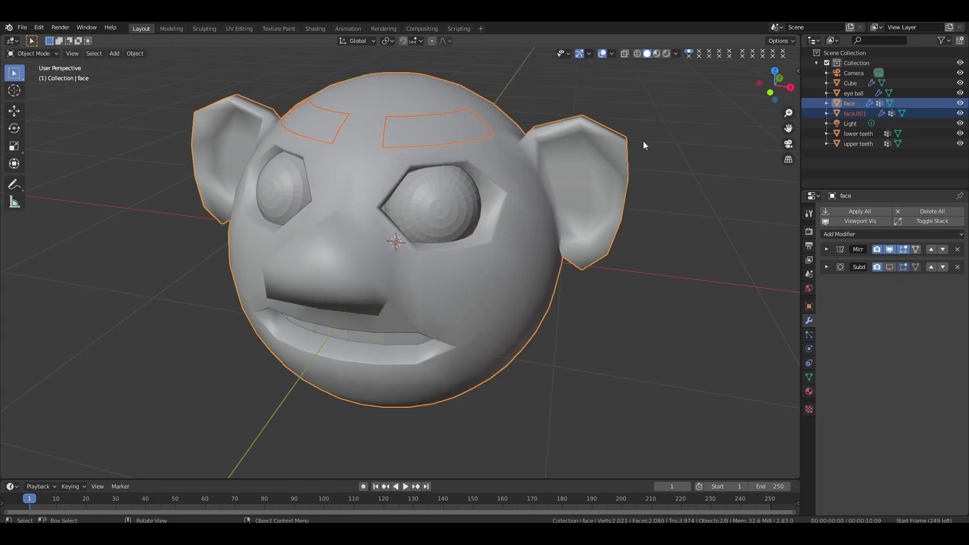
click(681, 132)
click(473, 123)
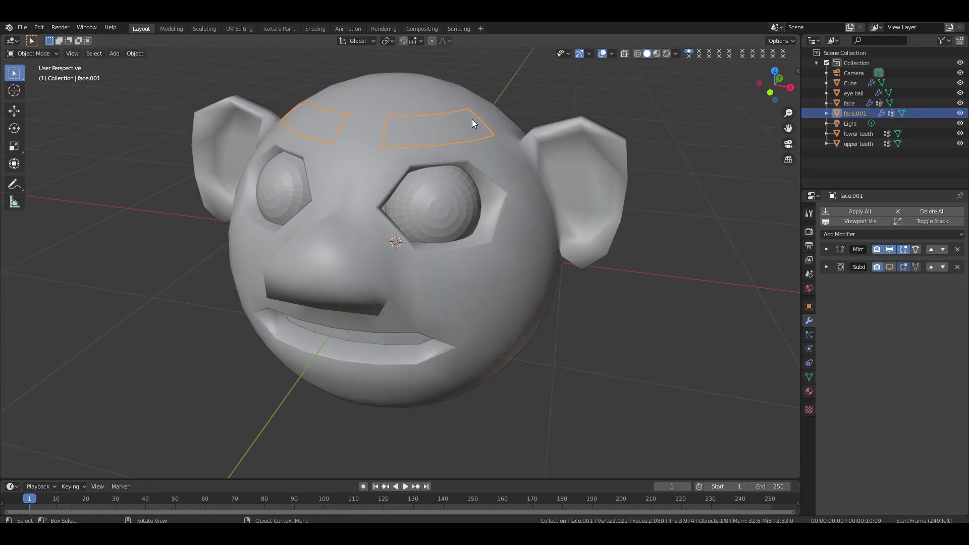
Select the face and turn its Subdivision modifier on in the viewport.
drag(765, 86, 537, 213)
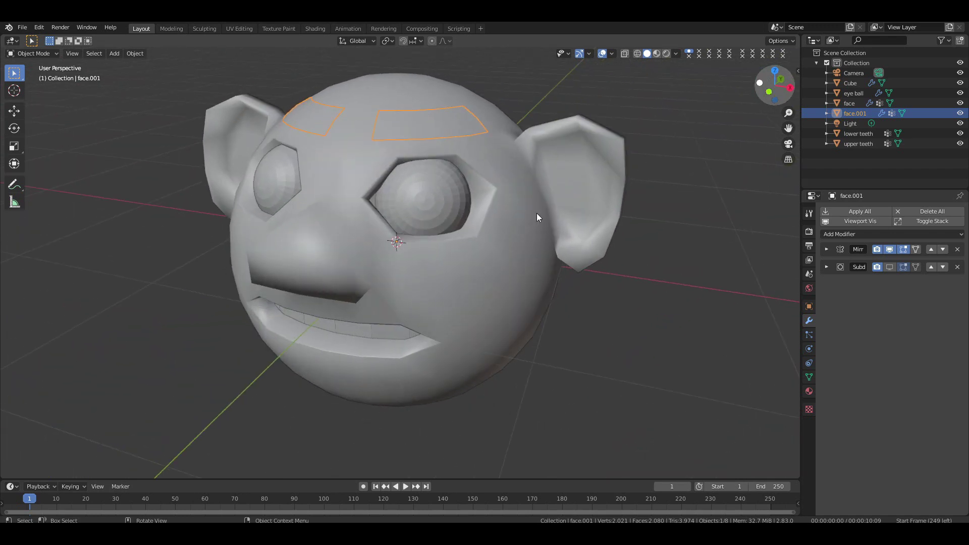
click(480, 262)
click(890, 266)
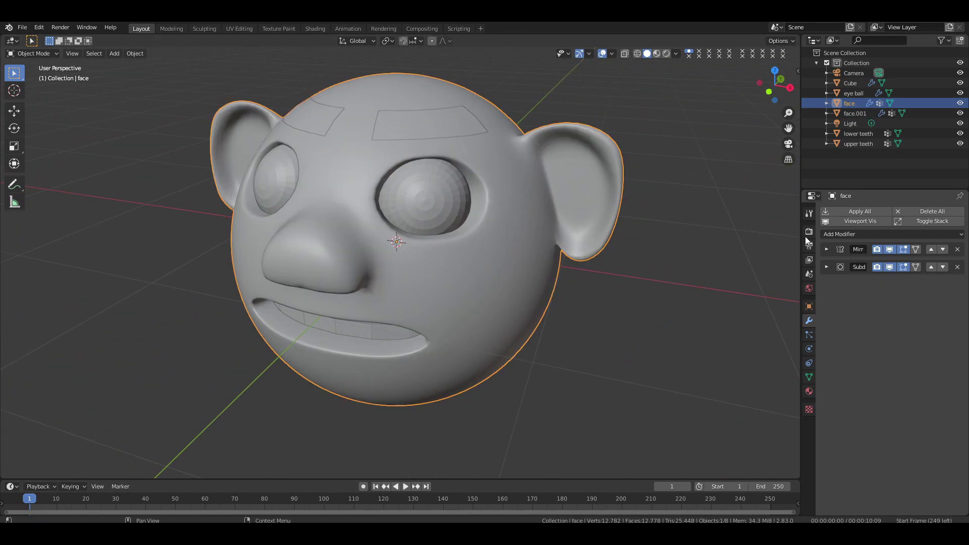
Give the face a new material with a brown base colour (H 0.079, S 0.668, V 0.467), viewed in Material Preview shading.
click(809, 391)
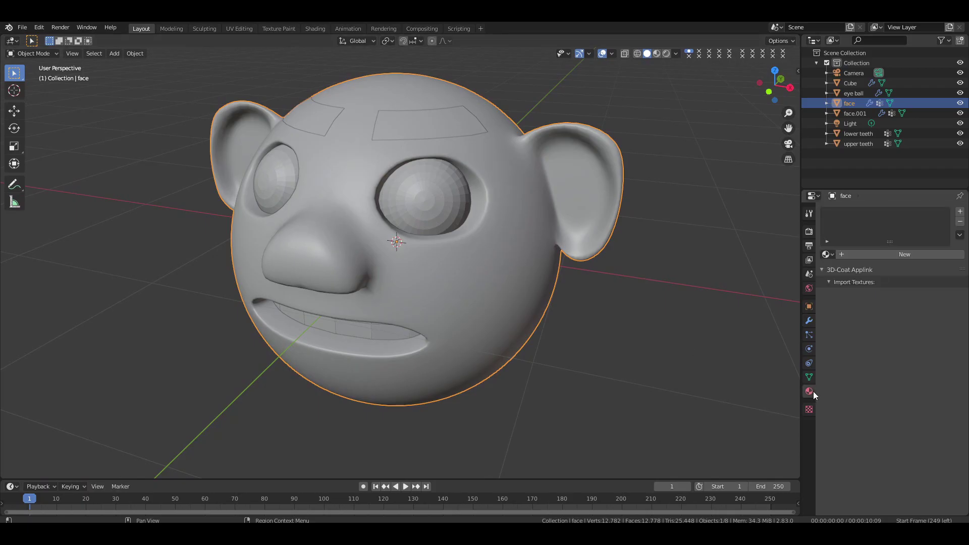
click(861, 257)
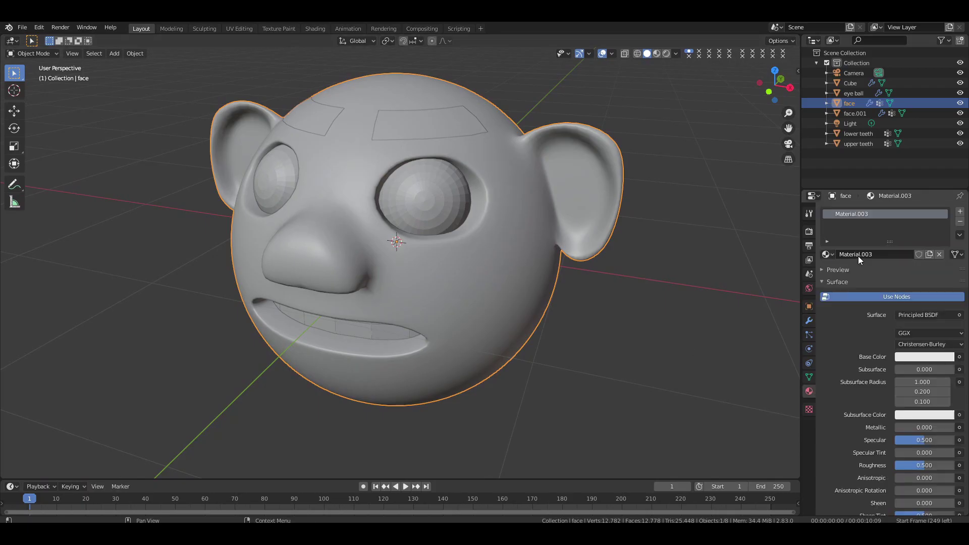
click(912, 357)
click(656, 53)
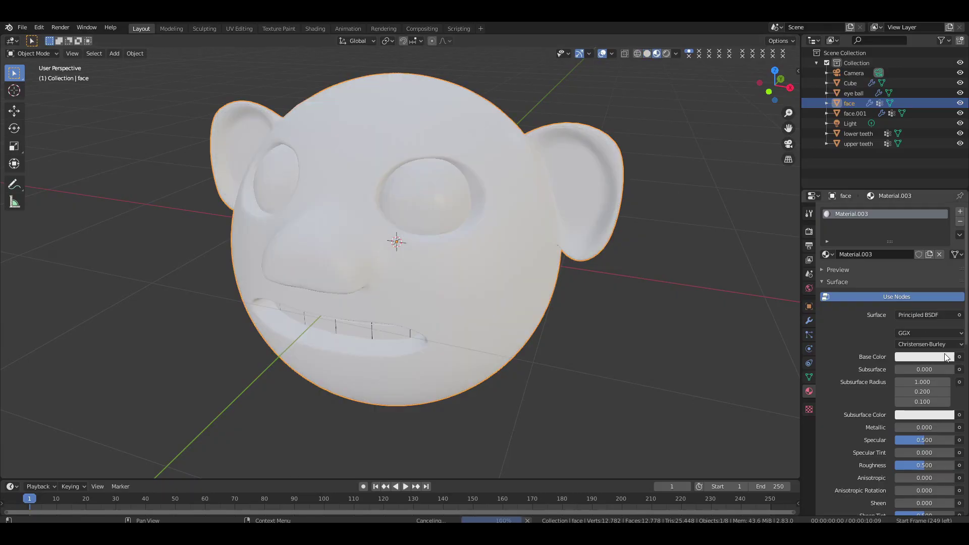
click(926, 357)
click(890, 271)
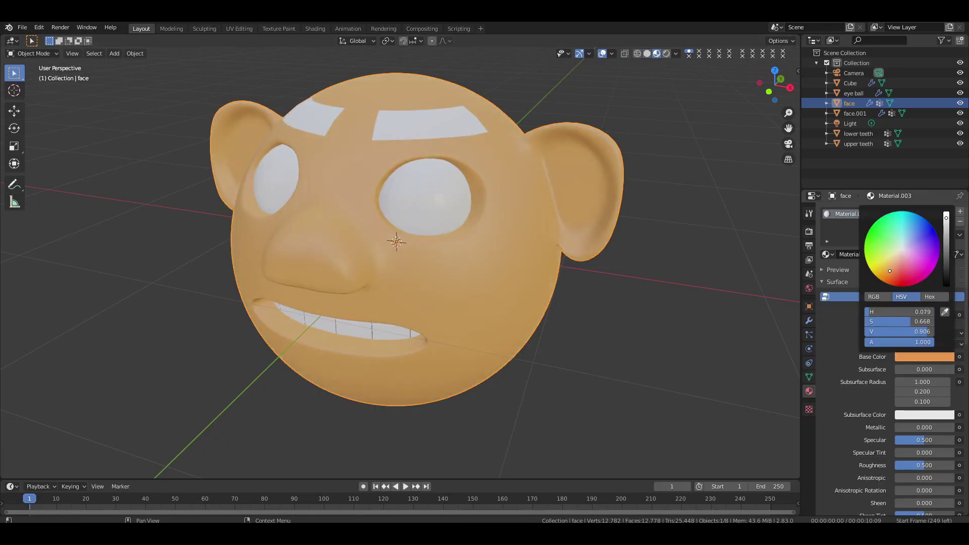
drag(947, 244, 946, 250)
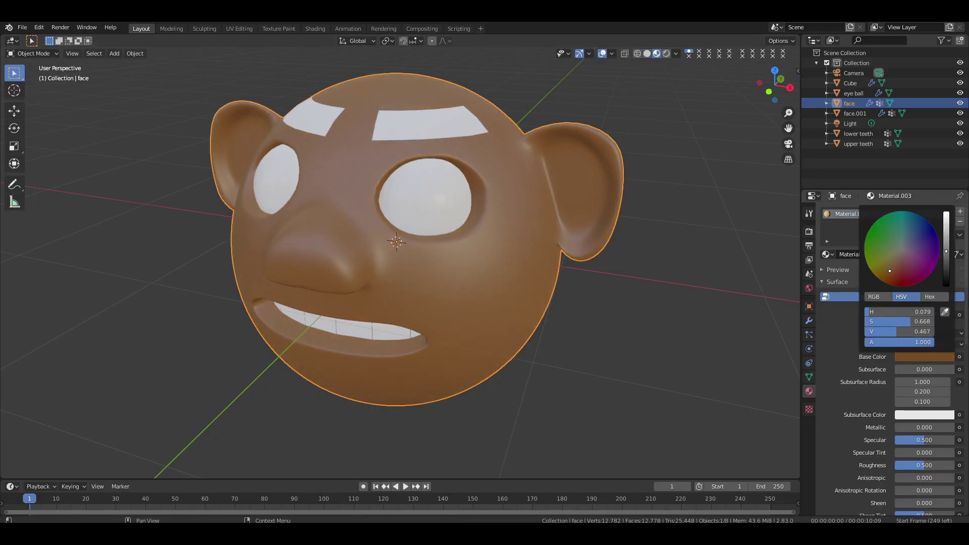
click(686, 222)
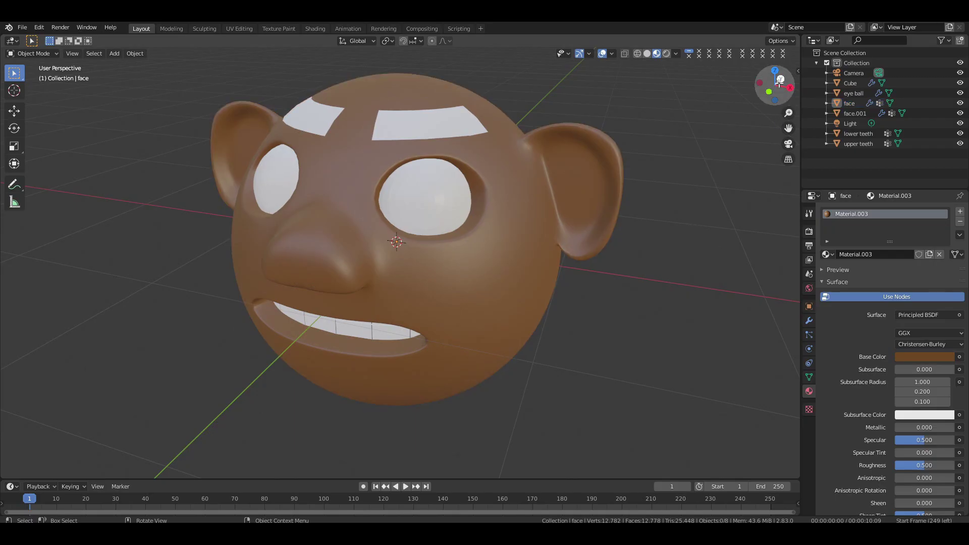
Give the eye ball a white material and a second black one, assigned to the two innermost face rings as the pupil.
drag(780, 80, 774, 84)
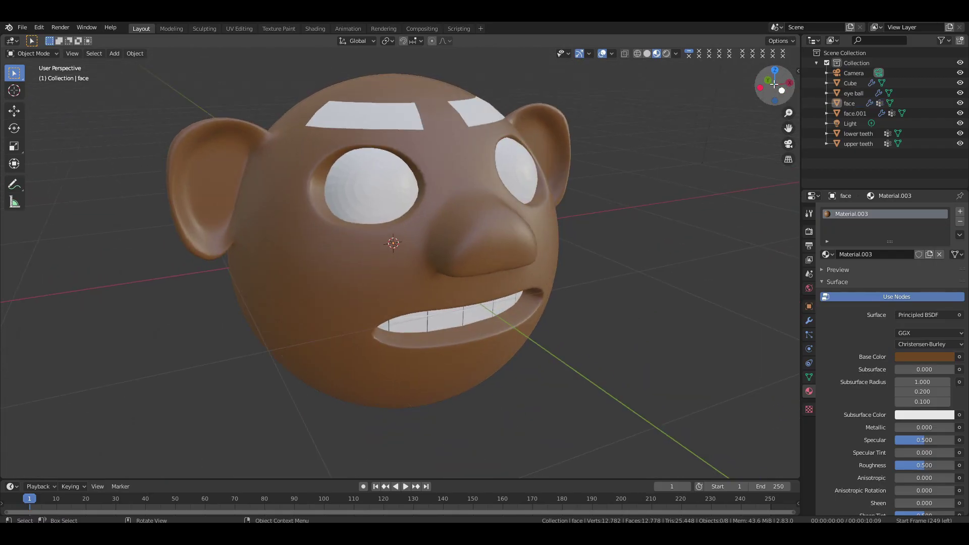
click(361, 194)
right_click(361, 194)
click(348, 194)
key(Tab)
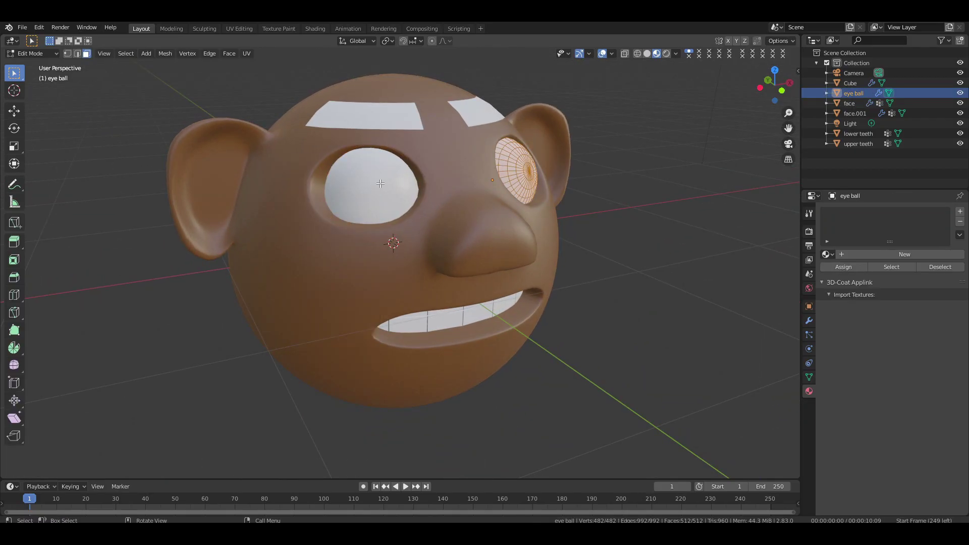
drag(754, 107, 684, 110)
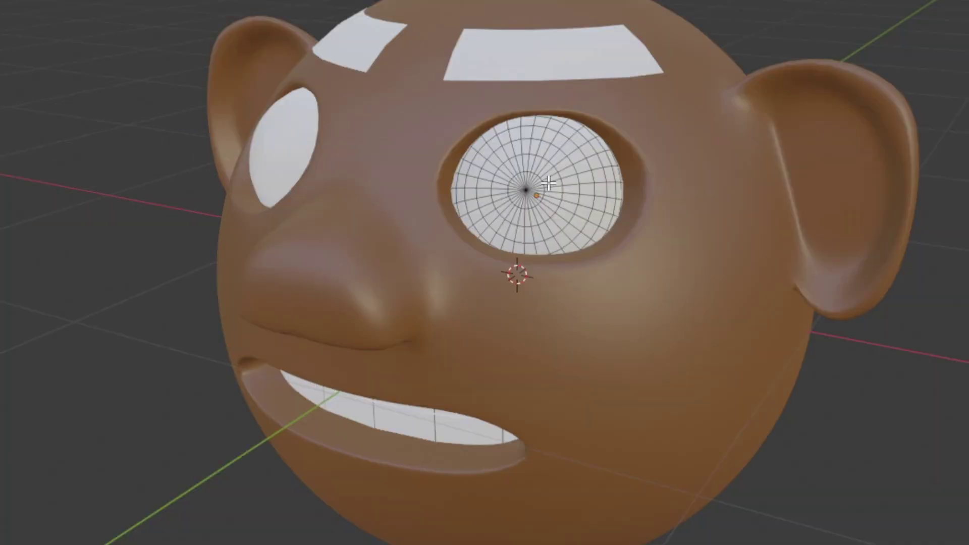
alt+click(416, 190)
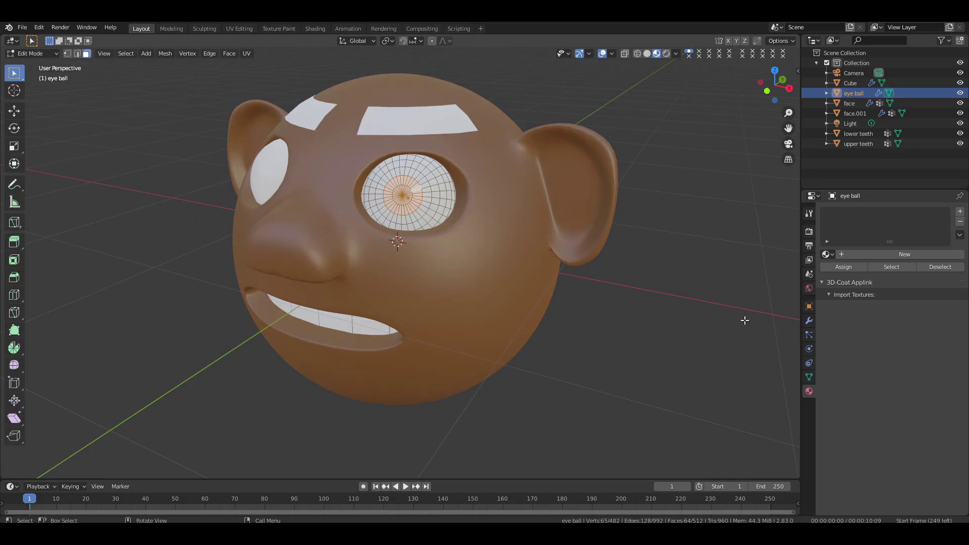
click(880, 253)
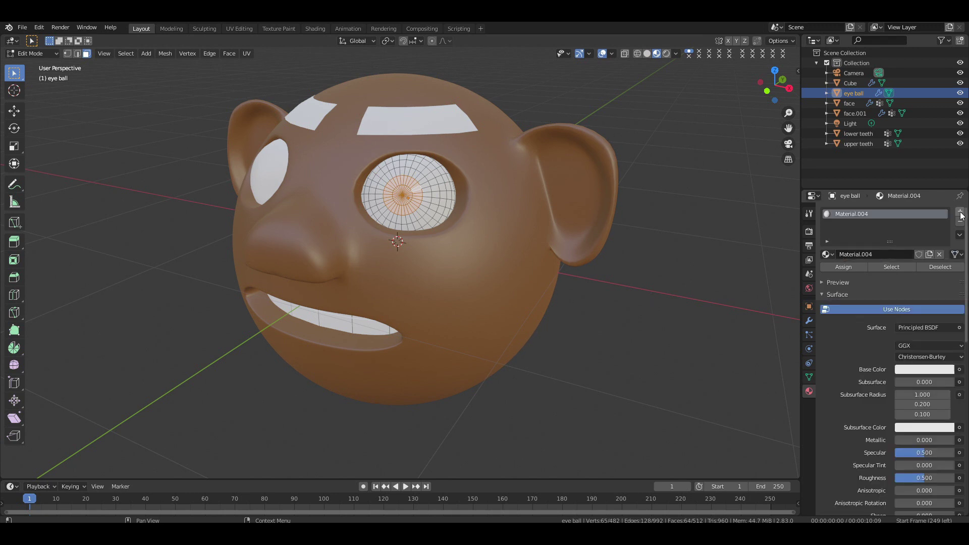
click(960, 211)
click(885, 275)
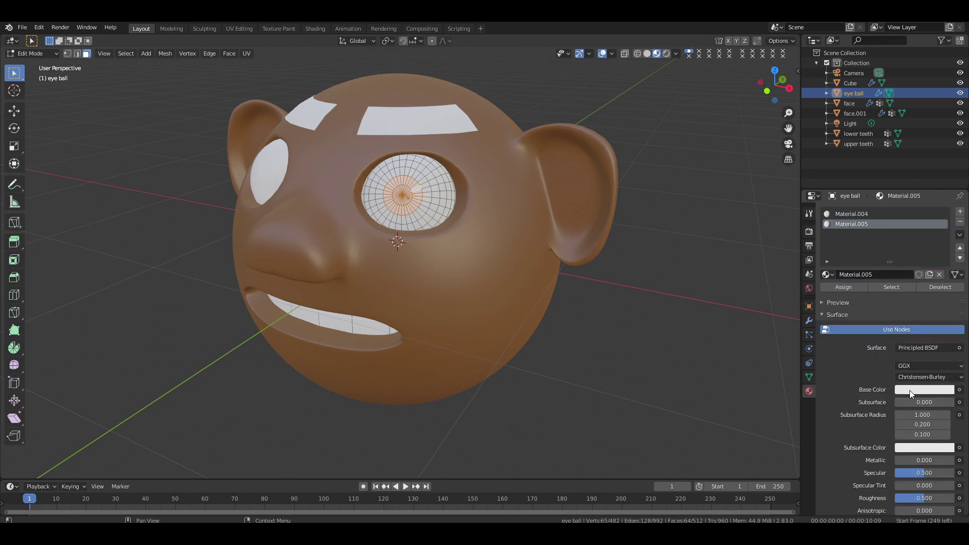
click(910, 390)
drag(946, 285, 946, 318)
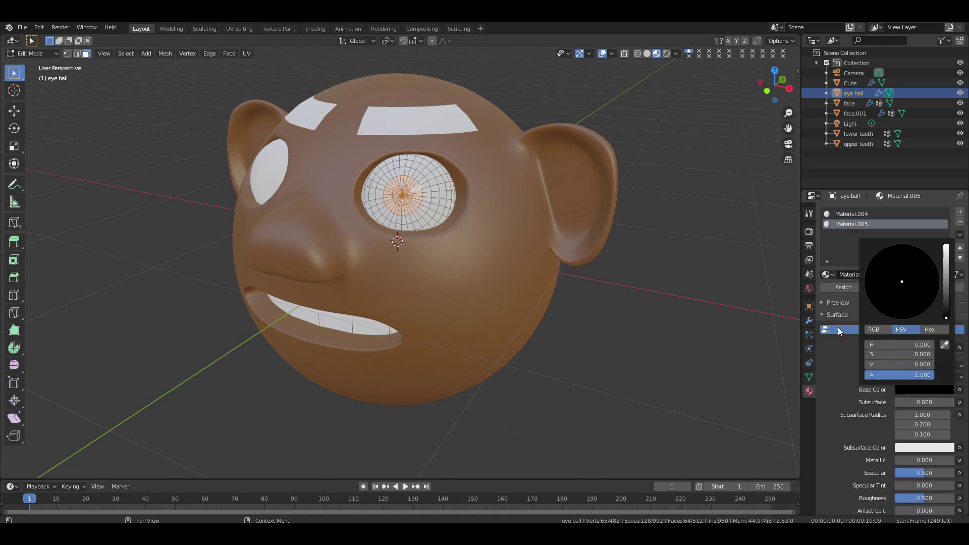
click(843, 287)
key(Tab)
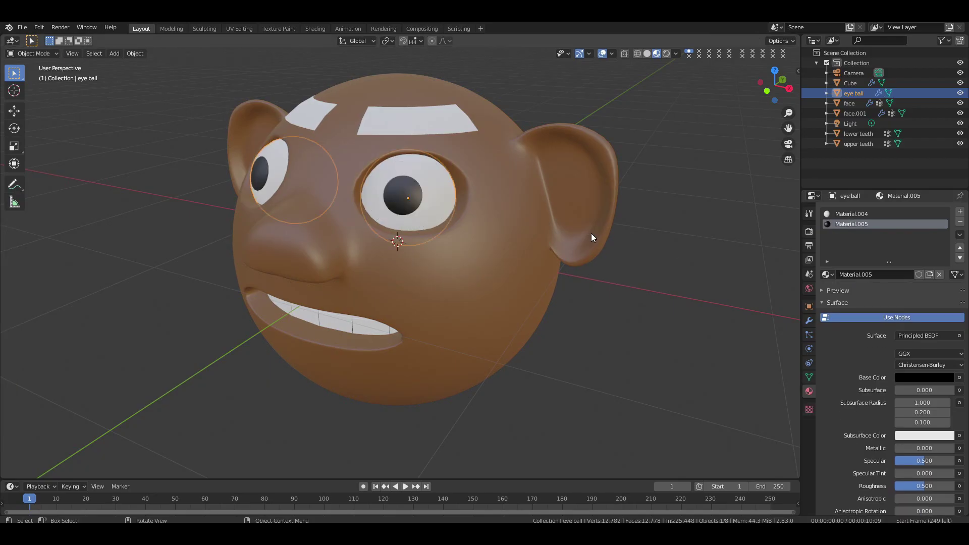
Select the separated eyebrow object and give it the existing black Material.002.
drag(767, 87, 746, 89)
click(731, 149)
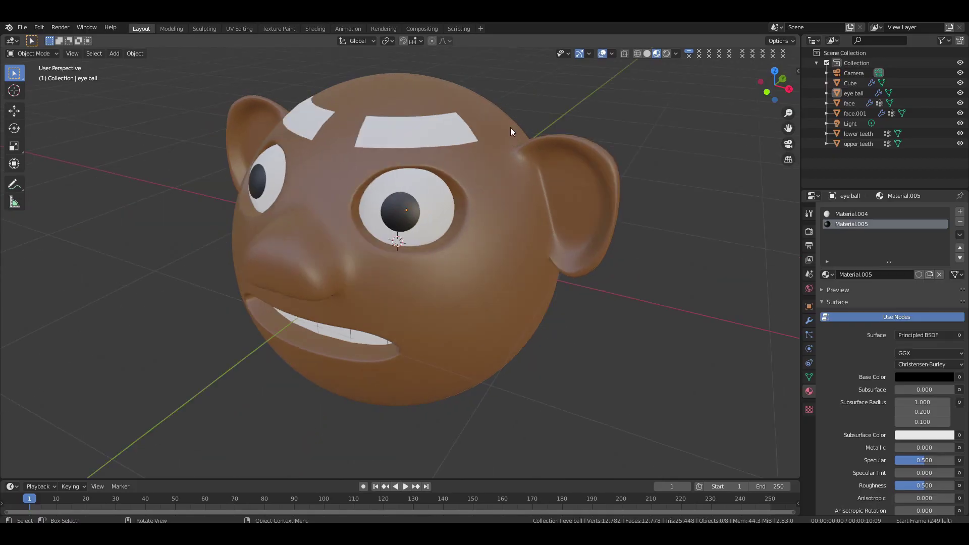
click(464, 130)
click(828, 254)
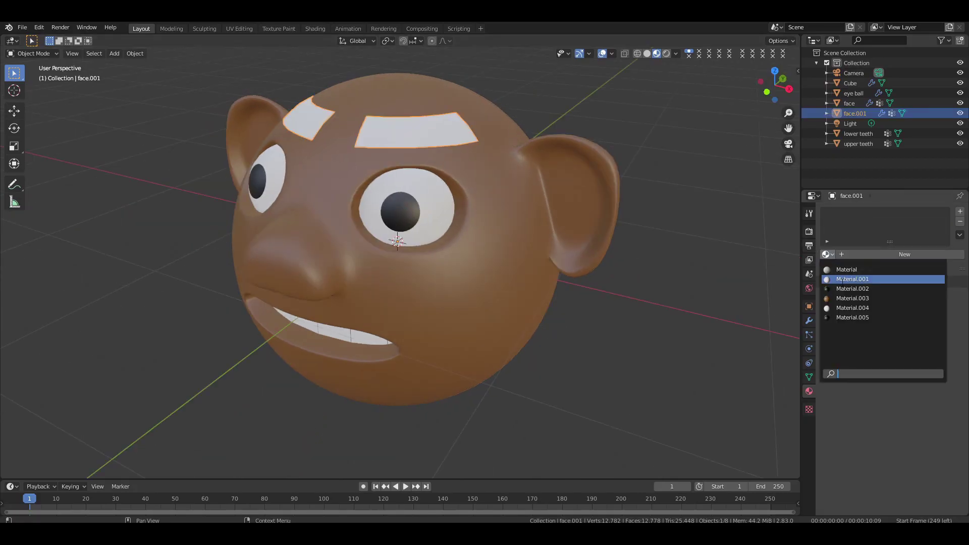
click(844, 290)
click(760, 103)
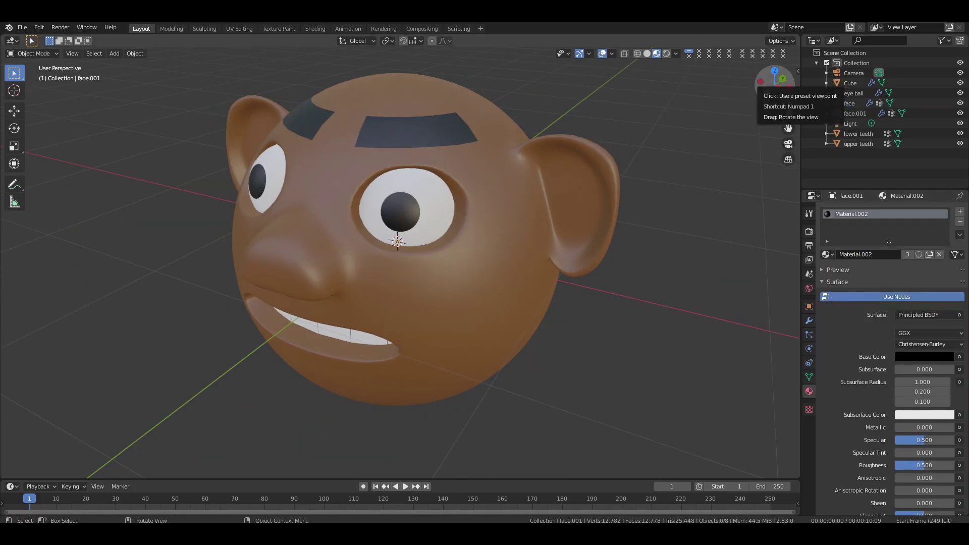
With X-ray on, select the face's underside nose polygon and assign it the black Material.002 in a second material slot.
drag(769, 88, 716, 98)
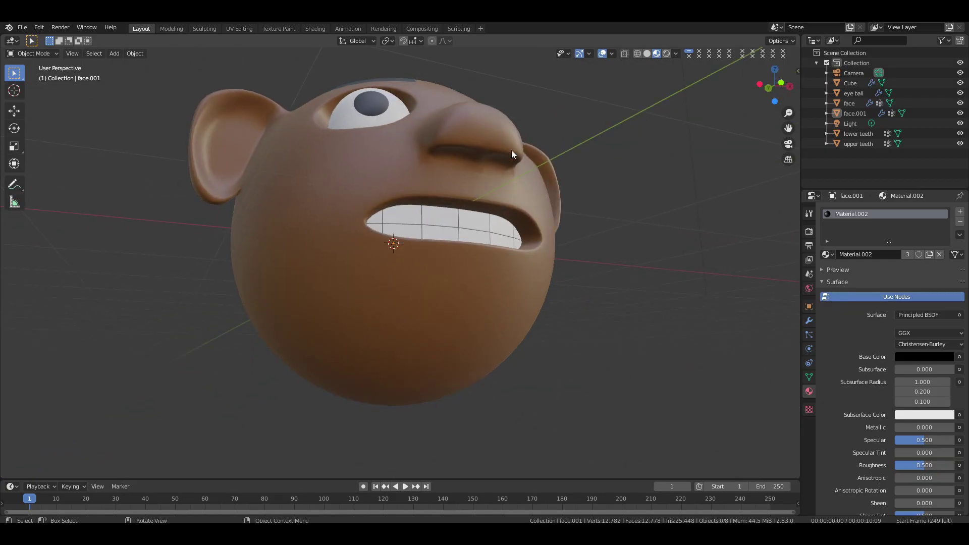
click(498, 150)
key(Tab)
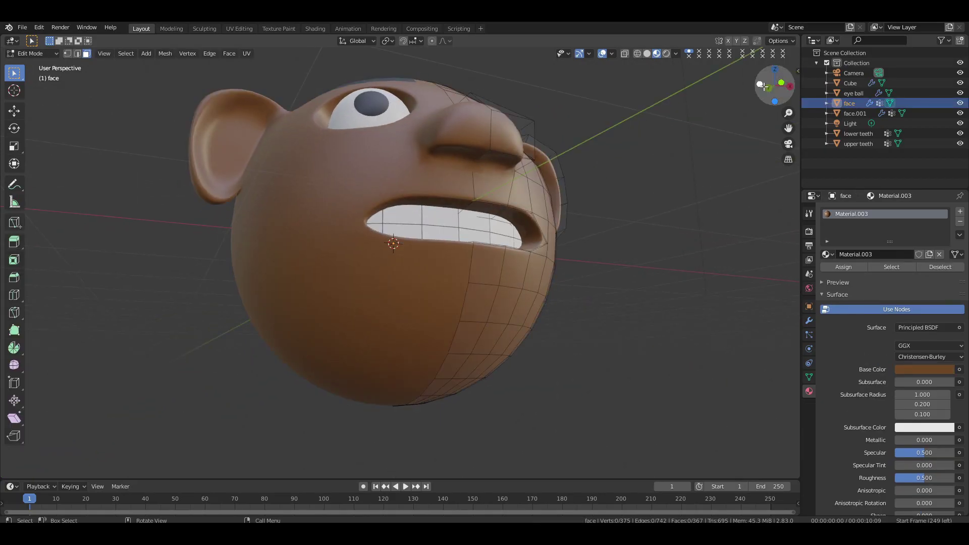
drag(774, 86, 771, 69)
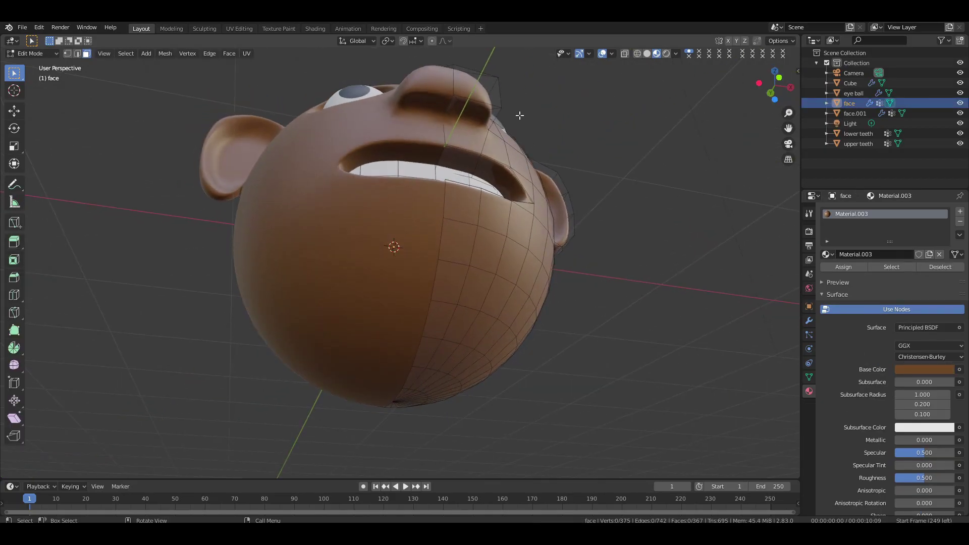
click(624, 55)
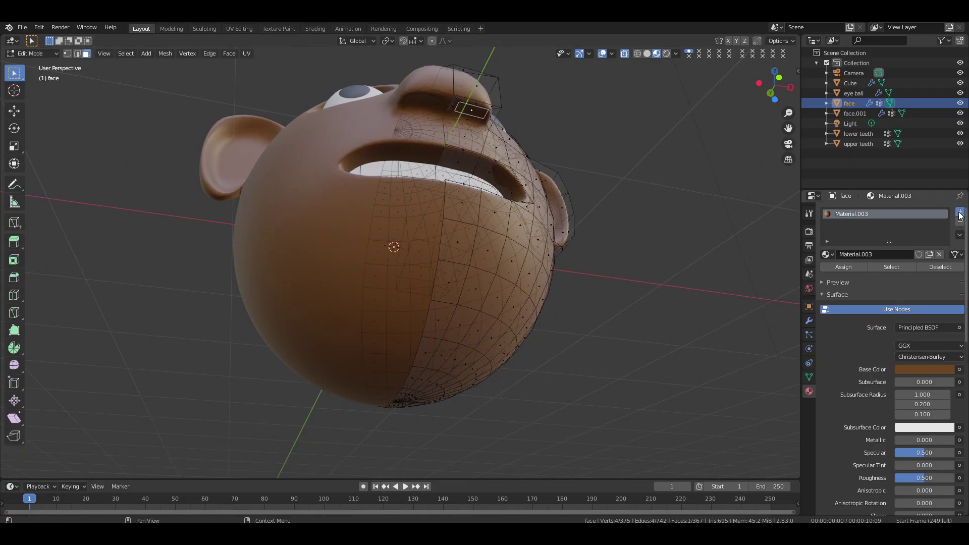
click(960, 214)
click(830, 275)
click(841, 289)
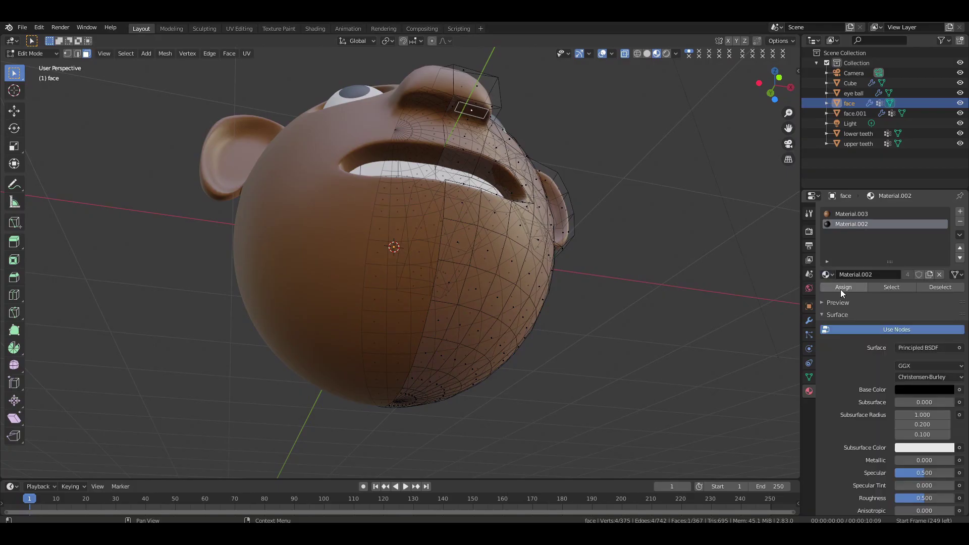
key(Tab)
click(693, 184)
drag(775, 87, 762, 121)
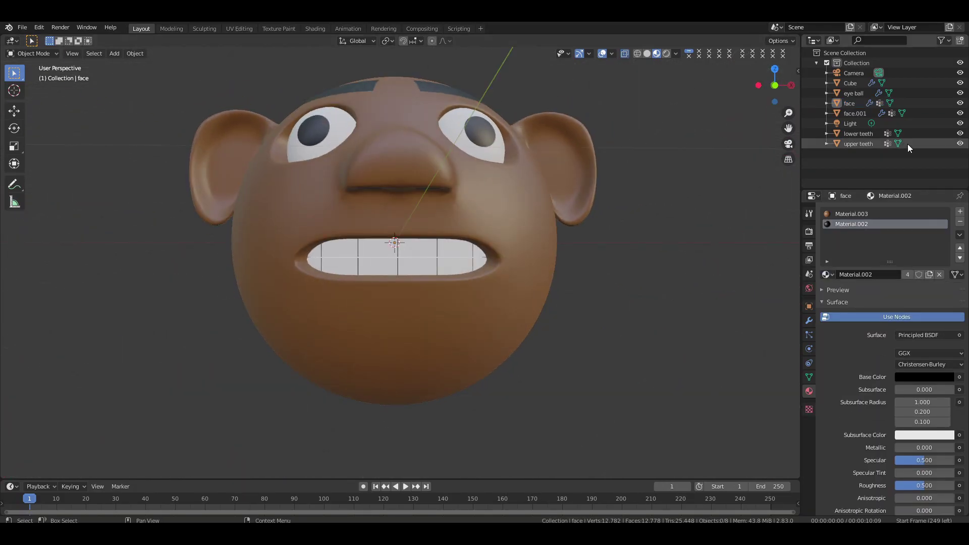
Hide the lower teeth and upper teeth objects to expose the tongue inside the mouth.
click(959, 133)
click(960, 145)
drag(775, 86, 646, 176)
Give the tongue object Cube a new material with a pinkish-red base colour.
click(395, 288)
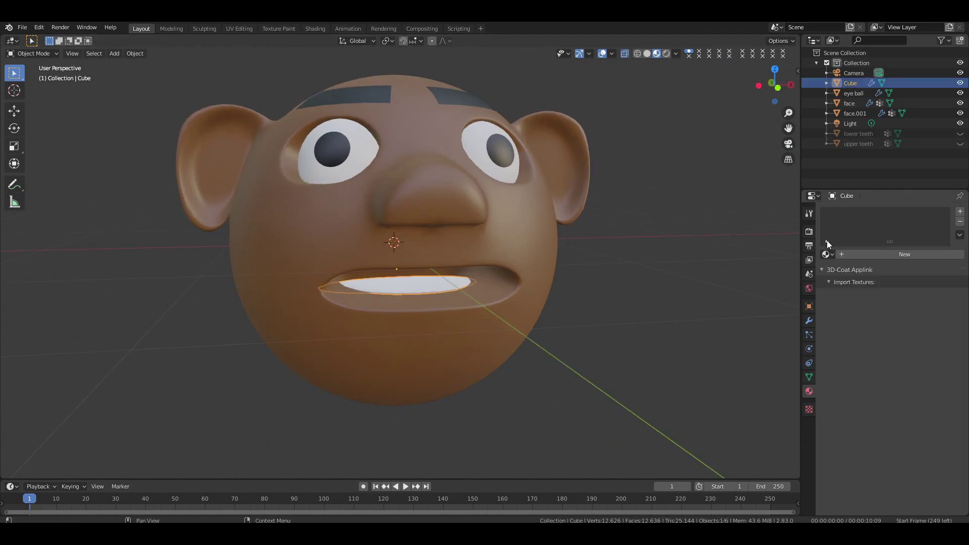
click(900, 255)
click(917, 357)
click(901, 269)
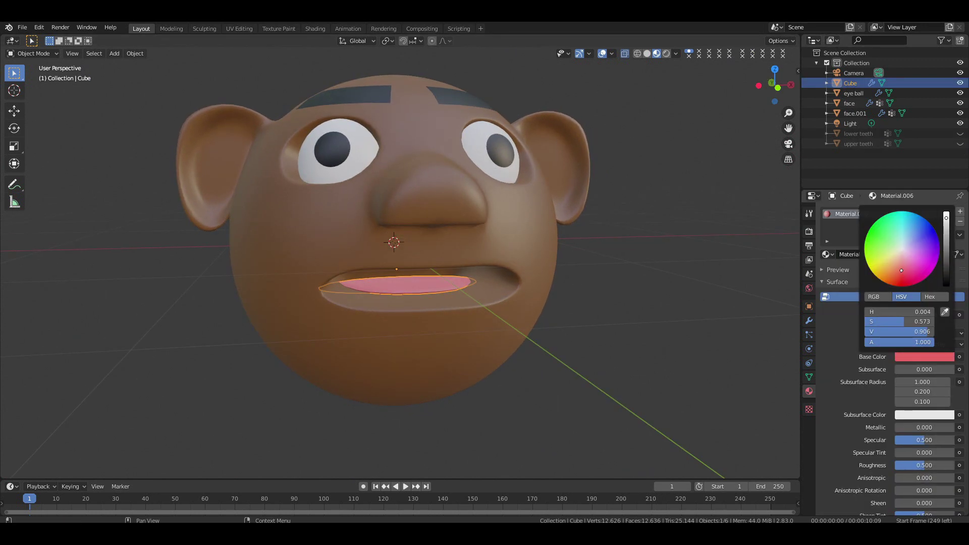
drag(901, 270, 901, 274)
click(767, 116)
mouse_move(775, 87)
mouse_down()
mouse_move(785, 87)
mouse_move(777, 87)
mouse_up()
Set the tongue's origin to its geometry and unhide the lower and upper teeth.
click(433, 286)
right_click(433, 286)
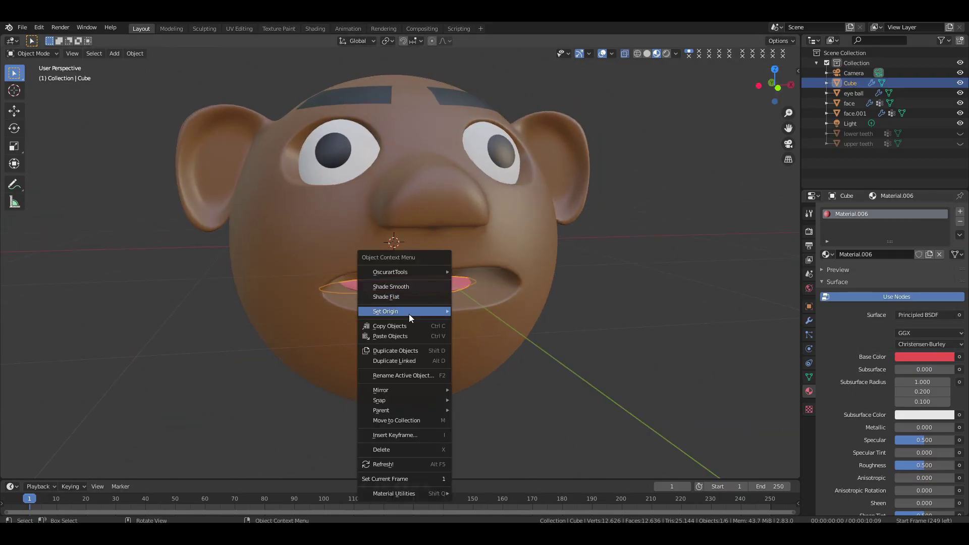
mouse_move(408, 314)
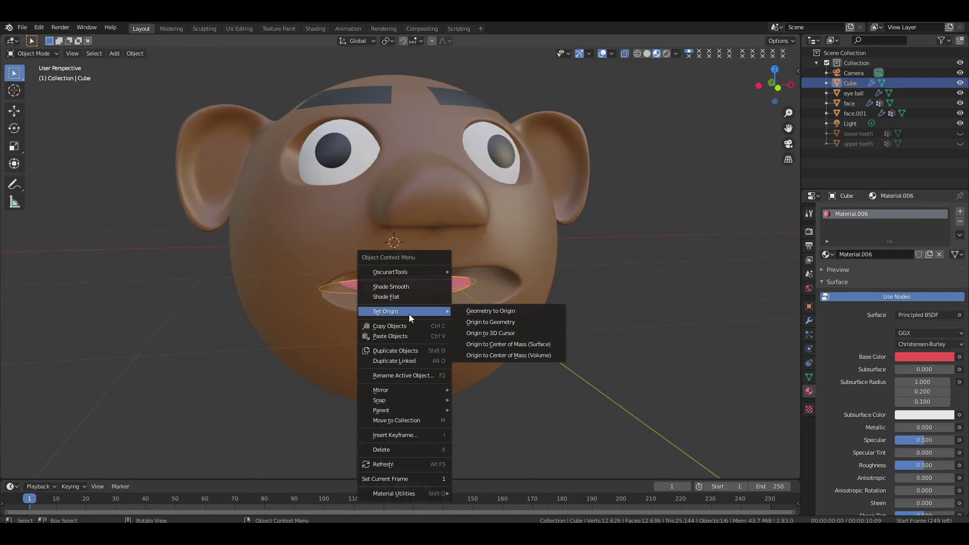
click(473, 323)
click(631, 268)
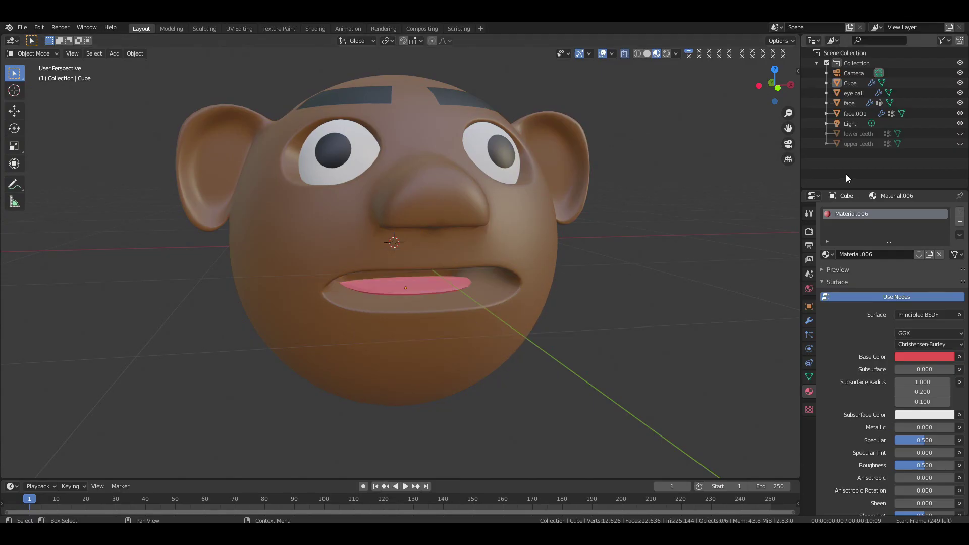
click(960, 134)
click(961, 143)
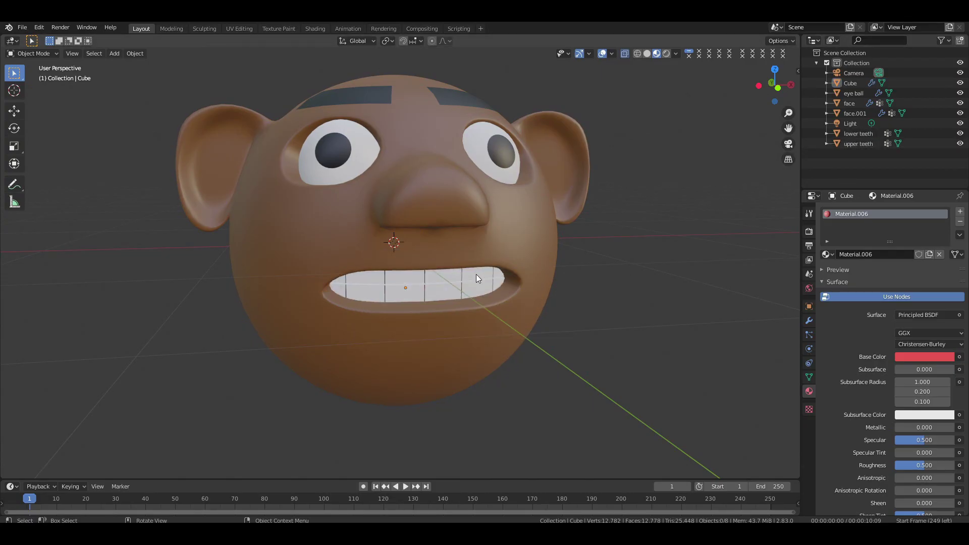
Set the origins of the upper teeth and lower teeth objects to their own geometry.
click(459, 281)
drag(777, 90, 772, 82)
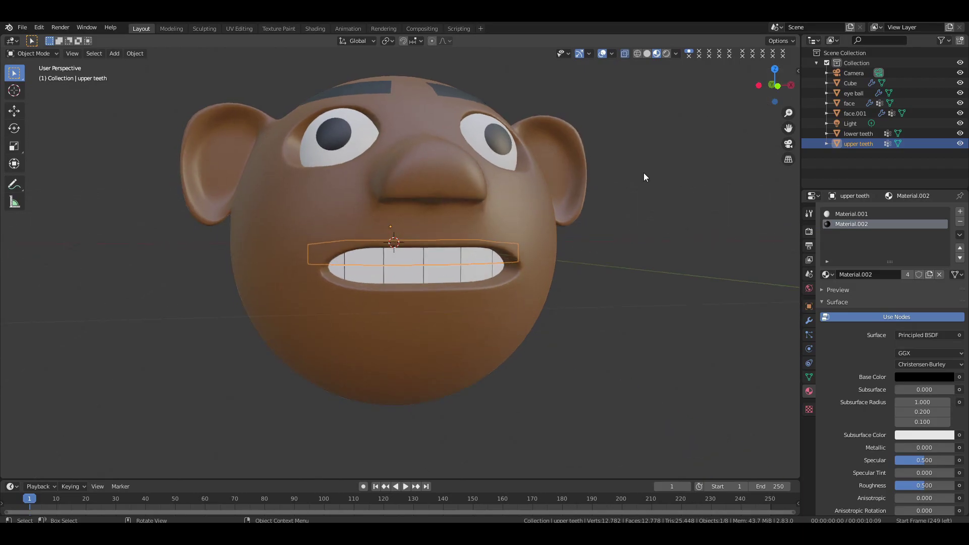
right_click(644, 172)
mouse_move(643, 173)
click(458, 275)
right_click(458, 275)
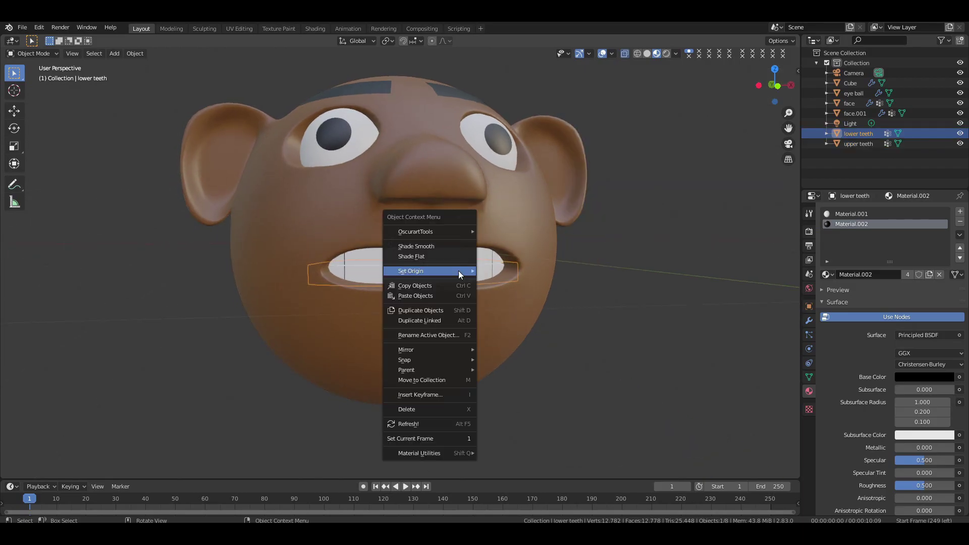
mouse_move(474, 268)
click(501, 279)
click(668, 203)
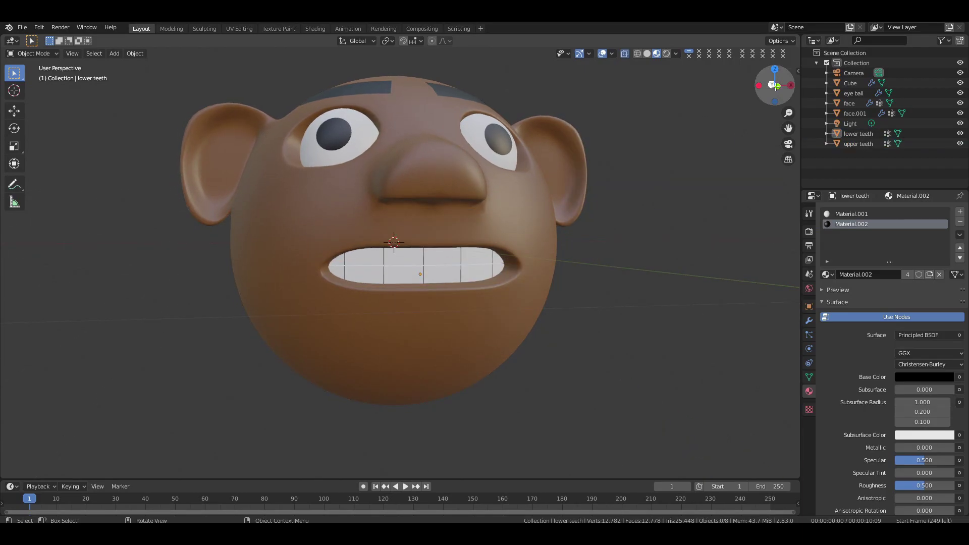
Add a Shrinkwrap modifier to the eyebrow object face.001 with face as target and a 0.01 m offset.
drag(774, 85, 791, 113)
drag(747, 91, 731, 94)
click(410, 126)
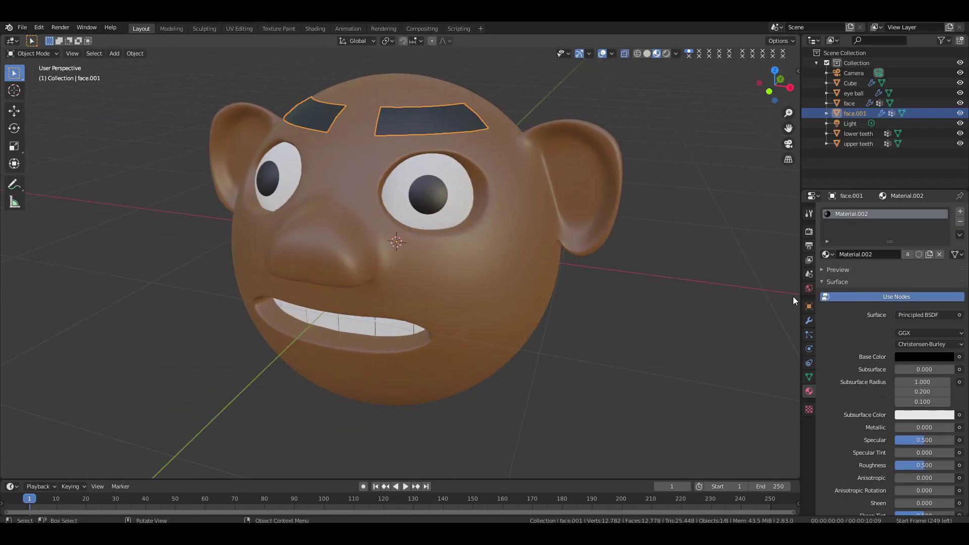
click(809, 321)
click(853, 233)
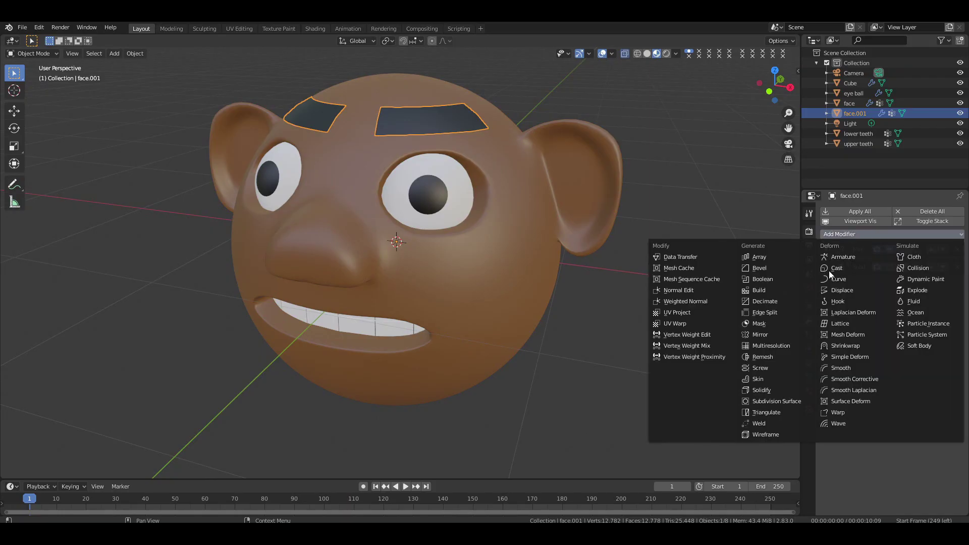
click(843, 346)
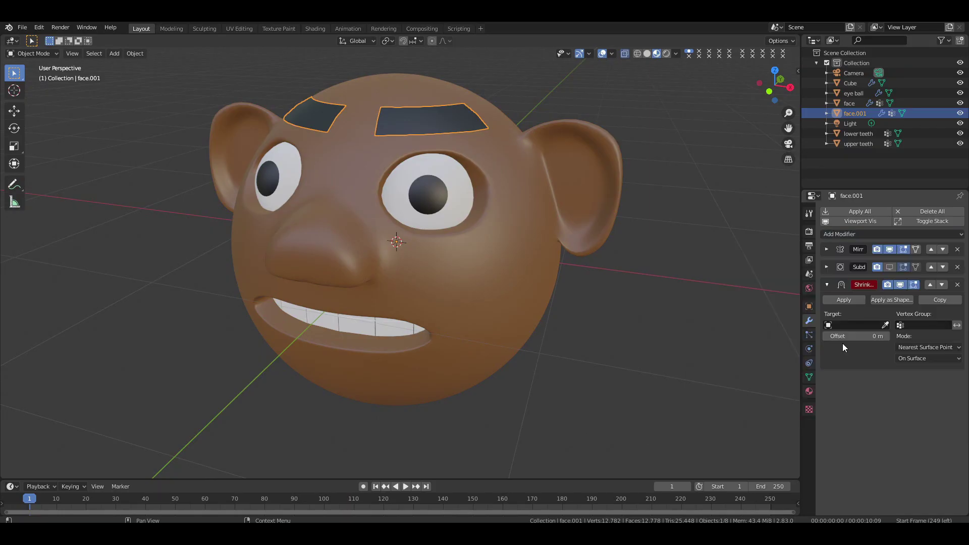
click(506, 291)
click(886, 336)
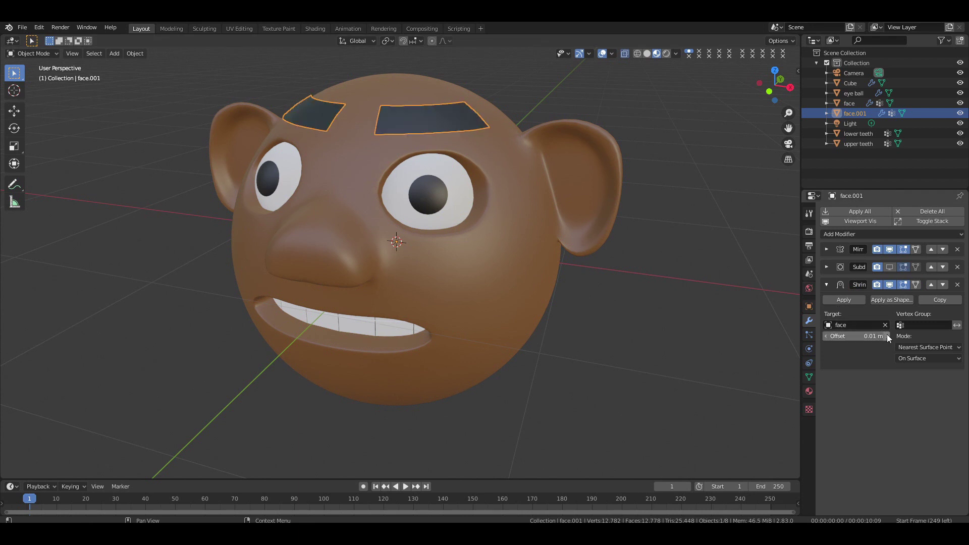
drag(775, 84, 701, 186)
key(r)
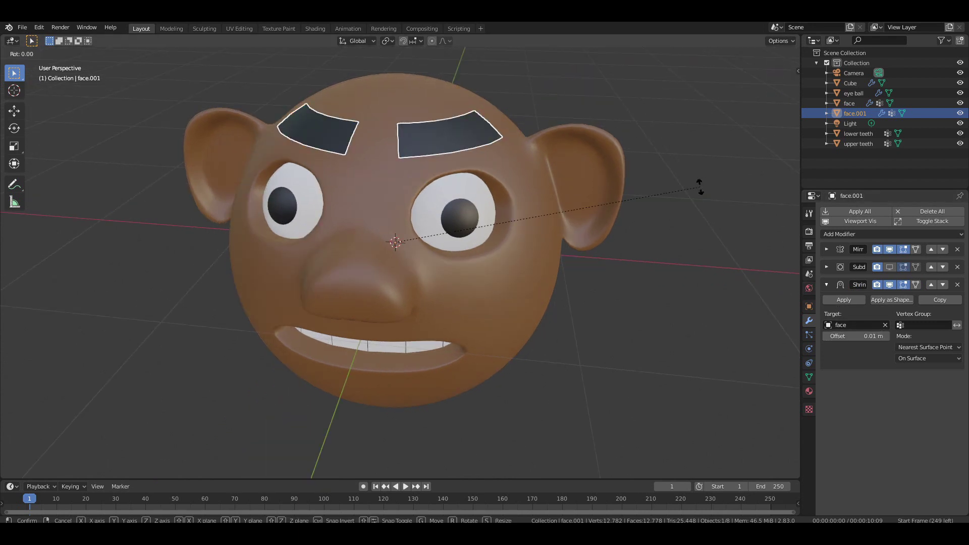
right_click(689, 138)
Set the eyebrows' origin to geometry and choose face as the mirror object of their Mirror modifier.
right_click(563, 135)
mouse_move(582, 135)
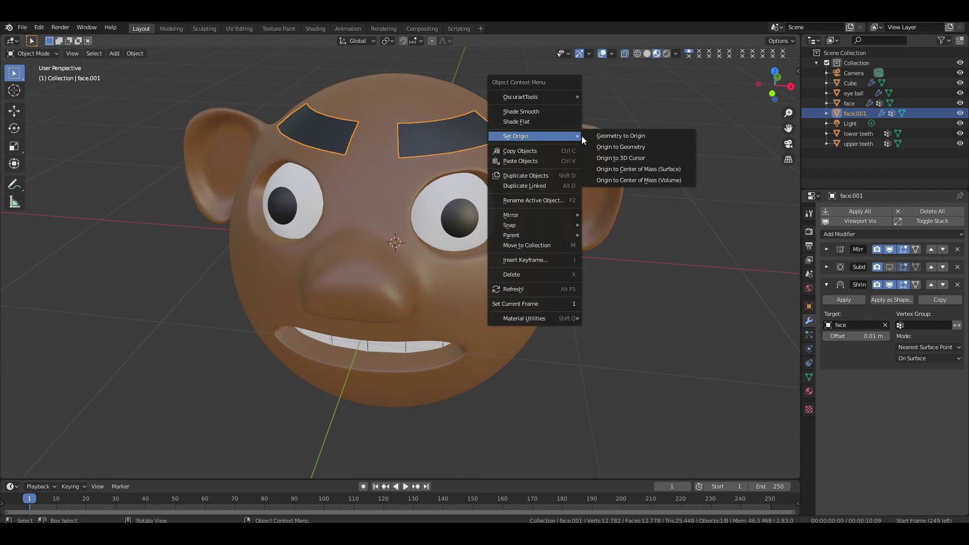
click(609, 146)
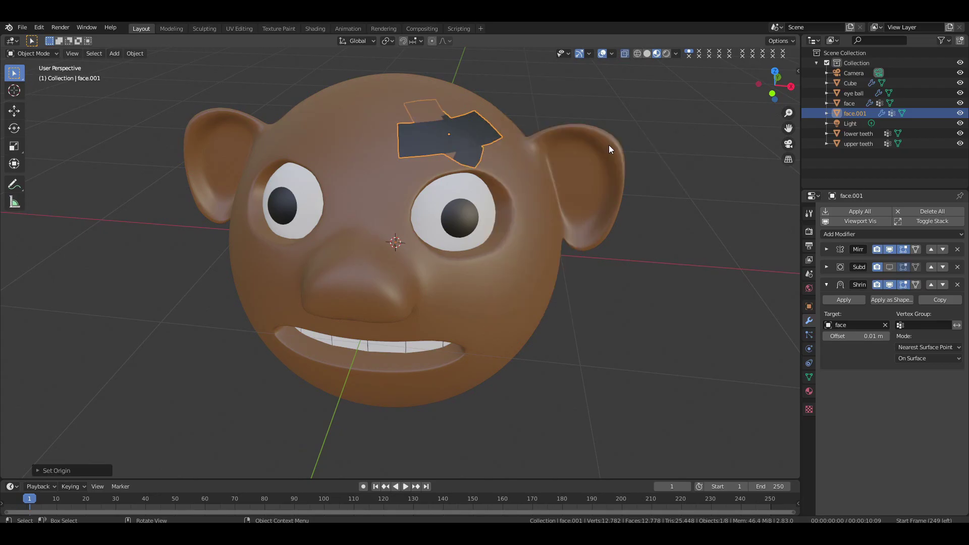
click(826, 249)
click(530, 293)
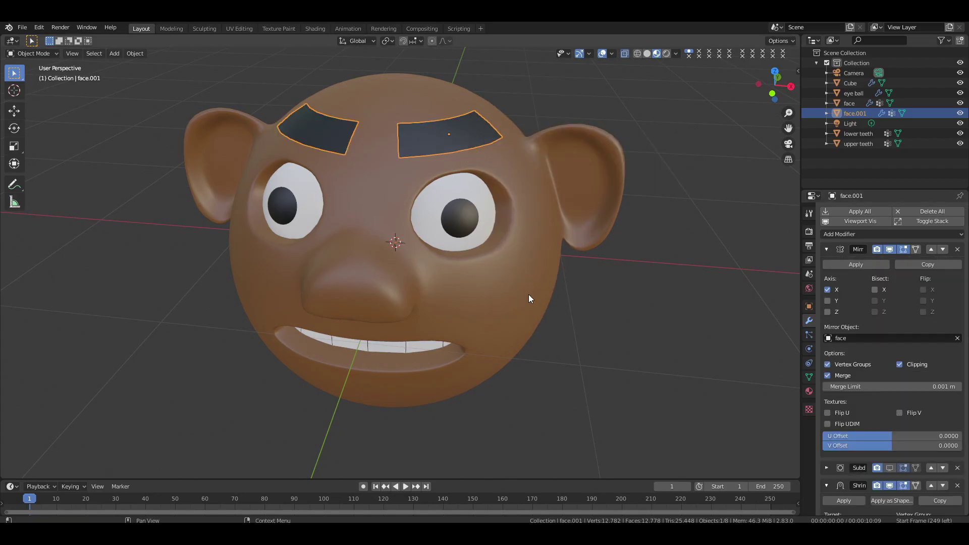
click(827, 250)
key(r)
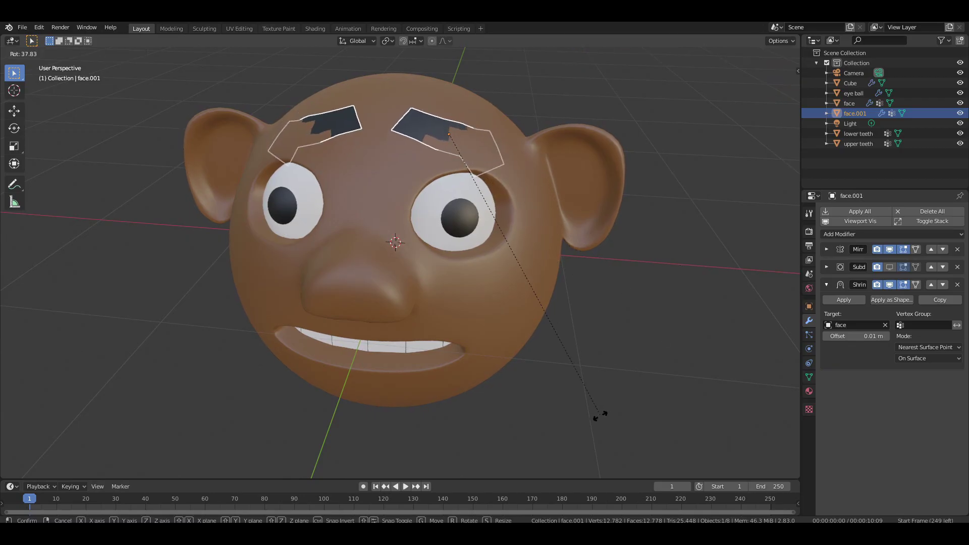
right_click(642, 199)
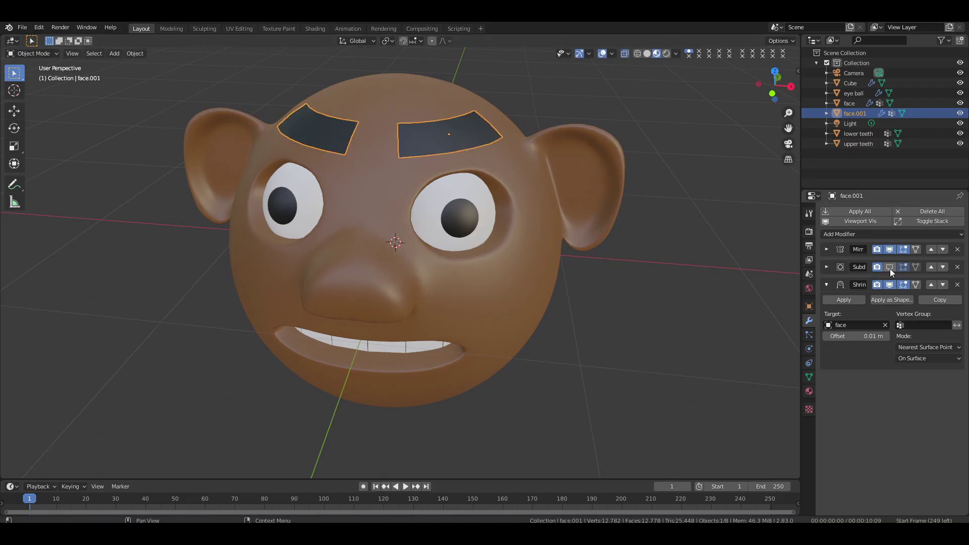
Show the eyebrows' Subdivision modifier in the viewport and set the Shrinkwrap offset to 0 m.
click(889, 267)
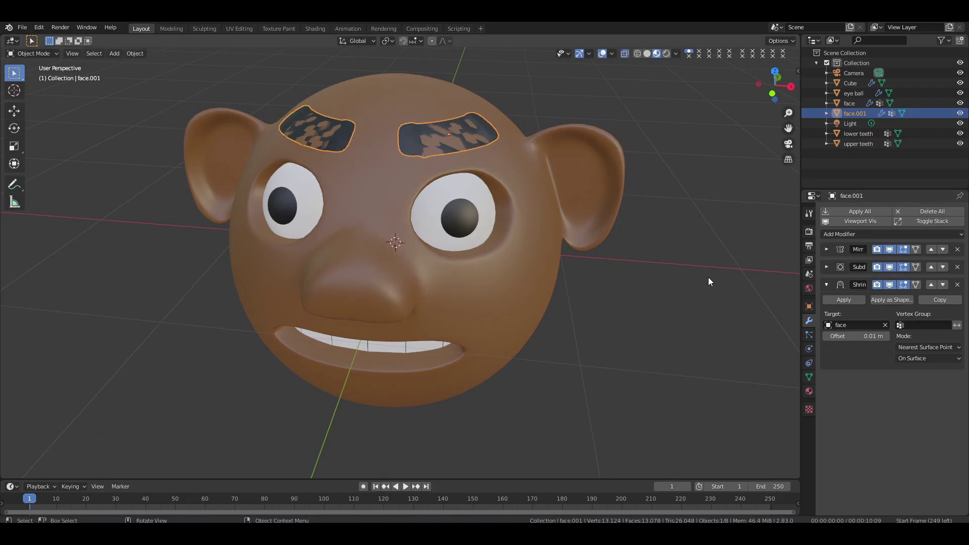
click(825, 336)
Extrude all faces of the eyebrow mesh a short distance upward along local Z.
drag(774, 85, 555, 128)
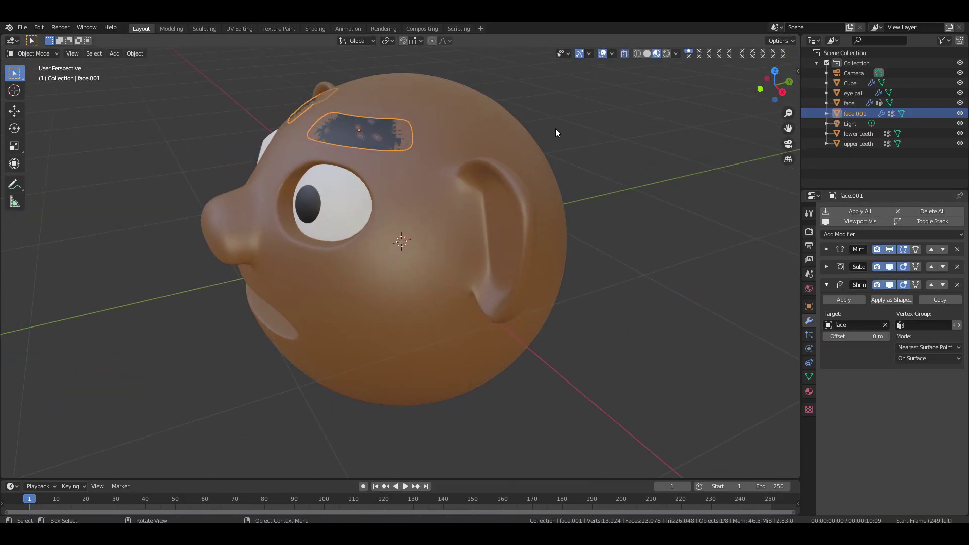
key(Tab)
key(a)
key(a)
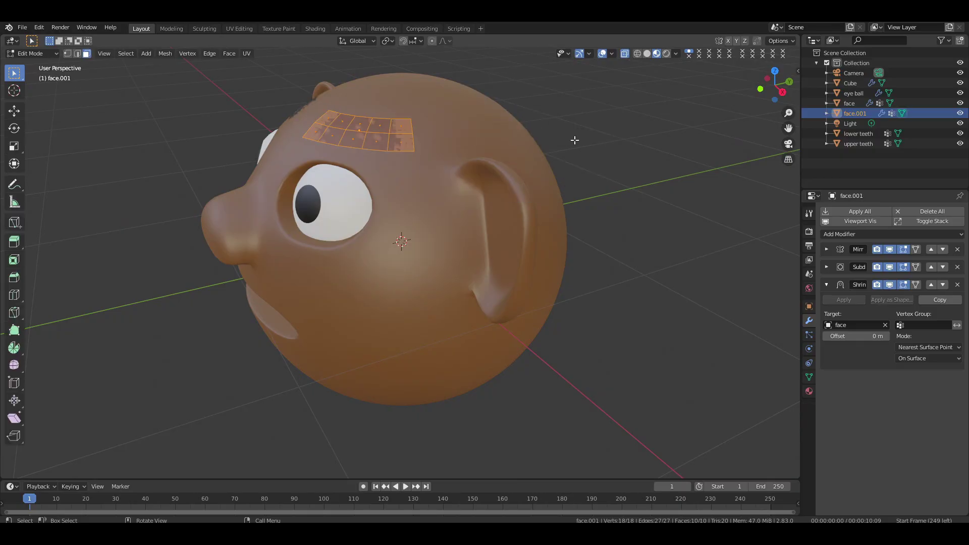
key(e)
key(z)
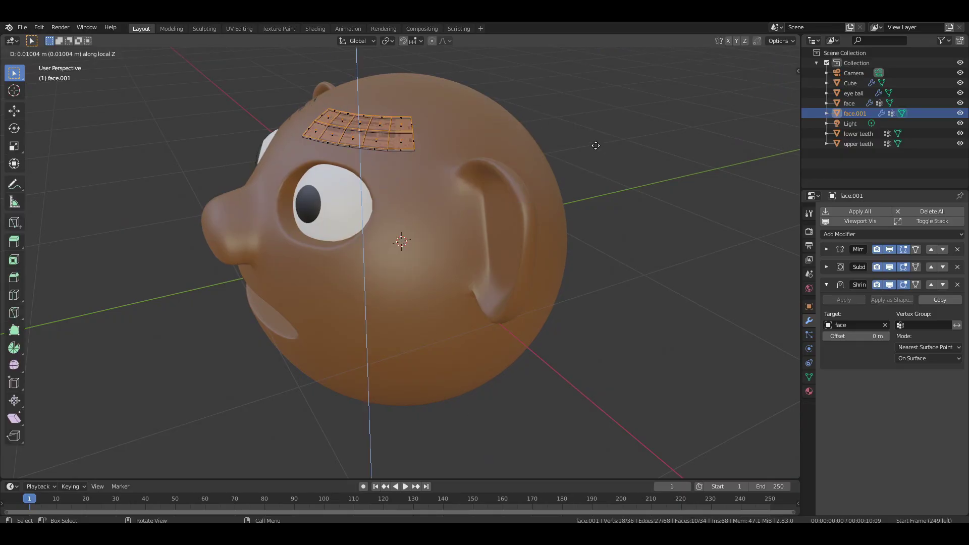
click(579, 139)
Move the extruded eyebrow faces along the Y axis towards the front of the face and return to Object Mode.
key(g)
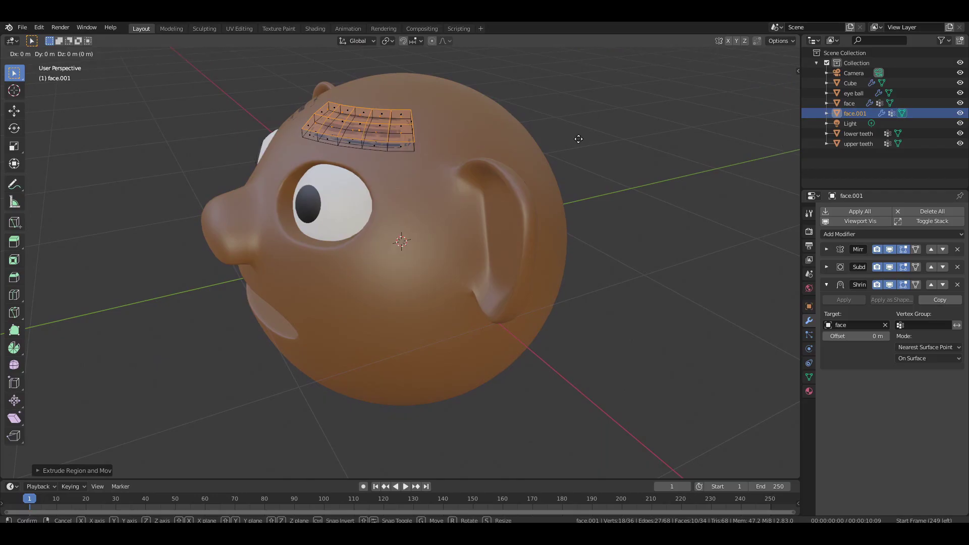
key(y)
click(570, 145)
key(Tab)
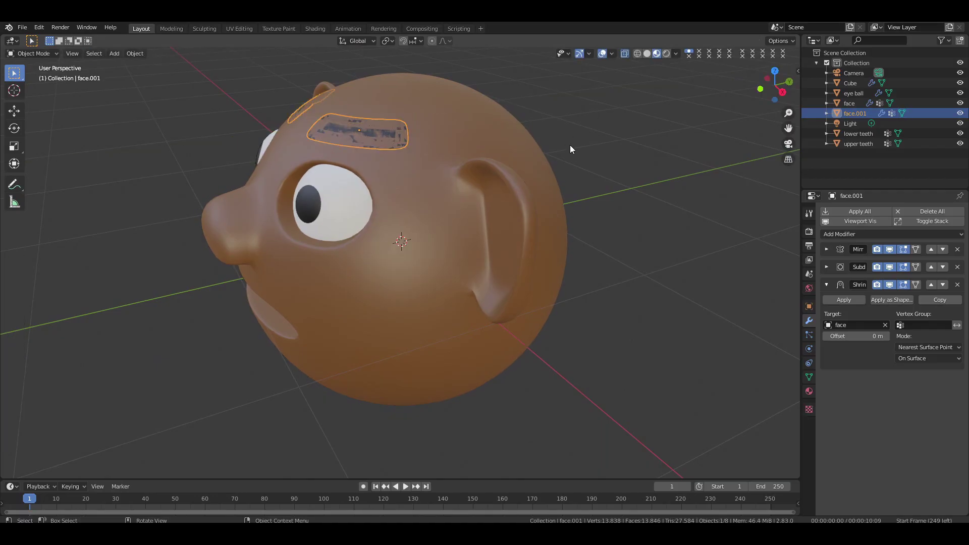
Select the whole eyebrow mesh in Edit Mode and scale it by about 1.14 along global Z.
key(Tab)
key(a)
key(a)
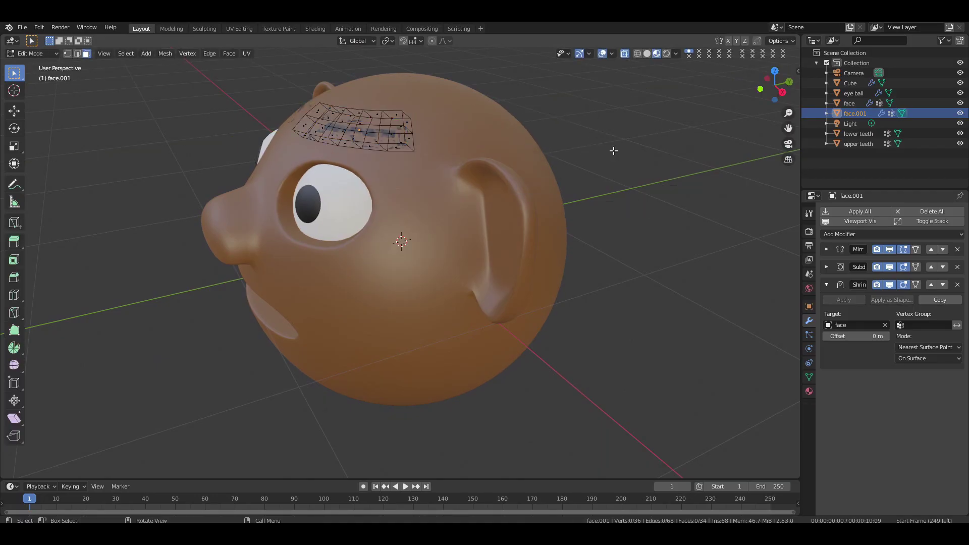
key(a)
key(a)
key(s)
key(z)
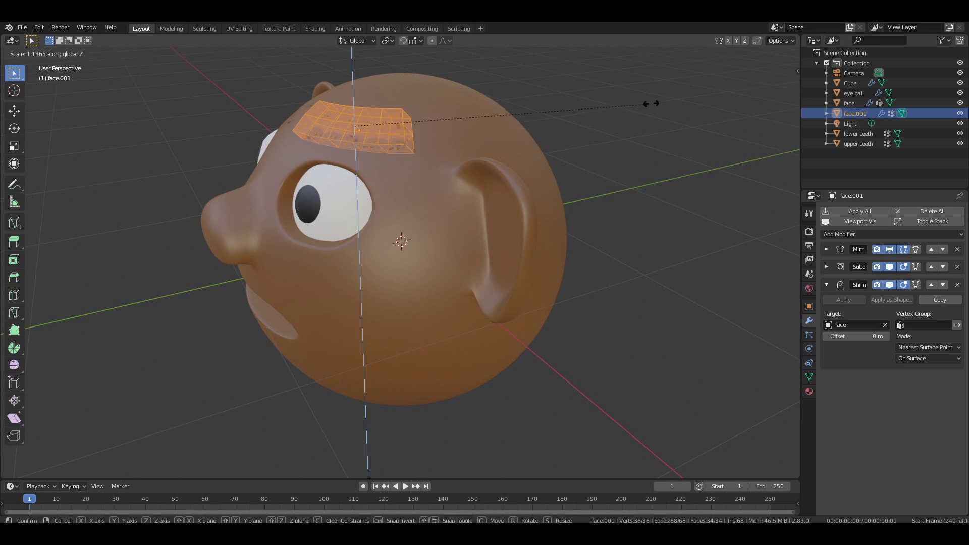
click(652, 103)
With X-ray off, rotate the eyebrow mesh about -3.2° around global Z and move it about 0.025 m along Y.
drag(768, 81, 700, 126)
click(625, 53)
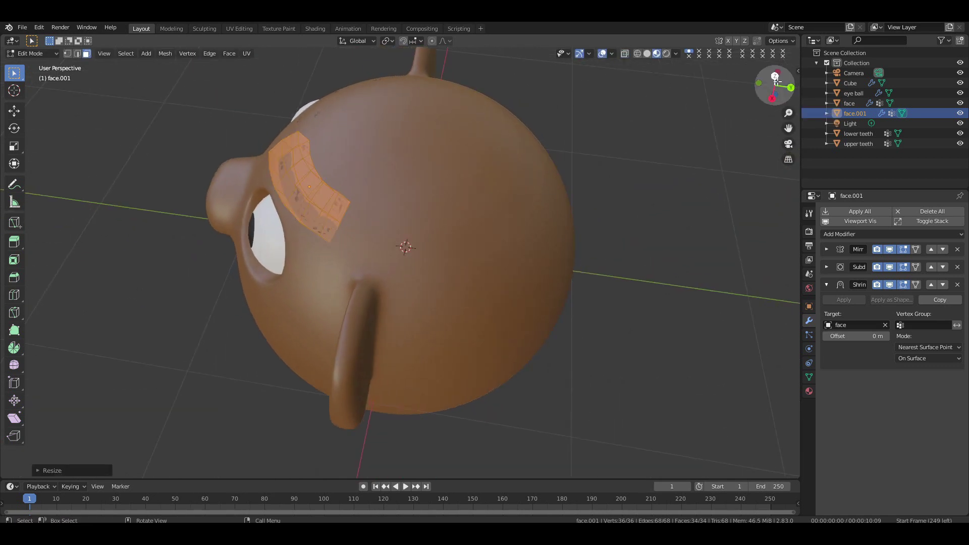
drag(774, 81, 661, 87)
key(r)
key(z)
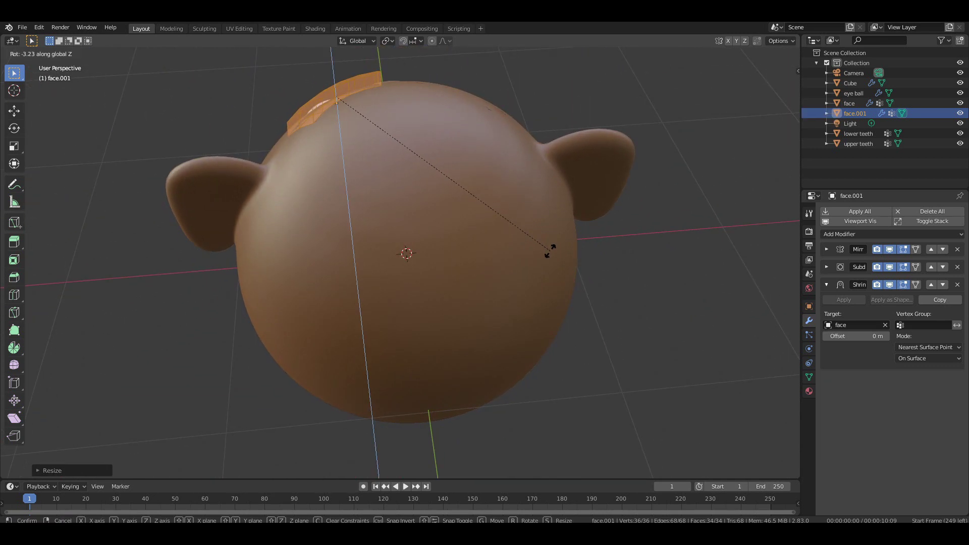
click(550, 251)
key(g)
key(y)
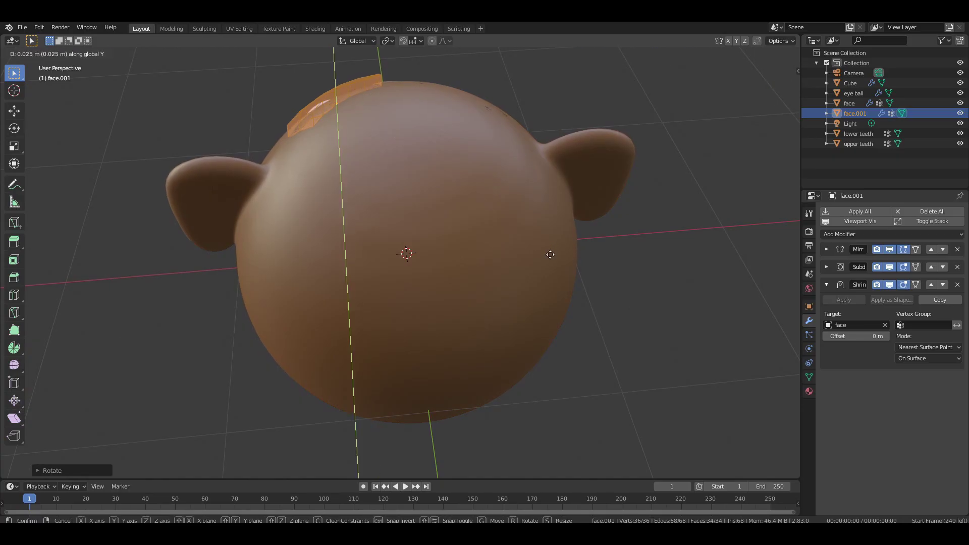
click(551, 256)
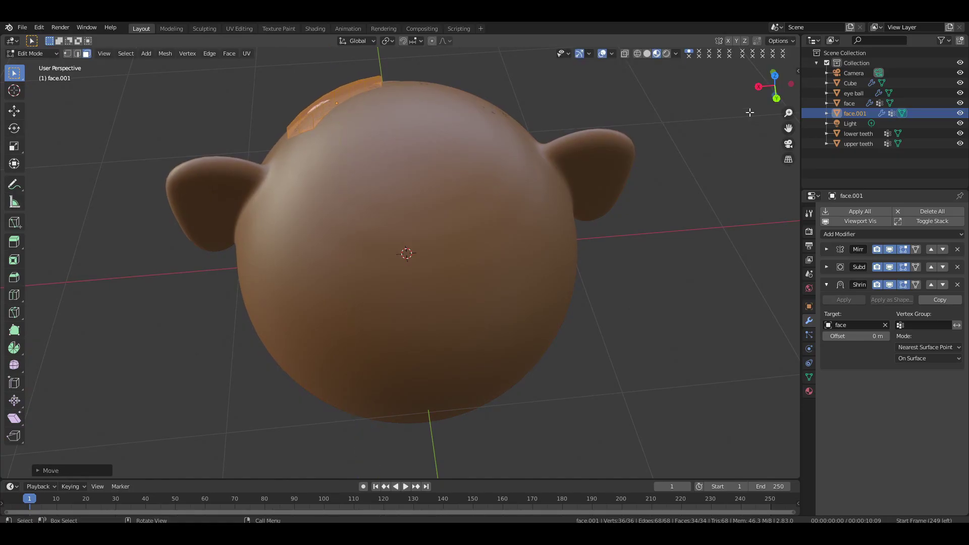
Move the eyebrow mesh further along Y and rotate it around global Z to follow the forehead.
drag(774, 86, 622, 98)
key(g)
key(y)
click(599, 243)
key(r)
key(z)
click(675, 126)
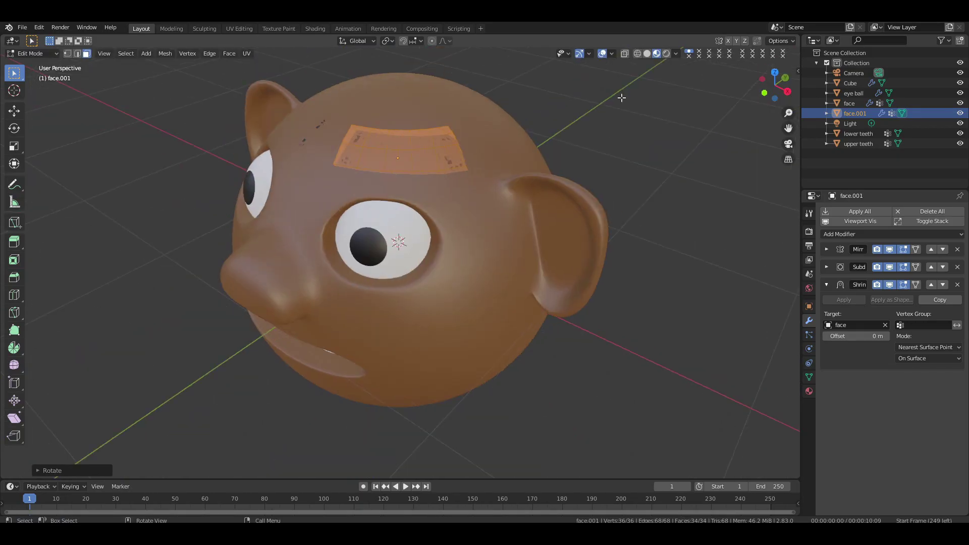
Select only the eyebrow's outer front faces and move them along Y away from the forehead.
drag(354, 147, 447, 156)
drag(774, 86, 682, 133)
key(g)
key(y)
click(682, 136)
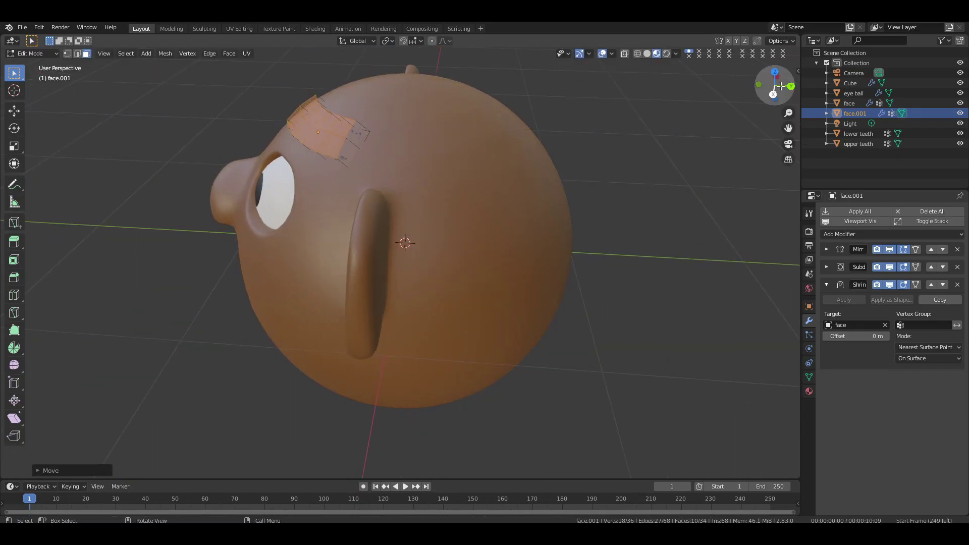
Return to Object Mode and set the eyebrows' Shrinkwrap offset to 0.02 m.
drag(781, 86, 777, 84)
key(Tab)
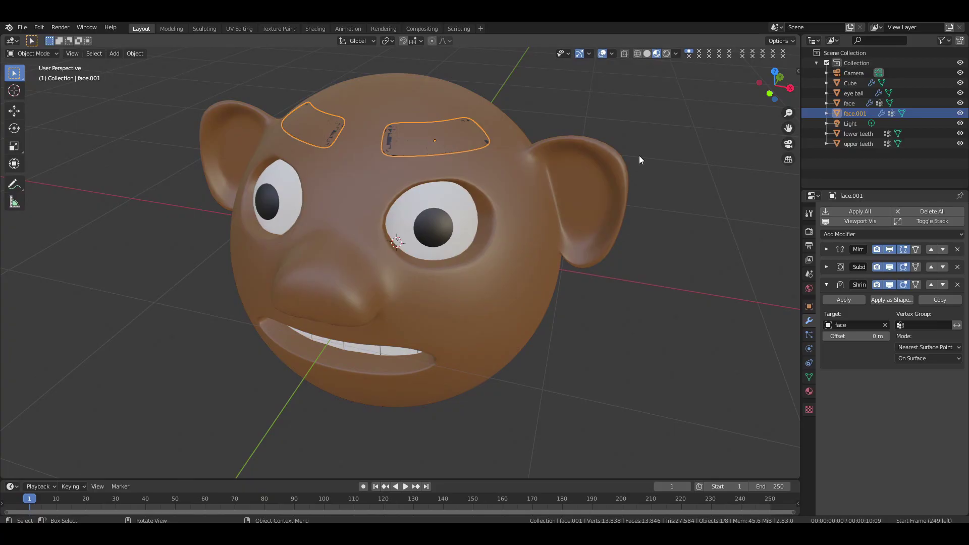
click(888, 337)
drag(776, 85, 766, 83)
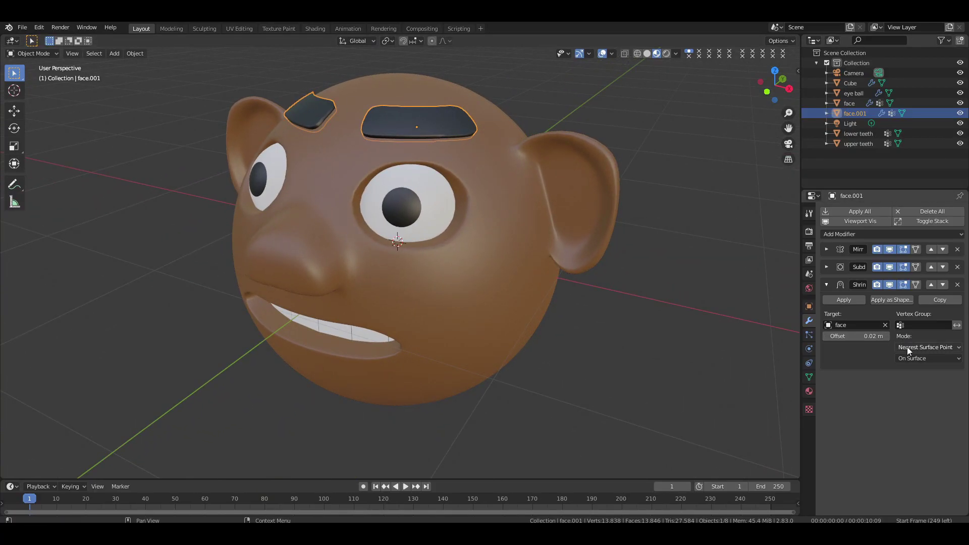
Set the eyebrows' Shrinkwrap snap mode to Above Surface and try rotating and moving them across the forehead.
click(914, 359)
click(915, 412)
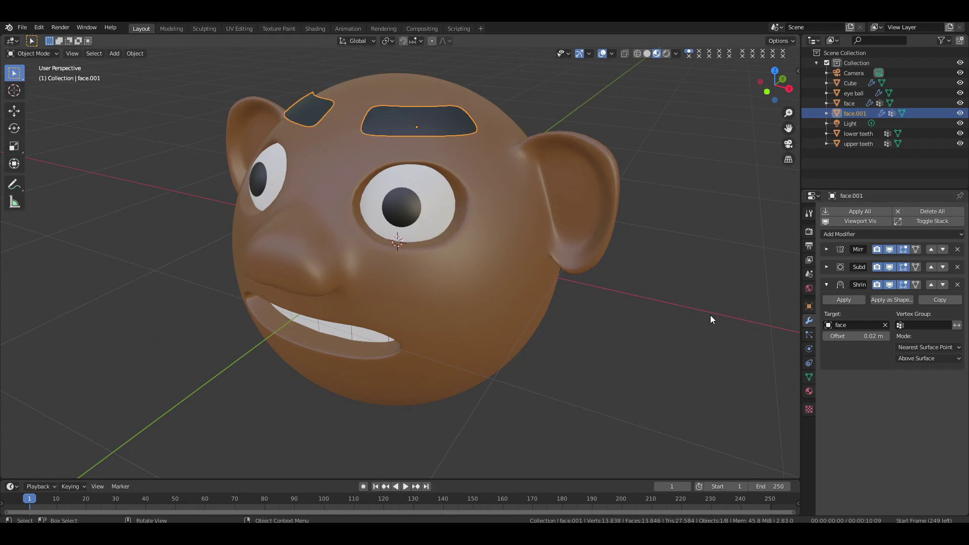
key(r)
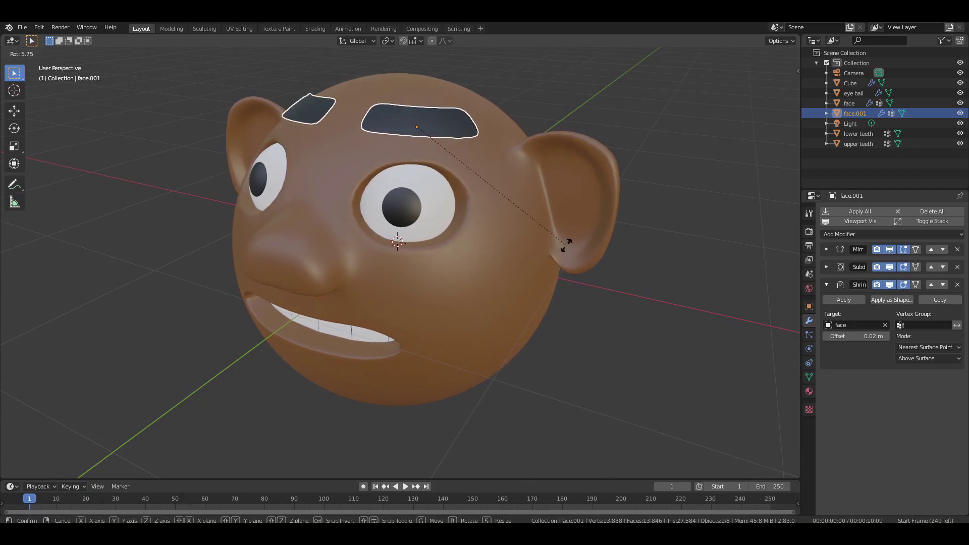
click(601, 244)
key(g)
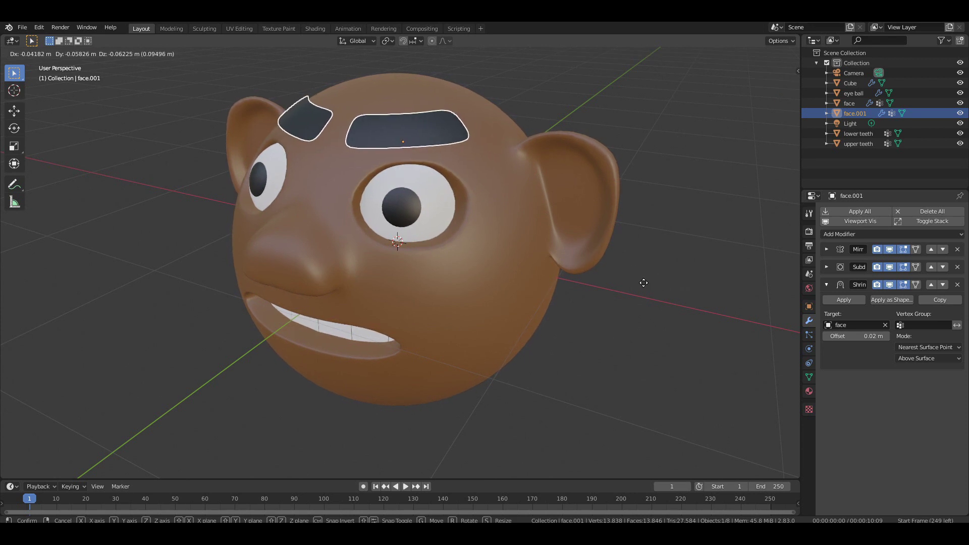
click(644, 283)
Set the eyebrows' Shrinkwrap offset to 0.01 m and try another rotation of the eyebrows.
click(828, 337)
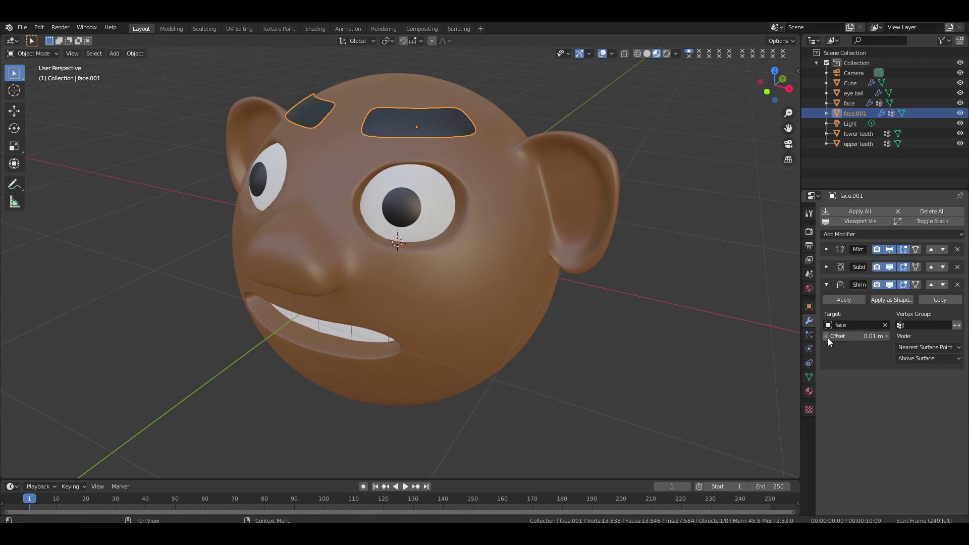
key(r)
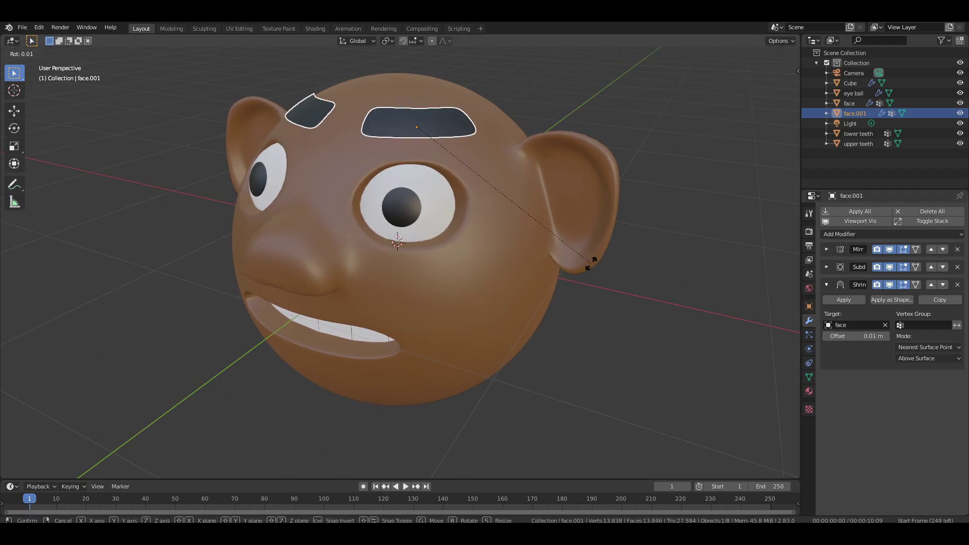
click(631, 330)
click(631, 332)
click(826, 284)
From the right side view, select all objects and rotate them about 5.9° around global X.
drag(768, 87, 706, 81)
scroll(620, 184, down, 3)
key(KP_3)
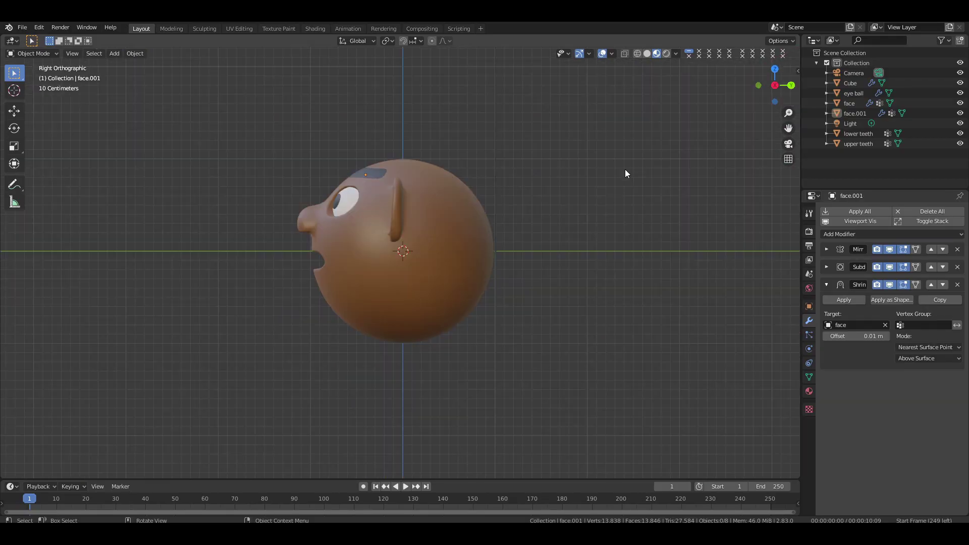
key(a)
key(8)
key(r)
key(y)
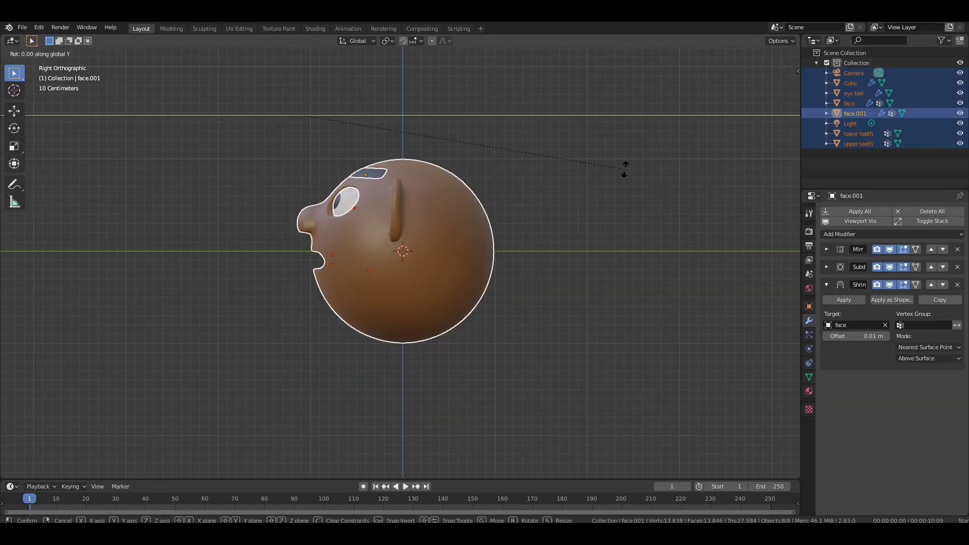
key(x)
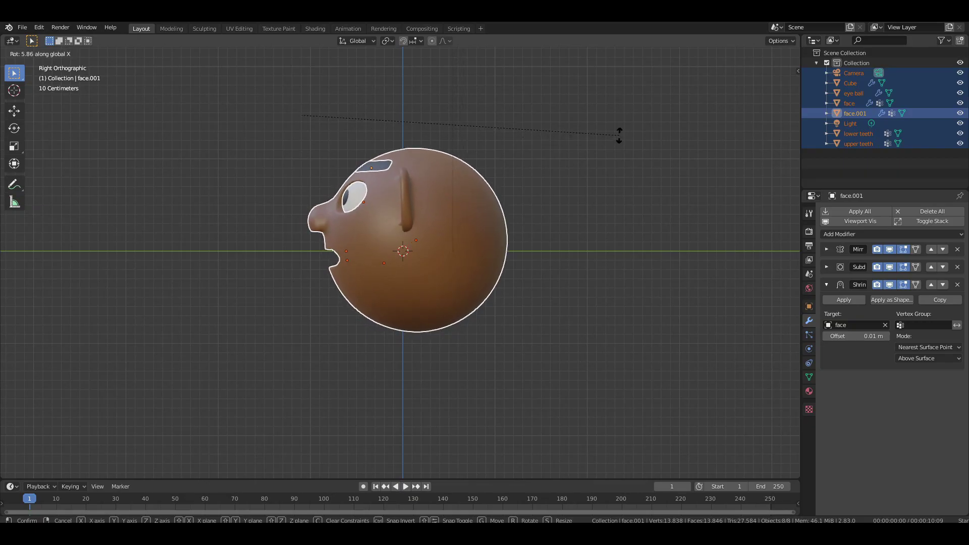
click(620, 133)
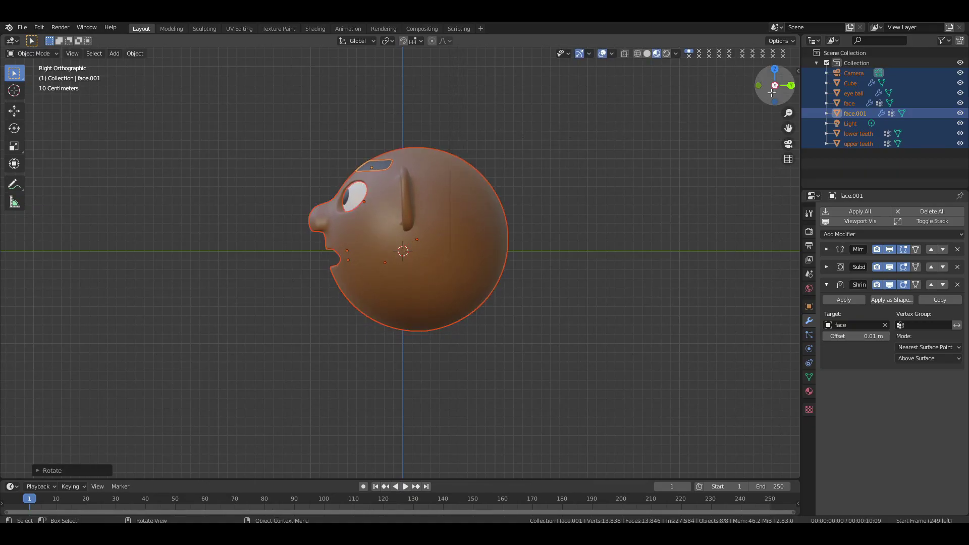
Apply the face's Mirror modifier and set the face's origin to its geometry.
drag(775, 85, 613, 274)
scroll(612, 274, up, 3)
click(849, 103)
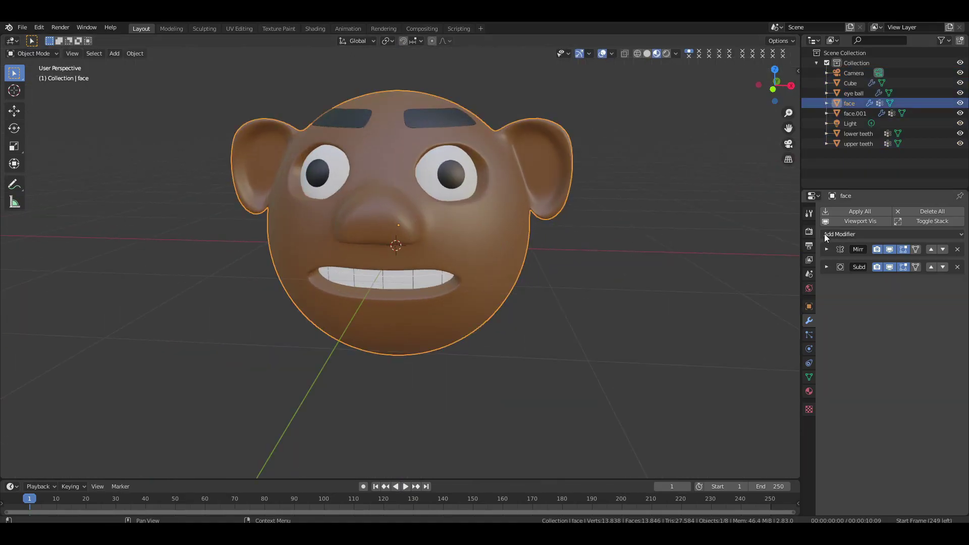
click(826, 249)
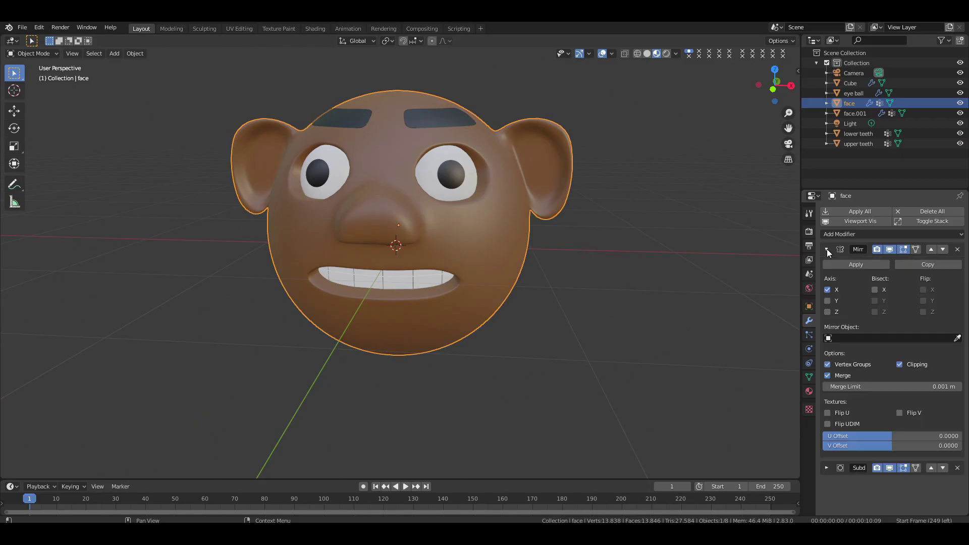
click(848, 266)
right_click(617, 258)
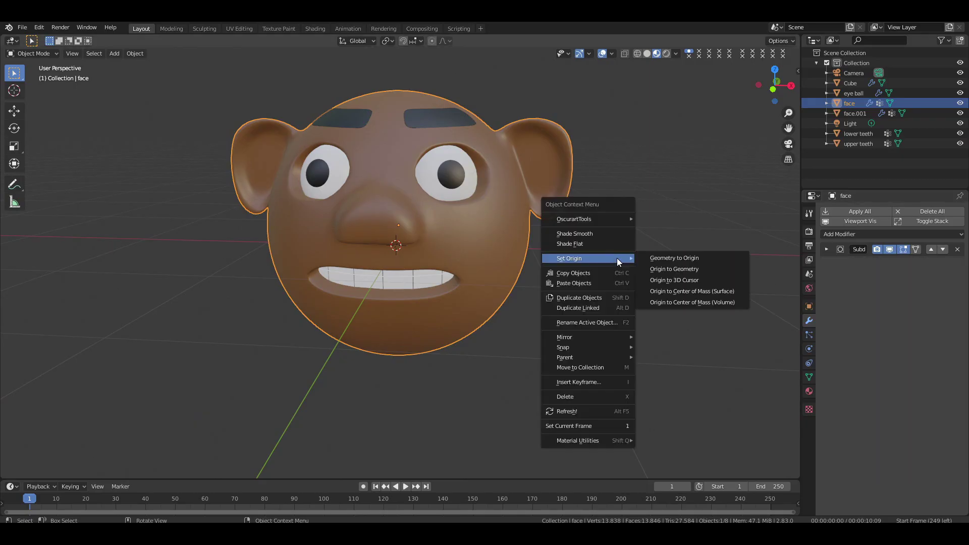
click(658, 268)
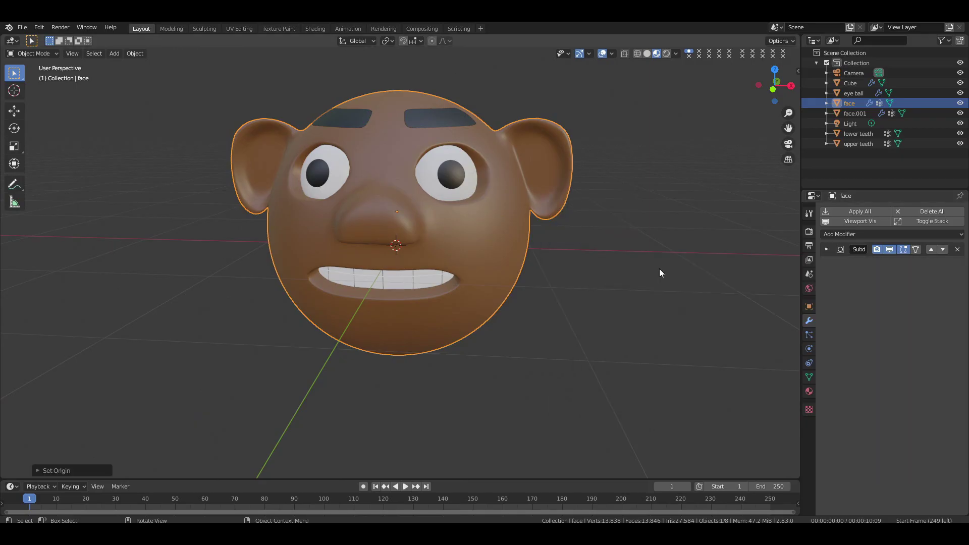
click(697, 202)
Select the eyeballs, turn off viewport overlays and rotate the eyeballs in the front view.
drag(764, 86, 793, 82)
click(418, 184)
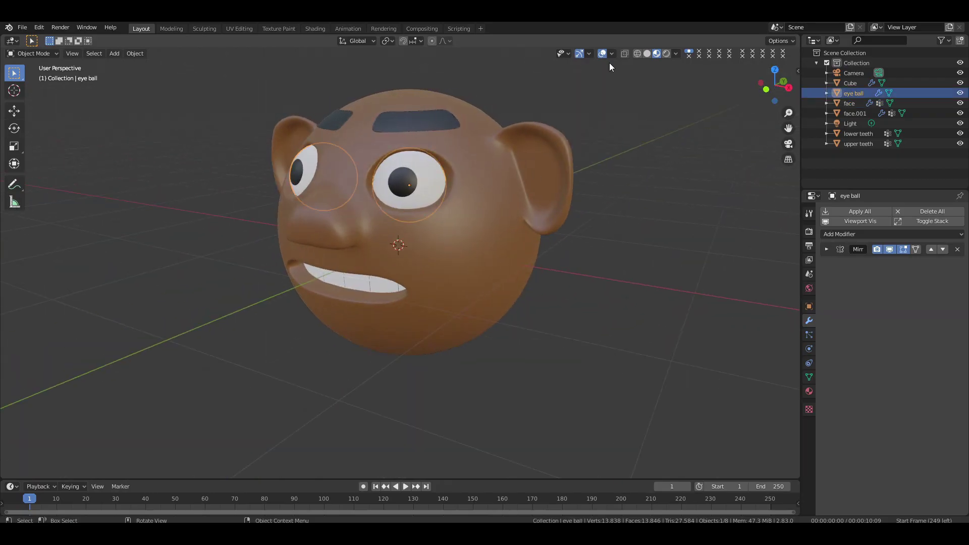
click(602, 54)
drag(780, 80, 824, 81)
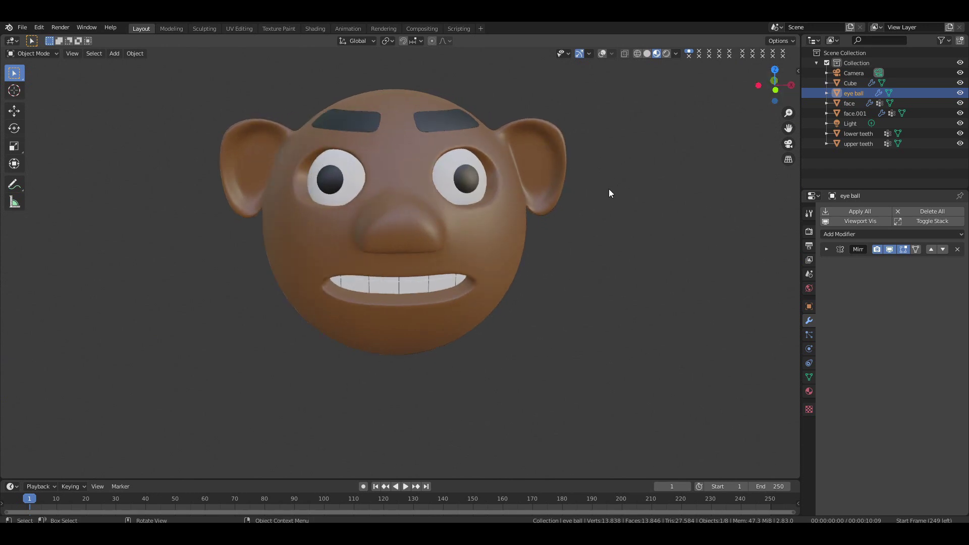
key(KP_1)
key(r)
mouse_move(599, 329)
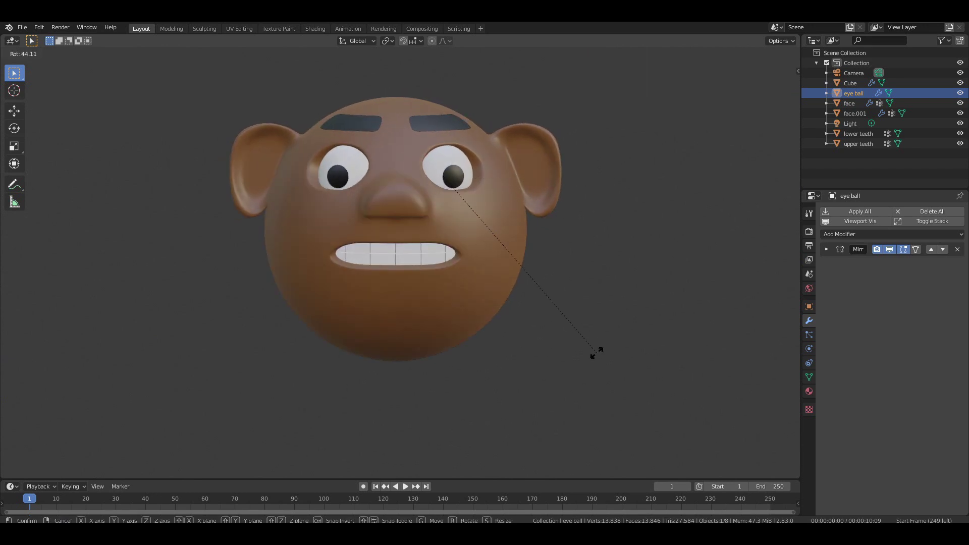
click(44, 418)
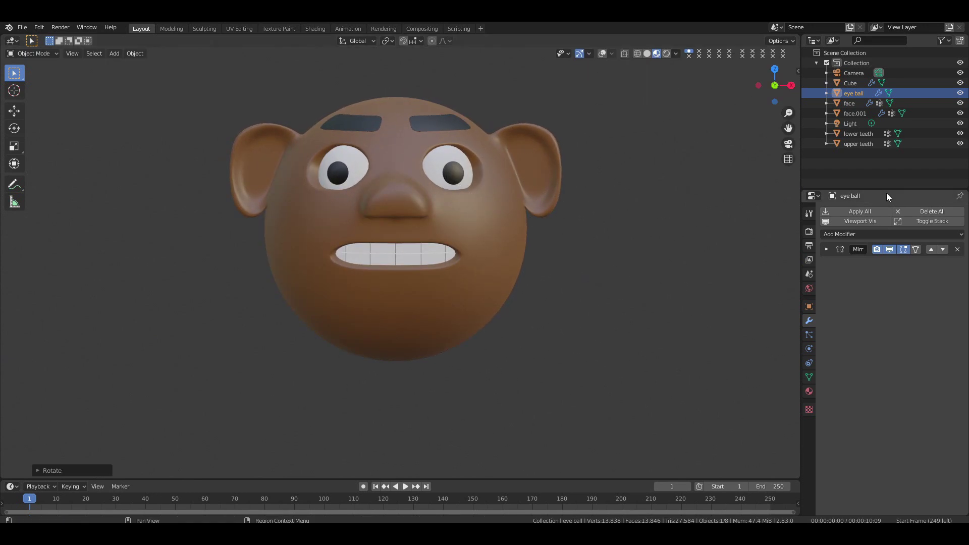
Hide the lower and upper teeth to inspect the mouth interior, show them again and examine the head.
click(960, 133)
click(961, 141)
click(961, 143)
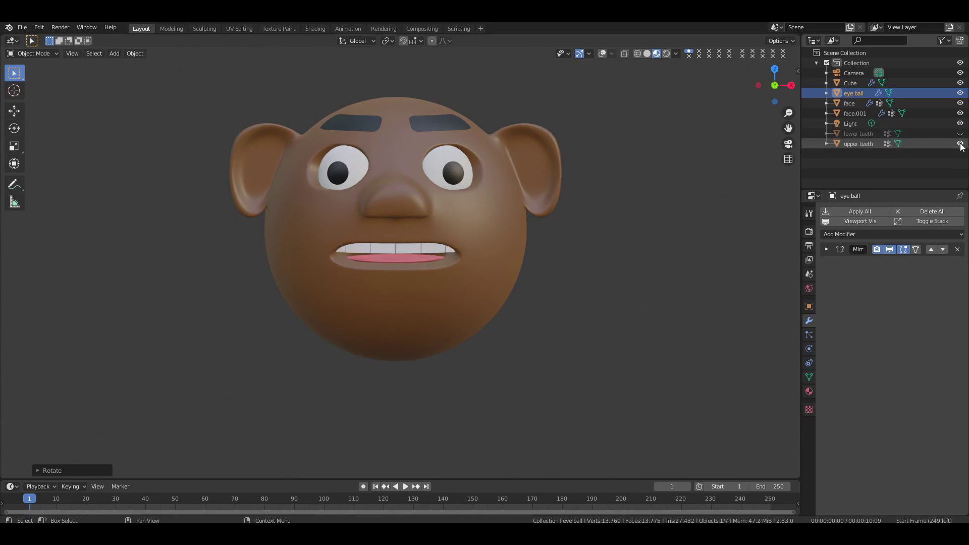
click(961, 144)
drag(961, 143, 960, 133)
drag(777, 83, 664, 84)
drag(737, 87, 780, 86)
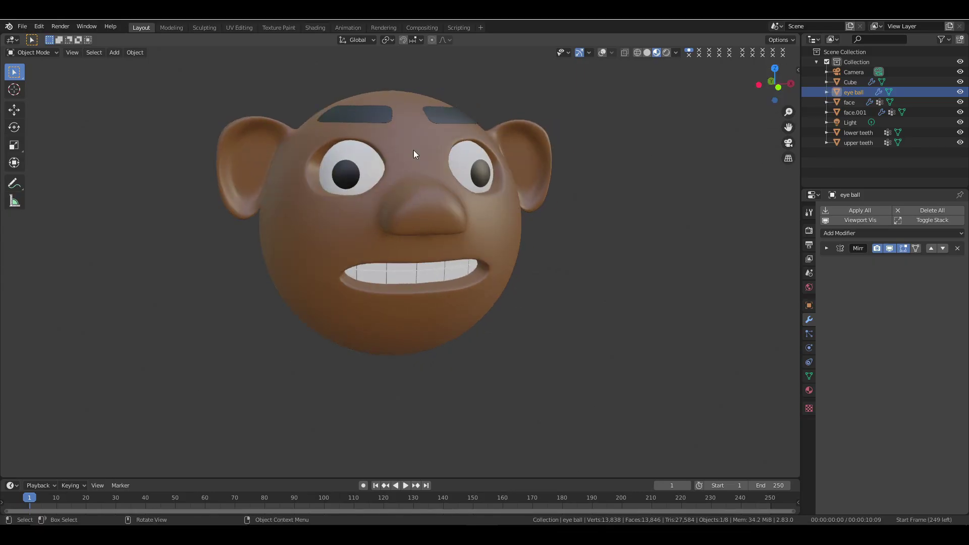
Turn viewport overlays back on and select the face's "eye shape" vertex group in Edit Mode.
click(603, 52)
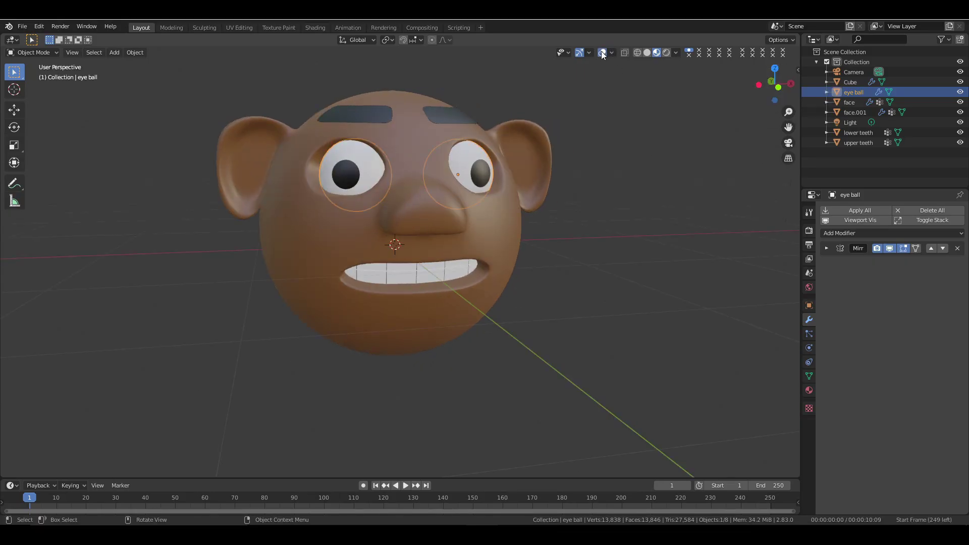
click(398, 150)
key(Tab)
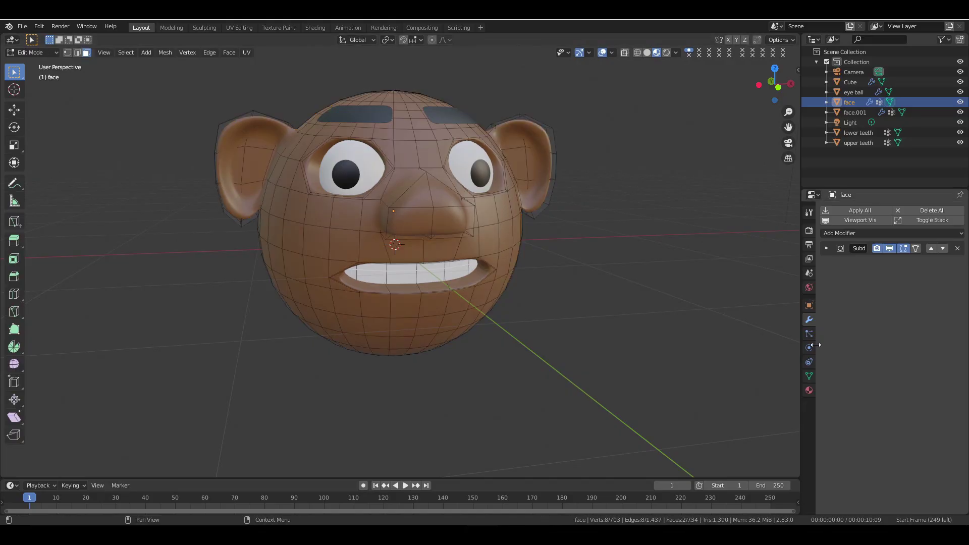
click(809, 376)
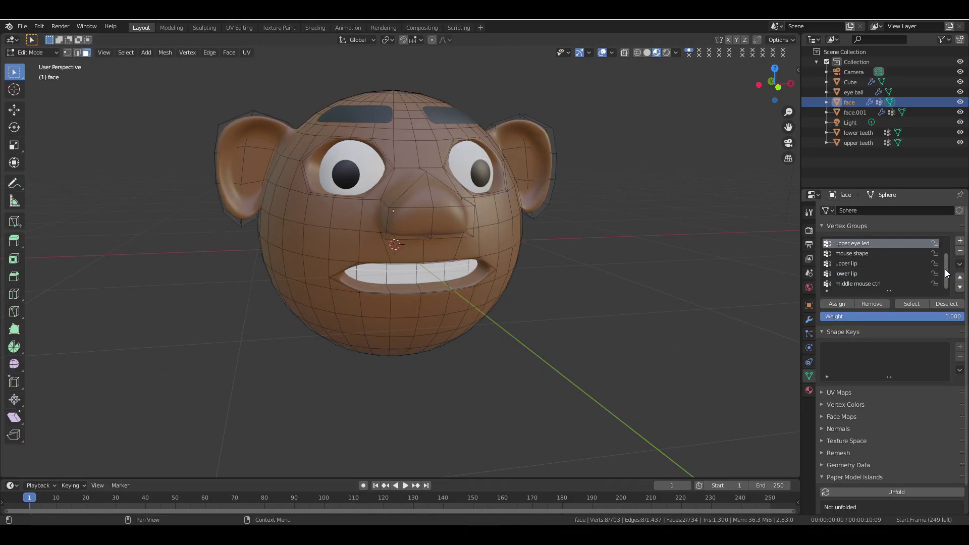
scroll(947, 273, up, 2)
click(870, 243)
click(912, 303)
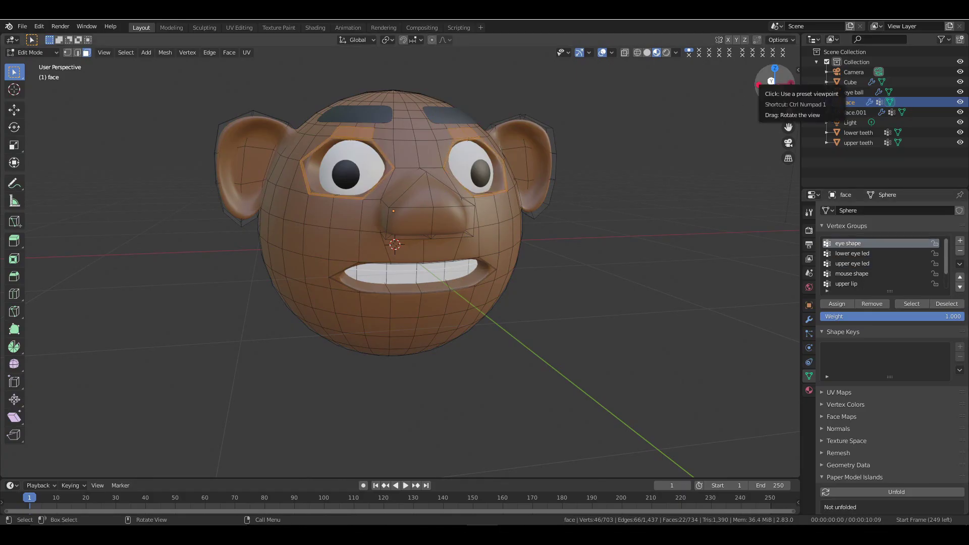
Remove the selected vertices from the "eye shape" group and reassign only the eye-rim vertices, excluding the stray ones below the eyebrows.
drag(771, 81, 762, 82)
middle_drag(546, 232, 491, 242)
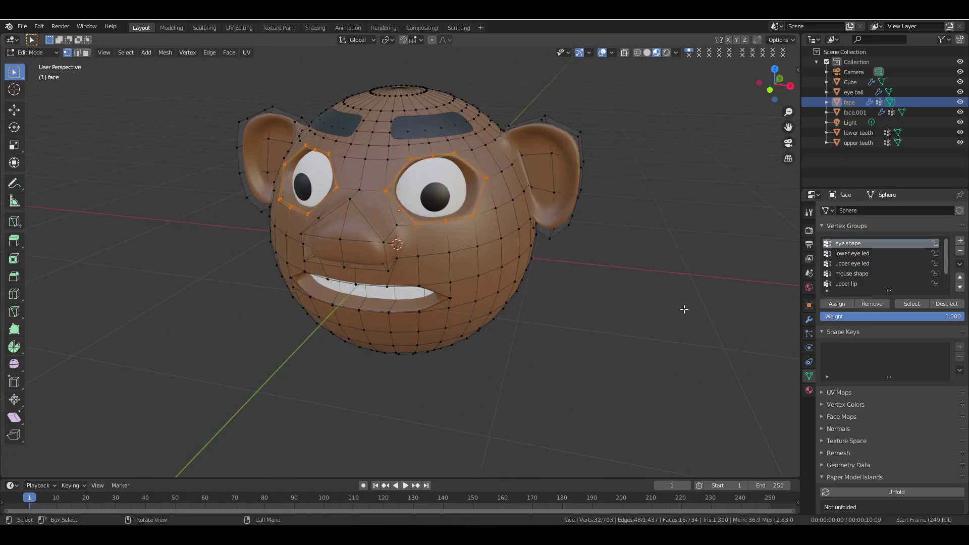
key(ctrl+z)
click(871, 304)
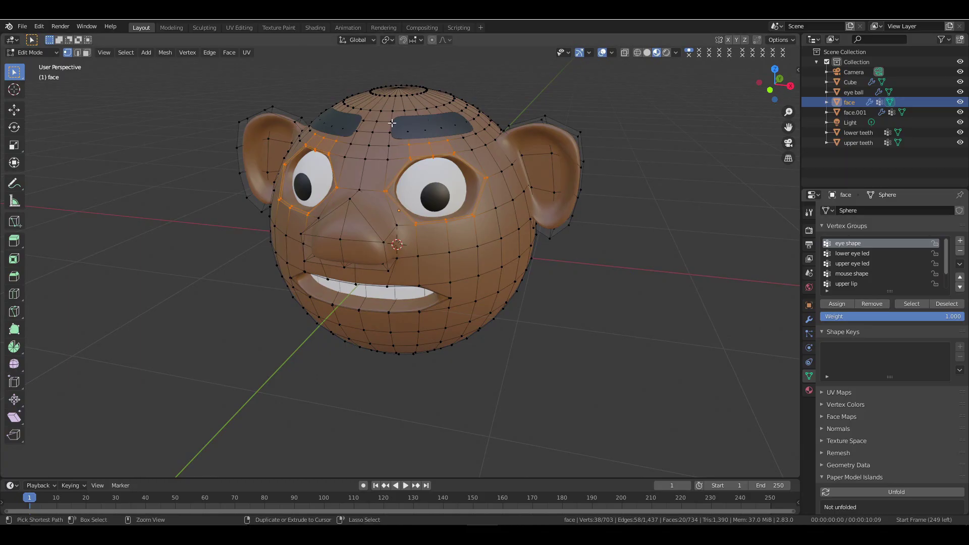
ctrl+drag(392, 121, 473, 147)
ctrl+drag(311, 124, 345, 147)
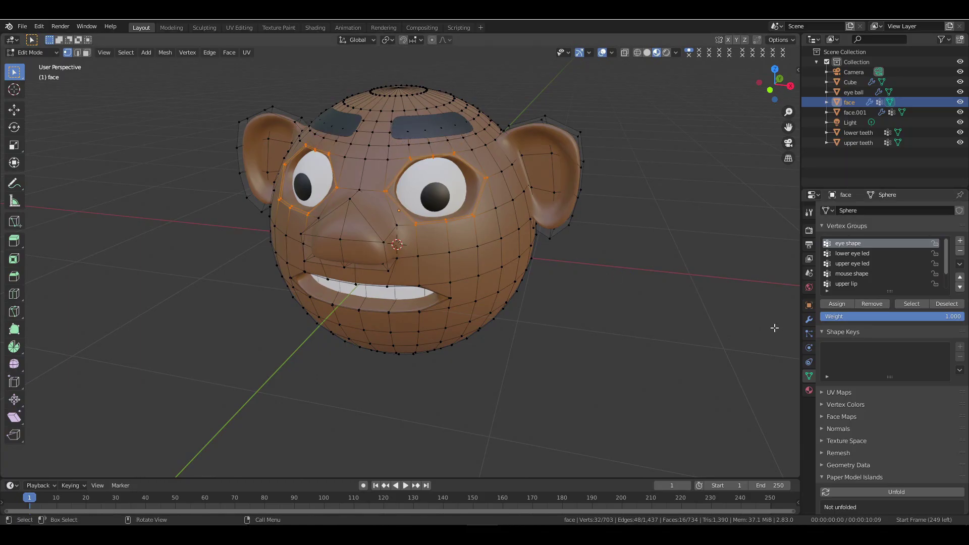
click(840, 304)
Reselect the "eye shape" group's vertices, round both eye rims with LoopTools Circle and return to Object Mode.
key(alt+a)
click(913, 304)
drag(773, 83, 727, 87)
right_click(579, 136)
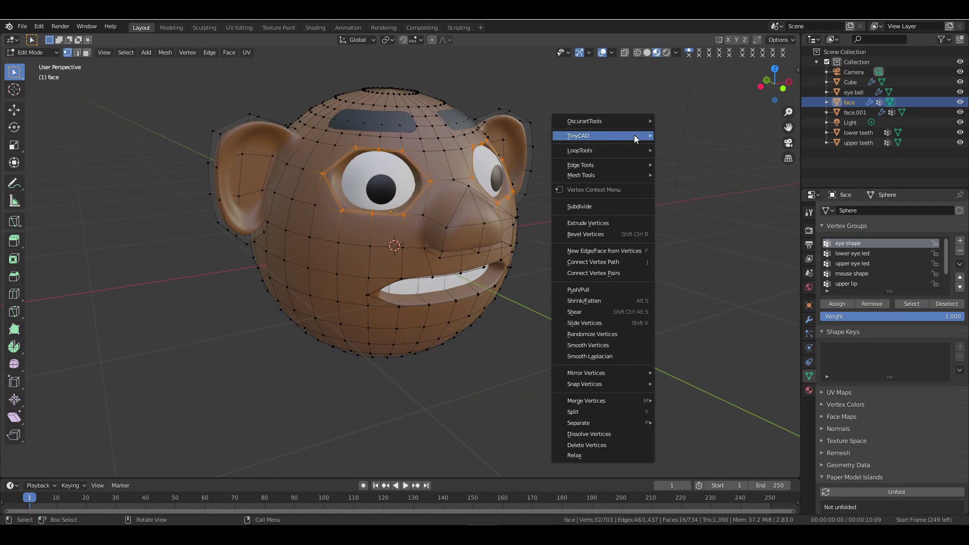
mouse_move(631, 148)
click(675, 159)
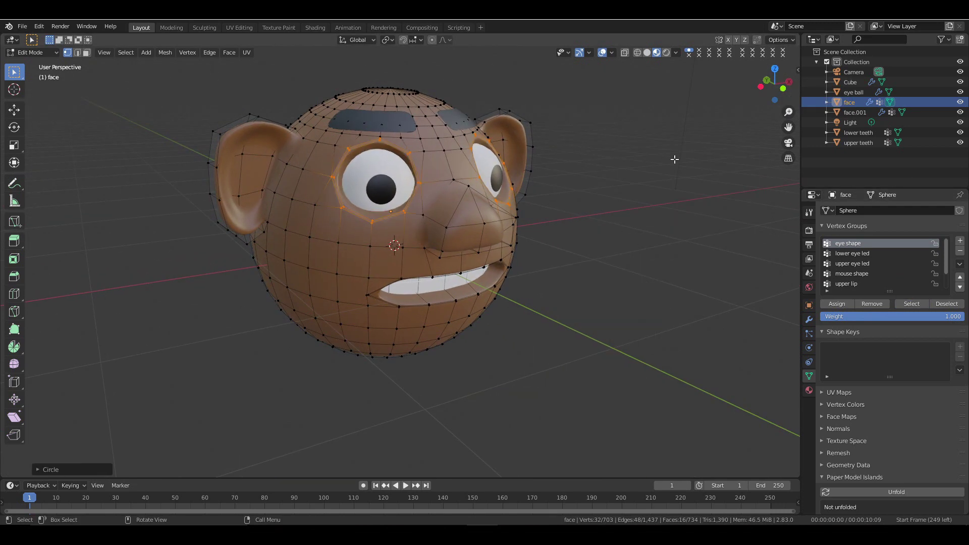
key(Tab)
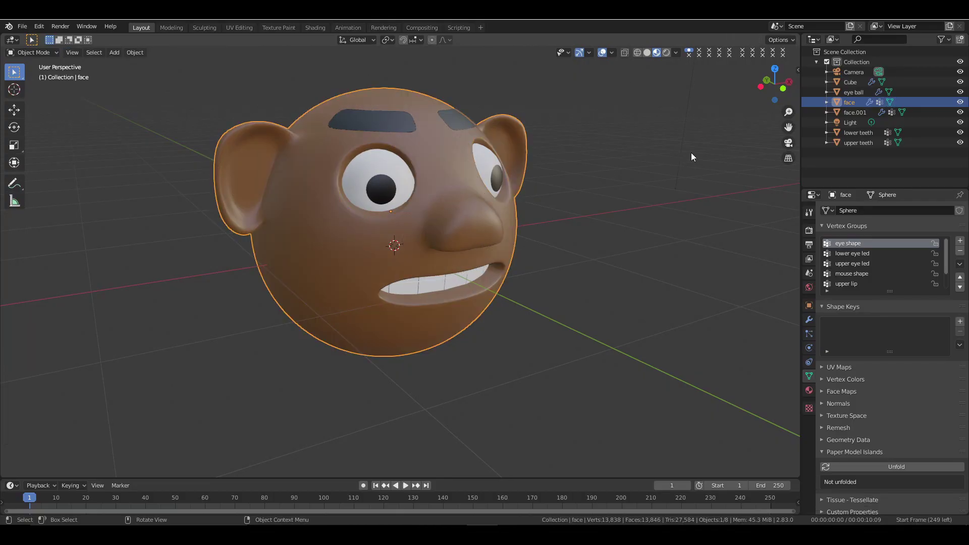
click(692, 152)
Try rotating the eyeballs inside the rounded eye sockets.
drag(772, 89, 717, 89)
click(445, 201)
key(r)
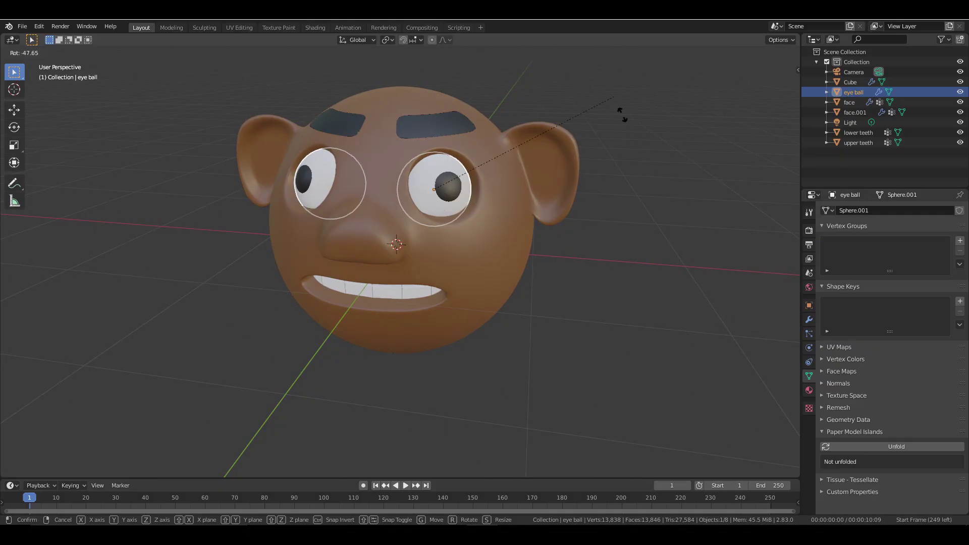
right_click(625, 273)
click(625, 274)
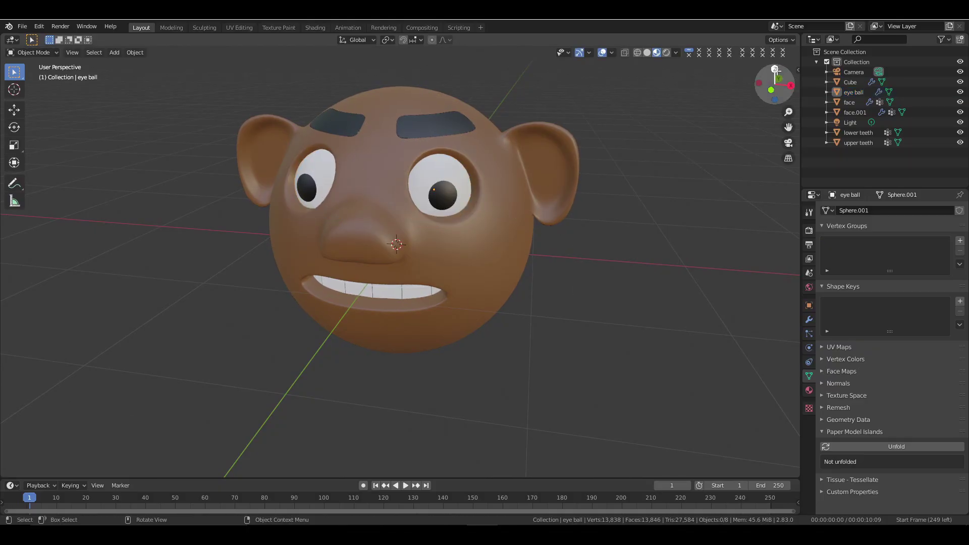